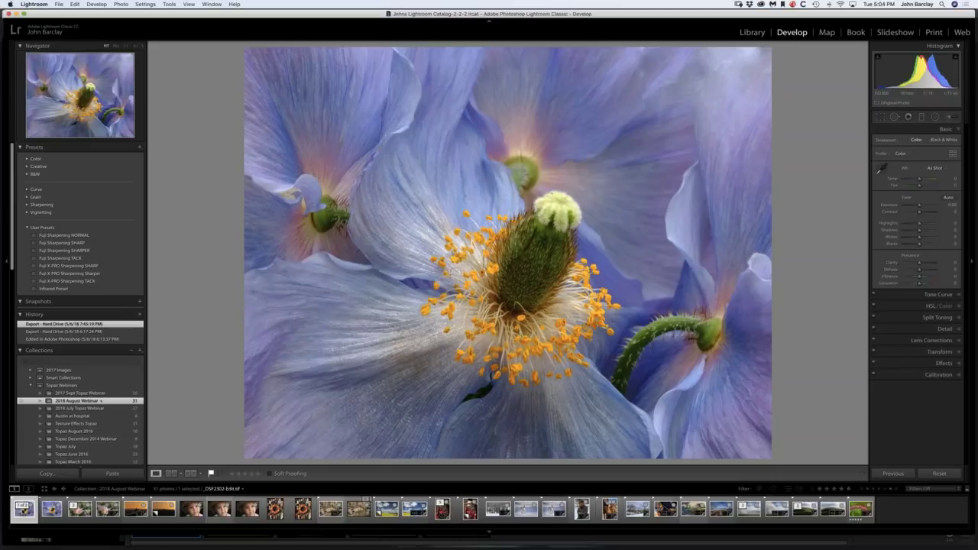
# Open a copy of _DSF2302-Edit.tif with Lightroom adjustments in Topaz Studio, as a 16-bit ProPhoto RGB TIFF at 300 resolution
pyautogui.rightClick(24, 509)
pyautogui.moveTo(73, 376)
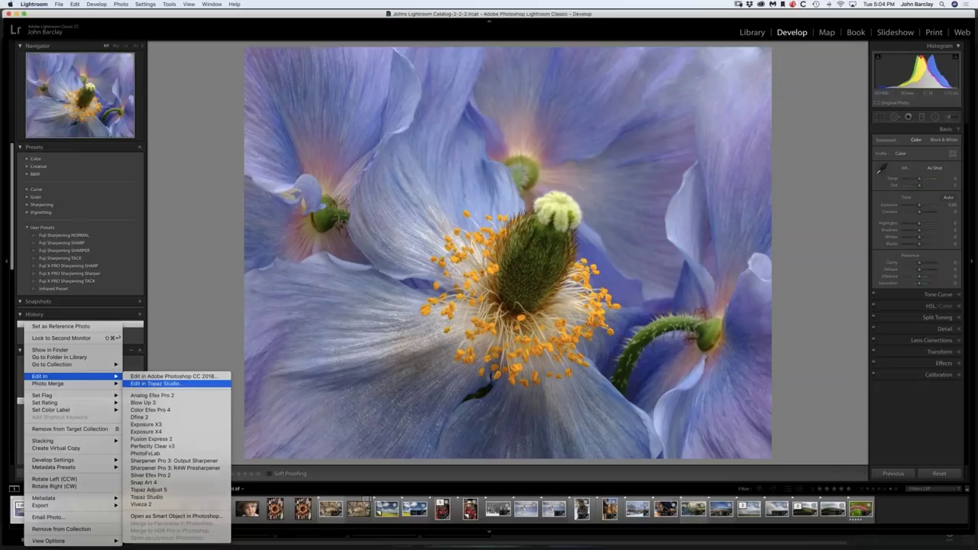
pyautogui.press('Return')
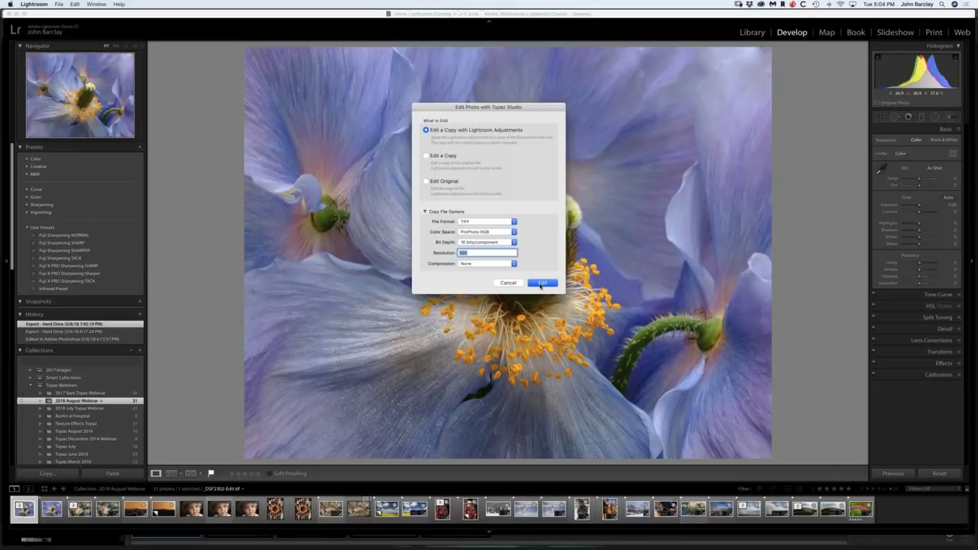
pyautogui.click(542, 283)
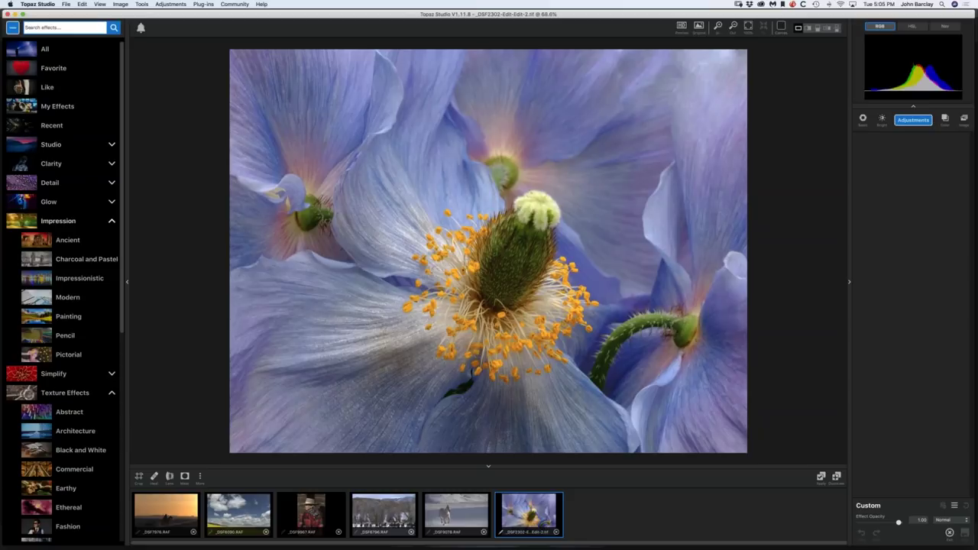
# Show the effects of the Impression category and select the Impression Workflow entry
pyautogui.click(58, 221)
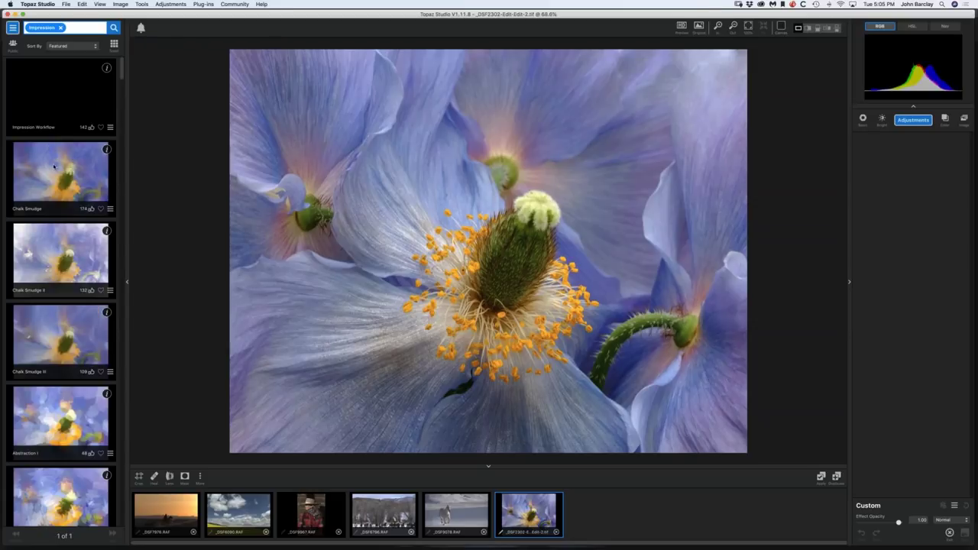
pyautogui.click(54, 98)
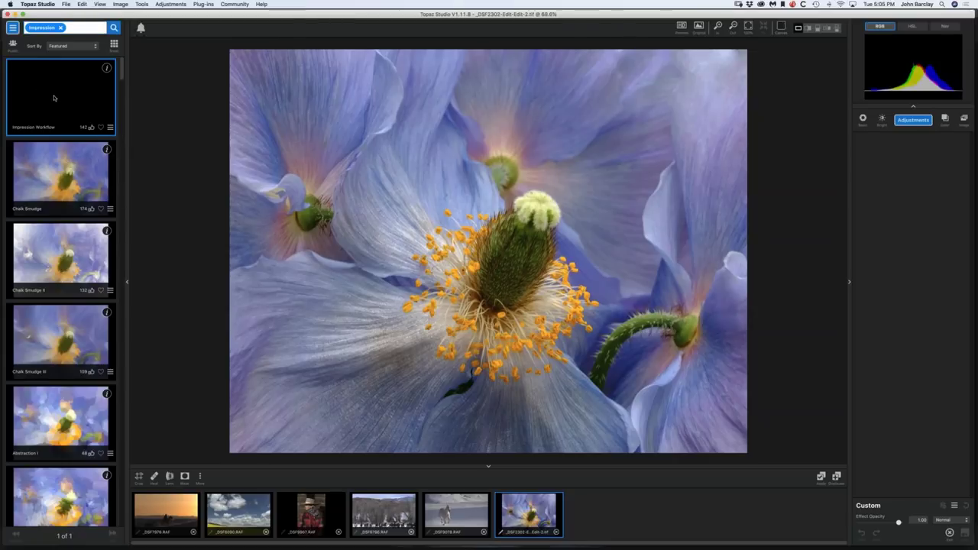
# Try the Chalk Smudge effect on the flower photo, review its Impression stroke settings, and reset the effect
pyautogui.click(65, 184)
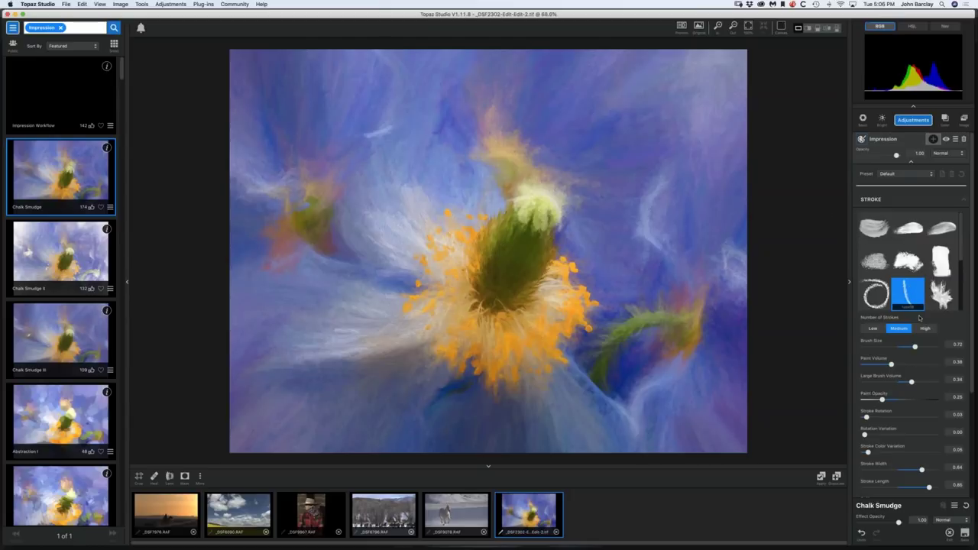
pyautogui.scroll(-5, 908, 297)
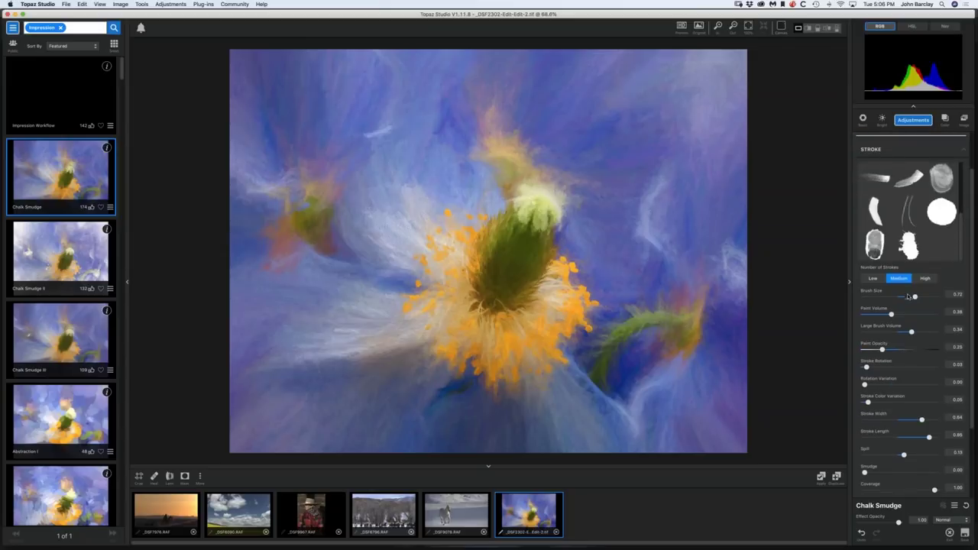
pyautogui.scroll(-5, 967, 233)
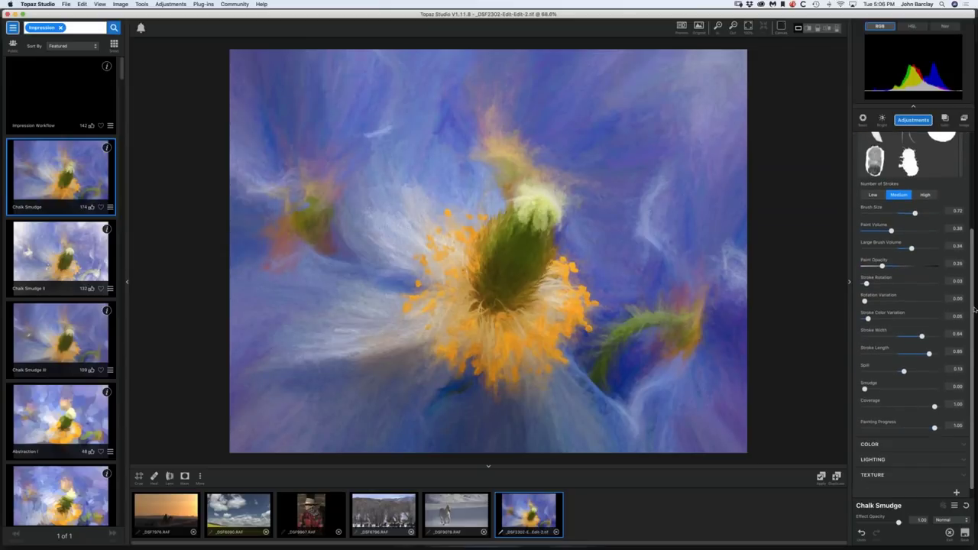
pyautogui.scroll(10, 960, 222)
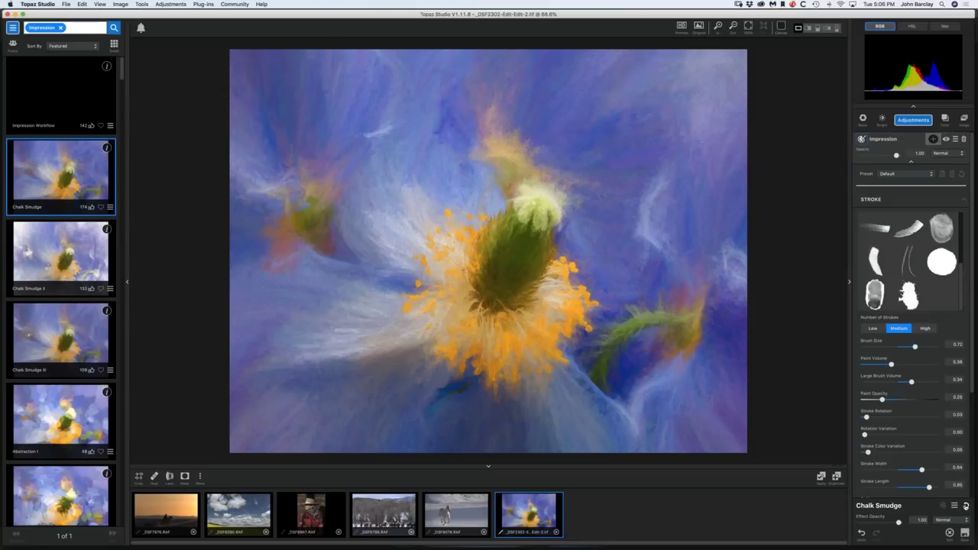
pyautogui.click(966, 507)
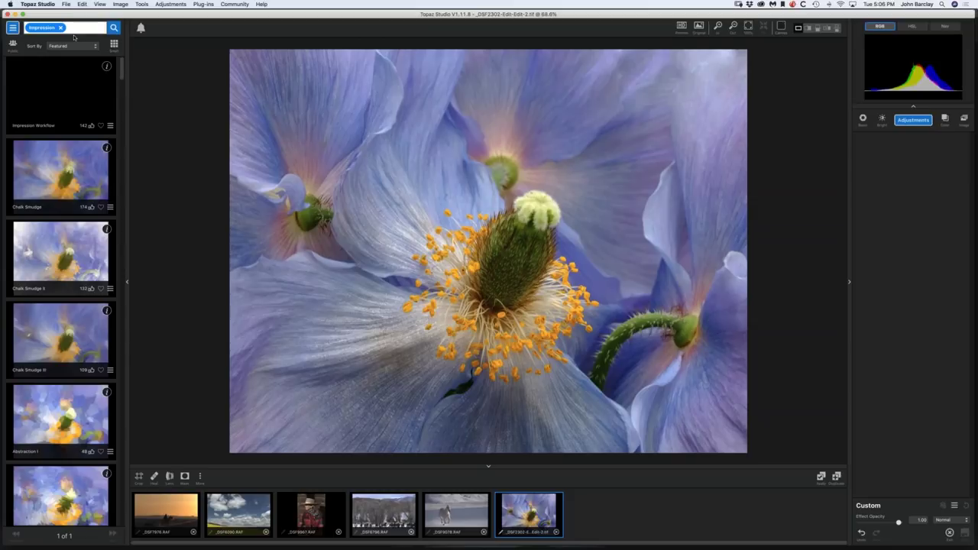
# Display the effect previews as a small two-column grid and add a Smudge adjustment to the photo
pyautogui.click(114, 44)
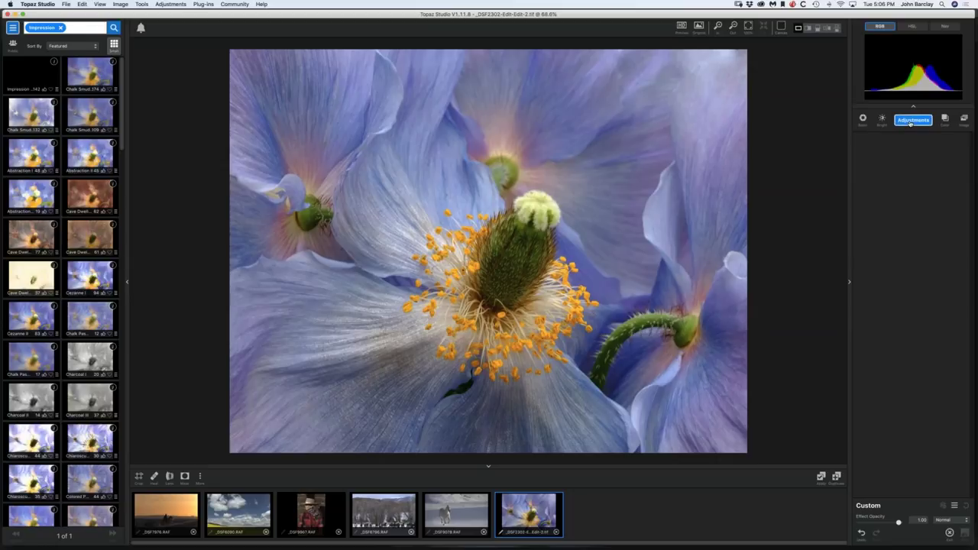
pyautogui.click(911, 120)
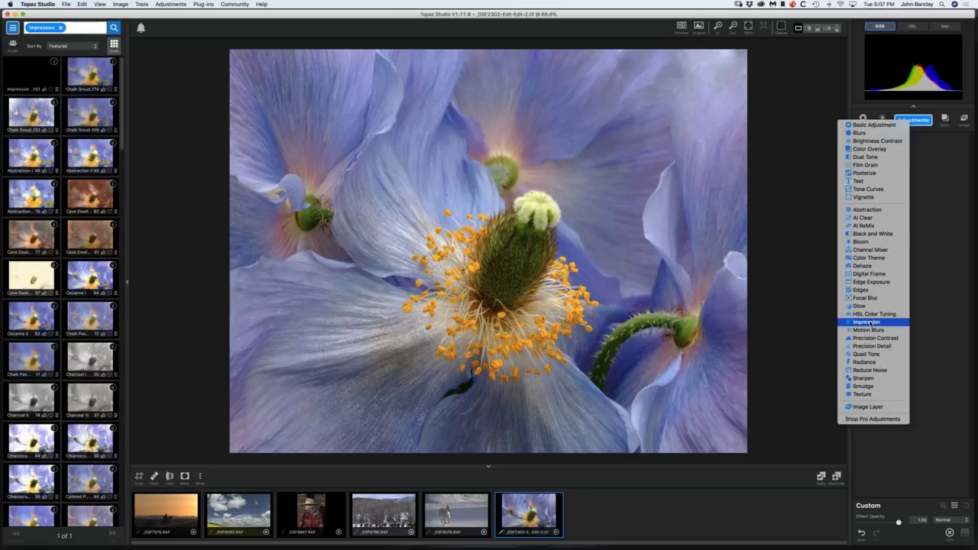
pyautogui.click(863, 386)
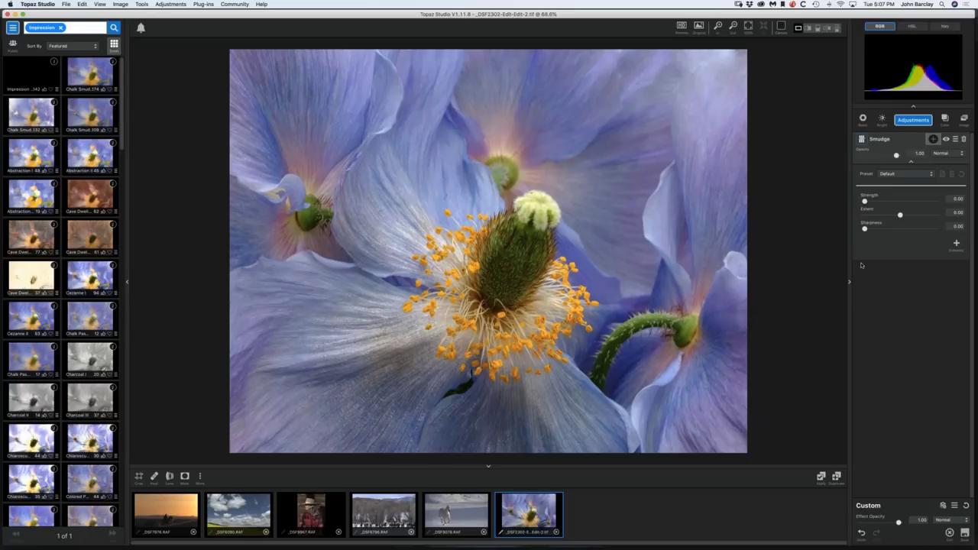
pyautogui.click(913, 120)
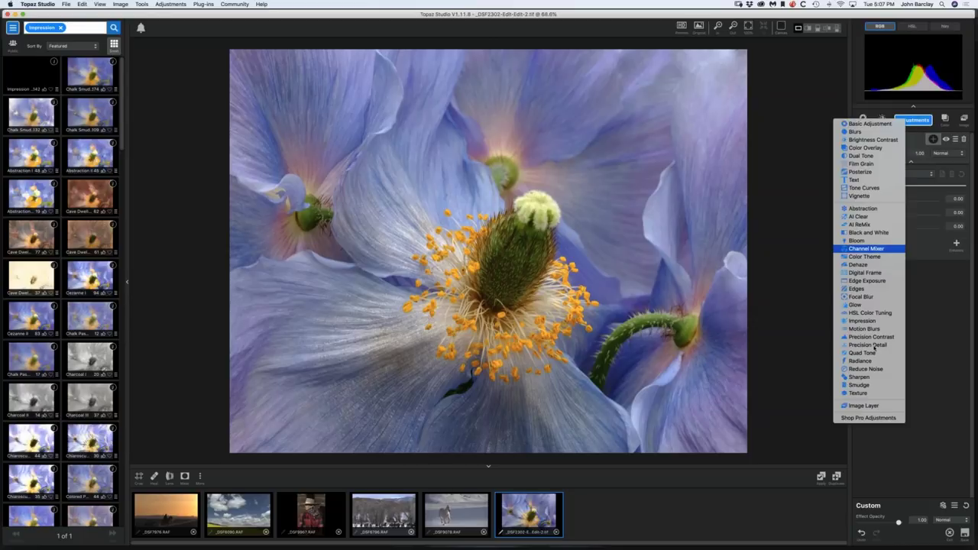
pyautogui.click(939, 324)
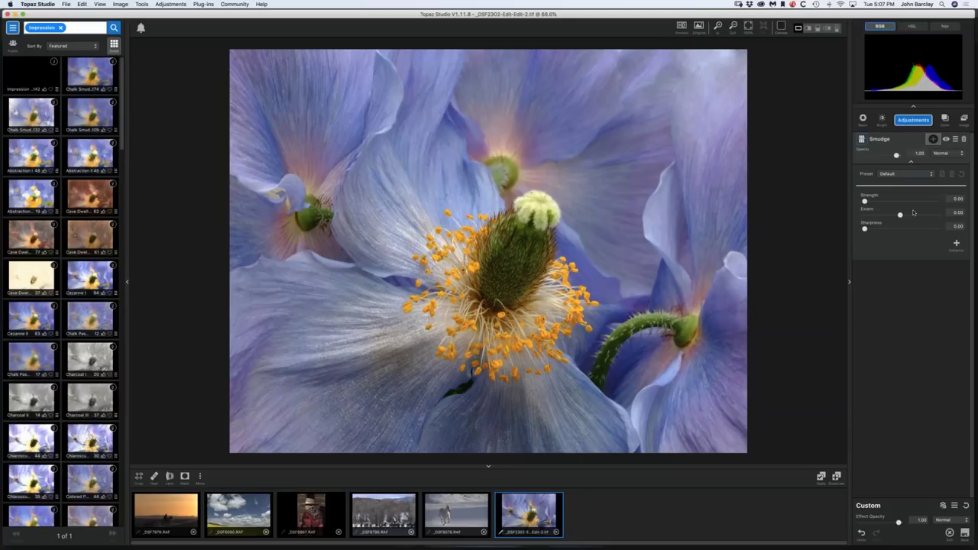
# Compare the Soft Skies, Soft Water and Stained Glass presets for the Smudge adjustment and apply Soft Water
pyautogui.click(931, 175)
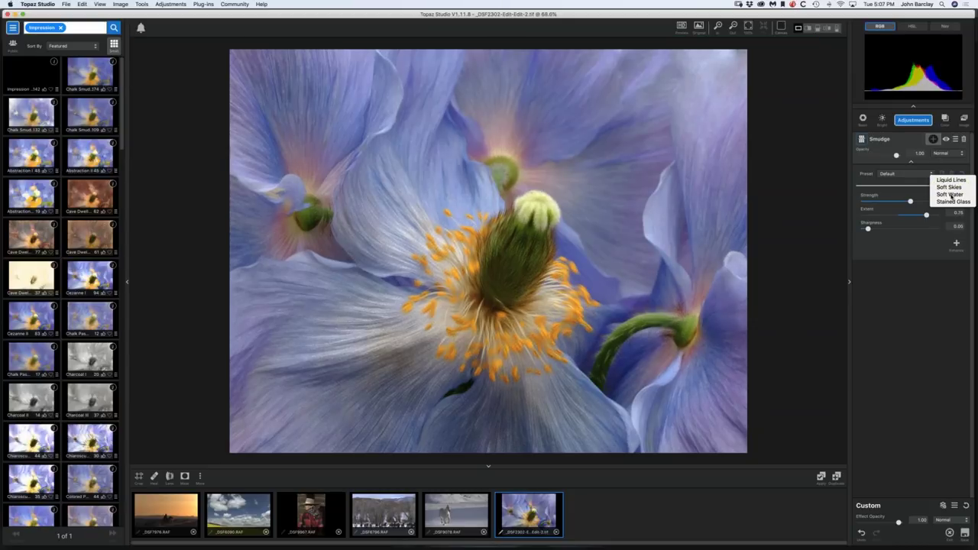
pyautogui.click(952, 196)
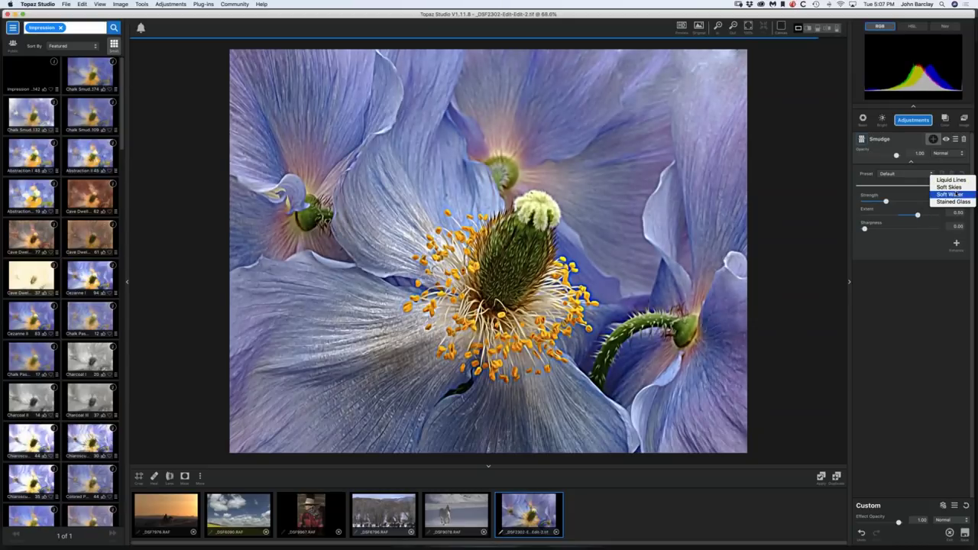
pyautogui.click(949, 187)
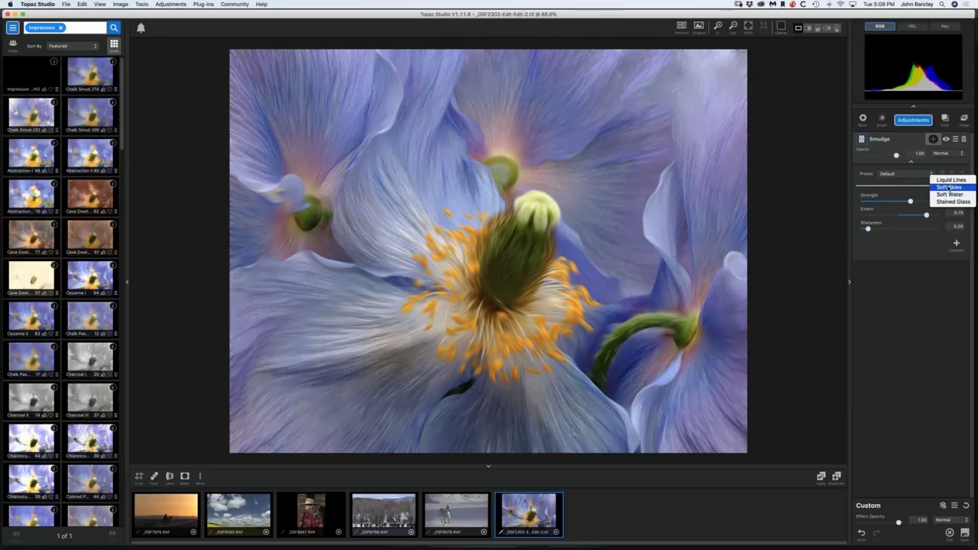
pyautogui.click(949, 196)
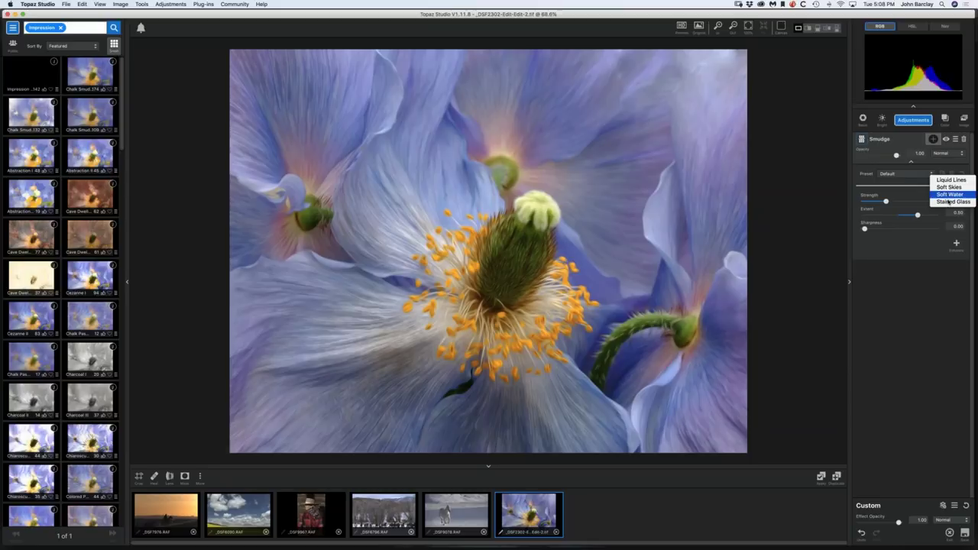
pyautogui.click(949, 202)
pyautogui.click(949, 195)
pyautogui.click(948, 187)
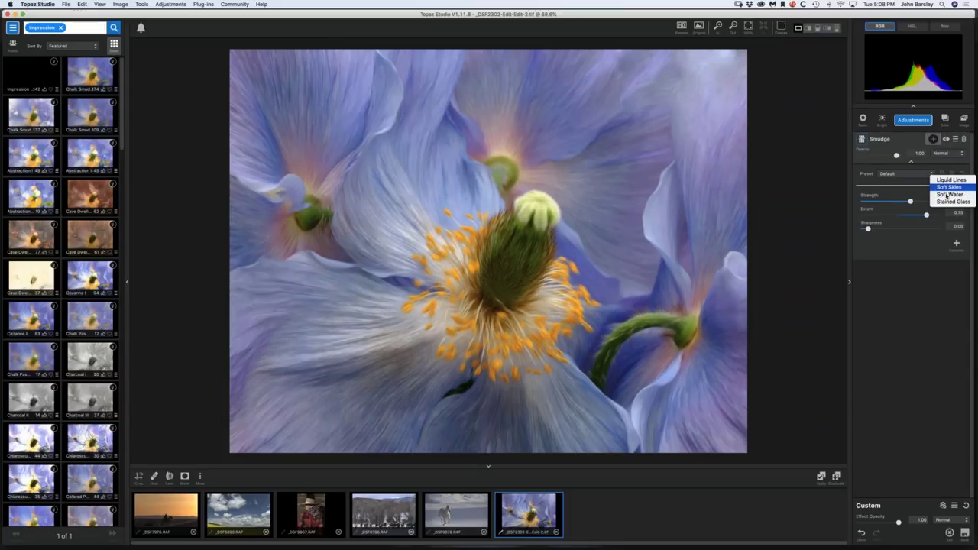
pyautogui.click(948, 195)
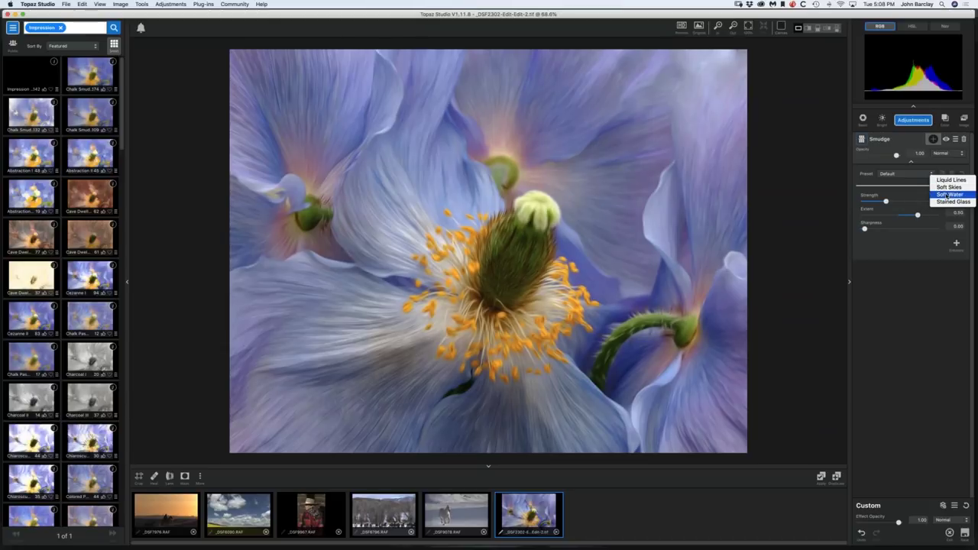
pyautogui.click(948, 195)
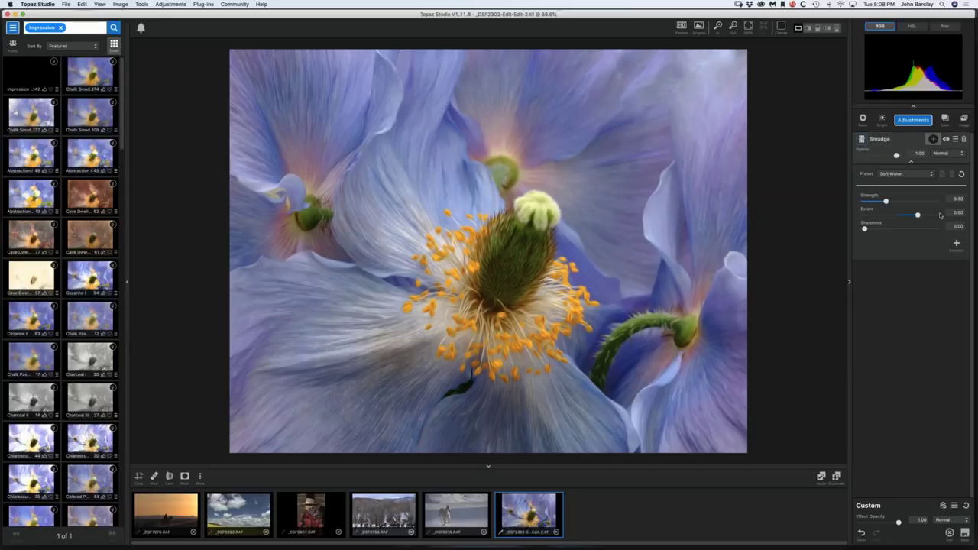
# Test the Smudge adjustment's Strength at several values, including 0.63 and 0.18
pyautogui.click(899, 203)
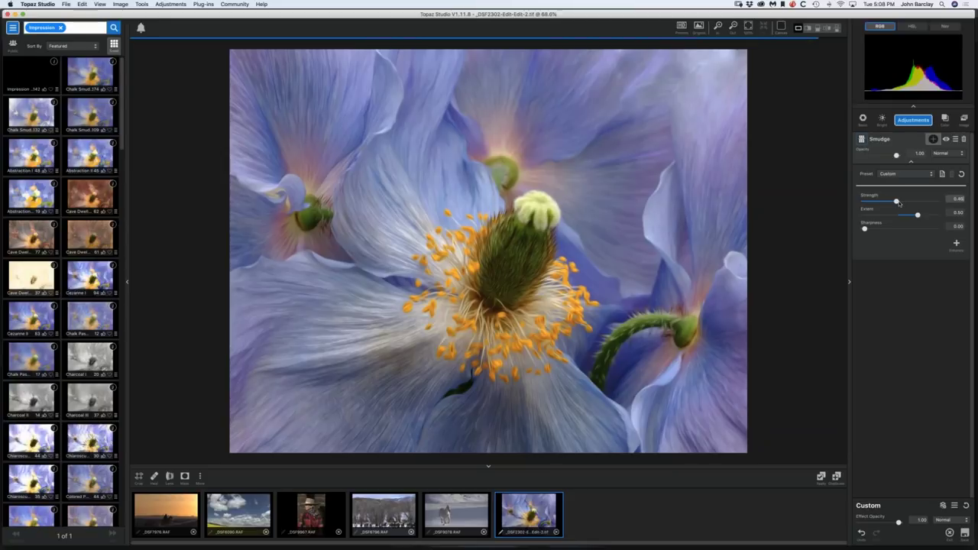
pyautogui.moveTo(899, 202); pyautogui.dragTo(912, 202)
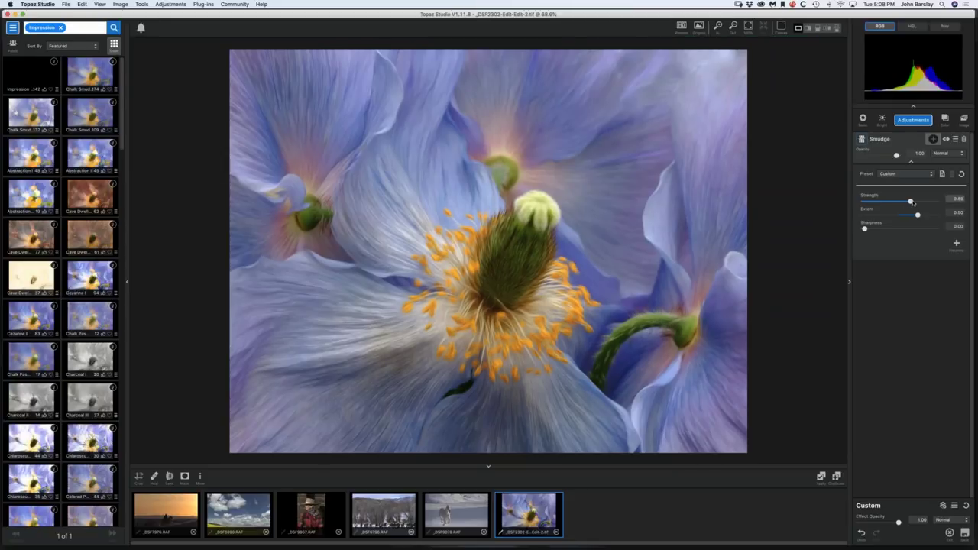
pyautogui.click(895, 202)
pyautogui.click(877, 202)
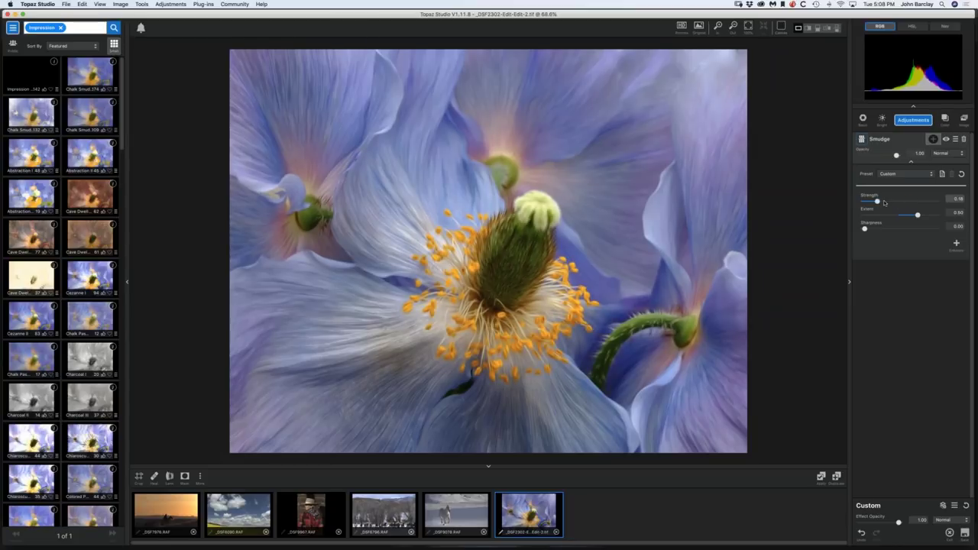
pyautogui.click(886, 201)
# Set the Smudge adjustment's Extent to 0.47, and test higher Sharpness before returning it to 0.00
pyautogui.click(902, 215)
pyautogui.moveTo(900, 217); pyautogui.dragTo(911, 216)
pyautogui.click(916, 215)
pyautogui.moveTo(865, 229); pyautogui.dragTo(898, 229)
pyautogui.click(871, 229)
pyautogui.click(864, 229)
pyautogui.click(915, 216)
# Set the Smudge adjustment's Strength to 0.40
pyautogui.moveTo(888, 201); pyautogui.dragTo(895, 201)
pyautogui.click(895, 201)
pyautogui.moveTo(892, 201); pyautogui.dragTo(894, 201)
pyautogui.click(934, 138)
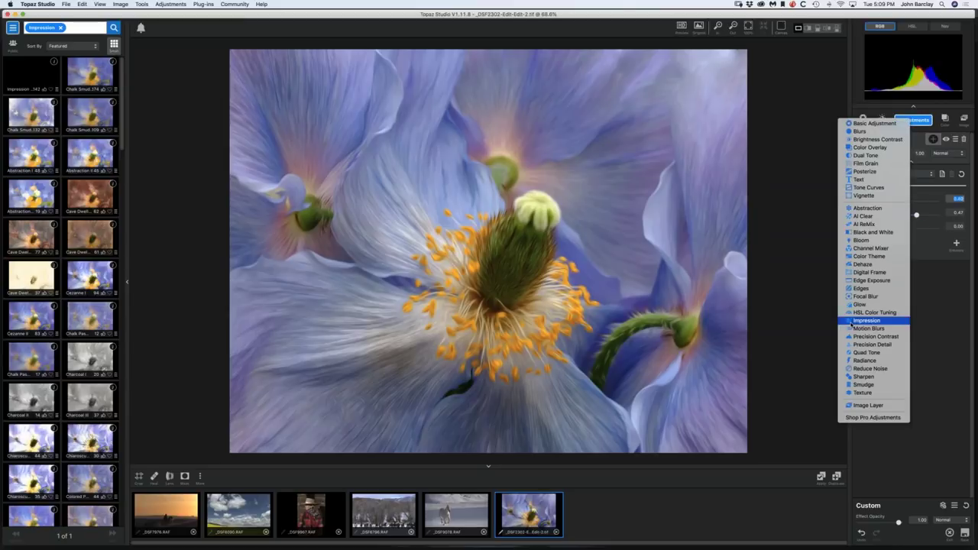
pyautogui.click(931, 292)
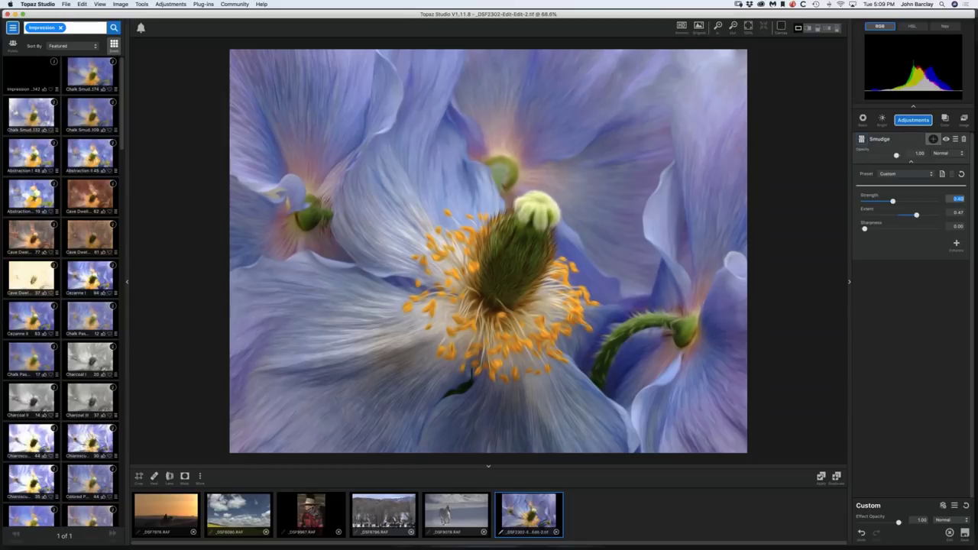
# Compare the Smudge adjustment at different opacities, lowering it to 0.00 and raising it back to 1.00 before reducing it again
pyautogui.moveTo(897, 155); pyautogui.dragTo(860, 156)
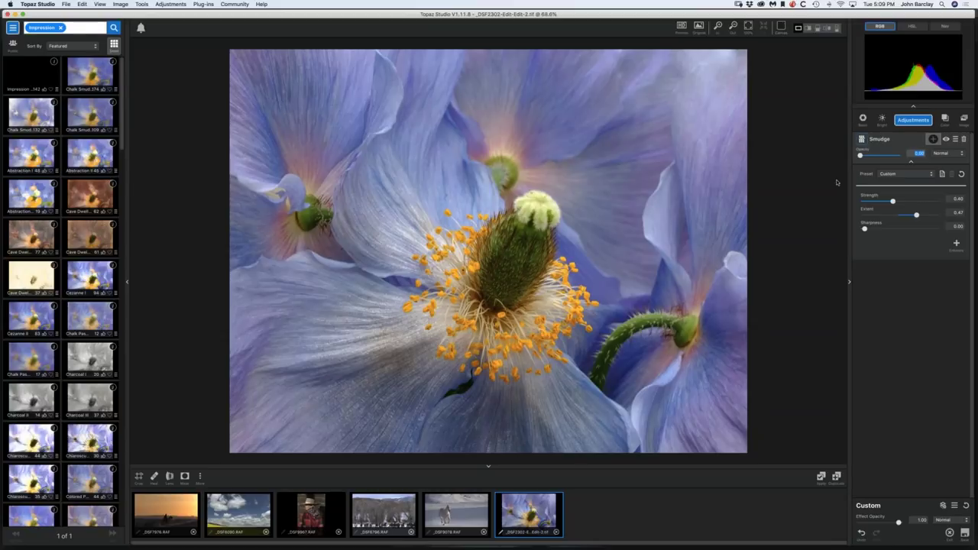
pyautogui.moveTo(861, 156); pyautogui.dragTo(879, 155)
pyautogui.moveTo(896, 155); pyautogui.dragTo(902, 157)
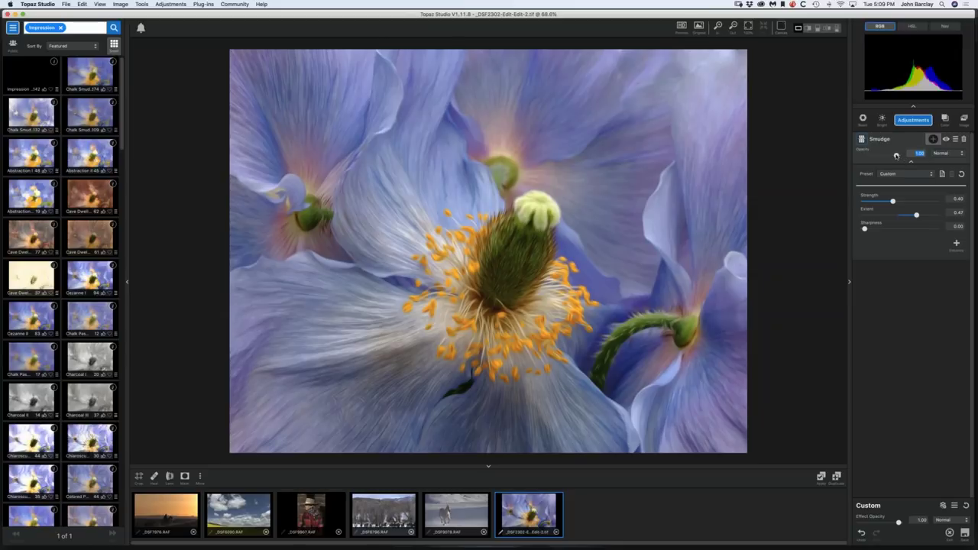
pyautogui.moveTo(896, 156); pyautogui.dragTo(883, 156)
# Replace the Smudge adjustment with a Blurs adjustment, compare its presets, and apply Soft Skin
pyautogui.click(913, 120)
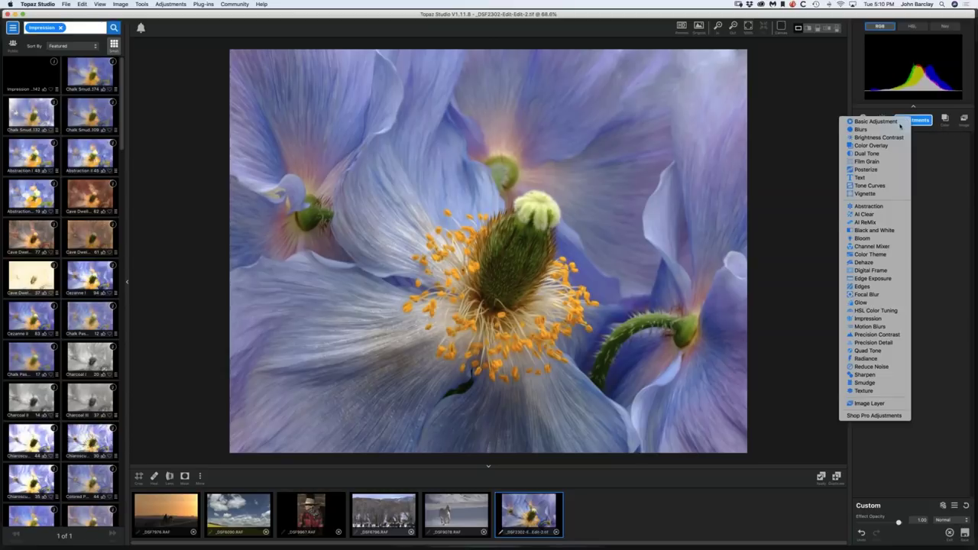
pyautogui.click(872, 131)
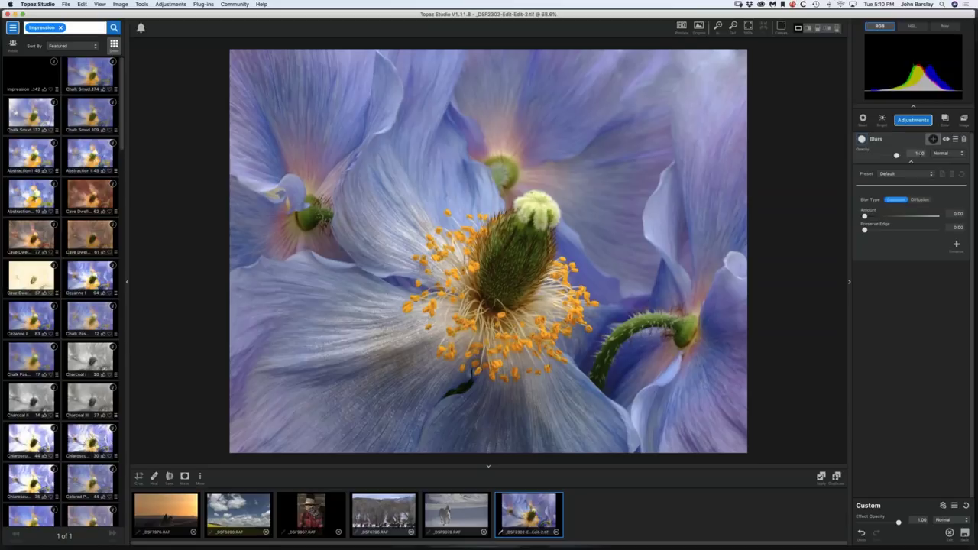
pyautogui.click(932, 175)
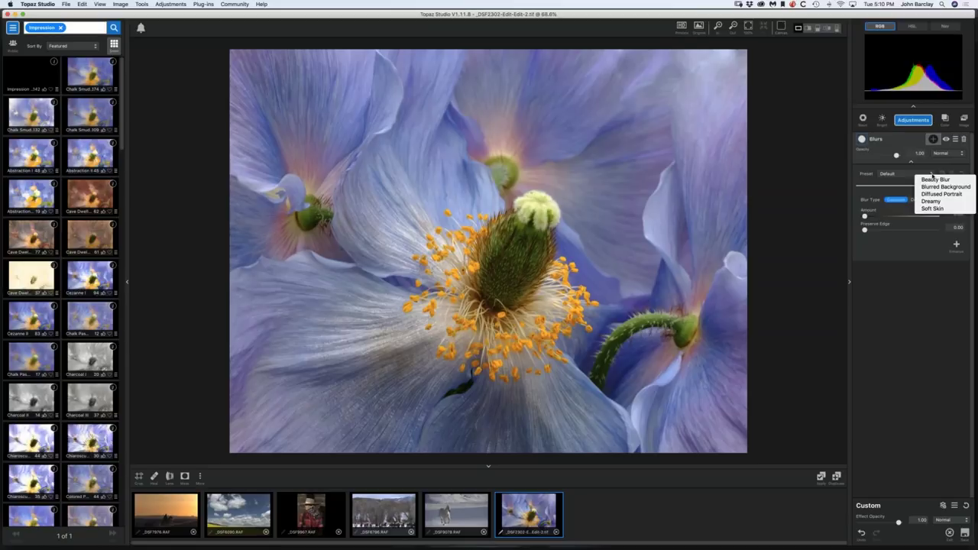
pyautogui.click(934, 180)
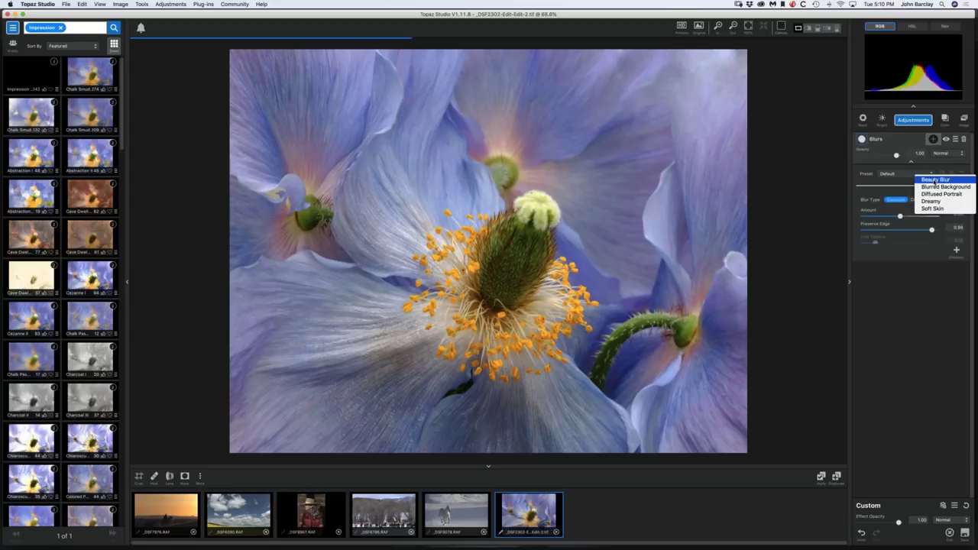
pyautogui.click(936, 194)
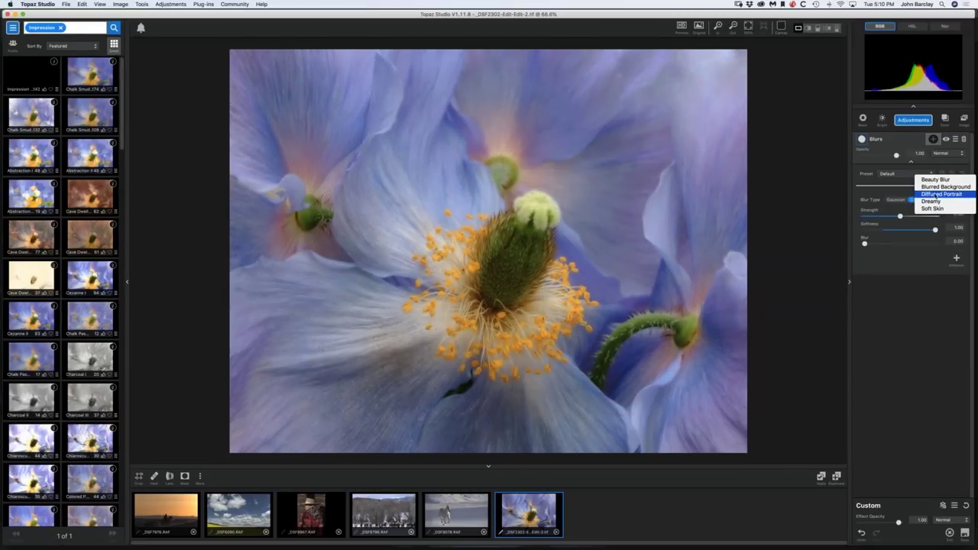
pyautogui.click(932, 208)
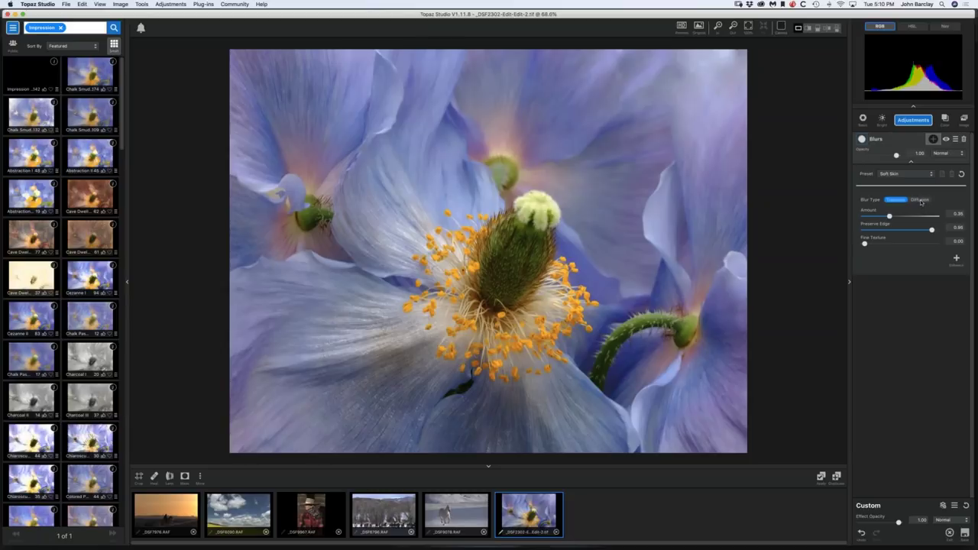
# Switch the Blurs adjustment's blur type to Diffusion, compare its presets, and apply Dreamy
pyautogui.click(920, 200)
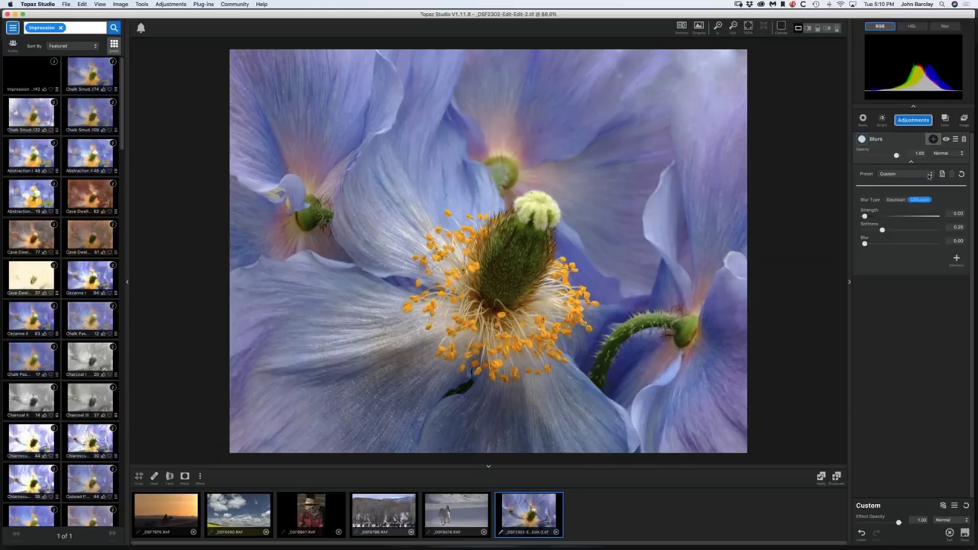
pyautogui.click(929, 175)
pyautogui.click(927, 187)
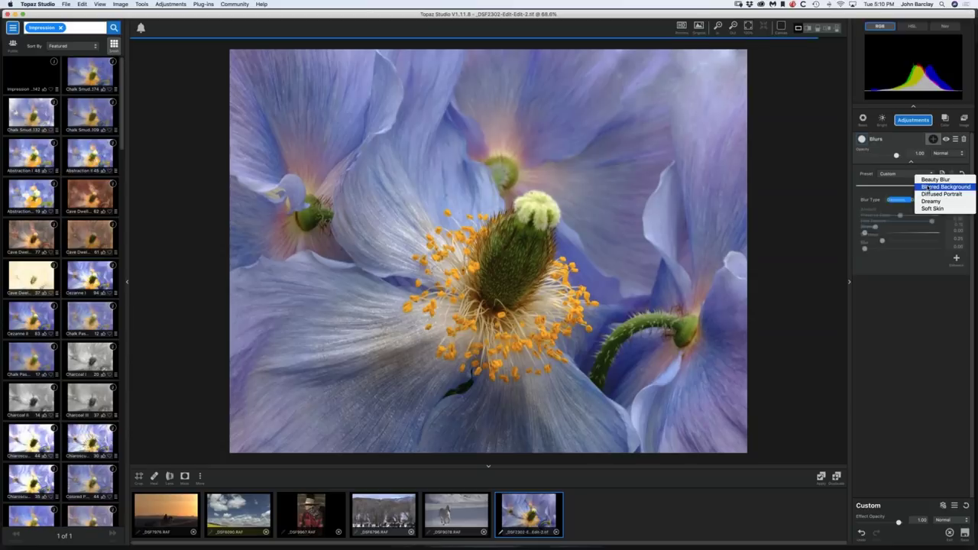
pyautogui.click(930, 201)
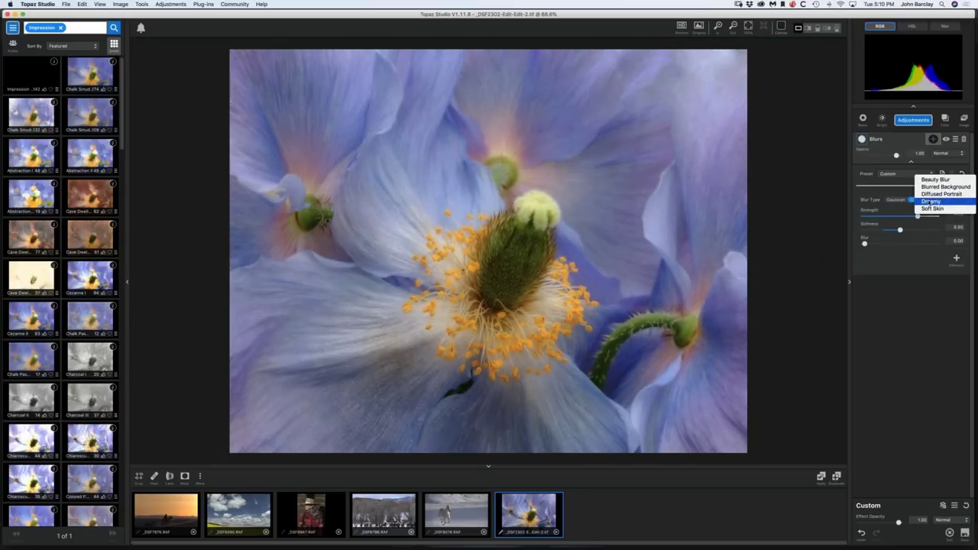
pyautogui.click(929, 201)
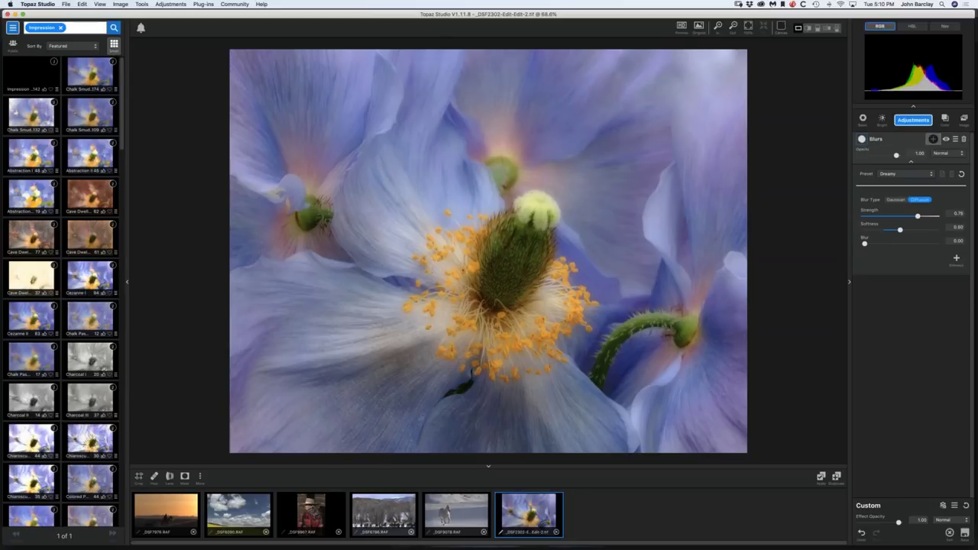
# Add a mask to the Blurs adjustment and set the Mask Brush transparency to 0.71
pyautogui.click(902, 120)
pyautogui.click(913, 120)
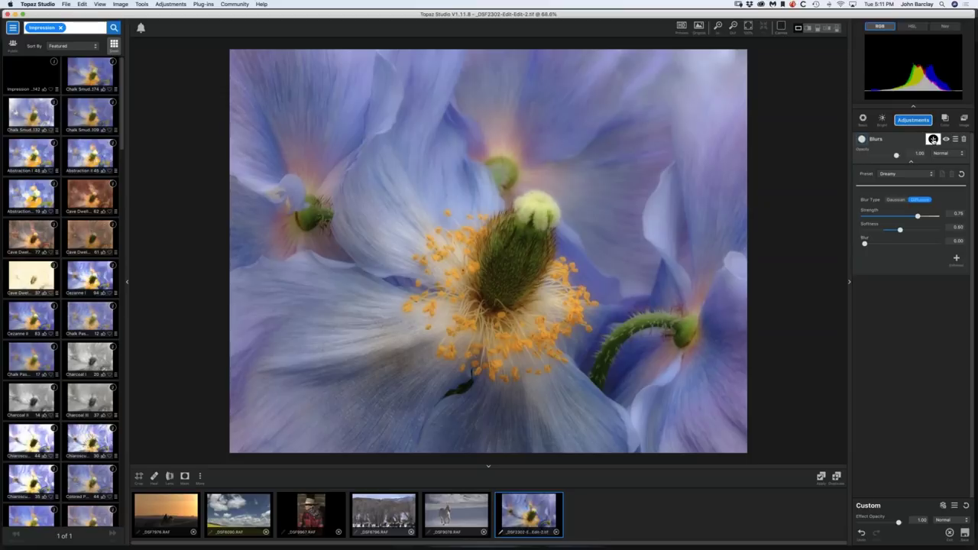
pyautogui.click(934, 139)
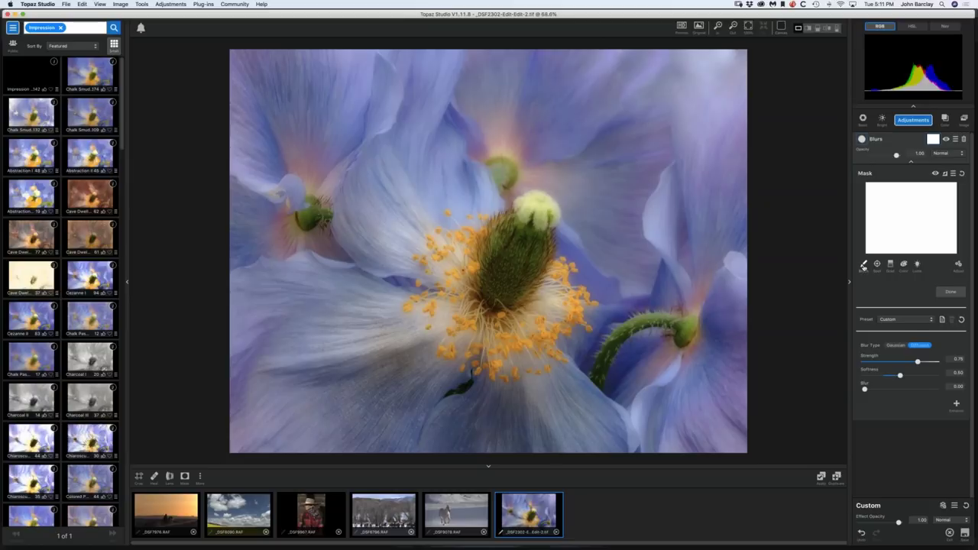
pyautogui.click(863, 265)
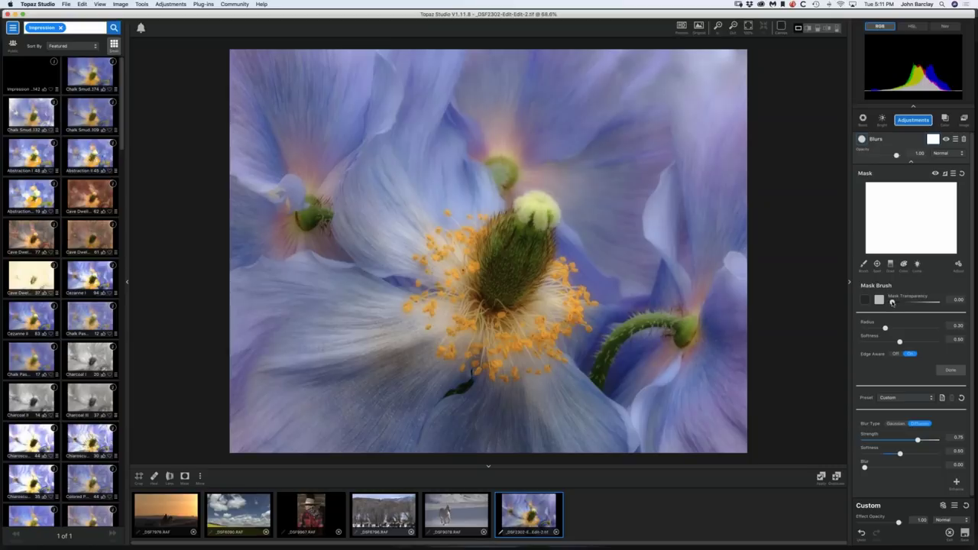
pyautogui.moveTo(892, 302)
pyautogui.mouseDown()
pyautogui.moveTo(933, 303)
pyautogui.moveTo(891, 302)
pyautogui.mouseUp()
pyautogui.click(880, 301)
pyautogui.click(880, 300)
pyautogui.moveTo(892, 303); pyautogui.dragTo(923, 303)
# Set the Mask Brush radius to 0.50 and softness to 0.30, and paint the mask over the flower's seed head and stamens
pyautogui.press('Tab')
pyautogui.press('Up')
pyautogui.press('Down')
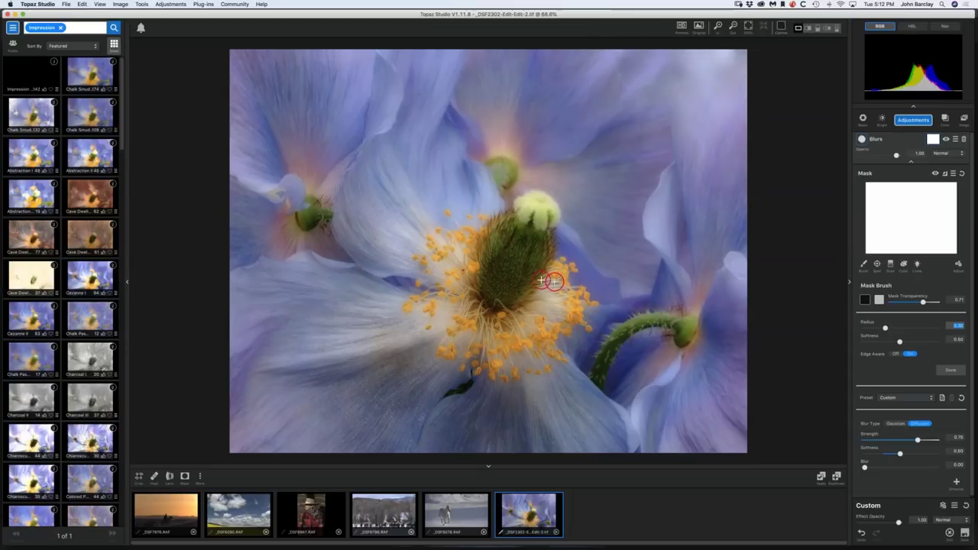
pyautogui.moveTo(885, 328); pyautogui.dragTo(900, 328)
pyautogui.moveTo(900, 341); pyautogui.dragTo(887, 344)
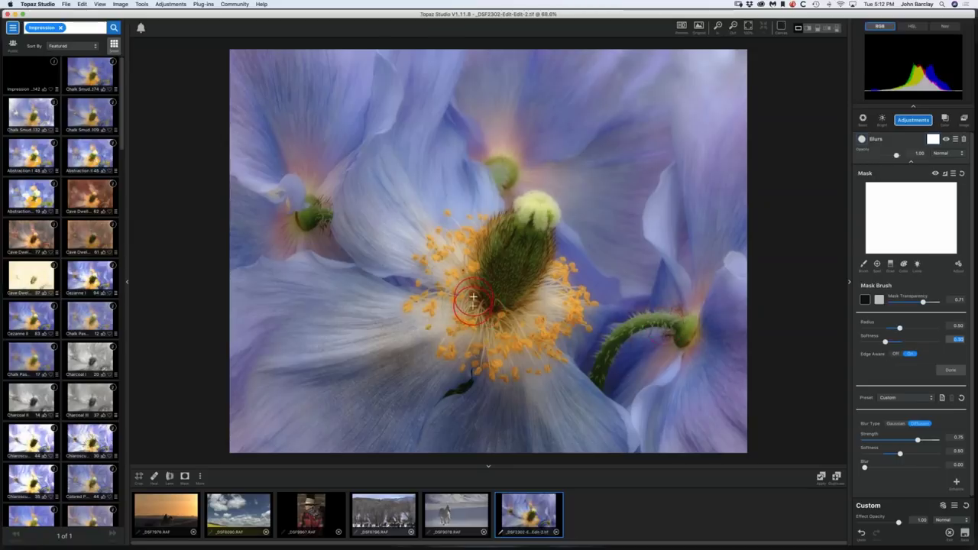
pyautogui.moveTo(467, 302)
pyautogui.mouseDown()
pyautogui.moveTo(535, 208)
pyautogui.moveTo(465, 235)
pyautogui.moveTo(436, 285)
pyautogui.moveTo(443, 337)
pyautogui.moveTo(528, 367)
pyautogui.moveTo(577, 321)
pyautogui.moveTo(554, 273)
pyautogui.mouseUp()
pyautogui.moveTo(509, 330); pyautogui.dragTo(494, 313)
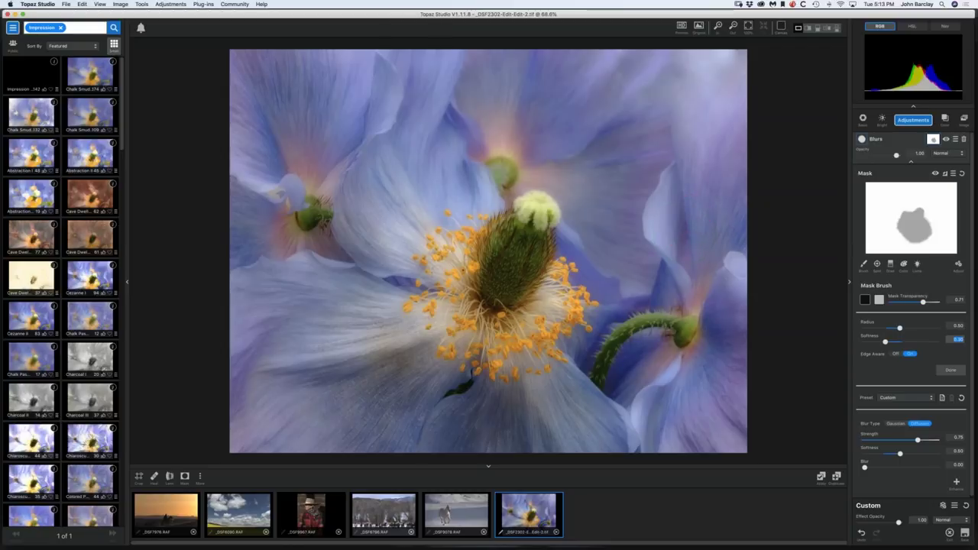
# Switch to Lightroom Classic and select the pink and white tulip photo in the 2018 August Webinar collection
pyautogui.moveTo(390, 535)
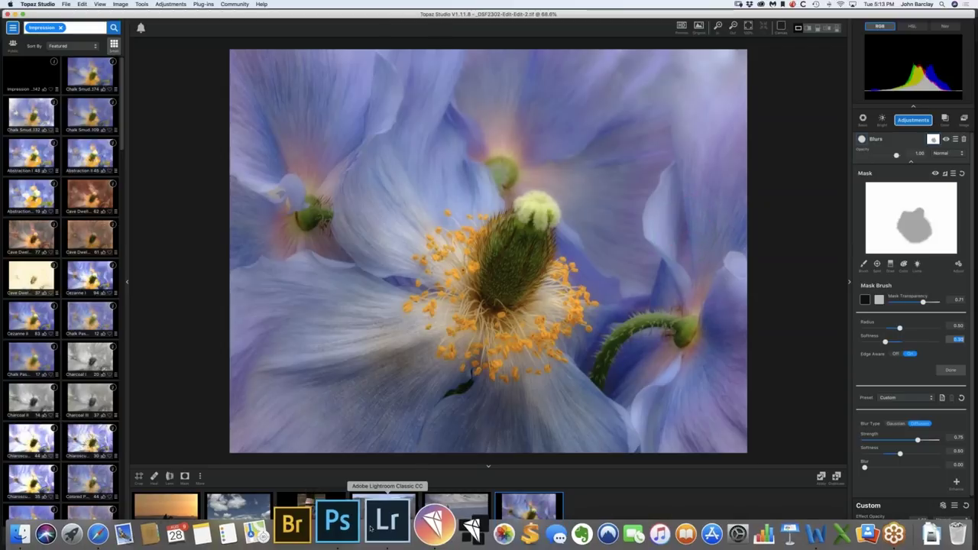
pyautogui.click(375, 526)
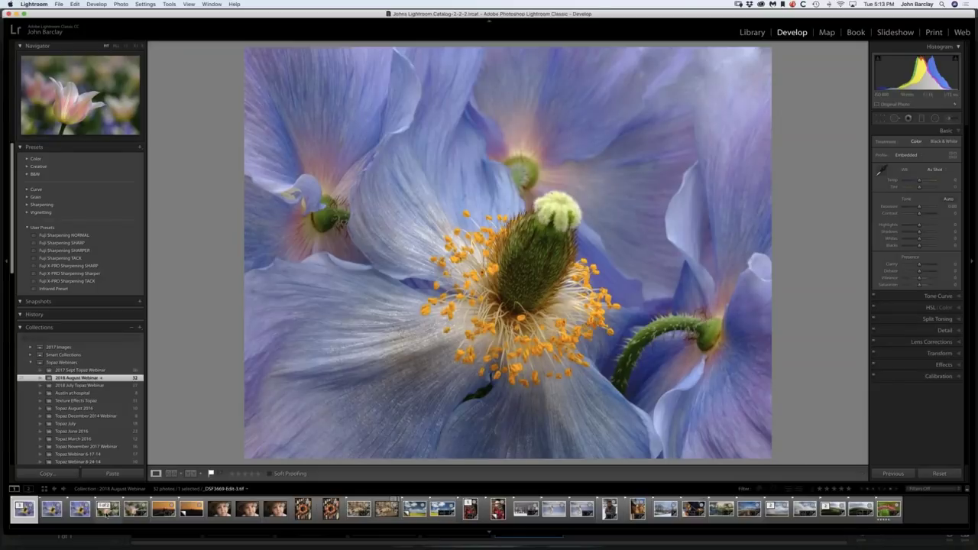
pyautogui.click(108, 510)
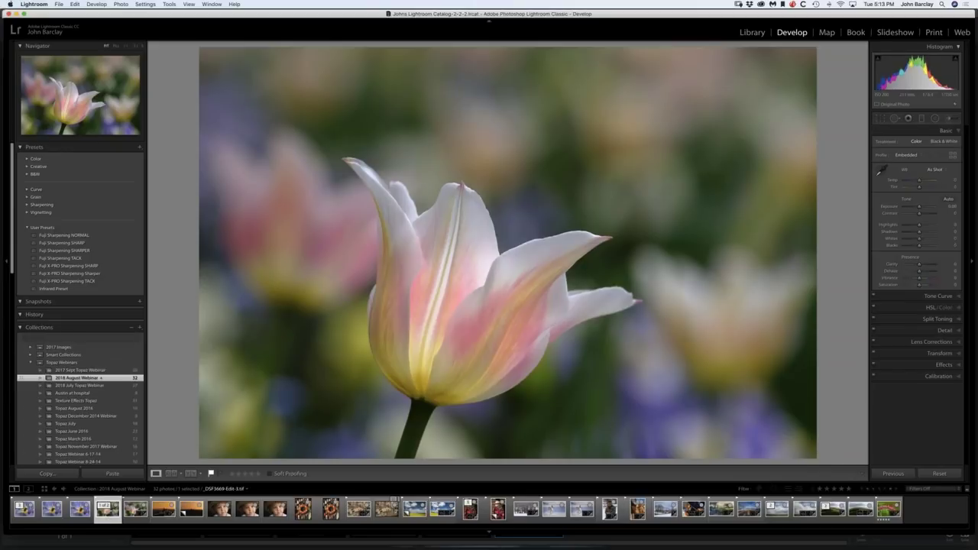
pyautogui.rightClick(477, 322)
pyautogui.click(335, 294)
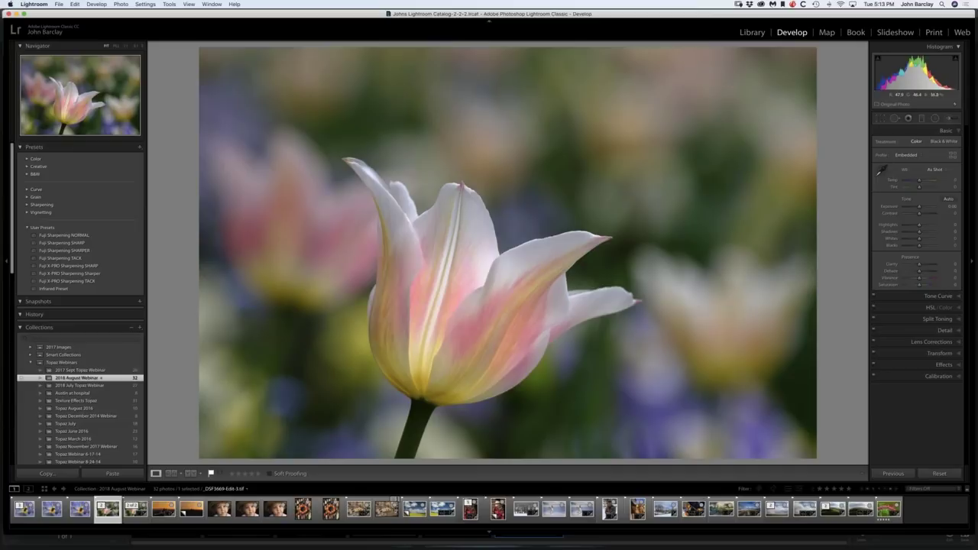
# Send a copy of the tulip photo with Lightroom adjustments to Topaz Studio as a 16-bit ProPhoto RGB TIFF at 300 resolution
pyautogui.rightClick(516, 166)
pyautogui.moveTo(537, 230)
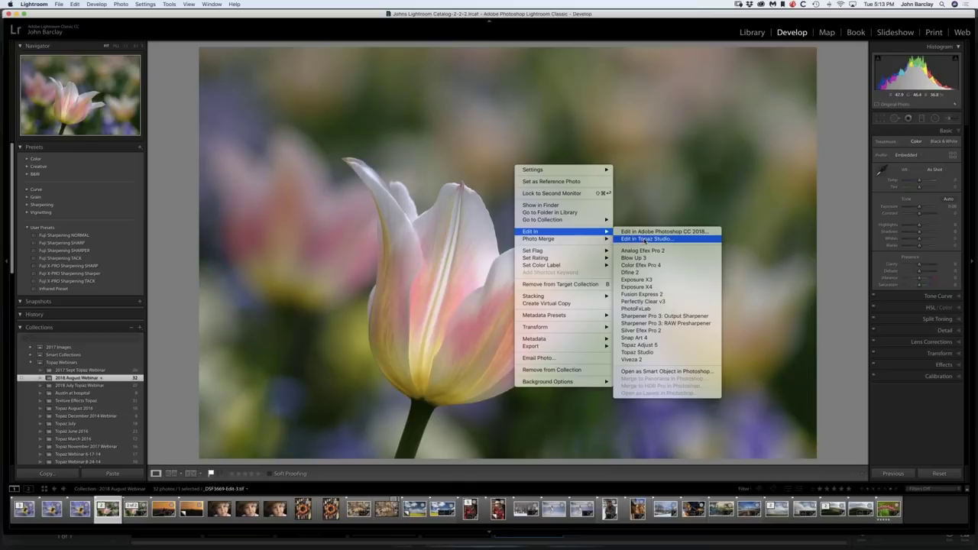
pyautogui.click(635, 352)
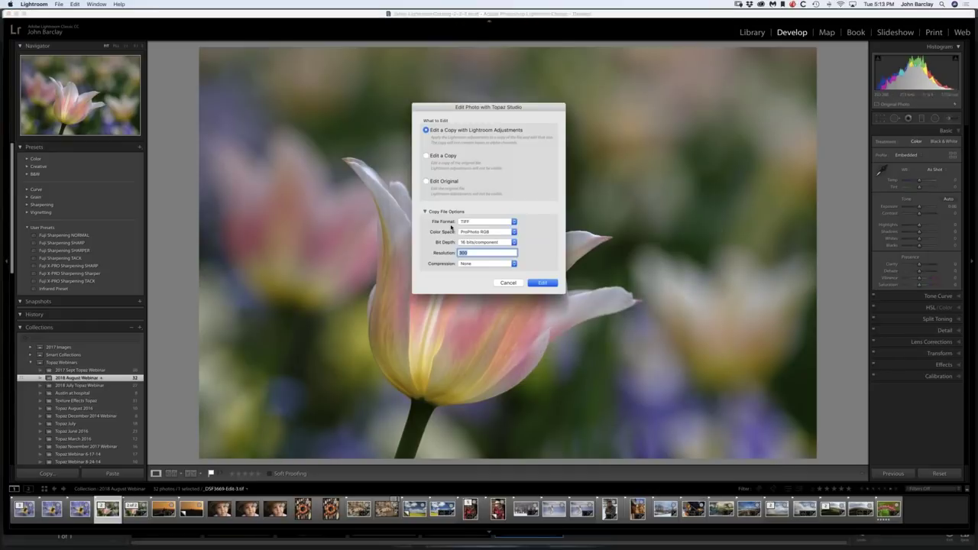
pyautogui.click(514, 221)
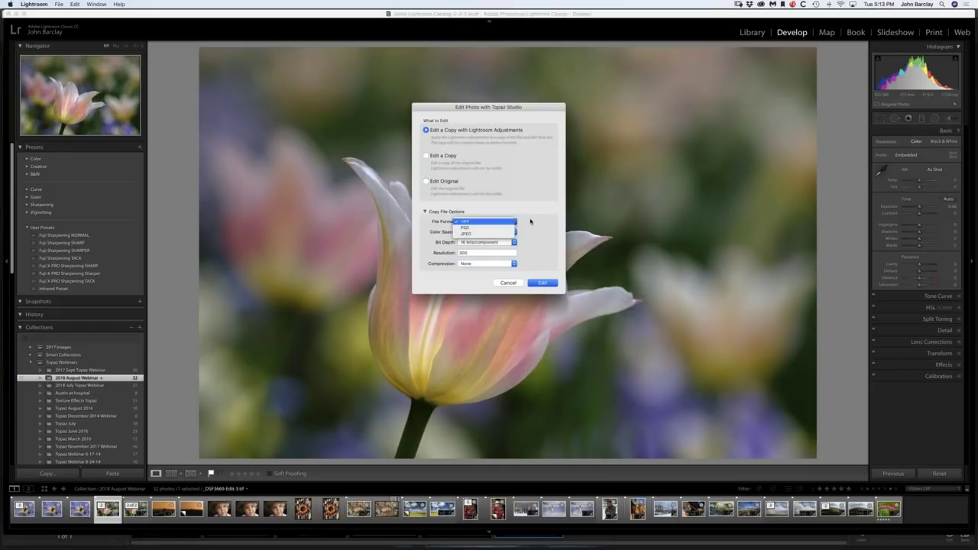
pyautogui.click(486, 221)
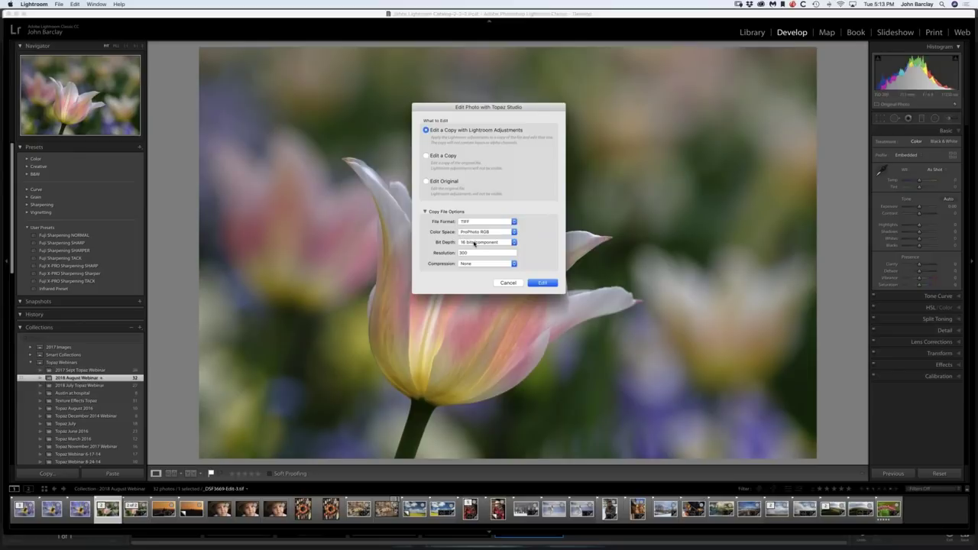
pyautogui.press('Return')
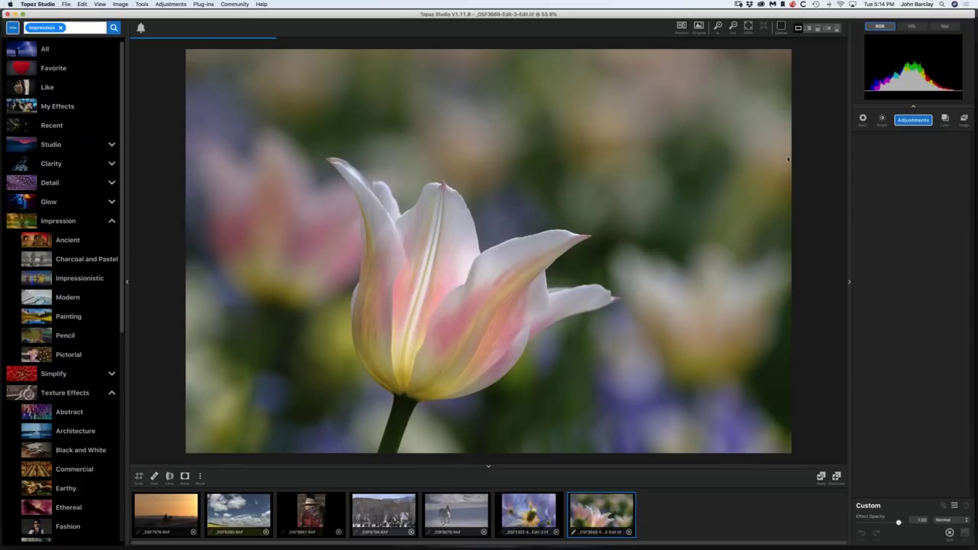
# Try an Impression adjustment with its Default preset on the tulip photo, and reset all adjustments
pyautogui.click(915, 120)
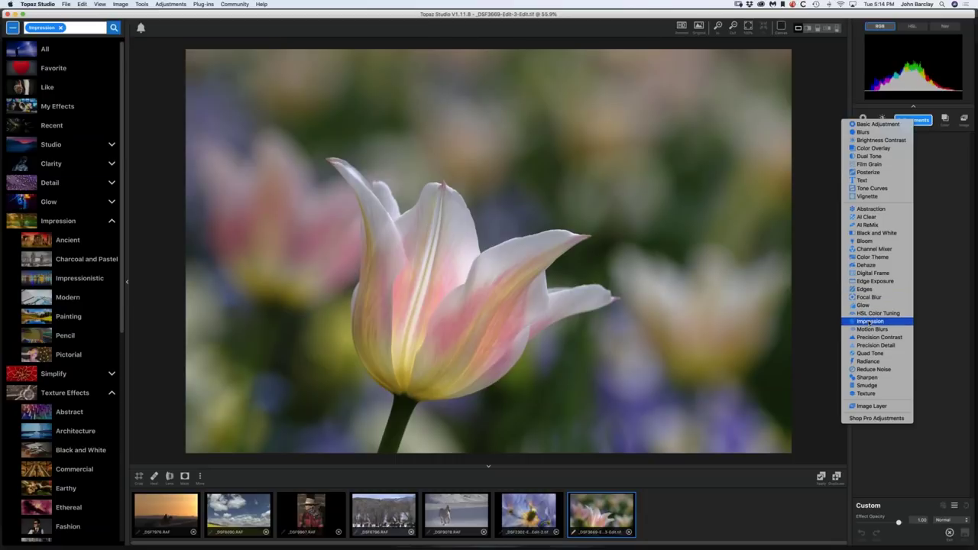
pyautogui.click(869, 322)
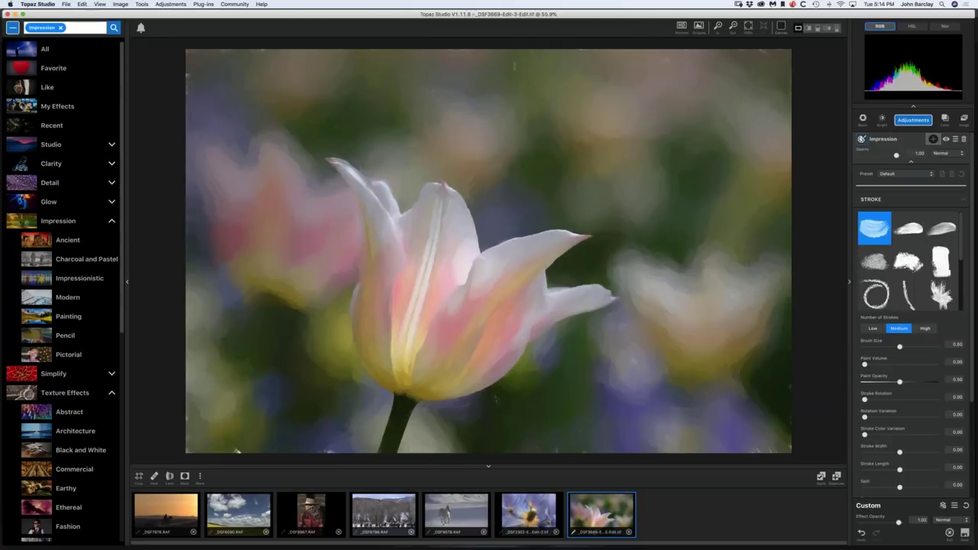
pyautogui.click(967, 507)
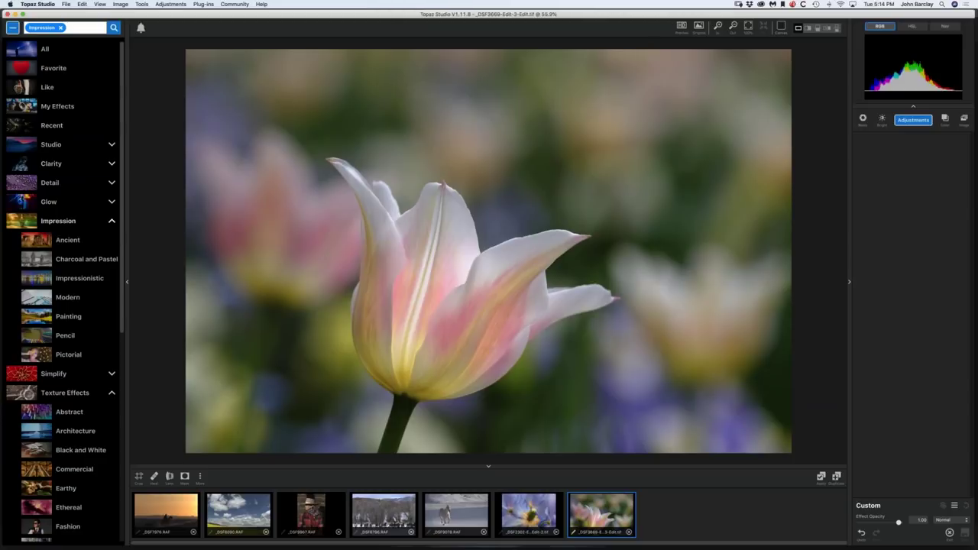
# Open the Impression effects, apply Impression Workflow to the tulip, and browse the effect thumbnails
pyautogui.click(37, 238)
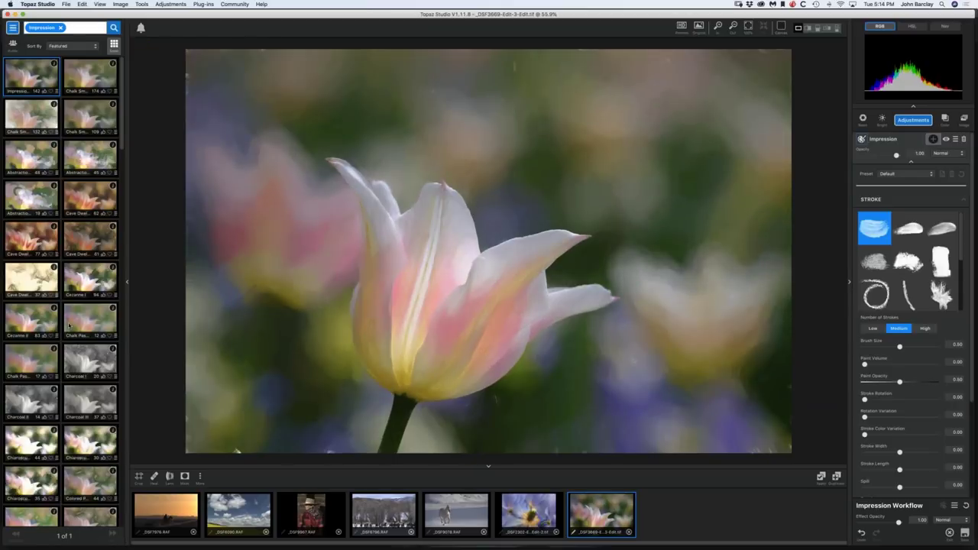
pyautogui.scroll(-5, 68, 325)
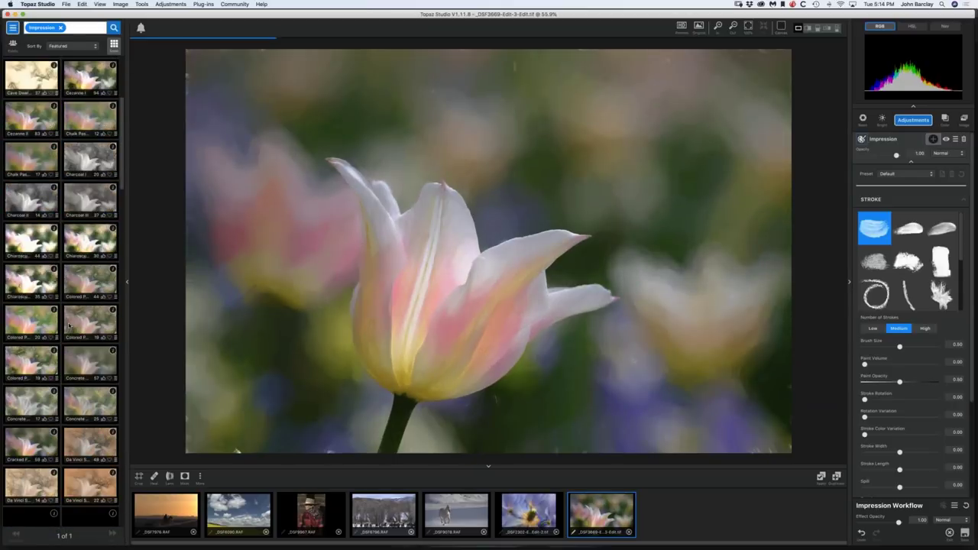
pyautogui.scroll(-8, 68, 326)
pyautogui.scroll(-6, 68, 326)
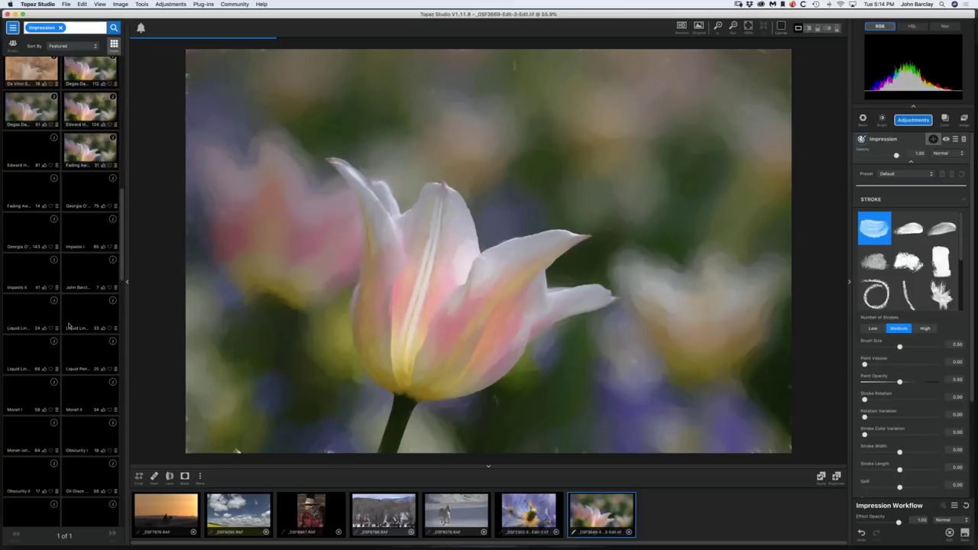
pyautogui.scroll(6, 68, 326)
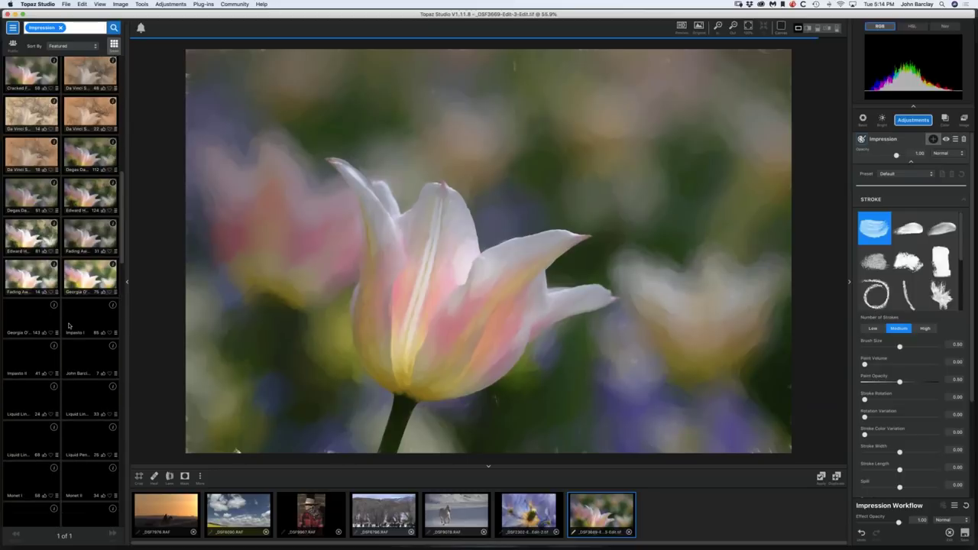
pyautogui.scroll(2, 68, 325)
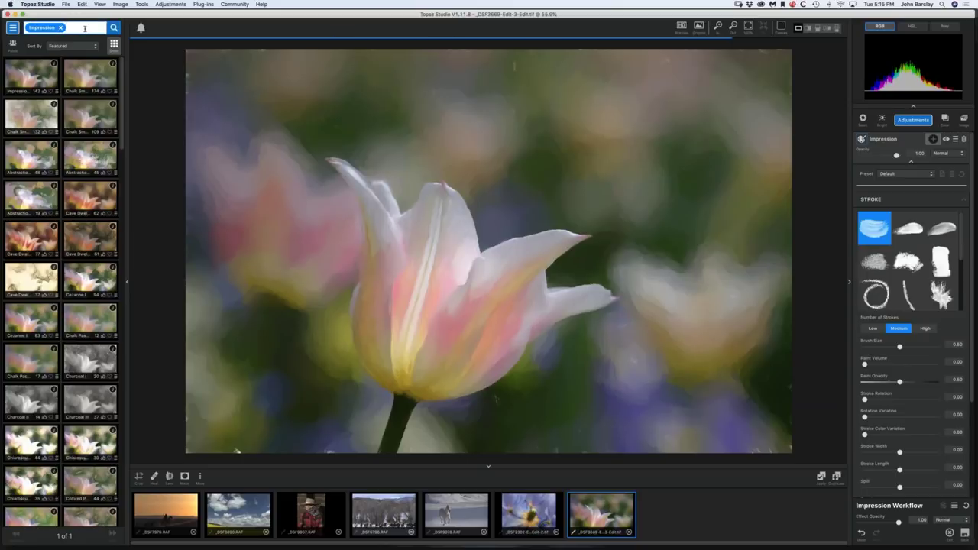
# Filter the Impression effects by "Oil", try A Landscape Oil Pastel, and apply Bill oil soft waterfront
pyautogui.write('Oil')
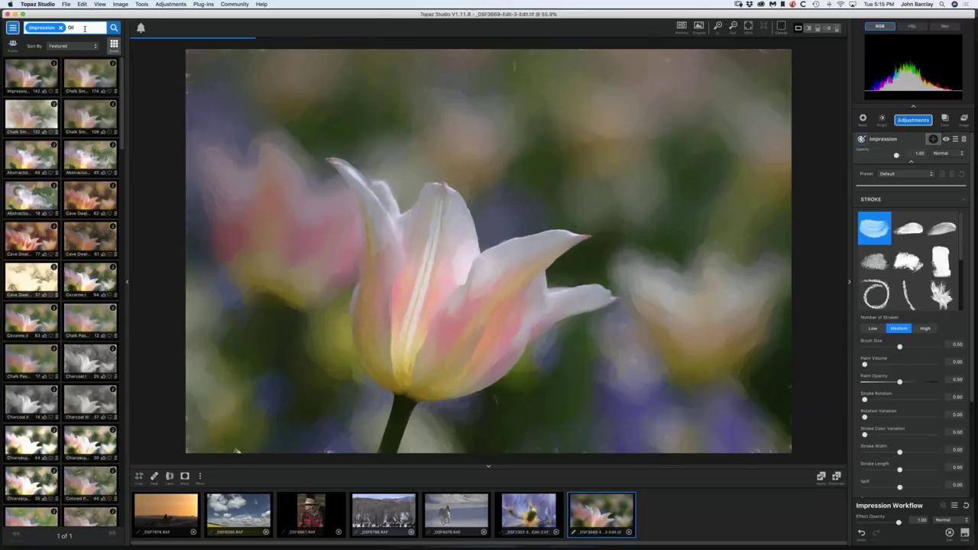
pyautogui.press('Return')
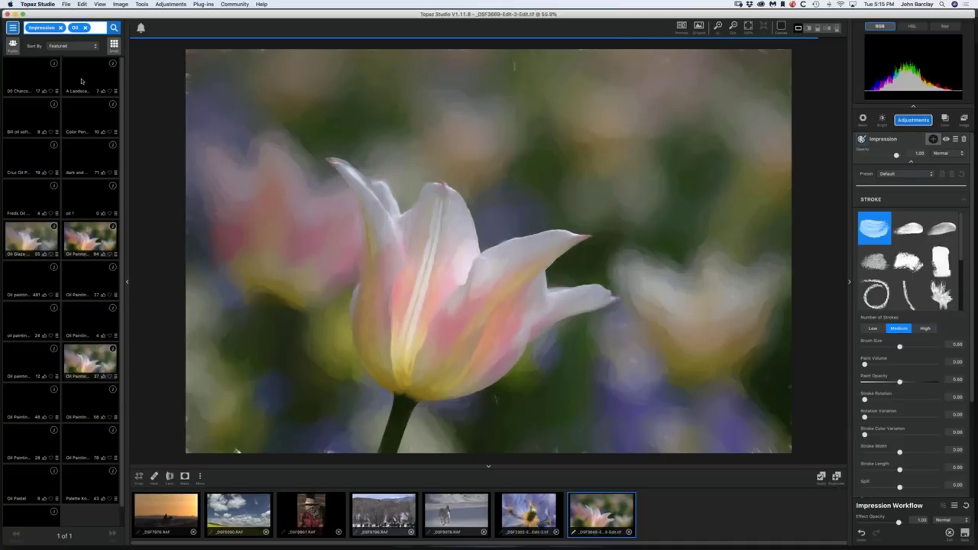
pyautogui.click(82, 80)
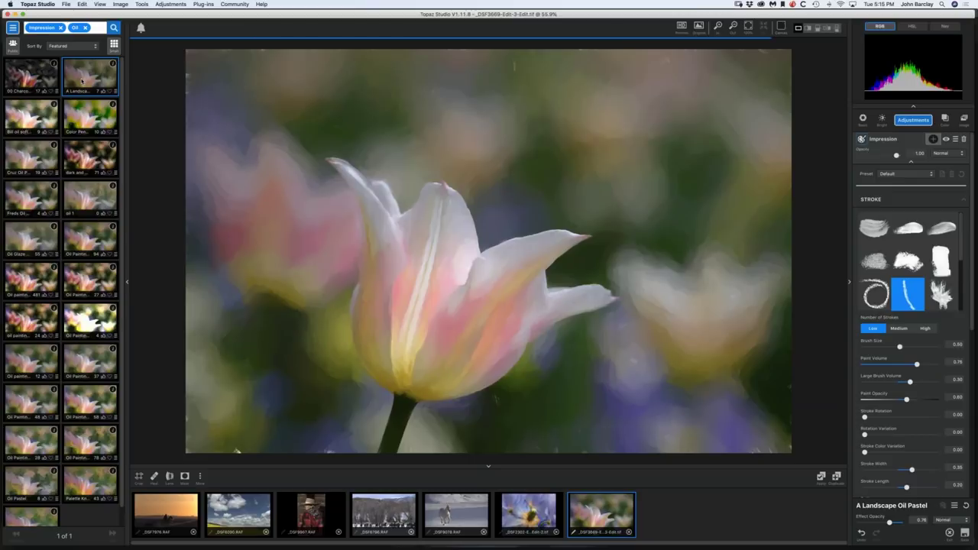
pyautogui.click(39, 120)
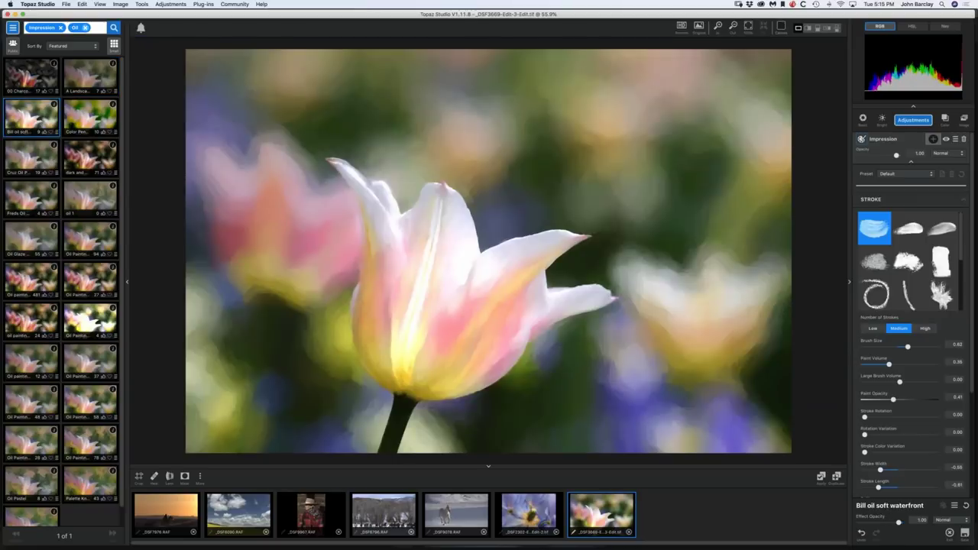
# Clear the "Oil" and "Impression" effect filters and search all effects for "Cezanne"
pyautogui.click(85, 27)
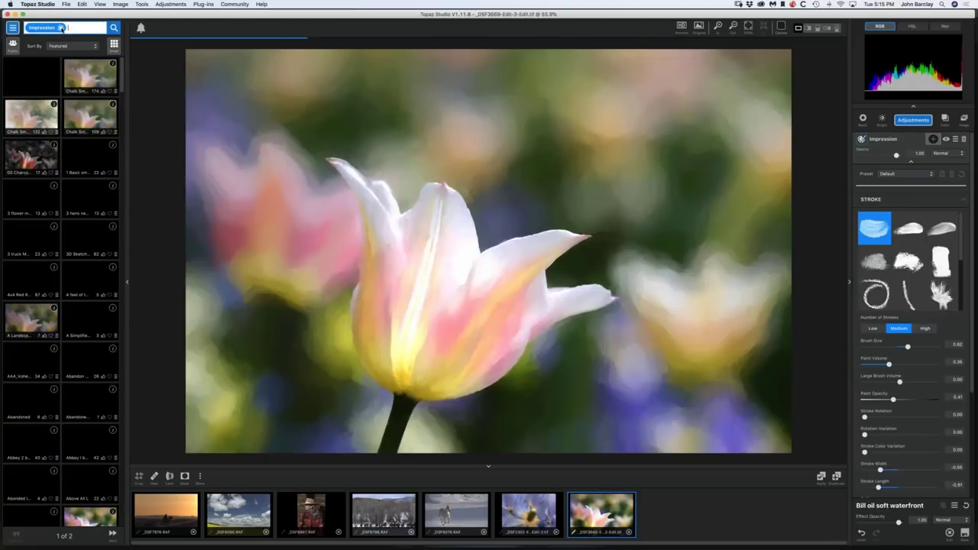
pyautogui.click(61, 28)
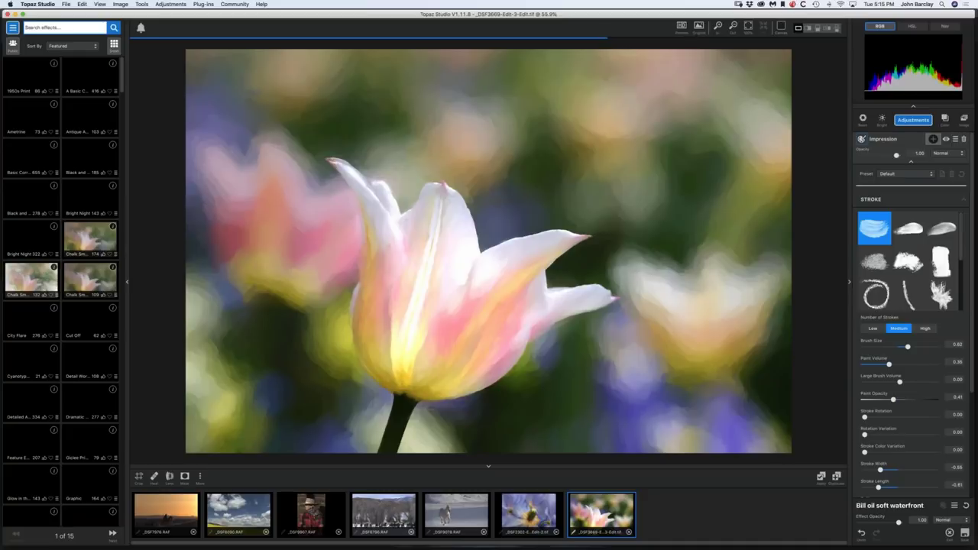
pyautogui.write('C')
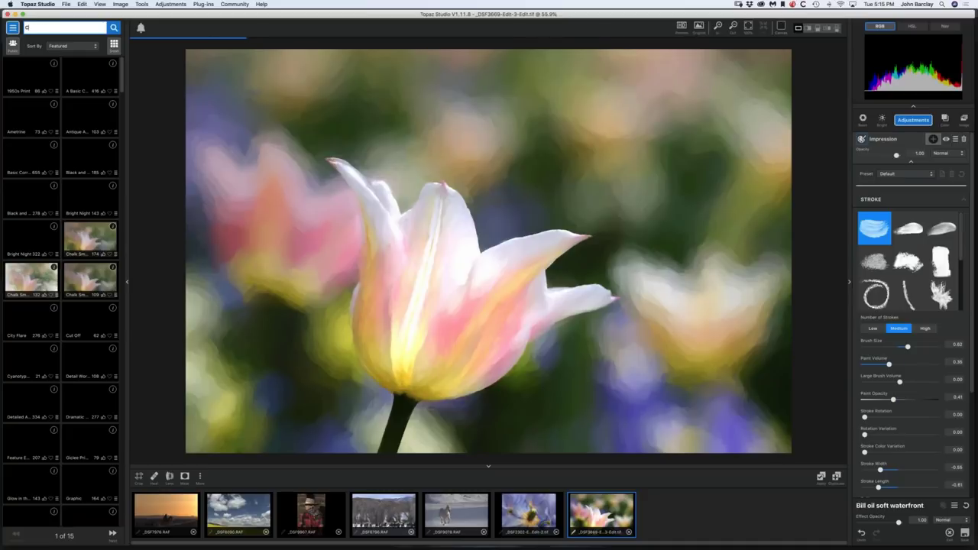
pyautogui.write('as')
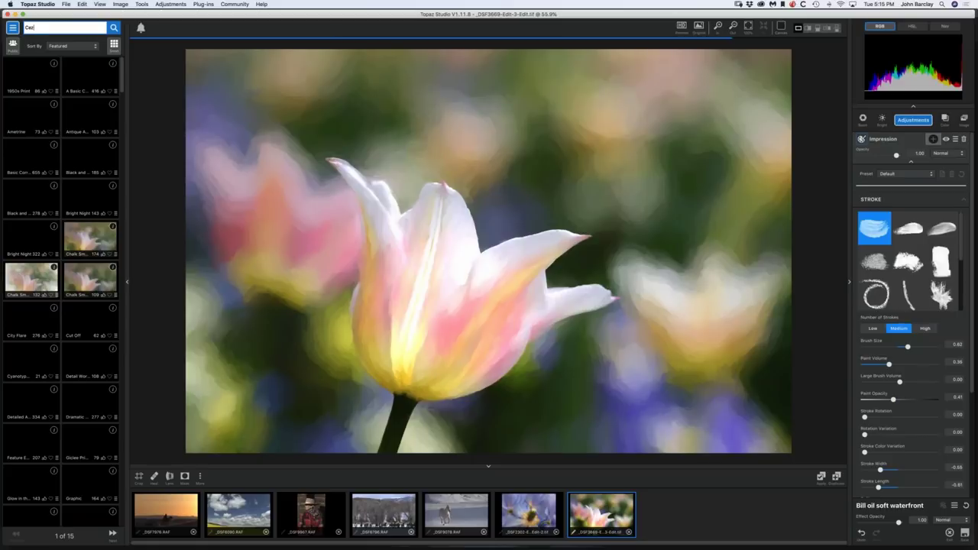
pyautogui.write('anne')
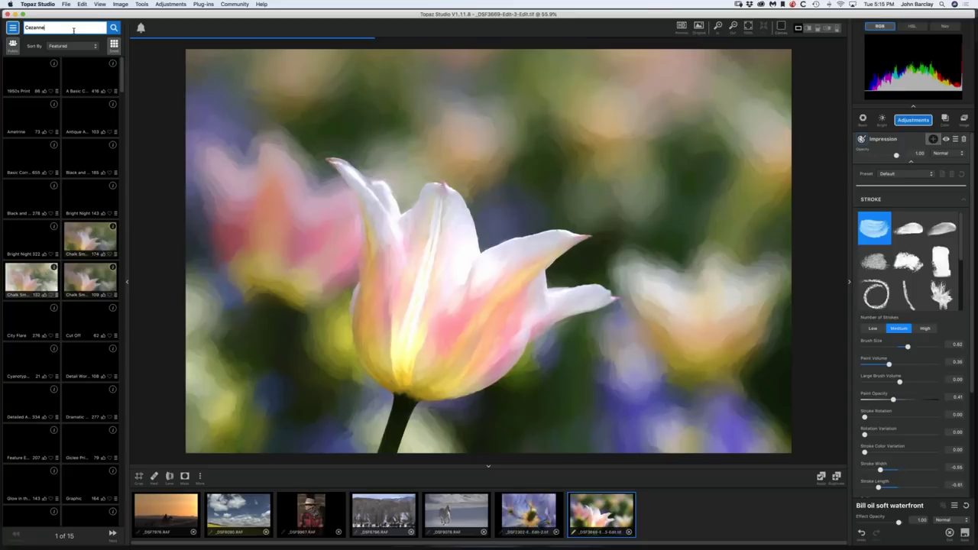
pyautogui.press('Return')
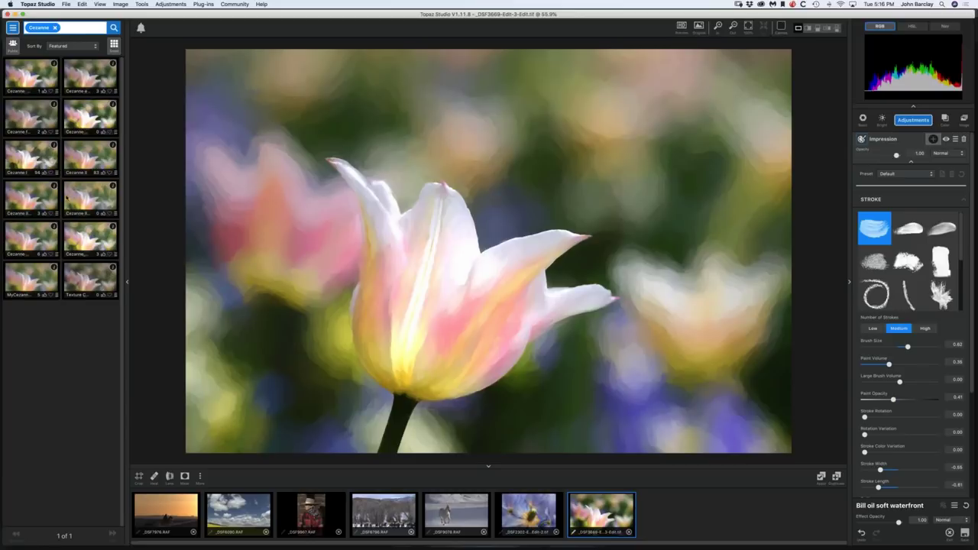
# Try the Cezanne I effect on the tulip photo, and apply the Cezanne II aangepast effect instead
pyautogui.click(34, 158)
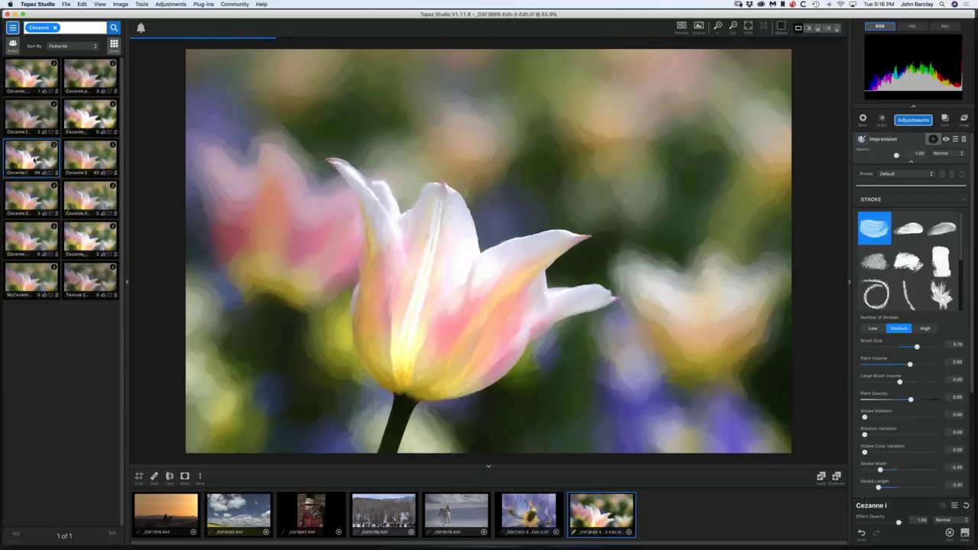
pyautogui.click(29, 201)
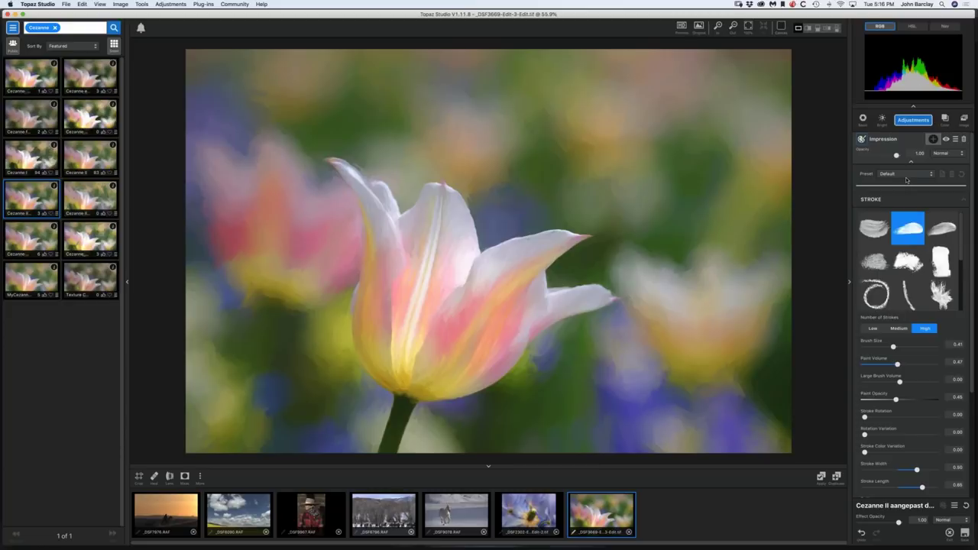
# Lower the Impression adjustment's opacity to about half and compare the processed tulip with the original image
pyautogui.moveTo(896, 156); pyautogui.dragTo(879, 158)
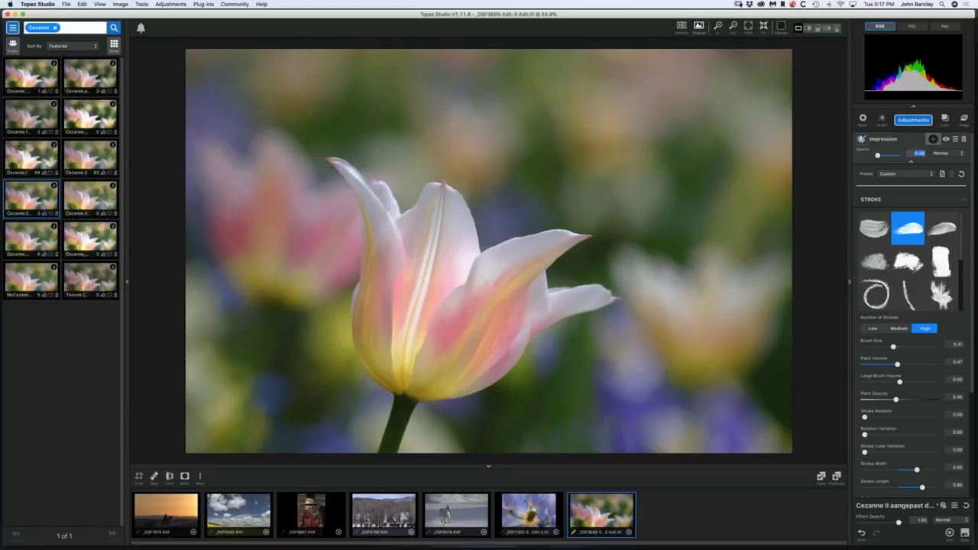
pyautogui.click(699, 26)
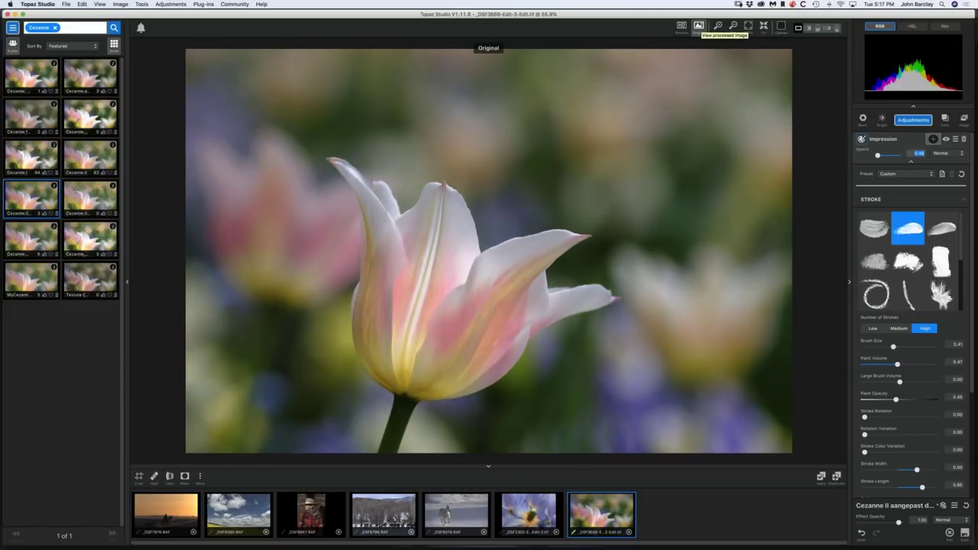
pyautogui.click(698, 27)
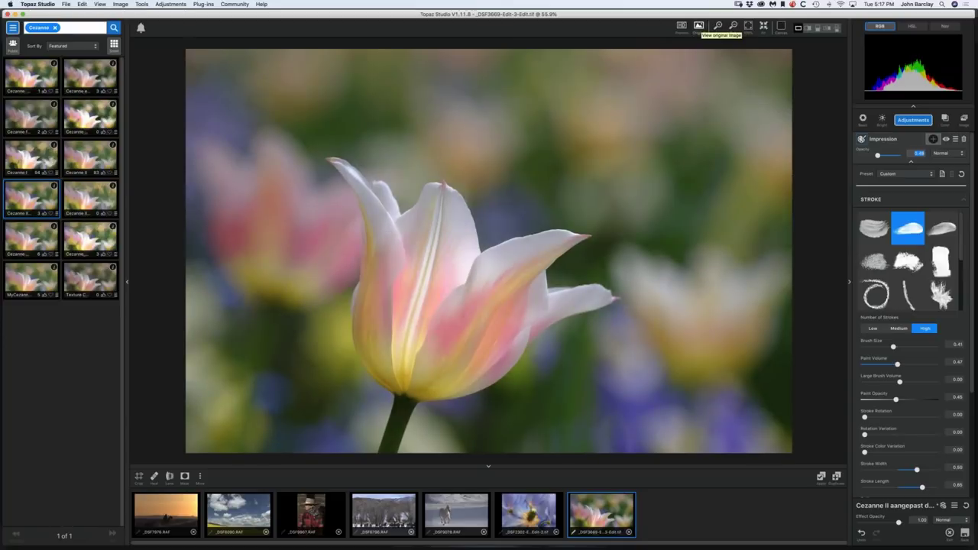
pyautogui.click(698, 27)
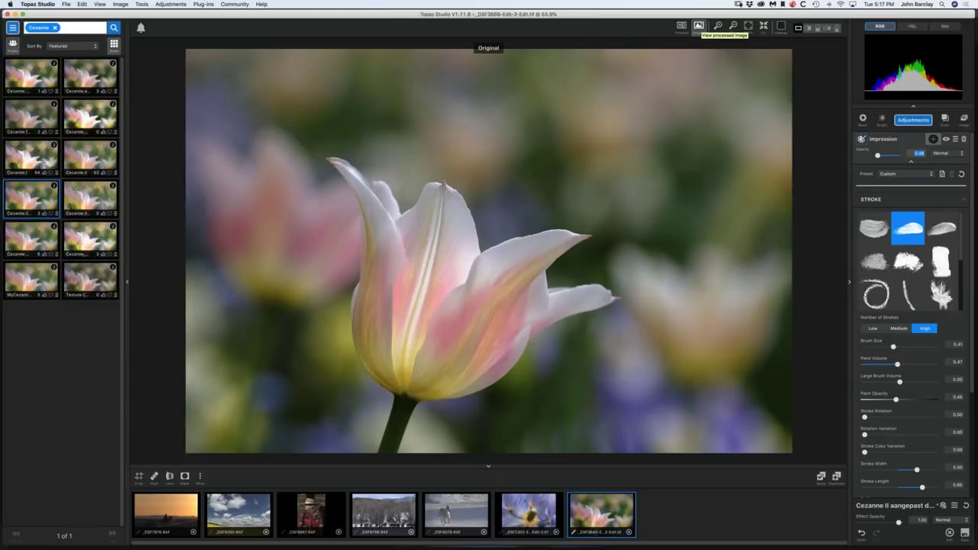
pyautogui.click(699, 27)
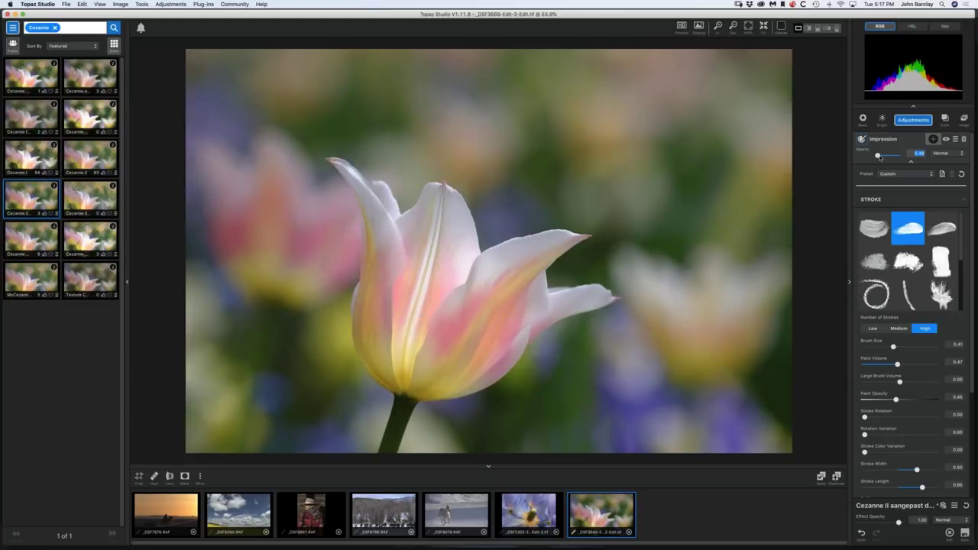
# Look through the blend modes of the Impression adjustment, keep Normal, and raise its opacity slightly
pyautogui.click(962, 154)
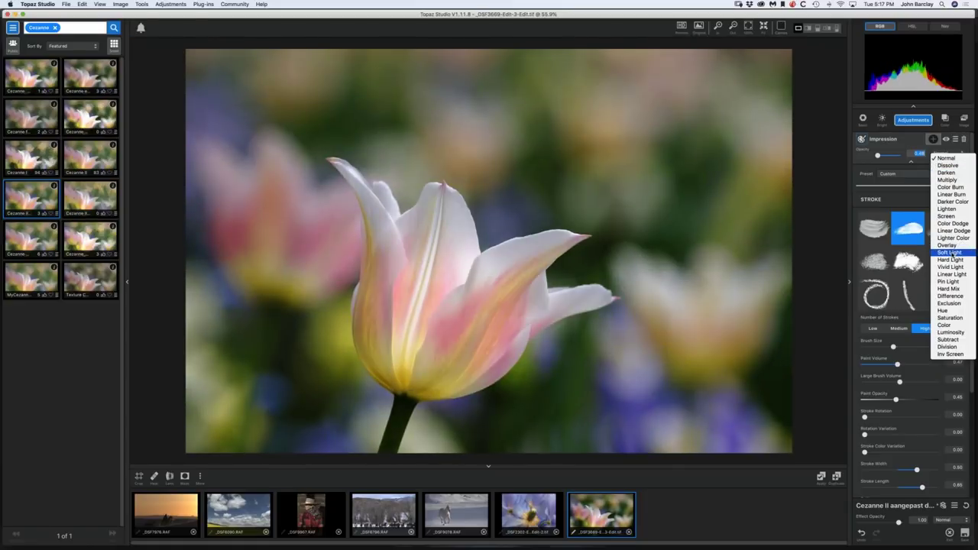
pyautogui.click(896, 146)
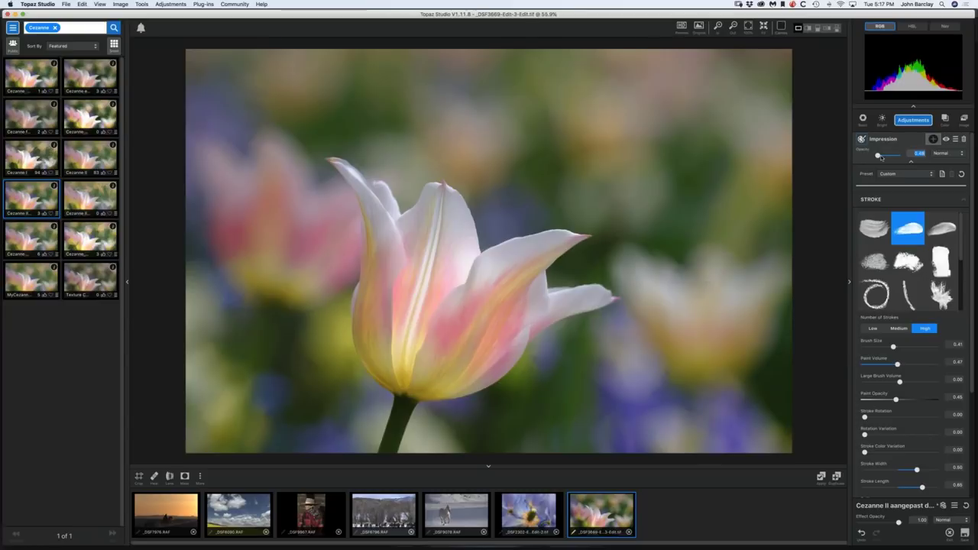
pyautogui.click(880, 156)
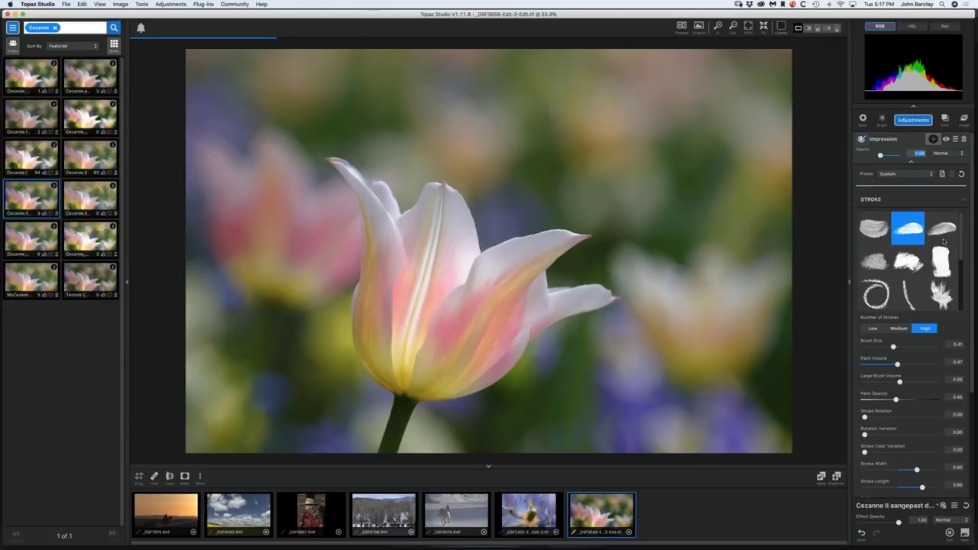
# Try several other Impression brush strokes with the opacity at 1.00, and return to the second stroke
pyautogui.click(944, 229)
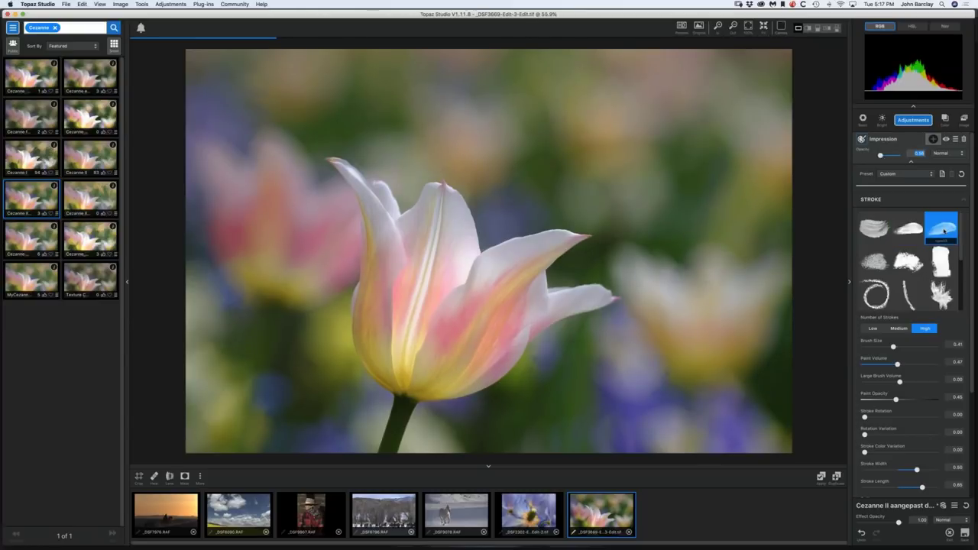
pyautogui.click(906, 297)
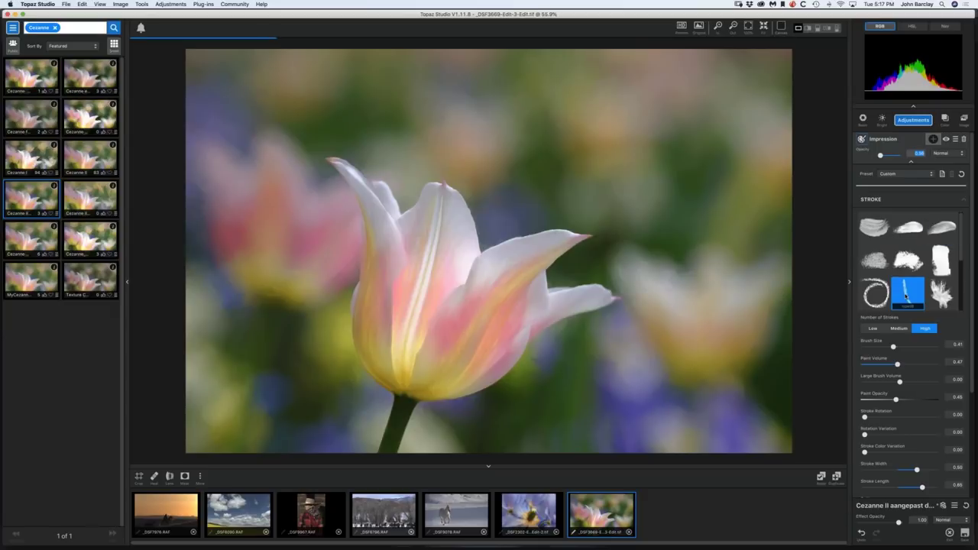
pyautogui.moveTo(891, 156); pyautogui.dragTo(898, 156)
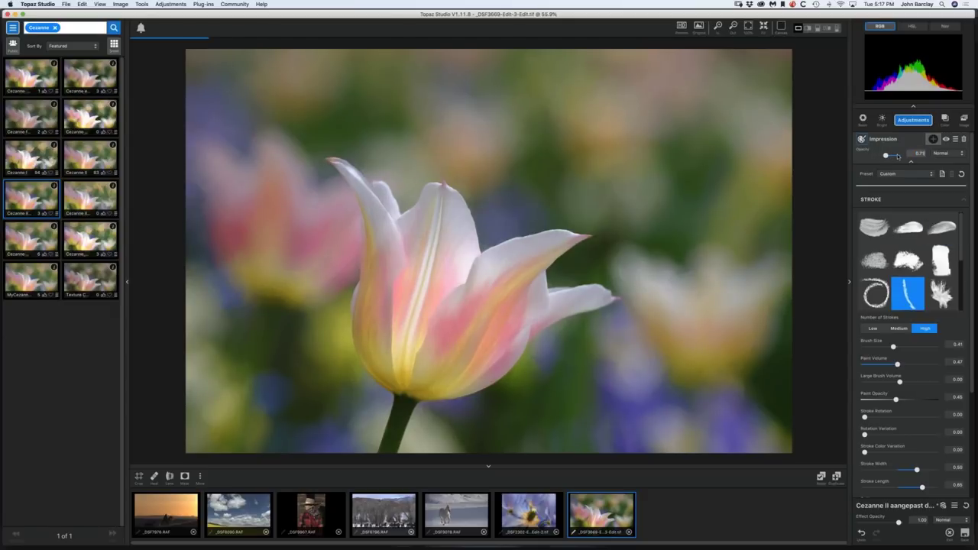
pyautogui.click(899, 156)
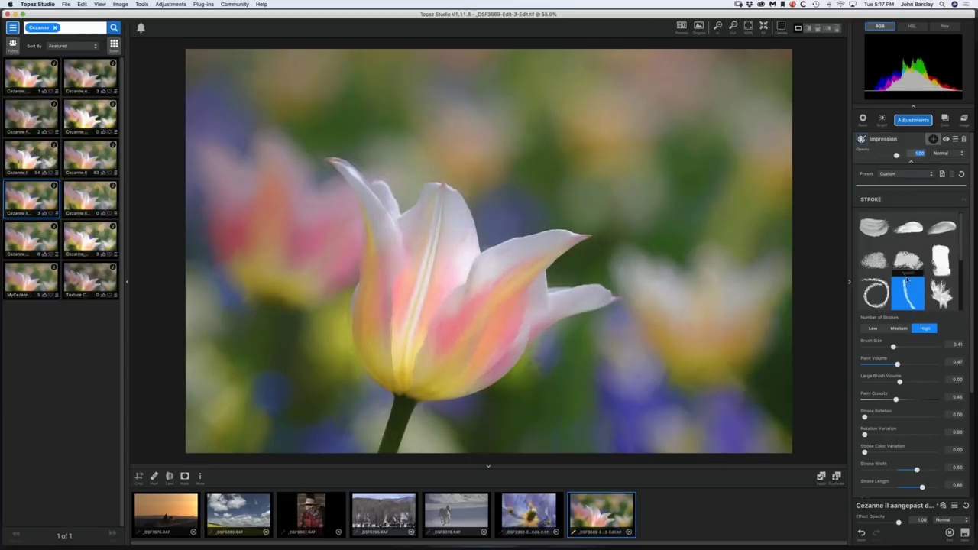
pyautogui.click(941, 298)
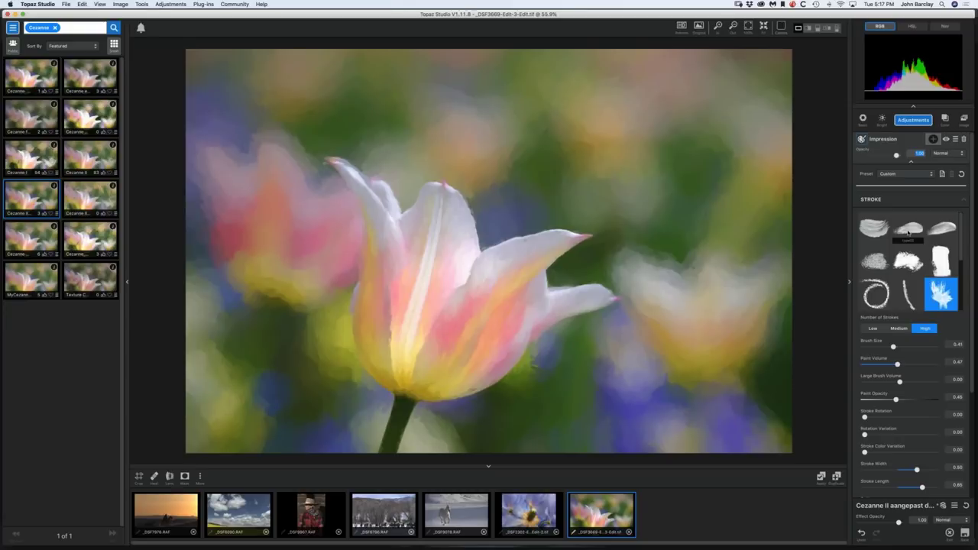
pyautogui.click(909, 232)
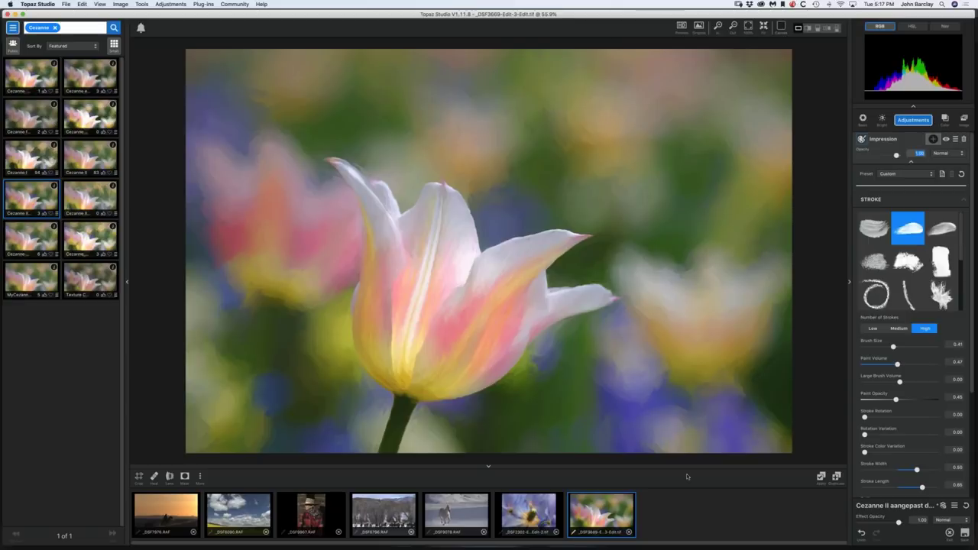
# Open the cowboy photo _DSF7976.RAF and crop it tighter around the rider and horses using the Original aspect ratio
pyautogui.click(165, 512)
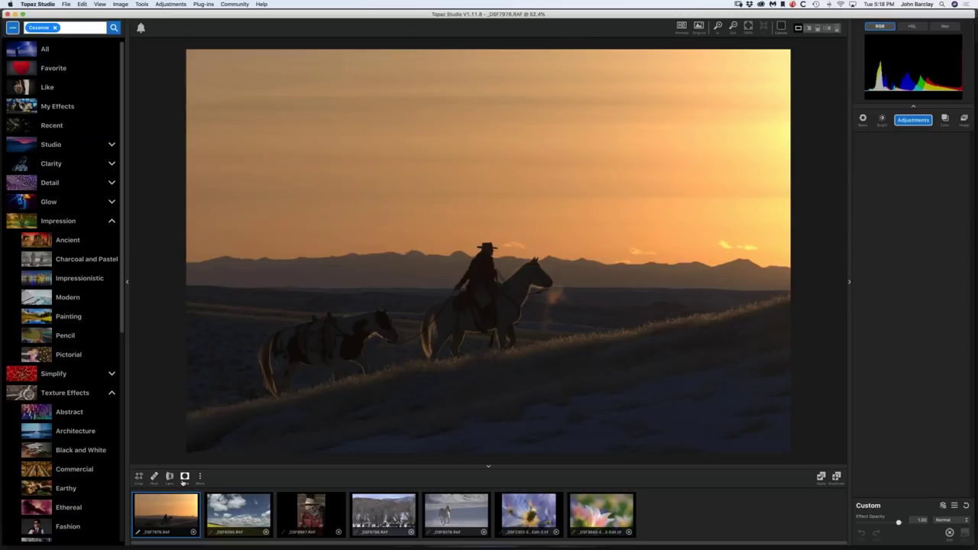
pyautogui.click(138, 477)
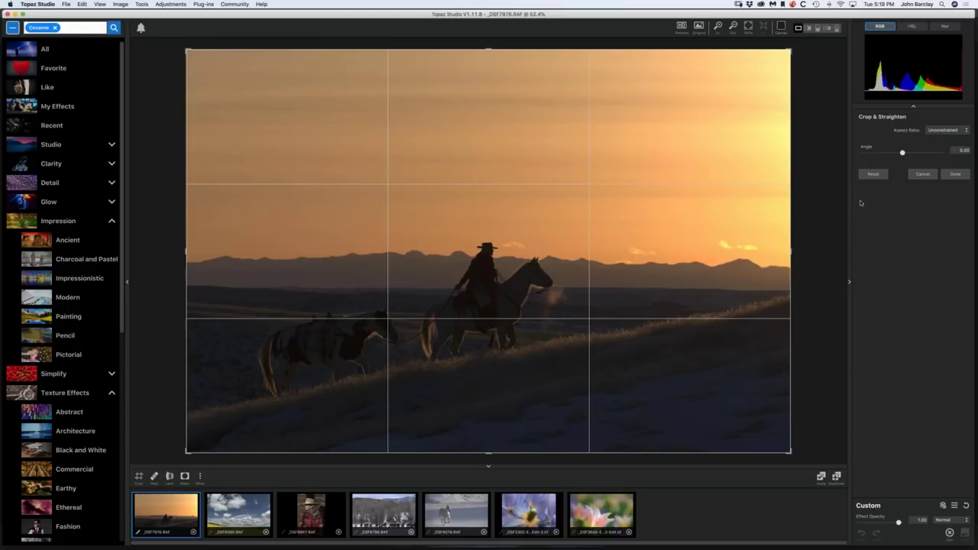
pyautogui.click(966, 130)
pyautogui.click(941, 142)
pyautogui.moveTo(786, 55); pyautogui.dragTo(743, 89)
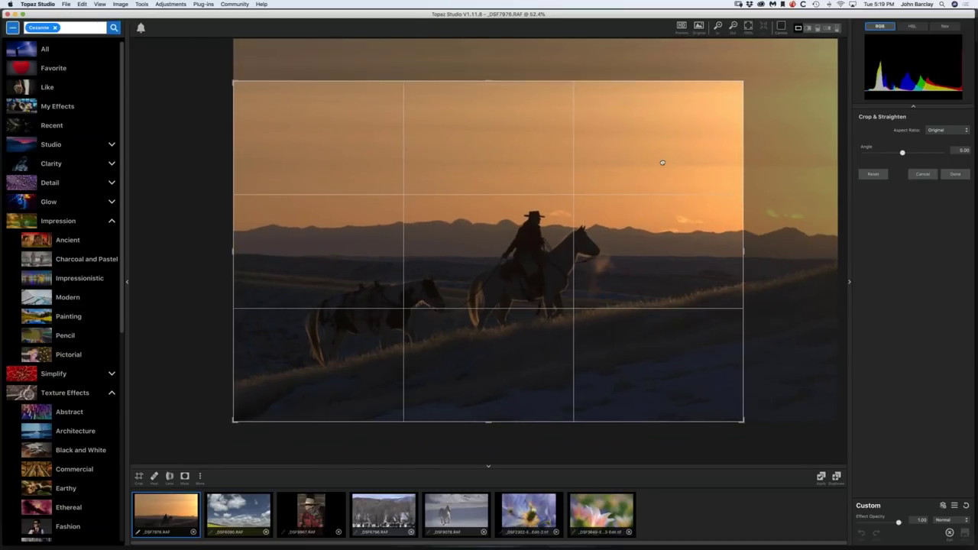
pyautogui.moveTo(663, 162); pyautogui.dragTo(639, 165)
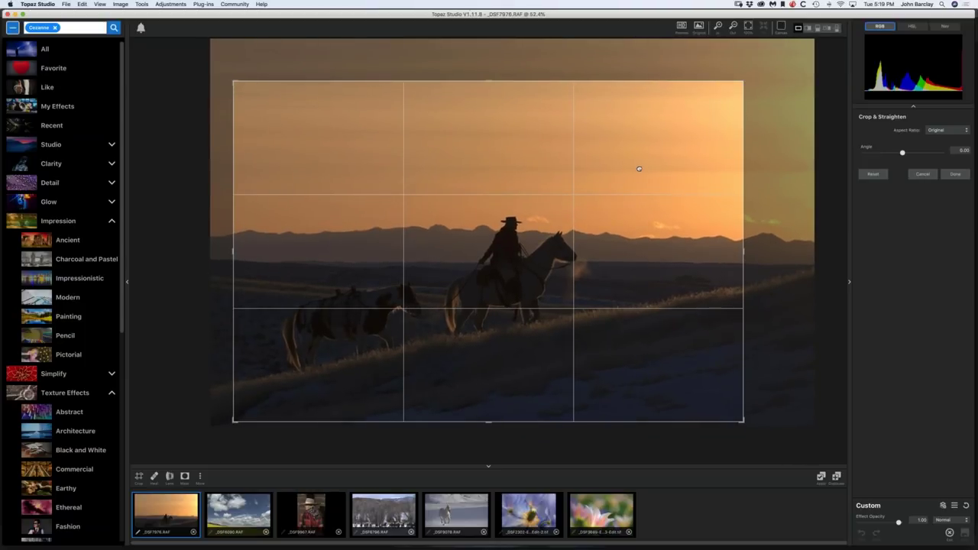
pyautogui.click(946, 130)
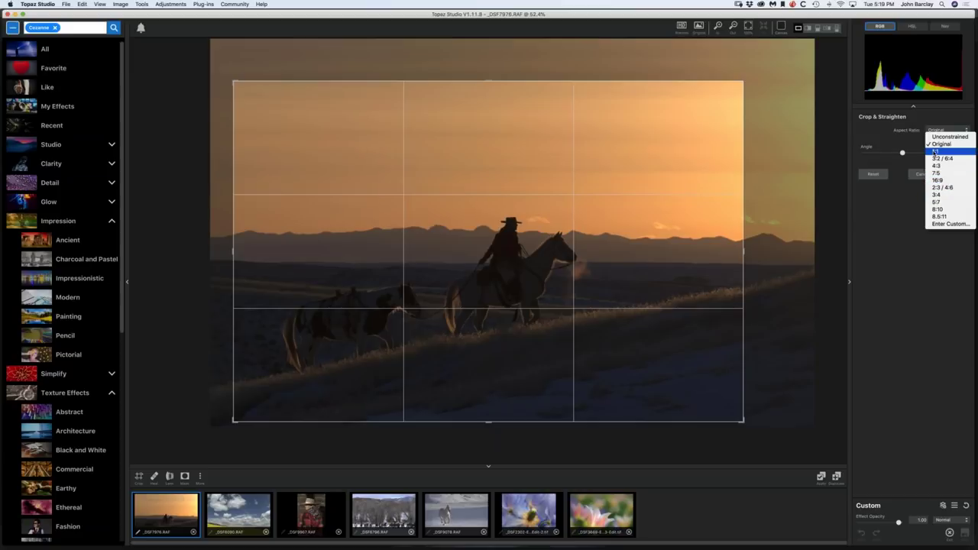
pyautogui.click(902, 195)
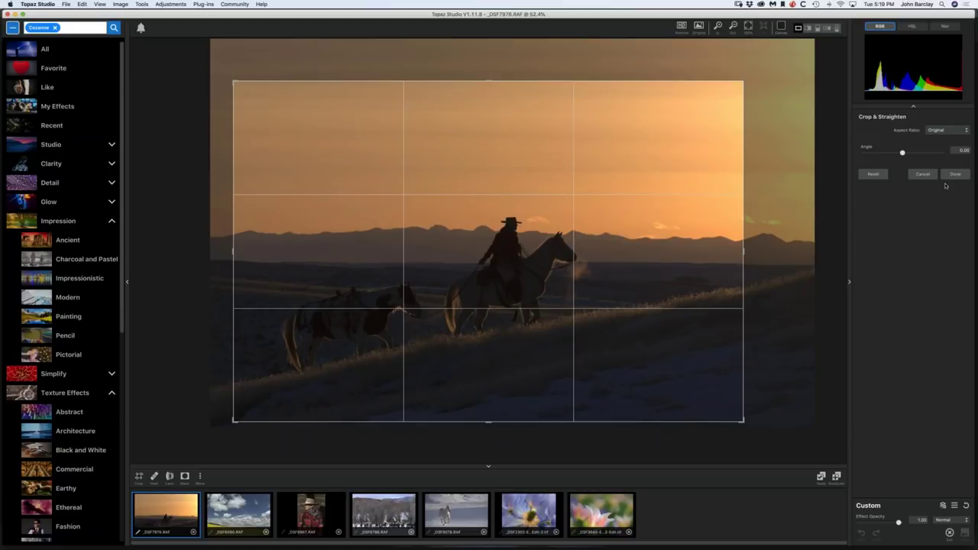
pyautogui.click(955, 174)
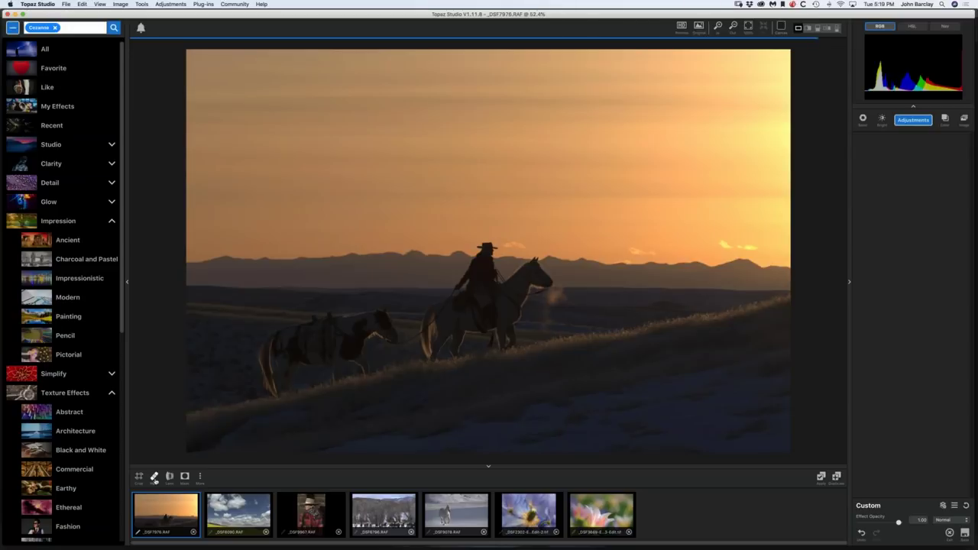
# Brush over the small clouds near the right edge of the sky with the Healing Brush
pyautogui.click(153, 476)
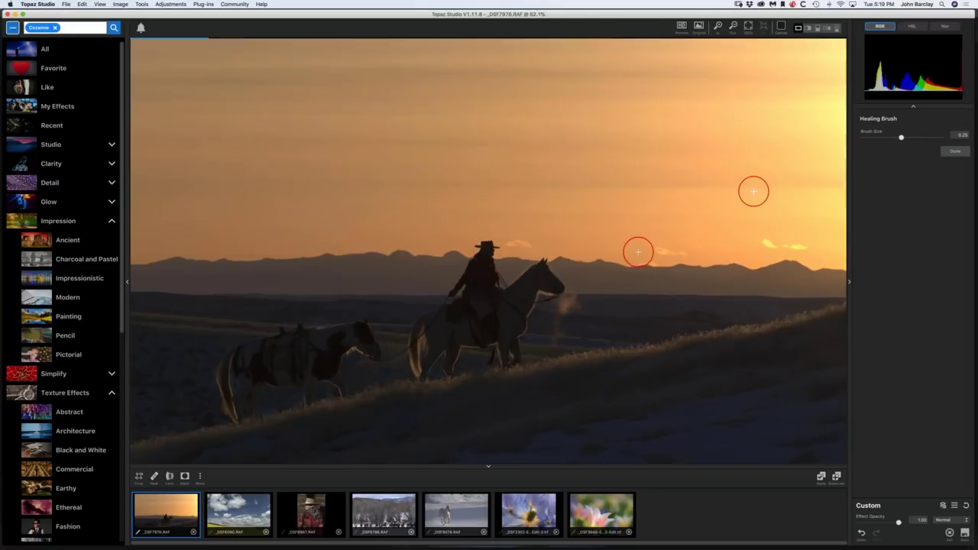
pyautogui.moveTo(765, 242); pyautogui.dragTo(805, 241)
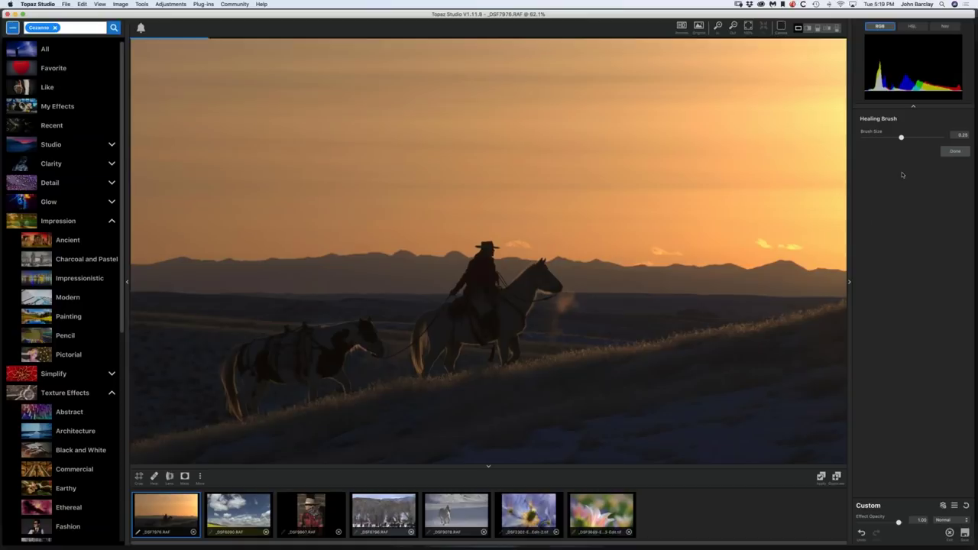
pyautogui.click(956, 151)
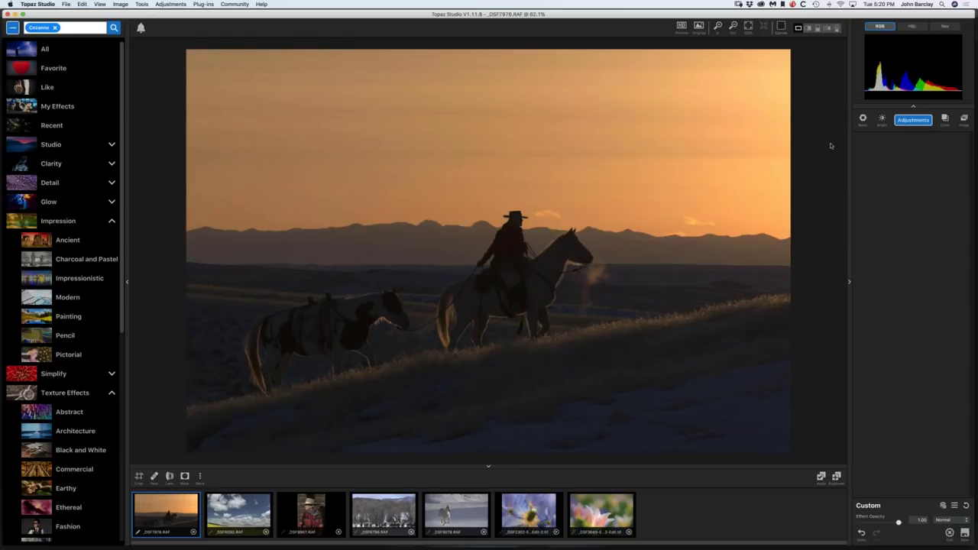
# Add a Basic Adjustment to the cowboy photo and lower its Exposure slightly
pyautogui.click(911, 122)
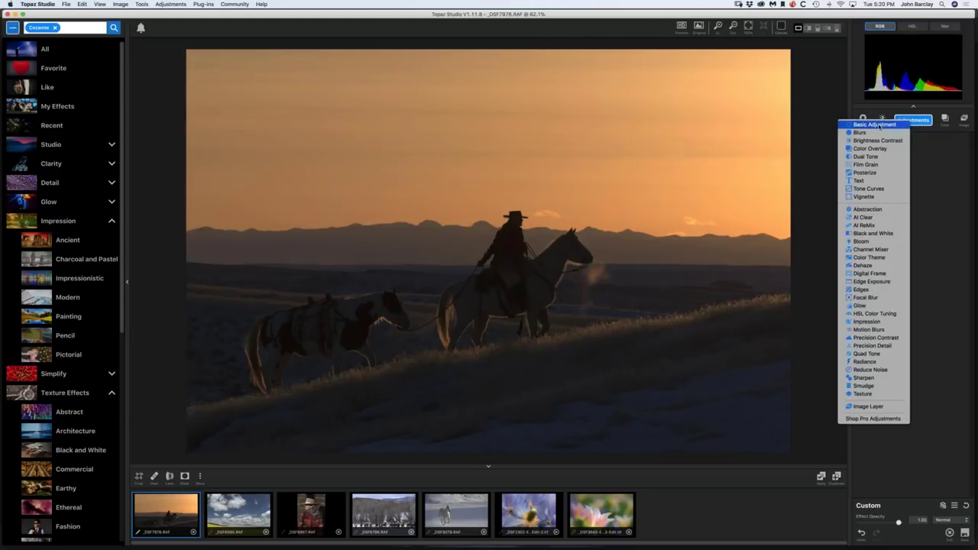
pyautogui.click(876, 124)
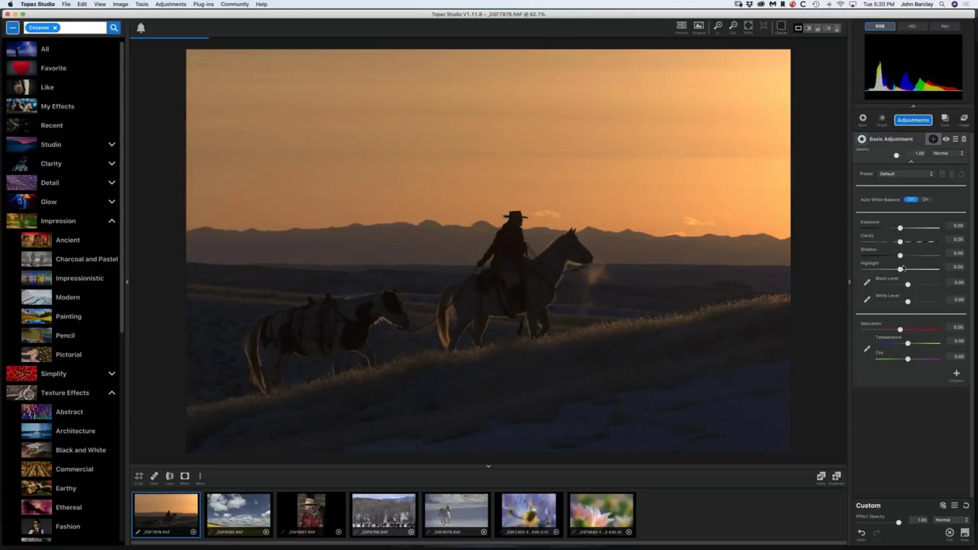
pyautogui.click(900, 228)
pyautogui.click(892, 229)
pyautogui.click(897, 229)
pyautogui.moveTo(898, 229); pyautogui.dragTo(890, 229)
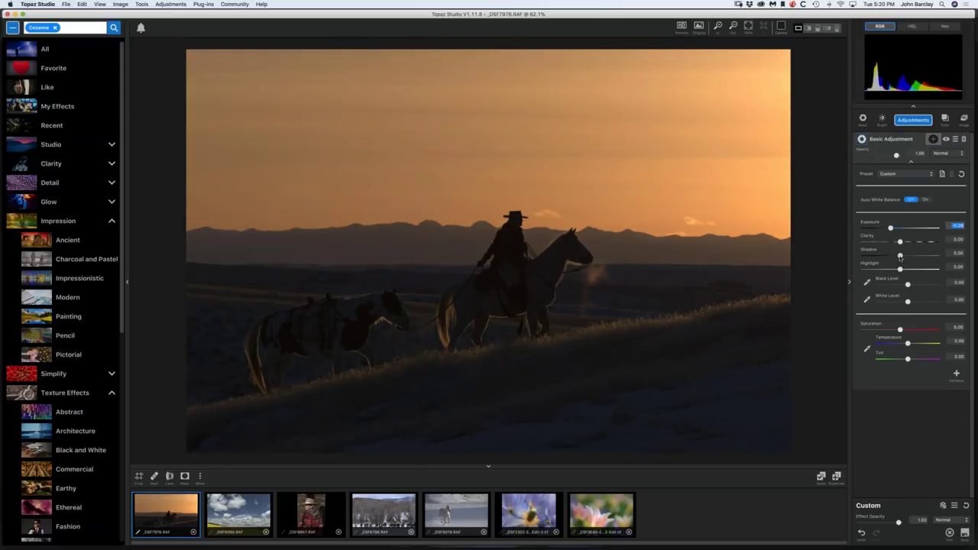
# Lower Shadow slightly in the Basic Adjustment and set Highlight to about -0.59, Black Level to -0.37 and White Level to 0.45
pyautogui.moveTo(901, 257); pyautogui.dragTo(884, 270)
pyautogui.moveTo(908, 285)
pyautogui.mouseDown()
pyautogui.moveTo(897, 285)
pyautogui.moveTo(917, 301)
pyautogui.mouseUp()
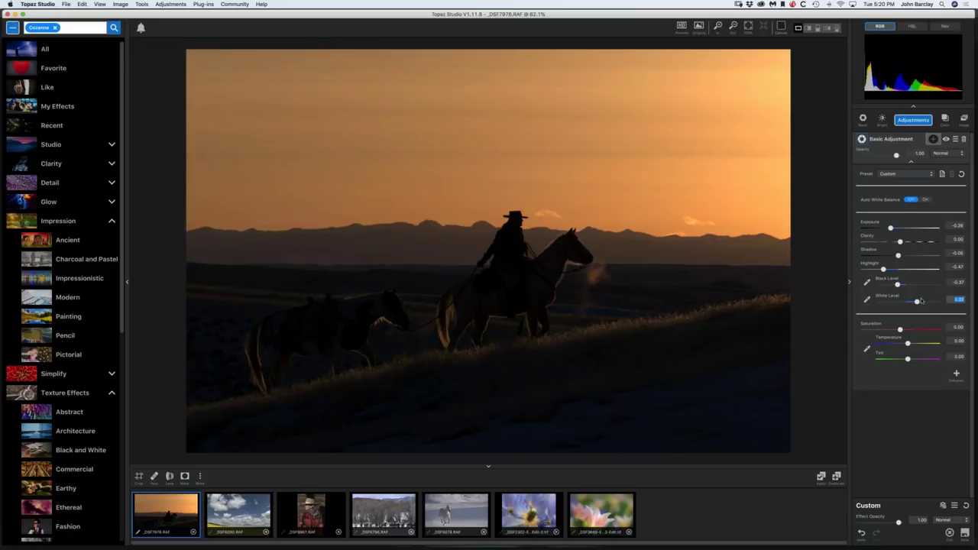
pyautogui.moveTo(920, 302); pyautogui.dragTo(923, 302)
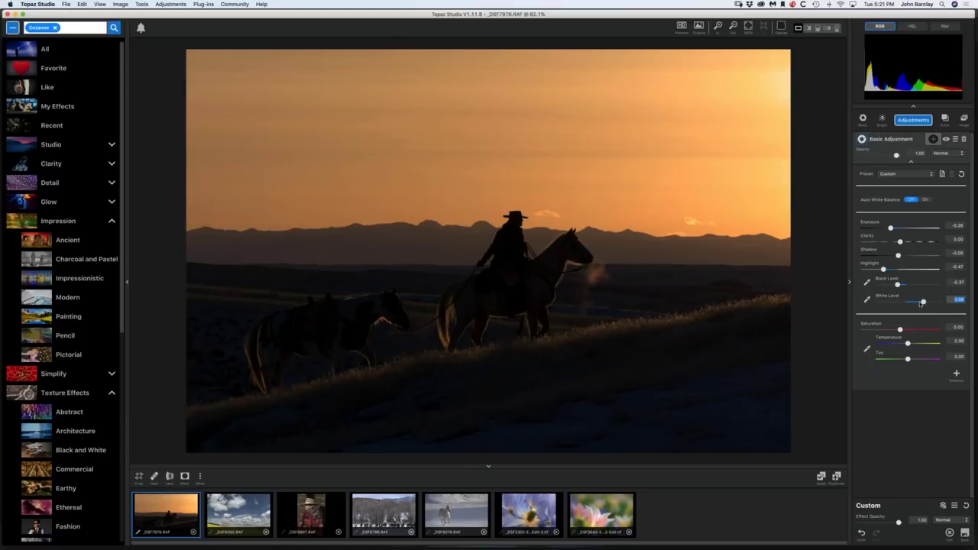
pyautogui.moveTo(923, 302); pyautogui.dragTo(921, 304)
pyautogui.moveTo(884, 270); pyautogui.dragTo(878, 271)
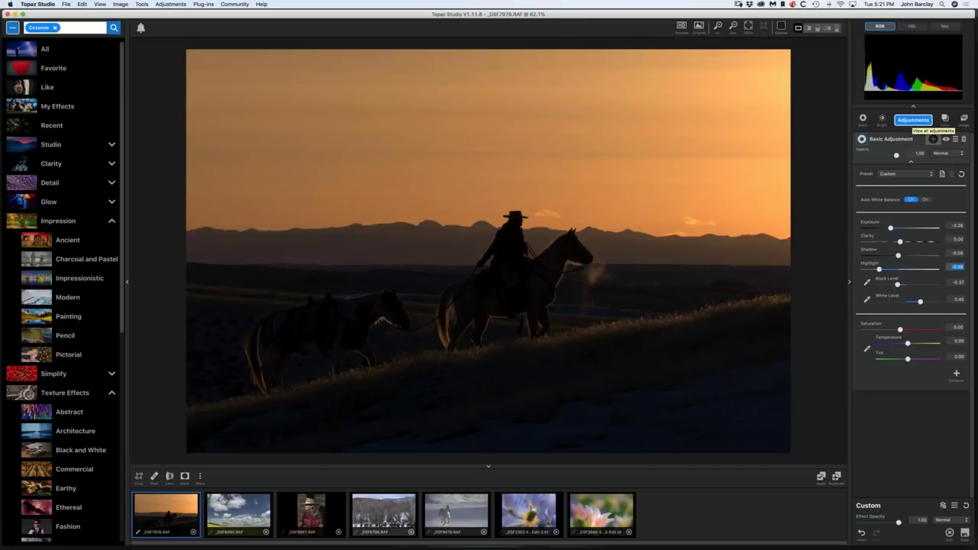
# Add a Tone Curves adjustment and raise the midpoint of its RGB curve to brighten the image
pyautogui.click(913, 120)
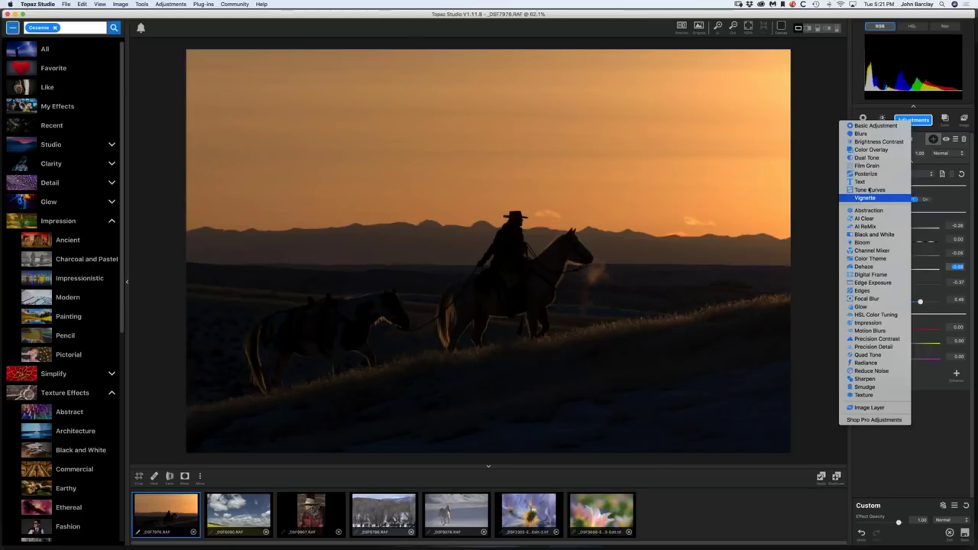
pyautogui.click(870, 189)
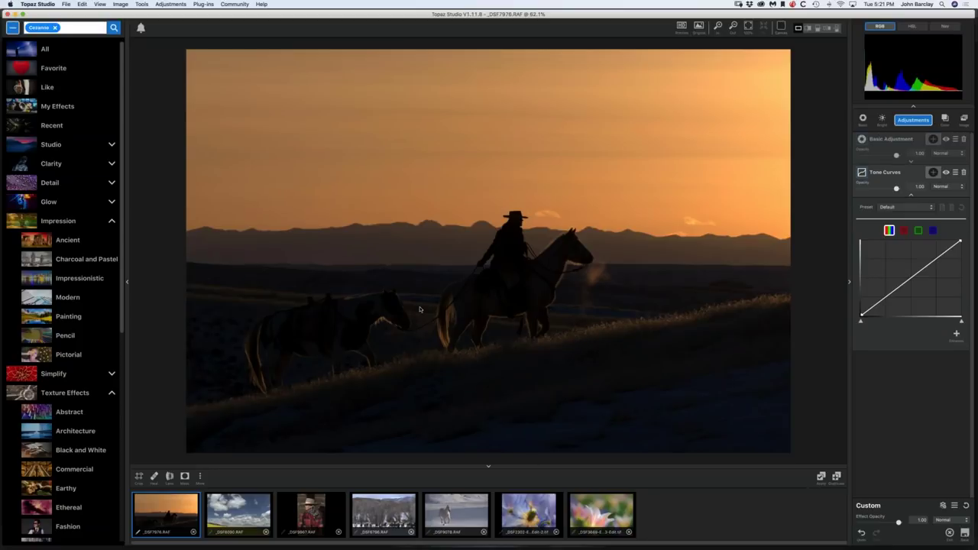
pyautogui.click(910, 278)
pyautogui.moveTo(911, 275); pyautogui.dragTo(909, 271)
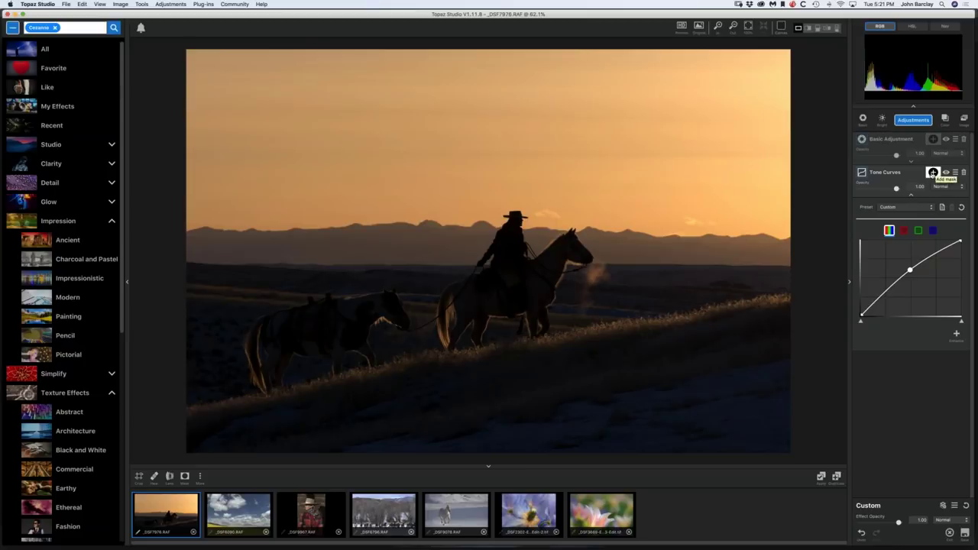
# Add a gradient mask to the Tone Curves that protects the sky, and narrow its transition around the mountain horizon
pyautogui.click(933, 173)
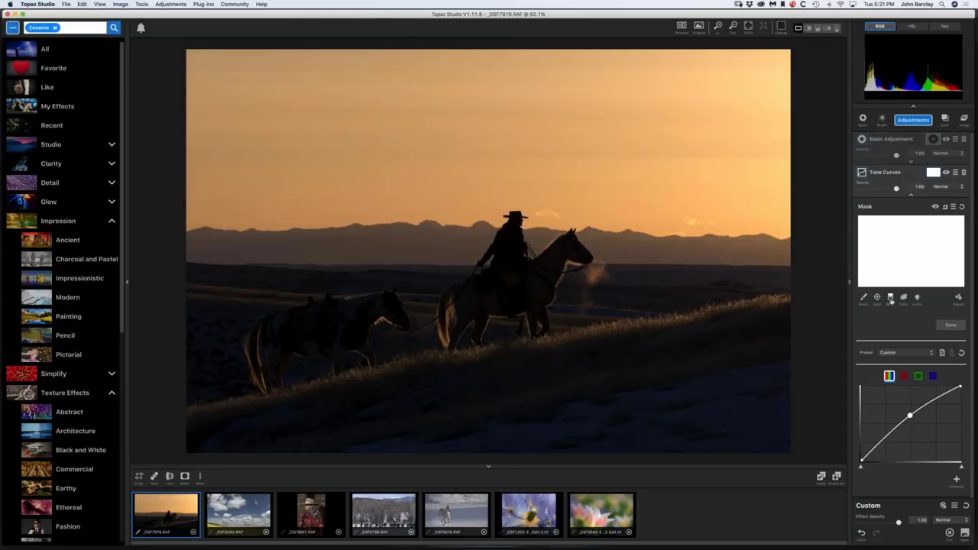
pyautogui.click(891, 299)
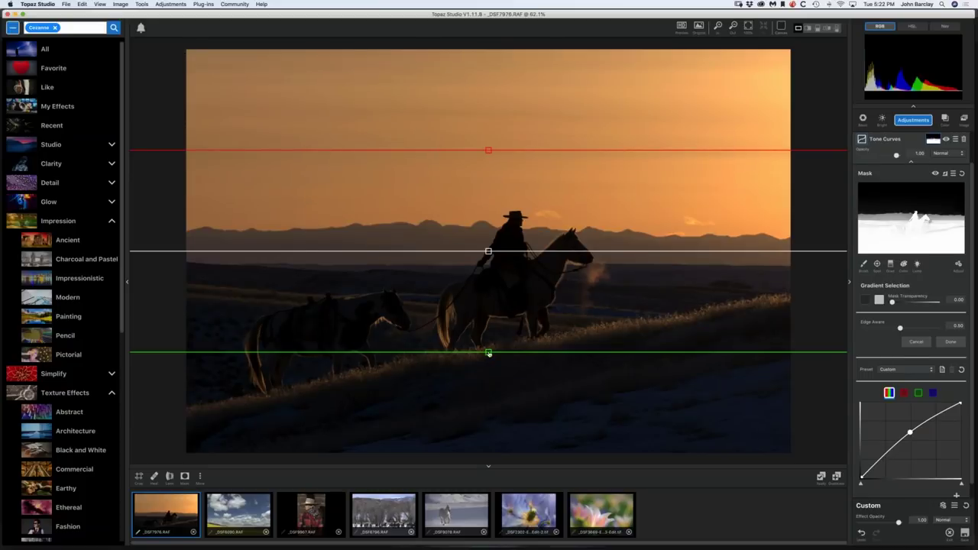
pyautogui.moveTo(489, 354); pyautogui.dragTo(490, 352)
pyautogui.moveTo(493, 312); pyautogui.dragTo(492, 274)
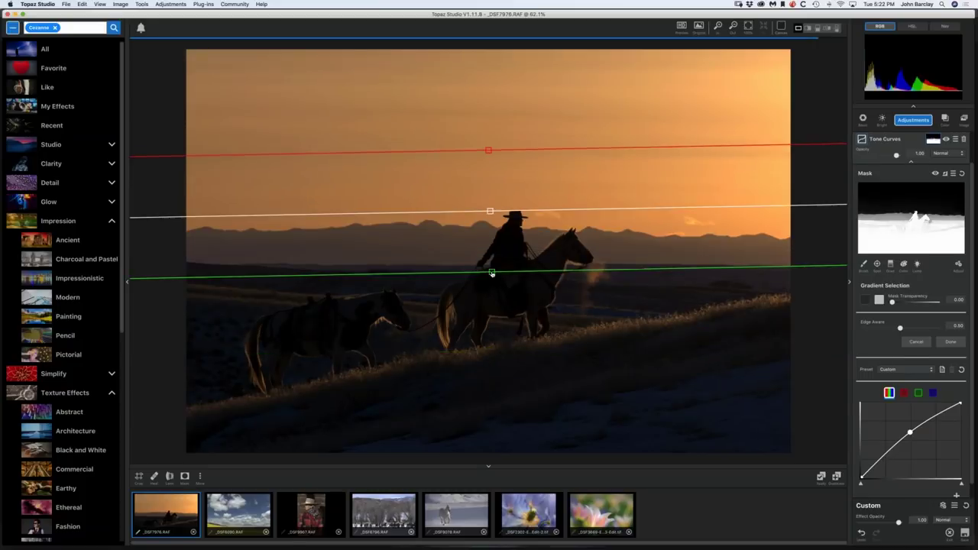
pyautogui.moveTo(492, 273)
pyautogui.mouseDown()
pyautogui.moveTo(489, 240)
pyautogui.moveTo(489, 256)
pyautogui.mouseUp()
pyautogui.moveTo(490, 172); pyautogui.dragTo(491, 237)
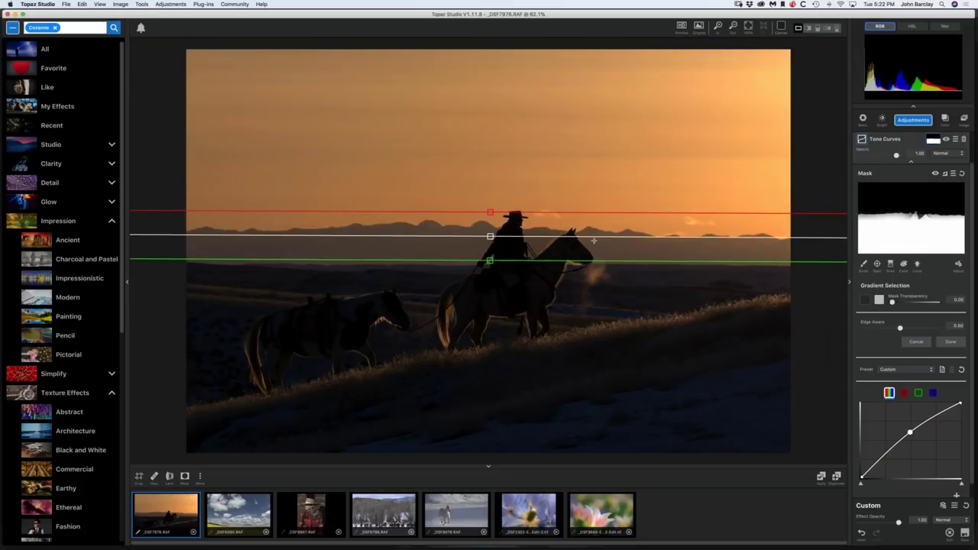
# Reposition the gradient mask over the rider and extend its sky-side boundary to just above the cowboy's hat
pyautogui.moveTo(594, 241); pyautogui.dragTo(594, 272)
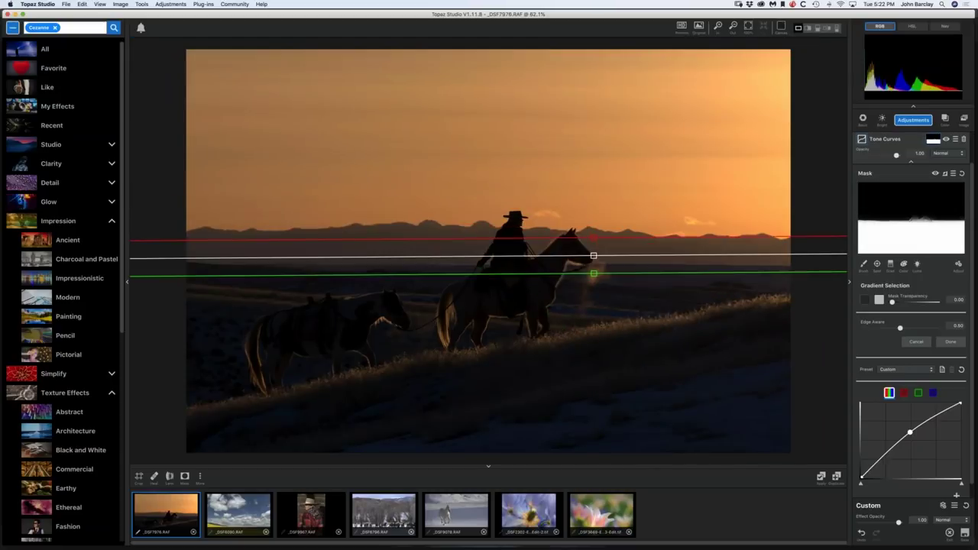
pyautogui.click(564, 240)
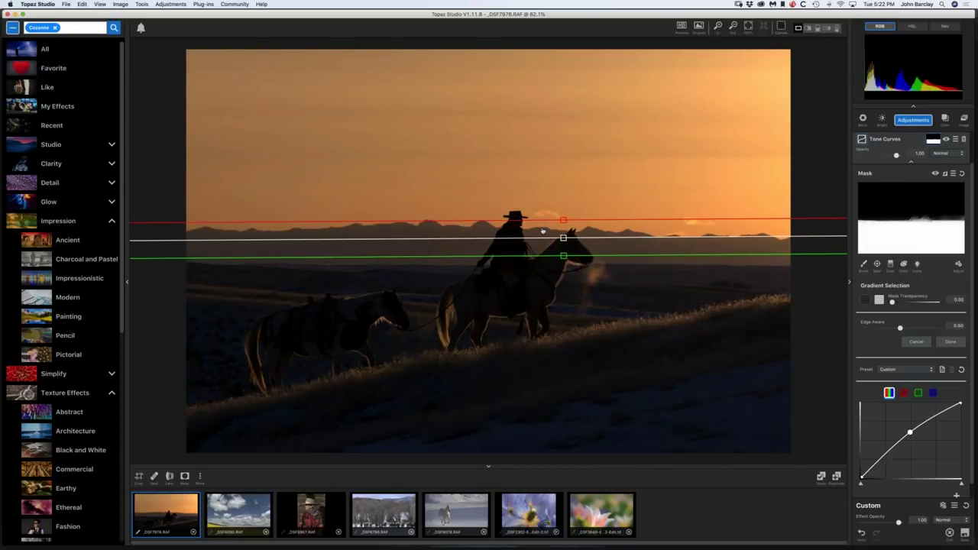
pyautogui.click(531, 235)
pyautogui.moveTo(532, 235); pyautogui.dragTo(529, 236)
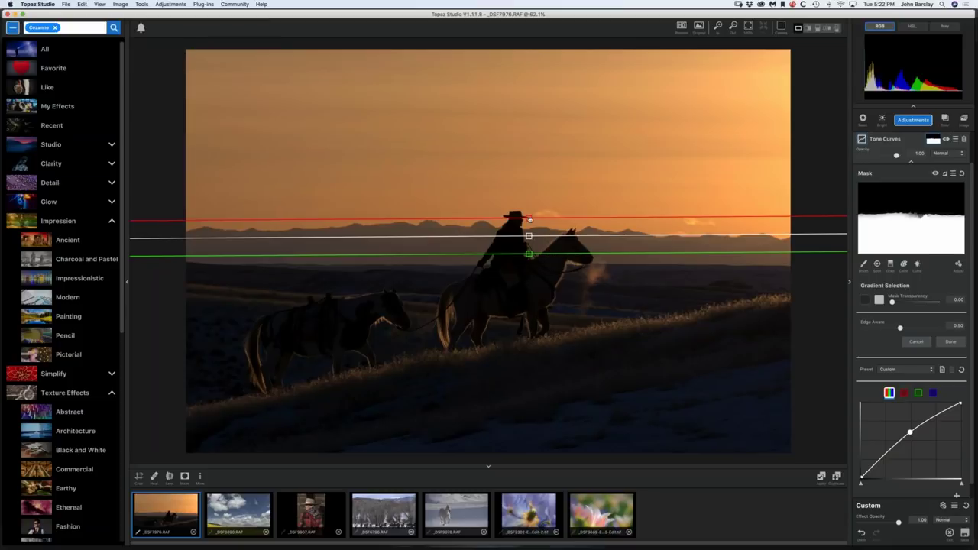
pyautogui.moveTo(530, 219); pyautogui.dragTo(530, 197)
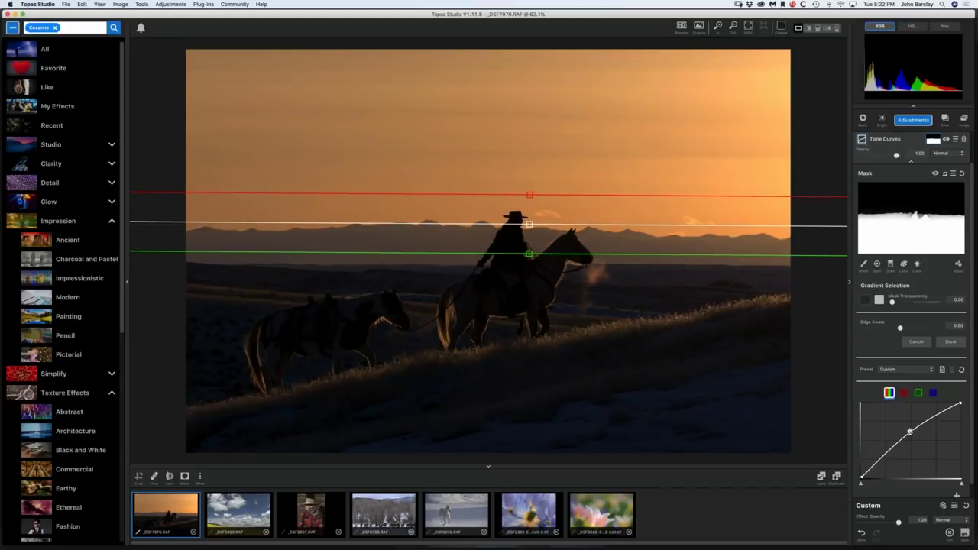
# Raise the curve's midpoint further to brighten the land, and refine the gradient's position and angle along the mountain horizon
pyautogui.click(910, 431)
pyautogui.moveTo(911, 431); pyautogui.dragTo(911, 423)
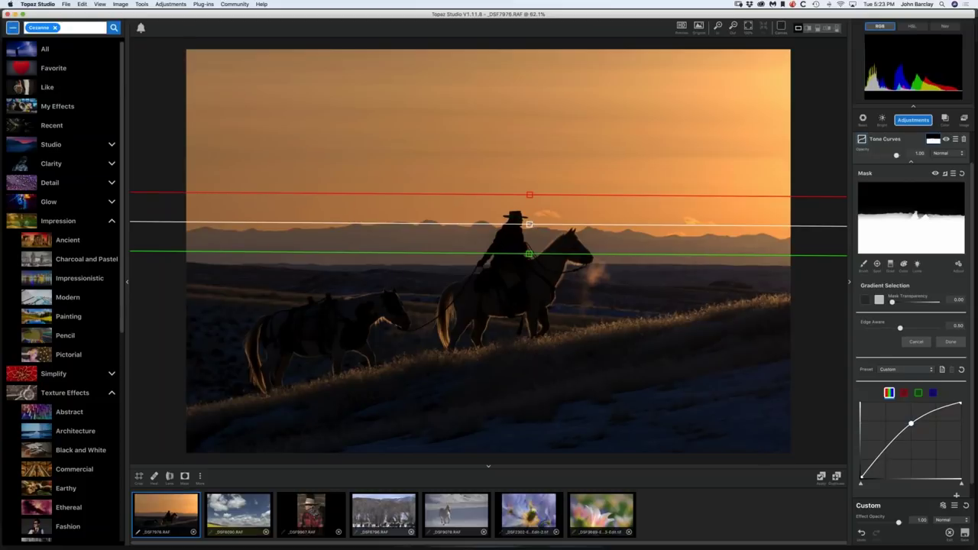
pyautogui.moveTo(530, 226); pyautogui.dragTo(530, 232)
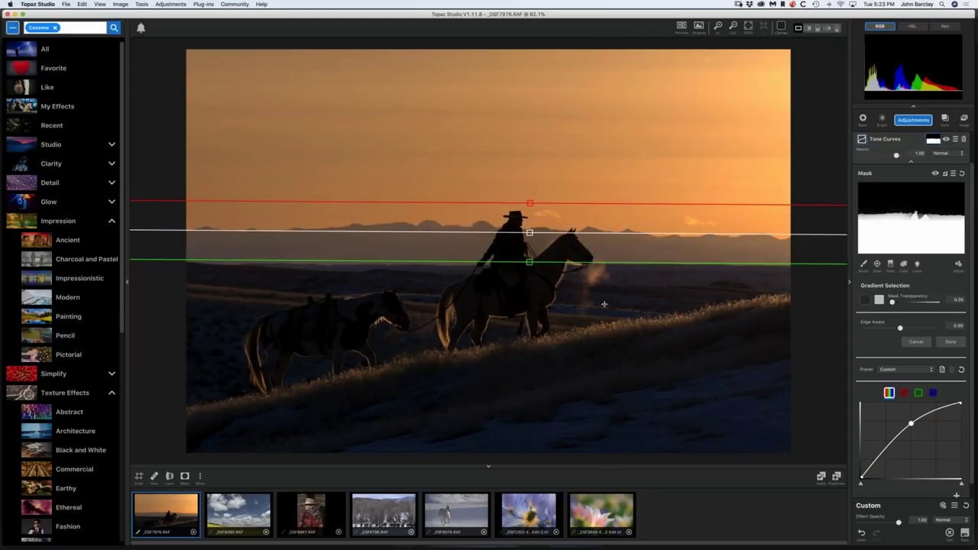
pyautogui.moveTo(530, 204); pyautogui.dragTo(487, 209)
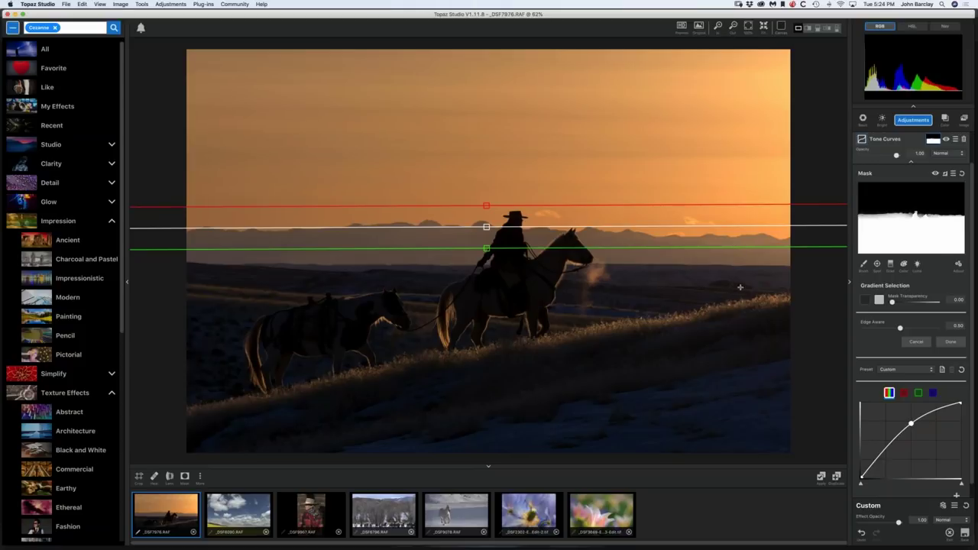
# Try low and high Edge Aware values on the gradient mask, and settle slightly above the middle of the range
pyautogui.moveTo(901, 328); pyautogui.dragTo(913, 329)
pyautogui.click(880, 330)
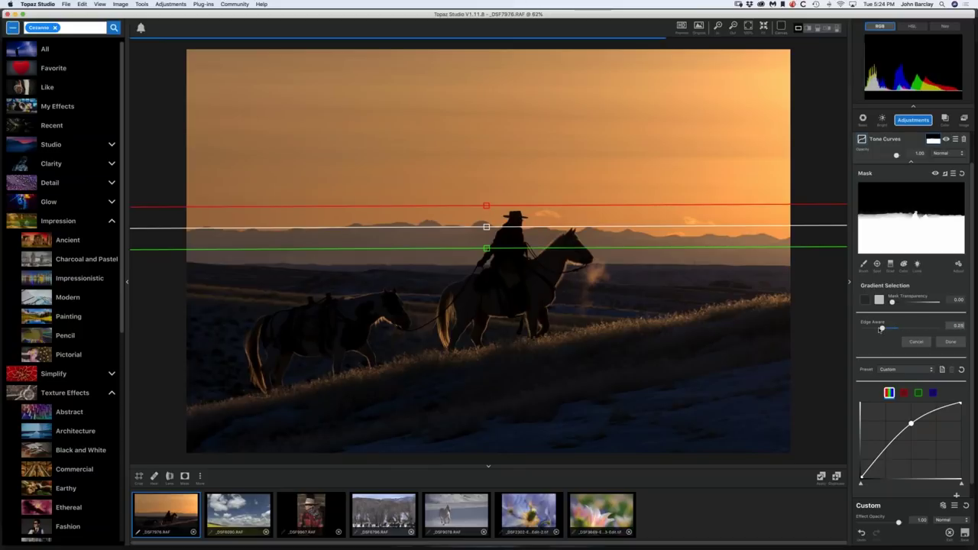
pyautogui.moveTo(881, 329); pyautogui.dragTo(879, 329)
pyautogui.click(910, 329)
pyautogui.click(926, 330)
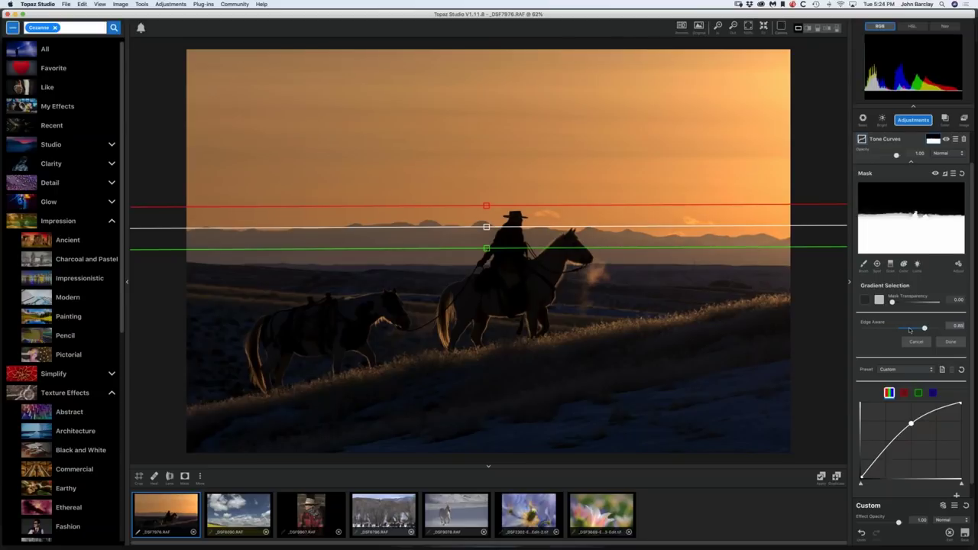
pyautogui.click(910, 330)
# Add a second Tone Curves adjustment and pull its curve down in the darker tones to darken the photo
pyautogui.click(913, 120)
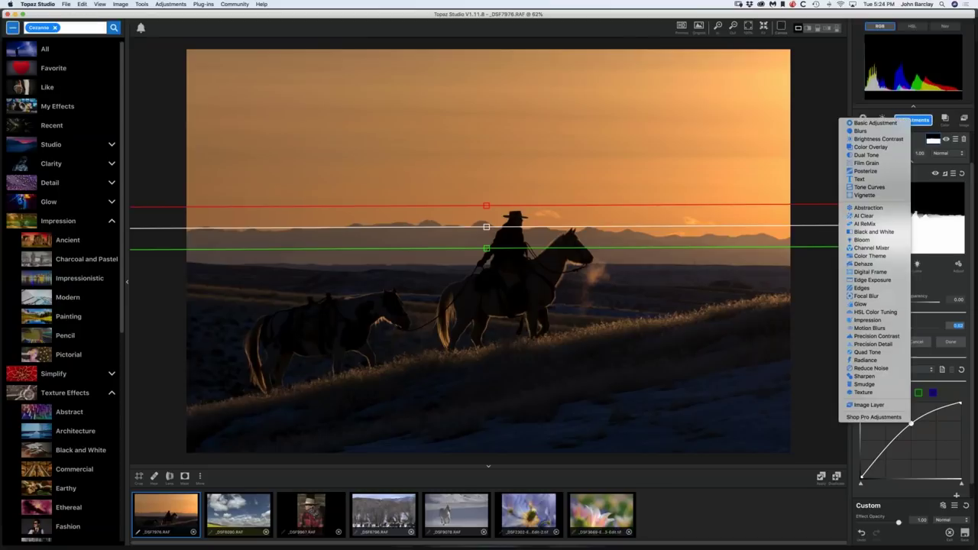
pyautogui.click(870, 188)
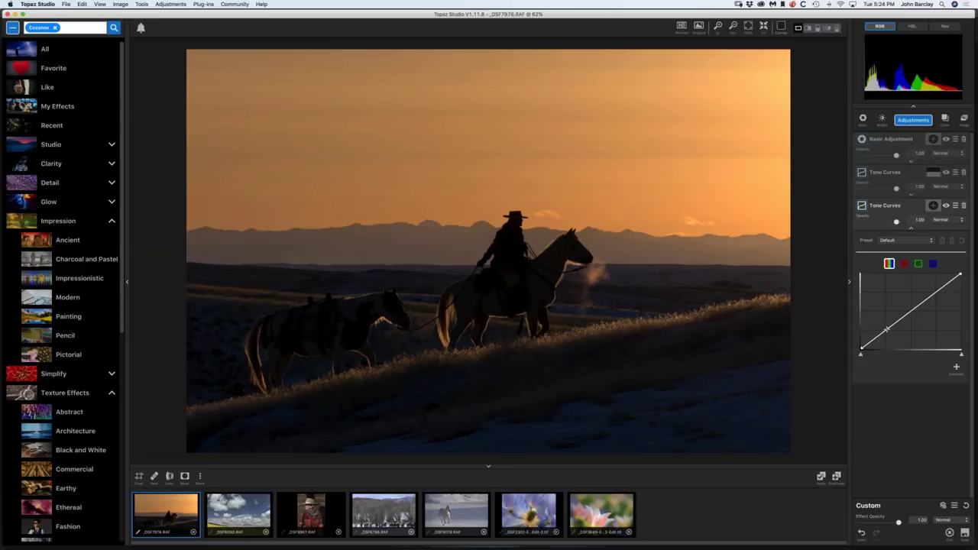
pyautogui.moveTo(886, 329); pyautogui.dragTo(896, 333)
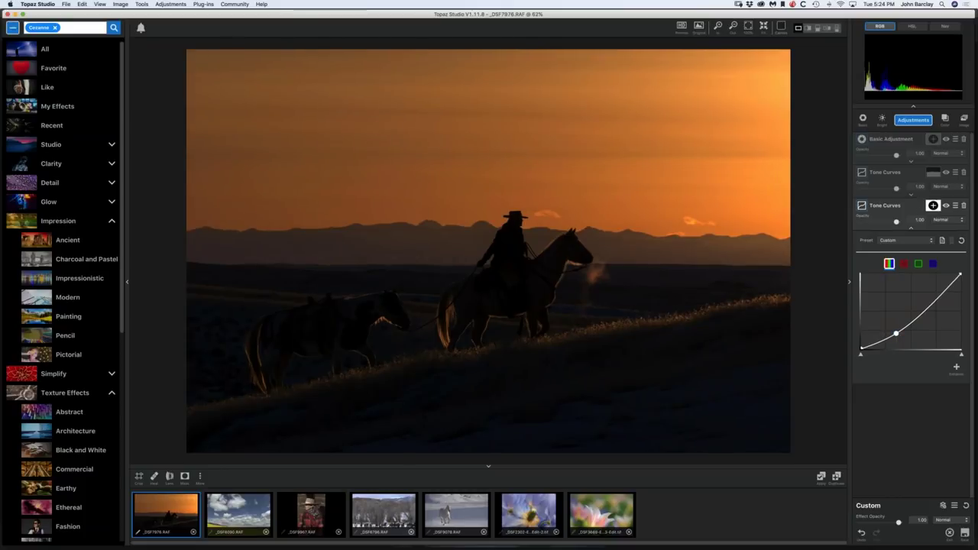
# Add a gradient mask to the second Tone Curves, tilted along the grassy slope so only the foreground hill darkens, and close the adjustment
pyautogui.click(933, 205)
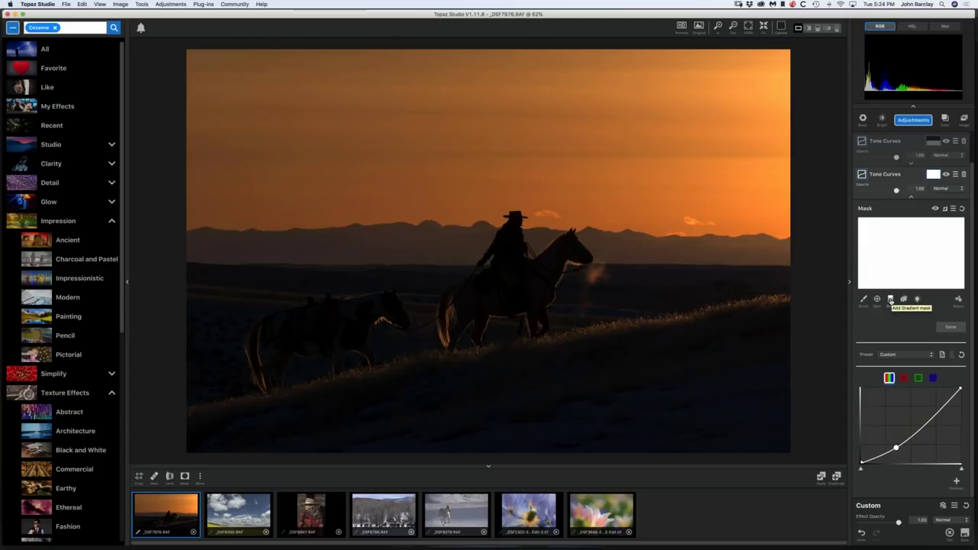
pyautogui.click(891, 299)
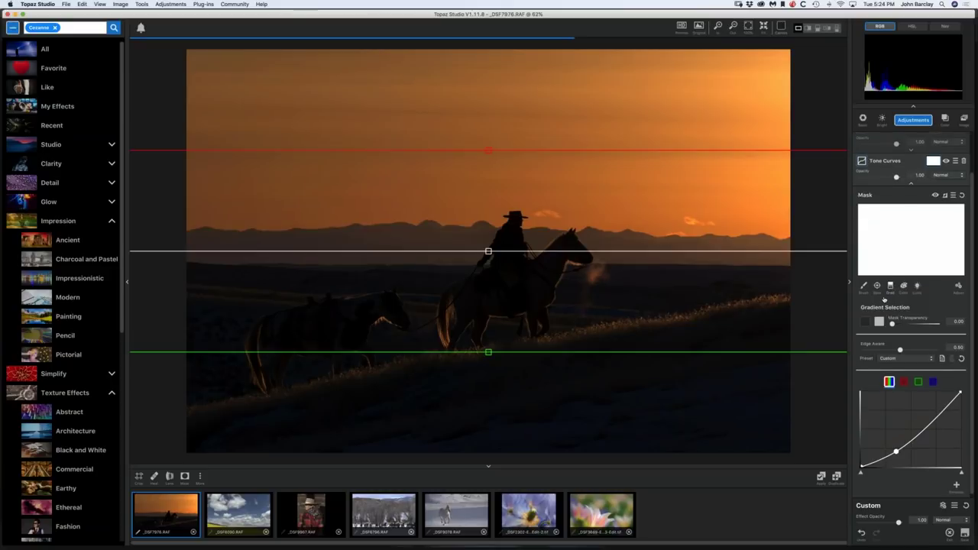
pyautogui.moveTo(503, 355); pyautogui.dragTo(553, 370)
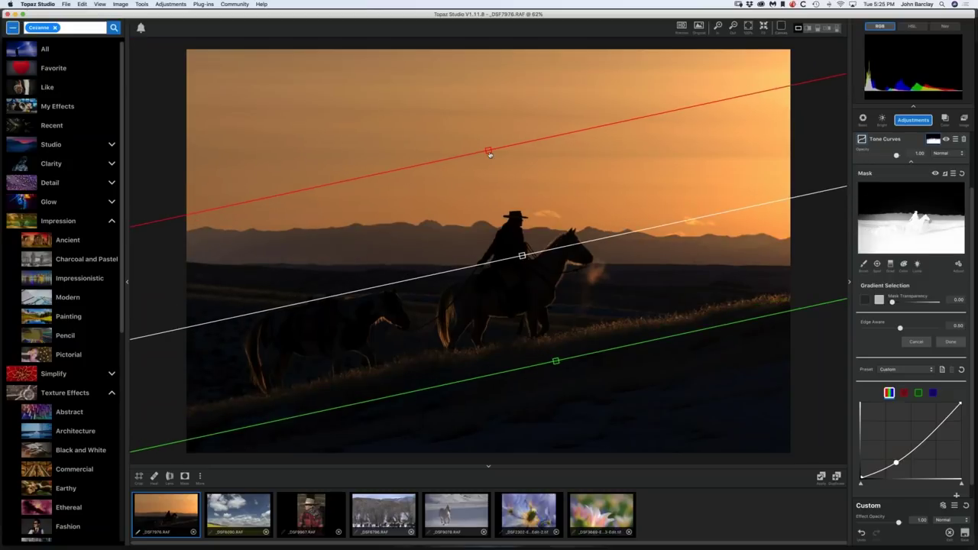
pyautogui.moveTo(490, 154); pyautogui.dragTo(510, 281)
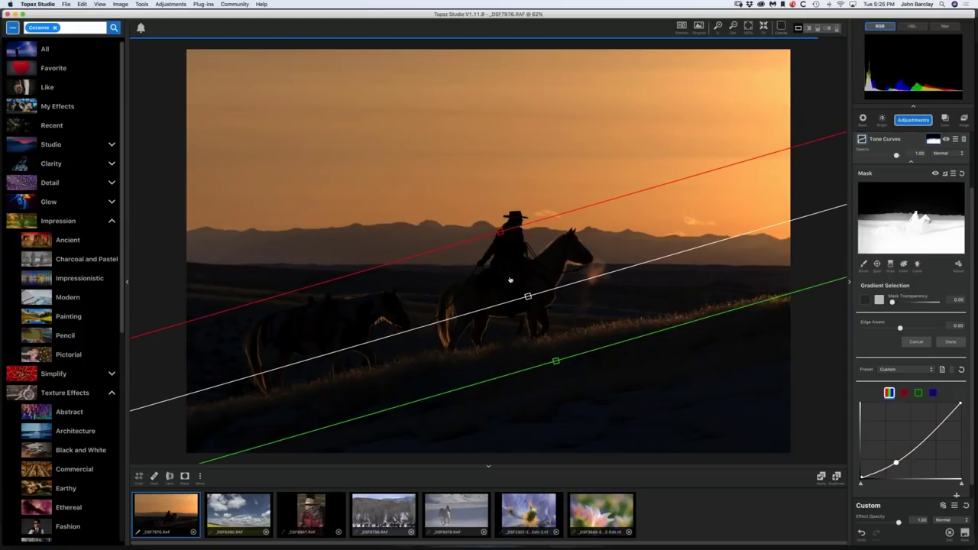
pyautogui.moveTo(529, 322); pyautogui.dragTo(553, 359)
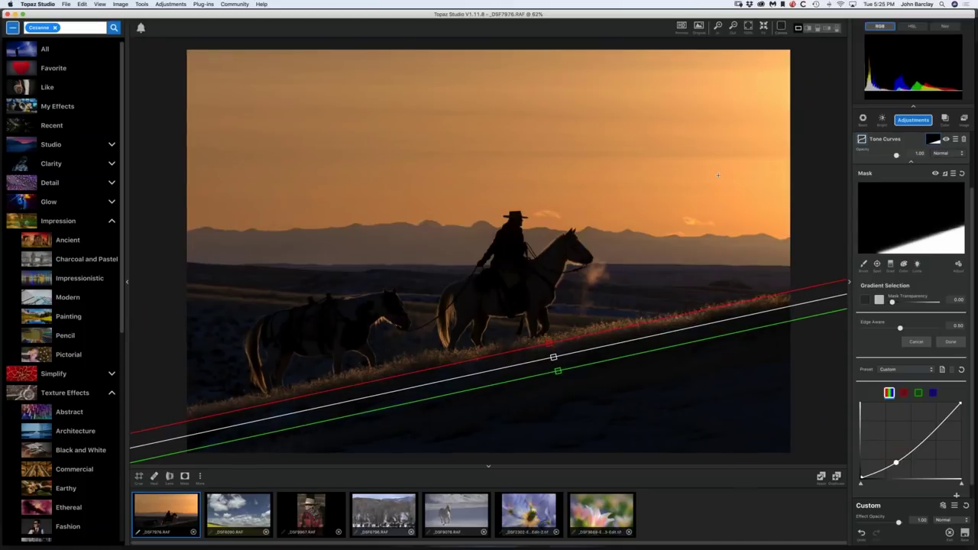
pyautogui.click(891, 140)
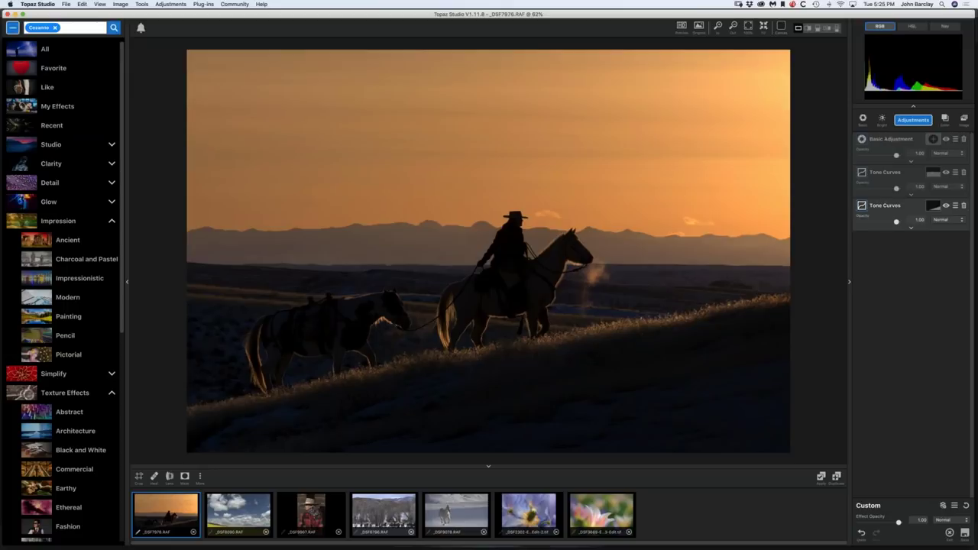
# Review the second Tone Curves and Basic Adjustment settings, and compare the edited photo with the original
pyautogui.click(879, 206)
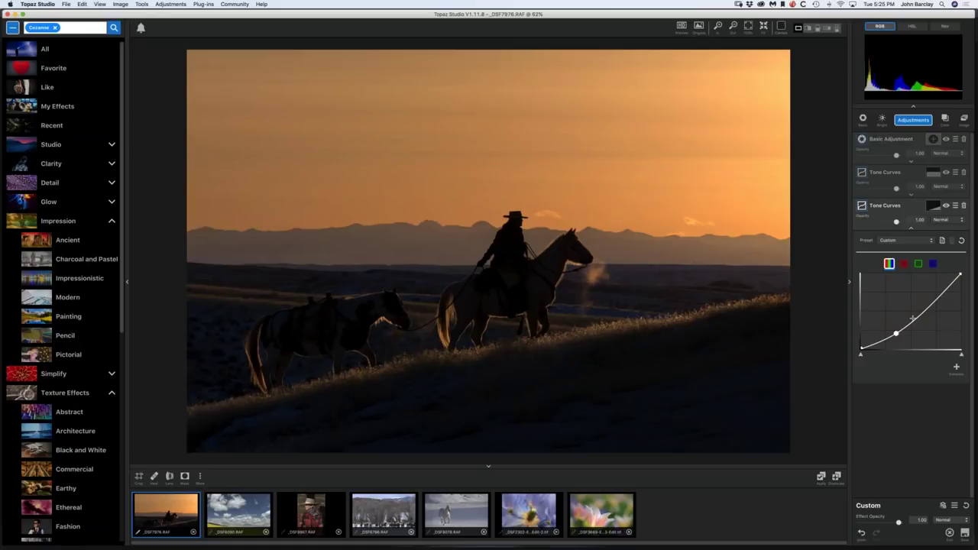
pyautogui.click(887, 207)
pyautogui.click(890, 140)
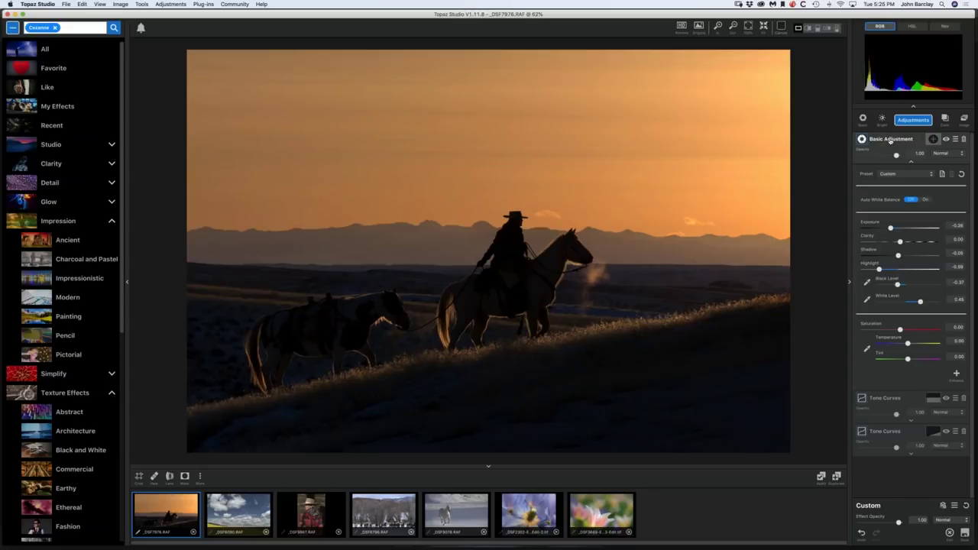
pyautogui.click(699, 28)
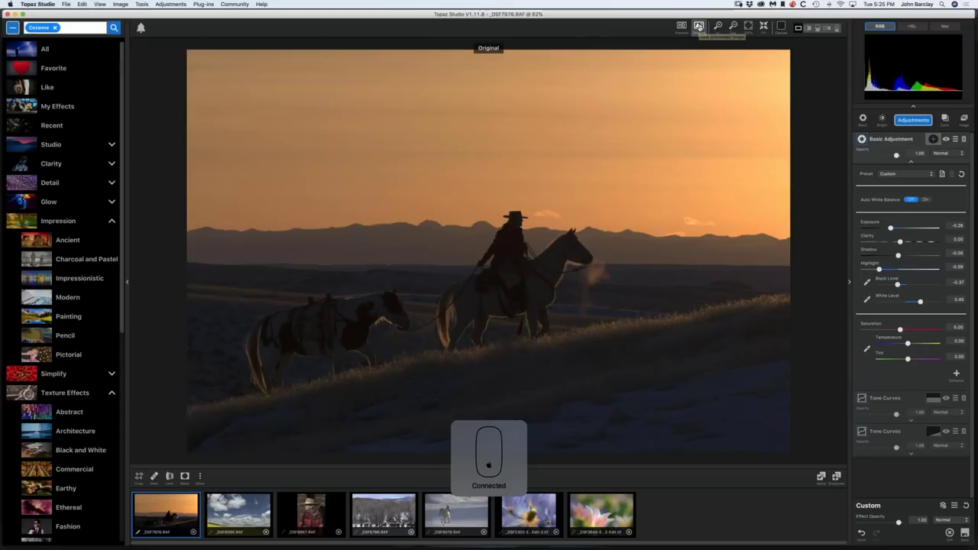
pyautogui.click(699, 26)
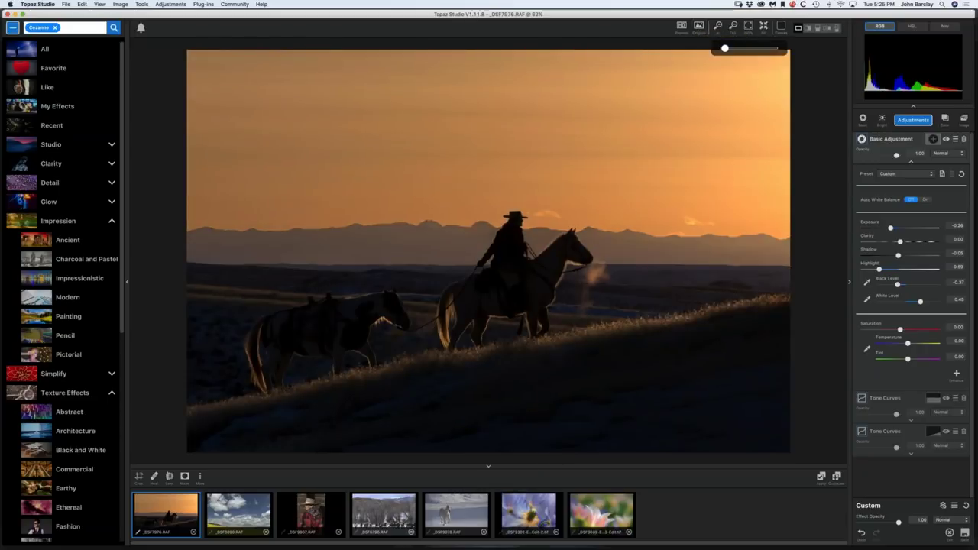
pyautogui.click(886, 140)
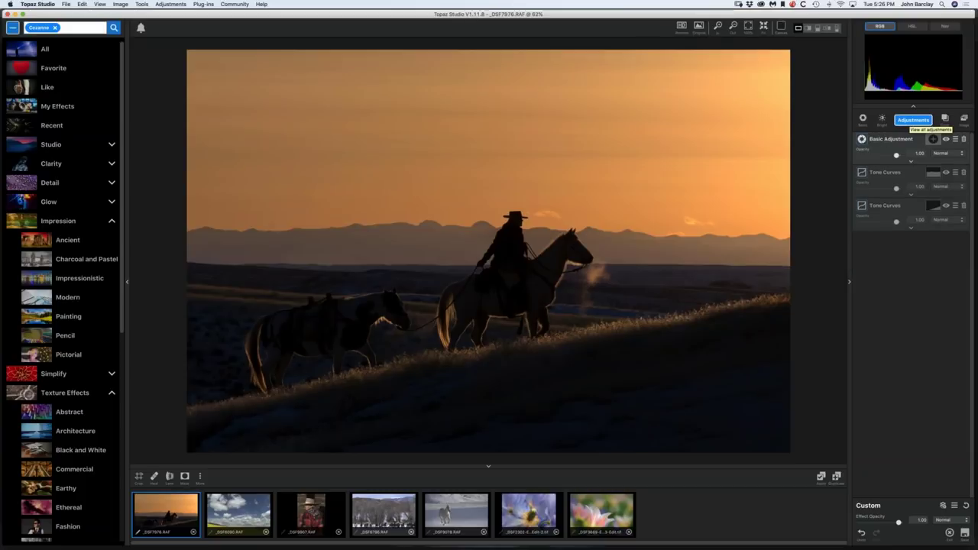
# Add a Precision Contrast adjustment based on the saved custom start preset, with Micro contrast raised to 0.48 and Low contrast also increased
pyautogui.click(914, 120)
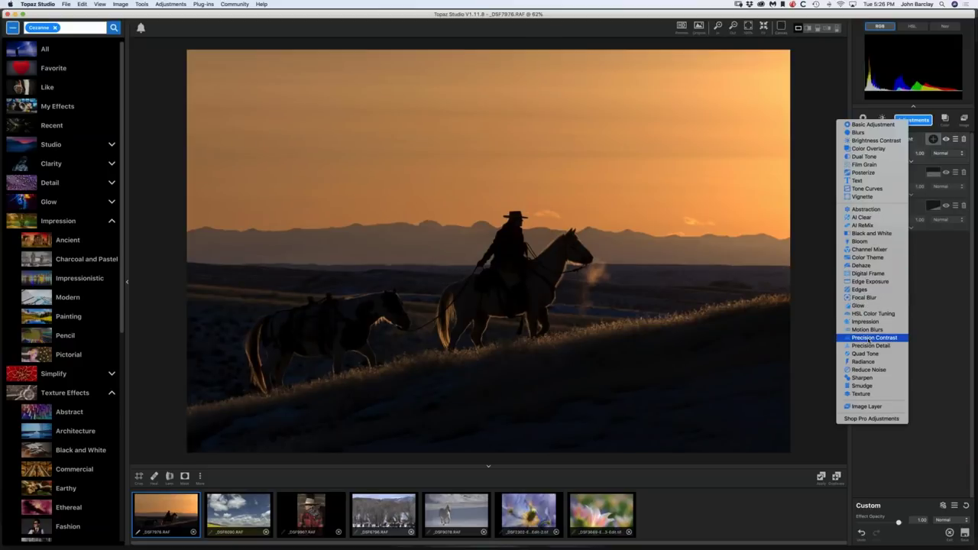
pyautogui.click(872, 338)
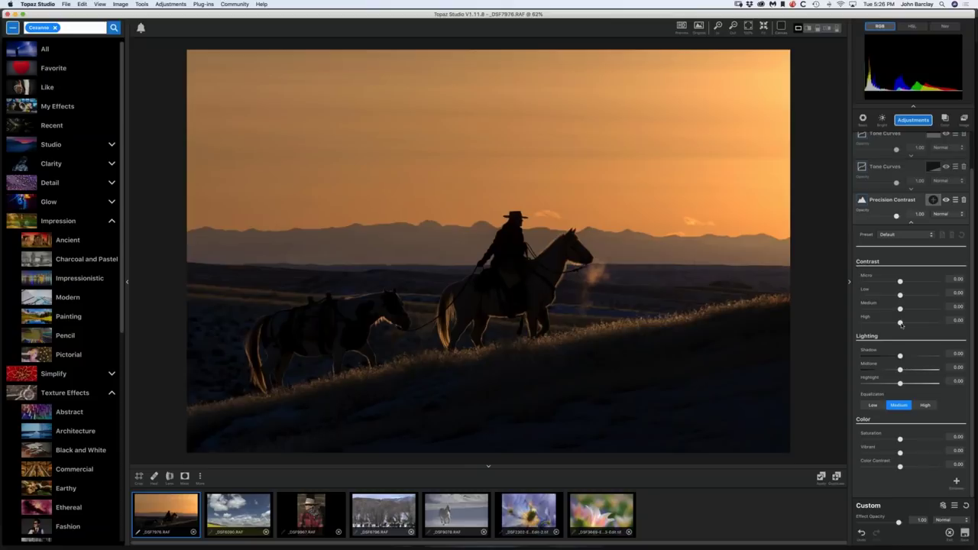
pyautogui.click(931, 235)
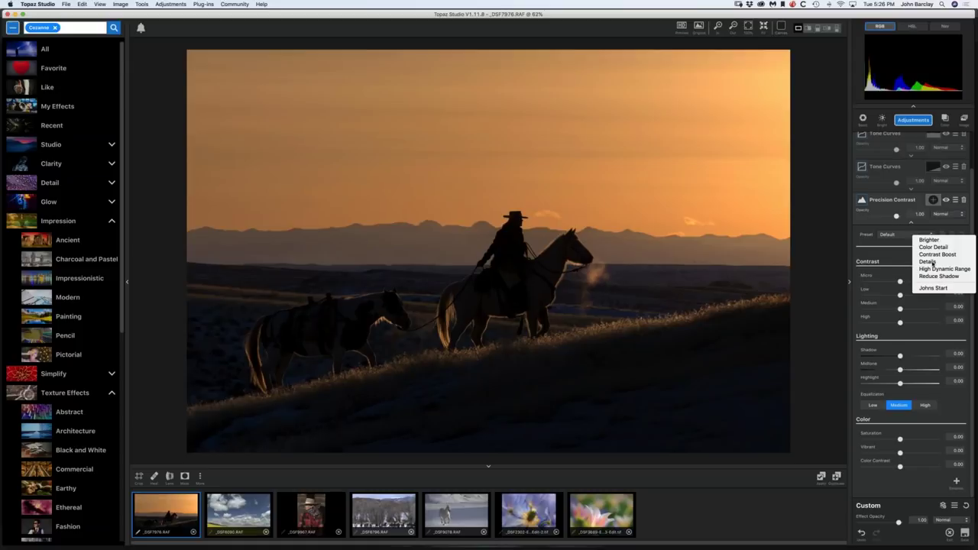
pyautogui.click(931, 288)
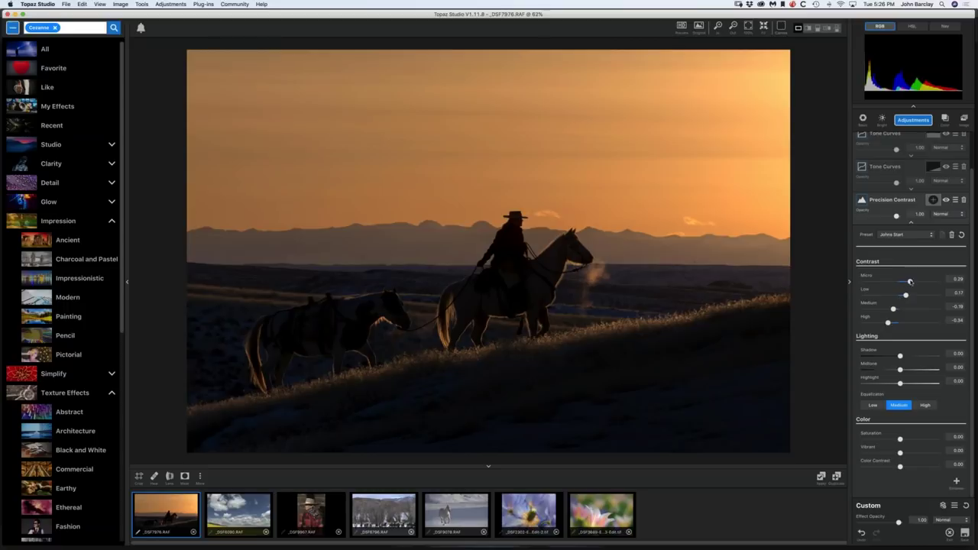
pyautogui.moveTo(911, 282); pyautogui.dragTo(918, 283)
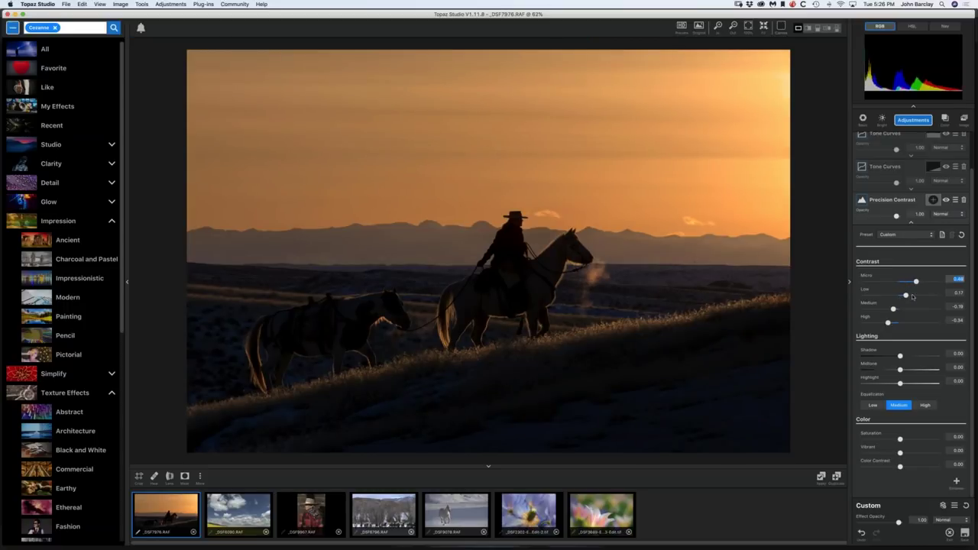
pyautogui.moveTo(906, 295); pyautogui.dragTo(914, 295)
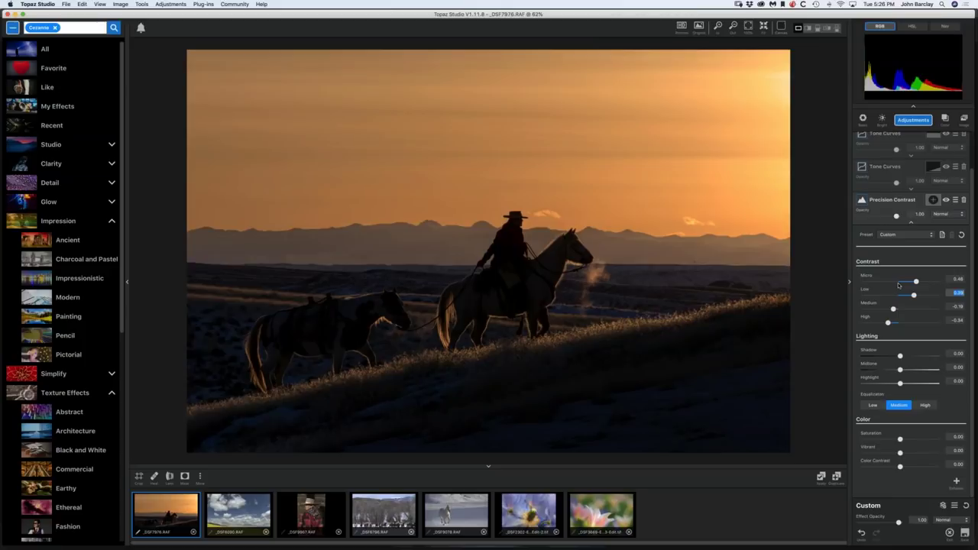
# Compare the cowboy photo with and without Precision Contrast, and compare the full edit with the original
pyautogui.click(947, 200)
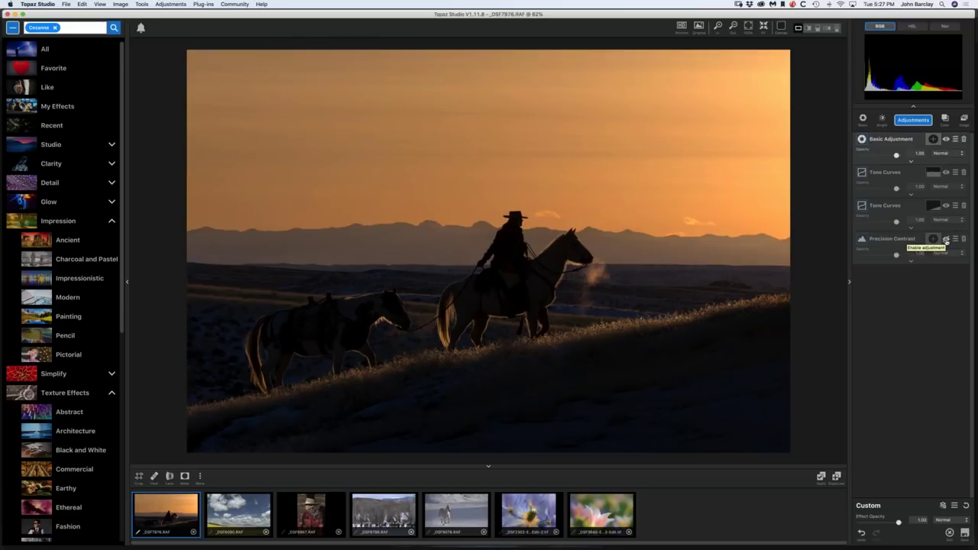
pyautogui.click(947, 240)
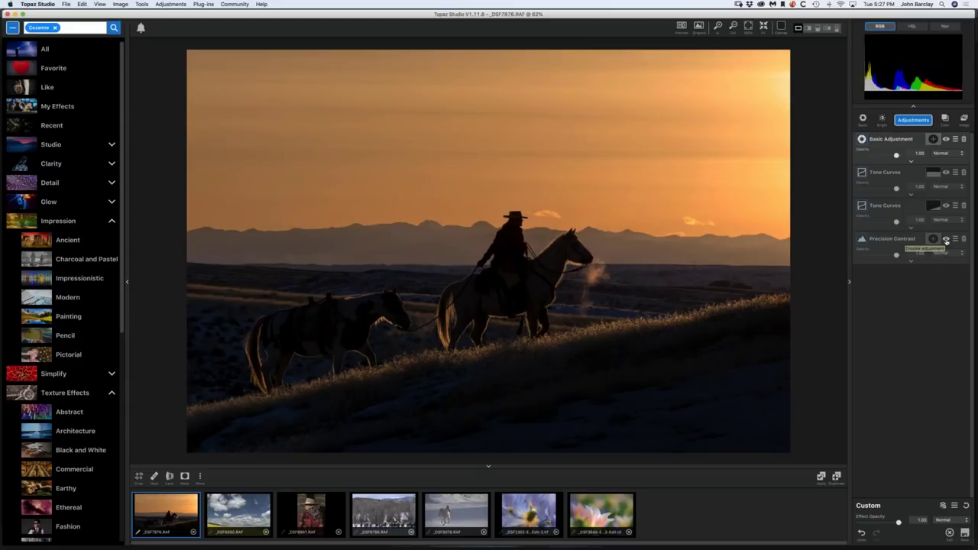
pyautogui.click(947, 240)
pyautogui.click(947, 240)
pyautogui.click(699, 27)
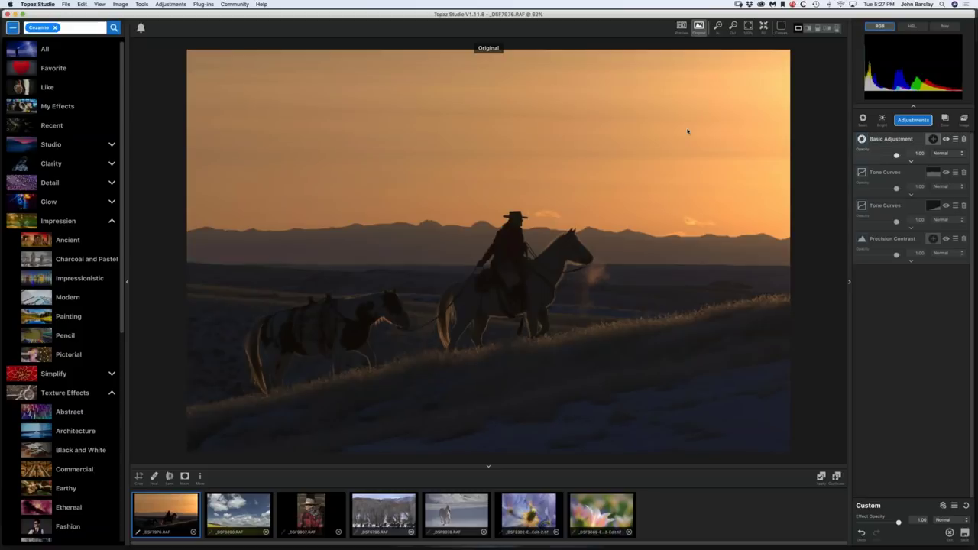
pyautogui.click(698, 27)
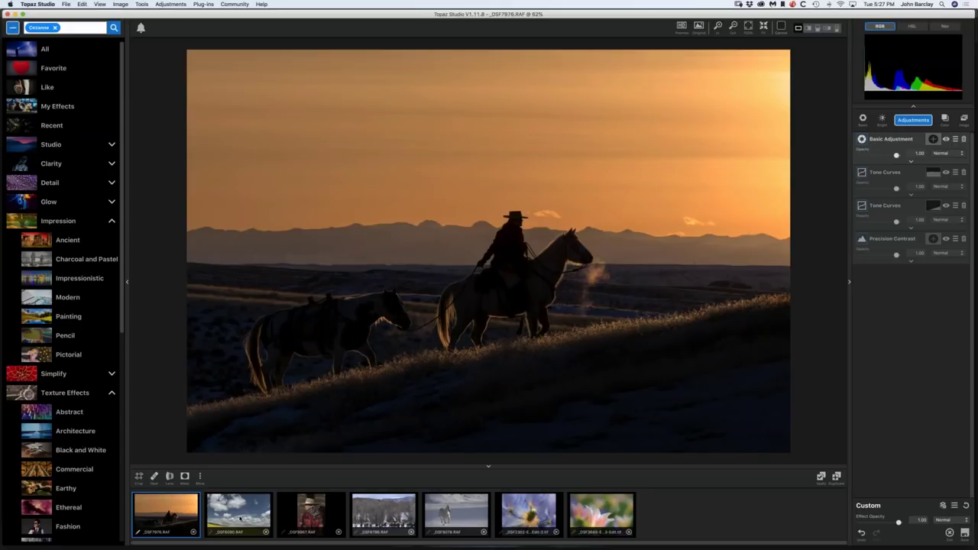
# Switch to Lightroom and select the first portrait of the child in the straw hat
pyautogui.moveTo(488, 547)
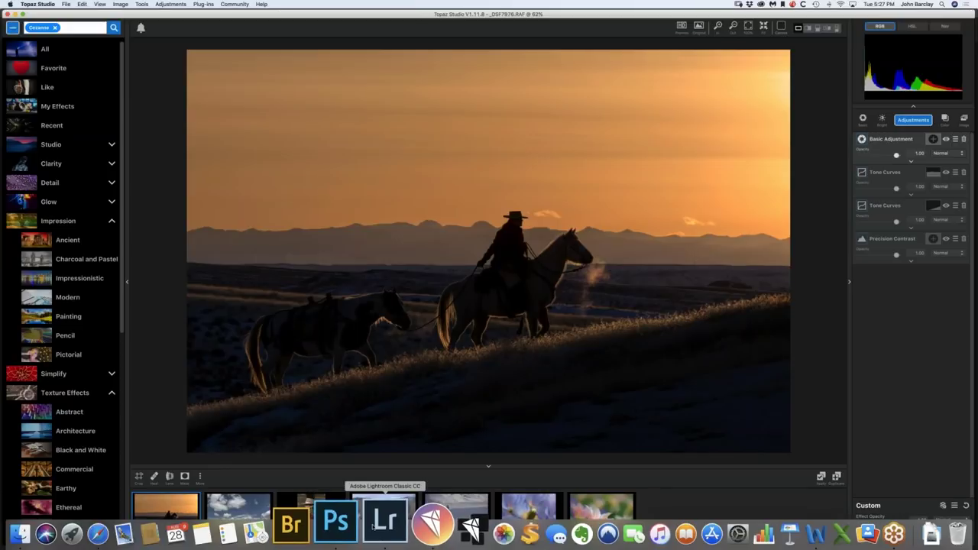
pyautogui.click(378, 523)
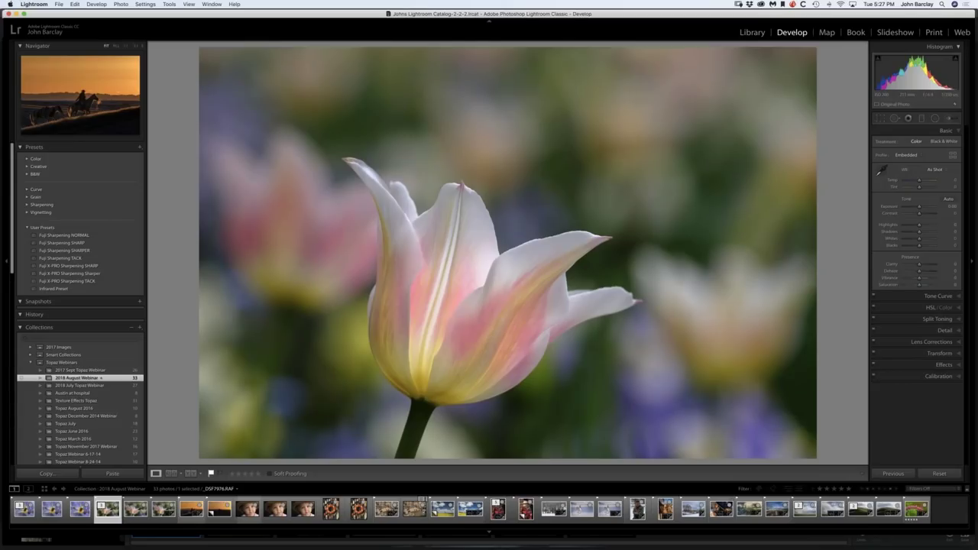
pyautogui.click(247, 508)
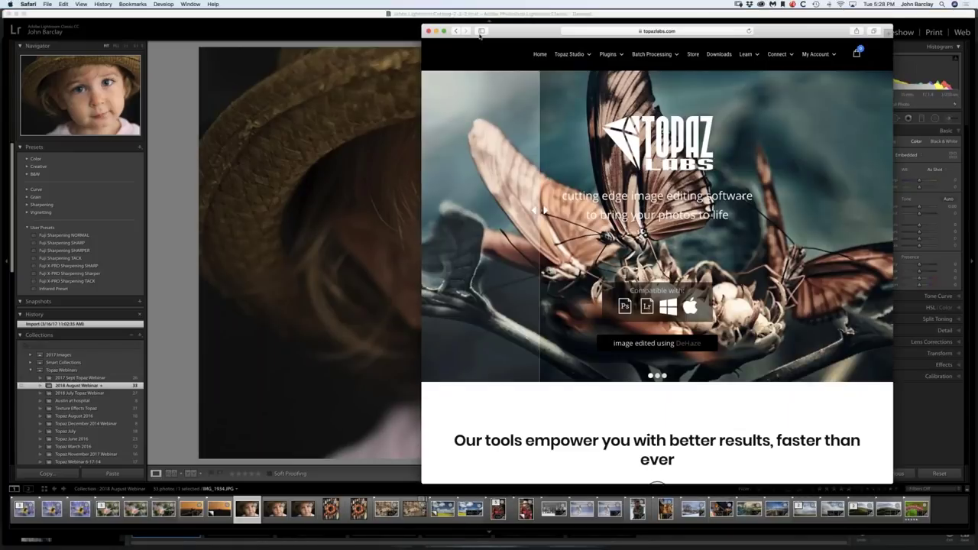
# Reposition the Safari window showing the Topaz Labs website and open the A.I. Gigapixel product page
pyautogui.moveTo(542, 25); pyautogui.dragTo(456, 27)
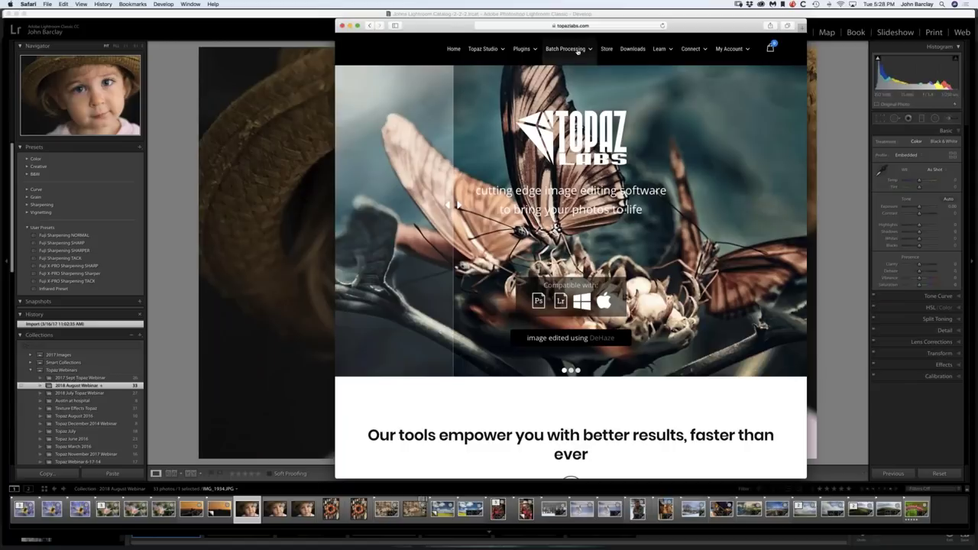
pyautogui.moveTo(567, 48)
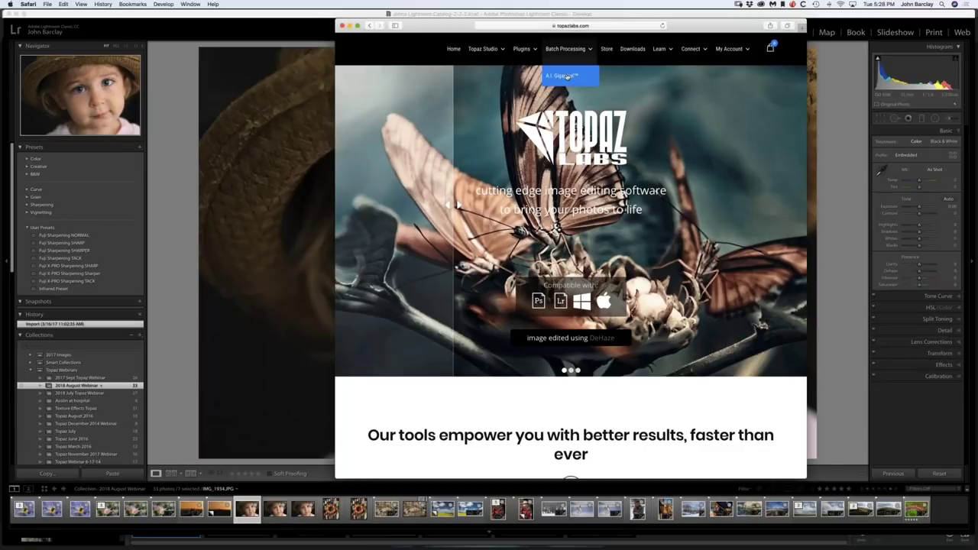
pyautogui.click(567, 76)
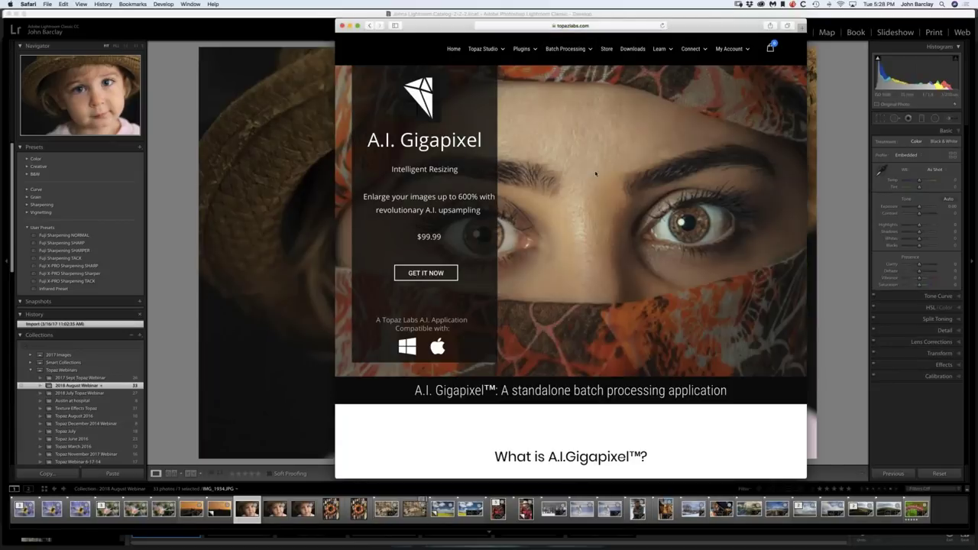
# Look through the A.I. Gigapixel product page, from the enlargement comparisons and features to the free trial section
pyautogui.scroll(-5, 596, 203)
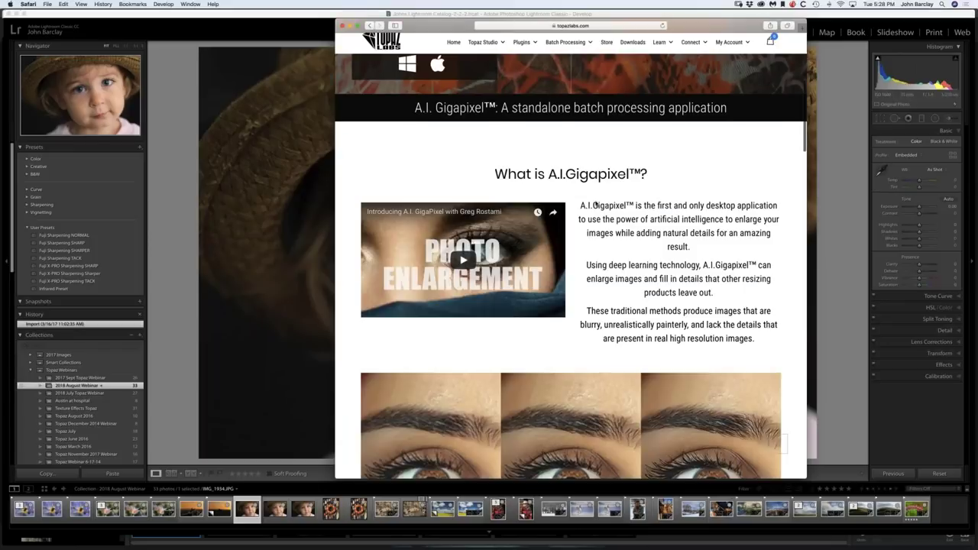
pyautogui.scroll(-1, 595, 204)
pyautogui.scroll(-4, 596, 202)
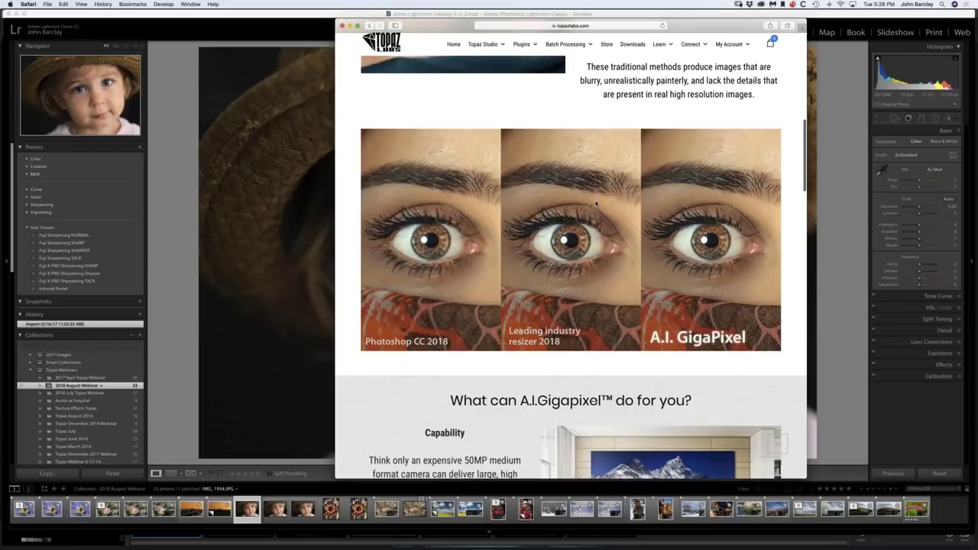
pyautogui.scroll(-2, 597, 203)
pyautogui.scroll(-4, 596, 203)
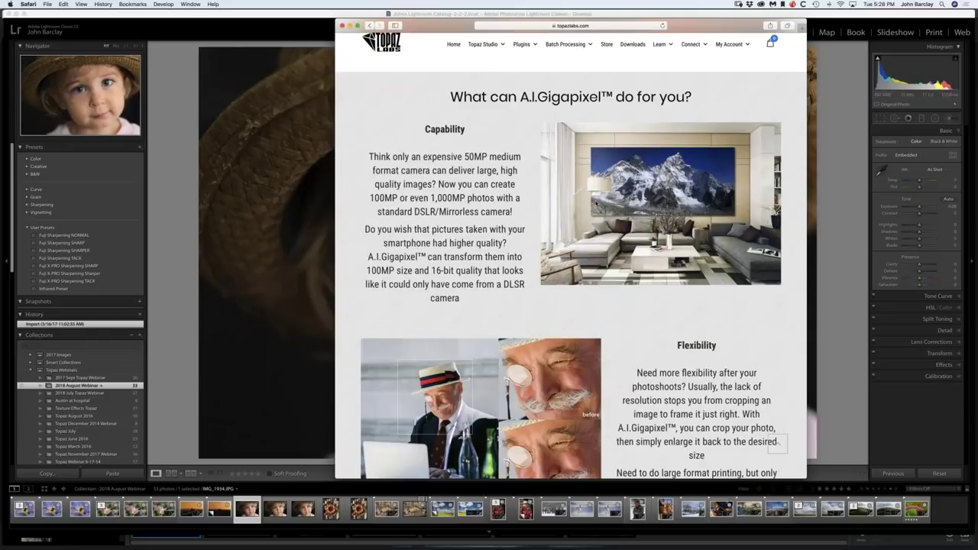
pyautogui.scroll(-2, 596, 202)
pyautogui.scroll(-4, 596, 203)
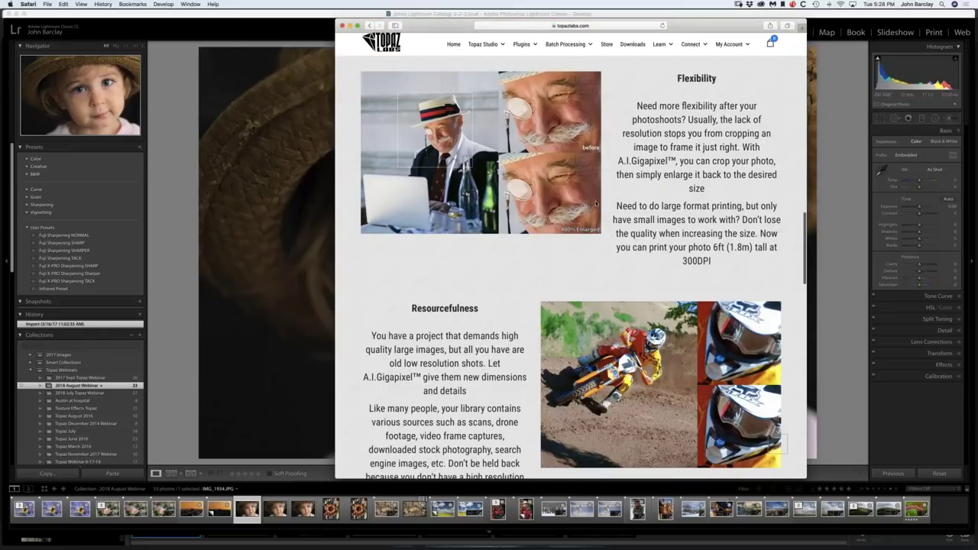
pyautogui.scroll(-10, 596, 204)
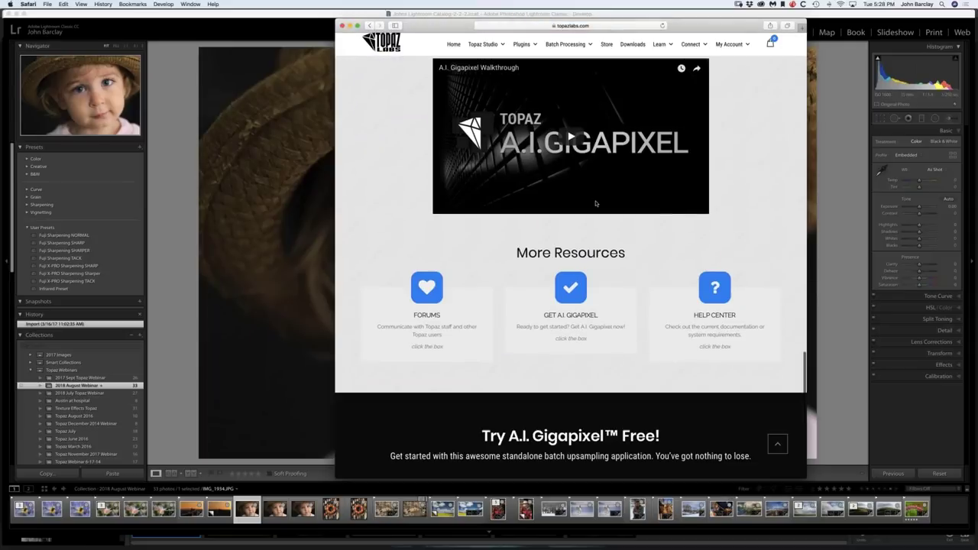
pyautogui.scroll(6, 596, 203)
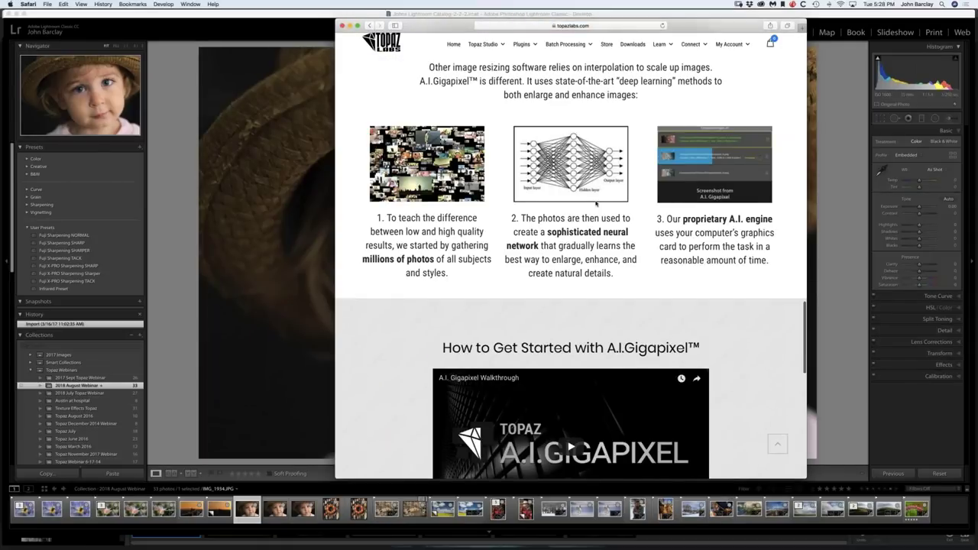
pyautogui.scroll(4, 596, 204)
pyautogui.scroll(-8, 597, 203)
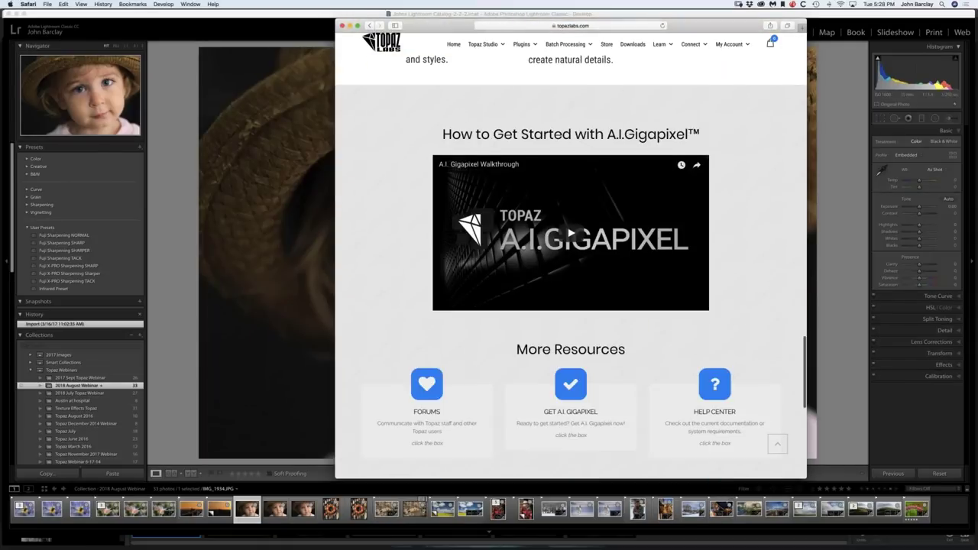
pyautogui.scroll(-3, 596, 204)
pyautogui.scroll(-6, 597, 203)
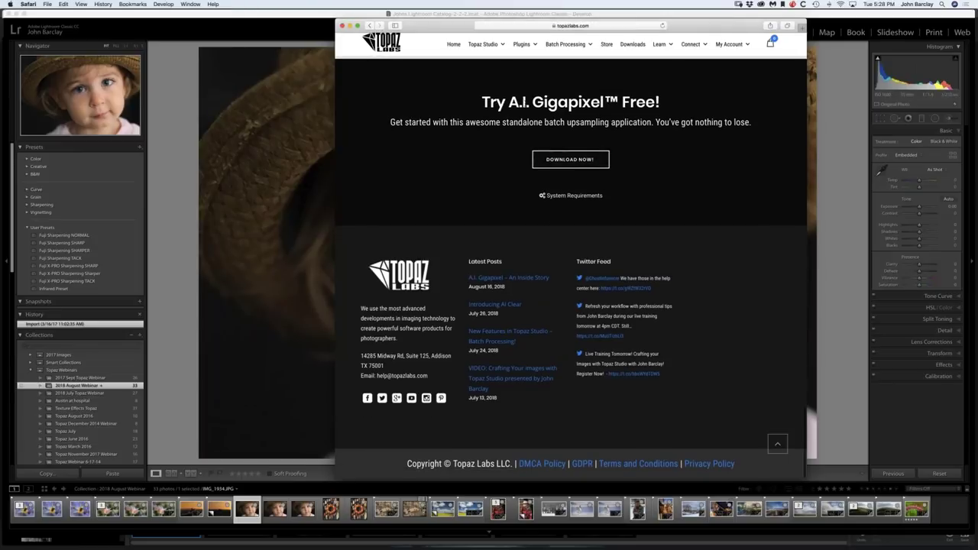
# Open the A.I. Gigapixel system requirements and review the unsupported AMD cards, the hardware requirements and the calculation estimates
pyautogui.click(543, 196)
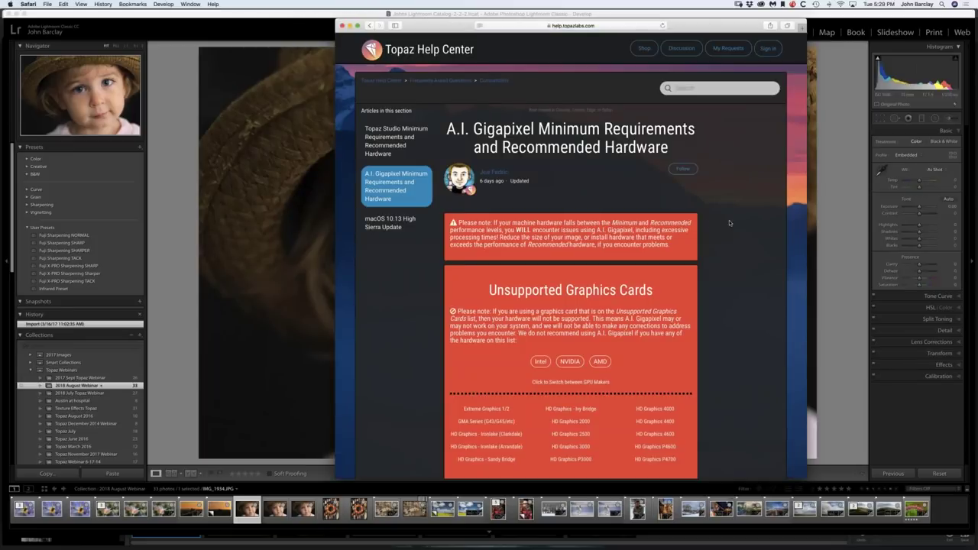
pyautogui.scroll(-3, 730, 223)
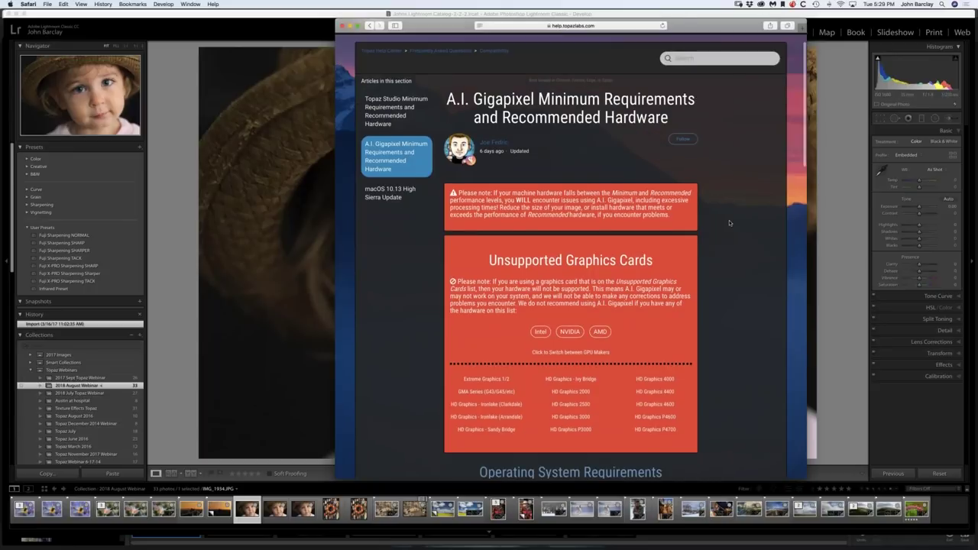
pyautogui.scroll(-3, 729, 224)
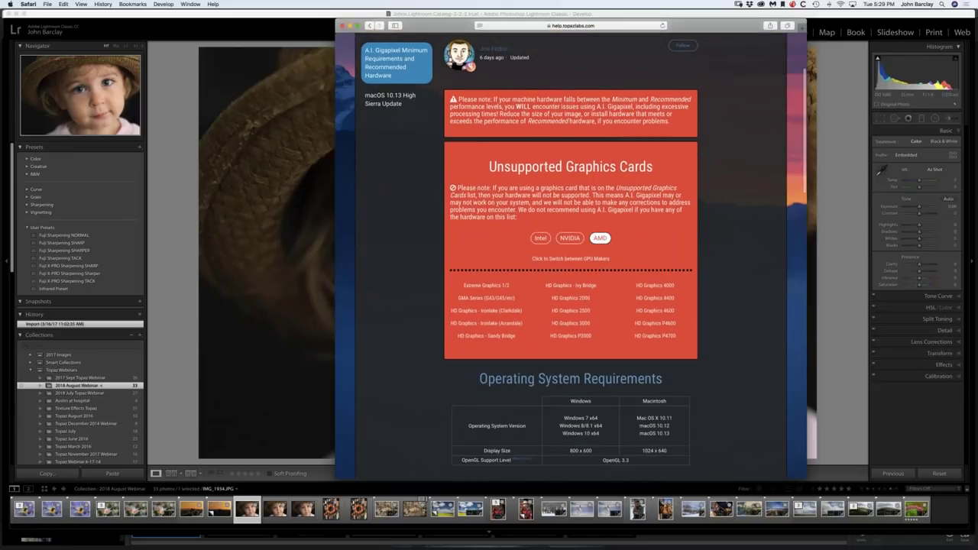
pyautogui.click(601, 237)
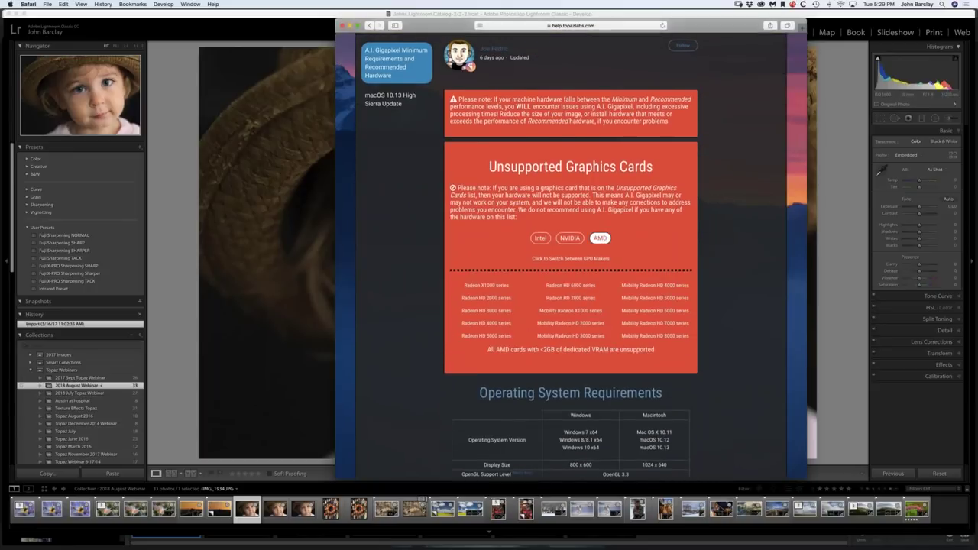
pyautogui.scroll(1, 570, 252)
pyautogui.scroll(1, 570, 252)
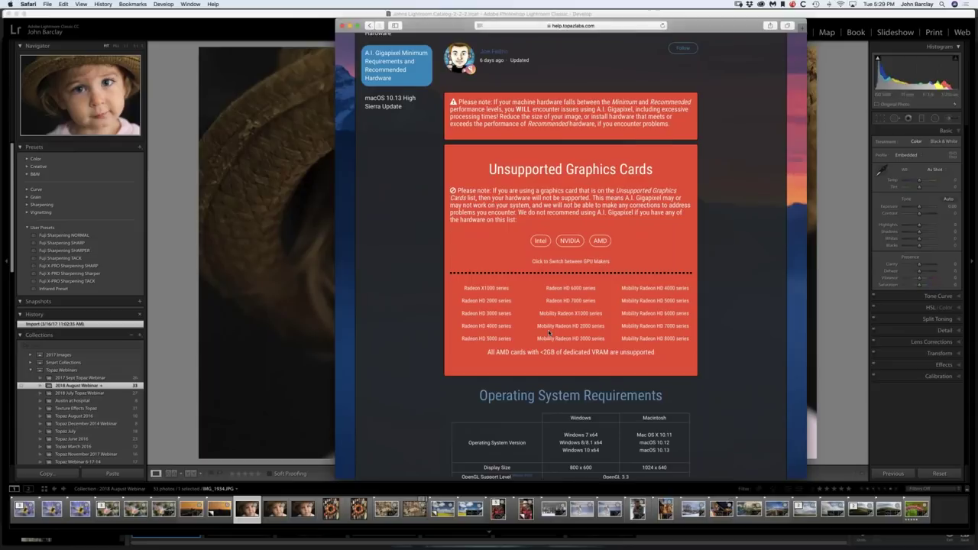
pyautogui.scroll(-3, 548, 333)
pyautogui.scroll(-2, 549, 333)
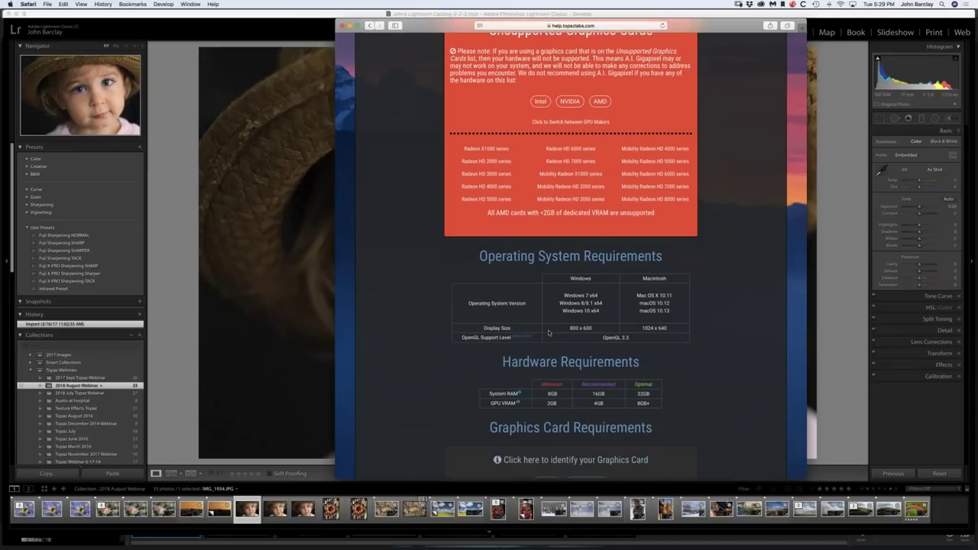
pyautogui.scroll(-4, 549, 333)
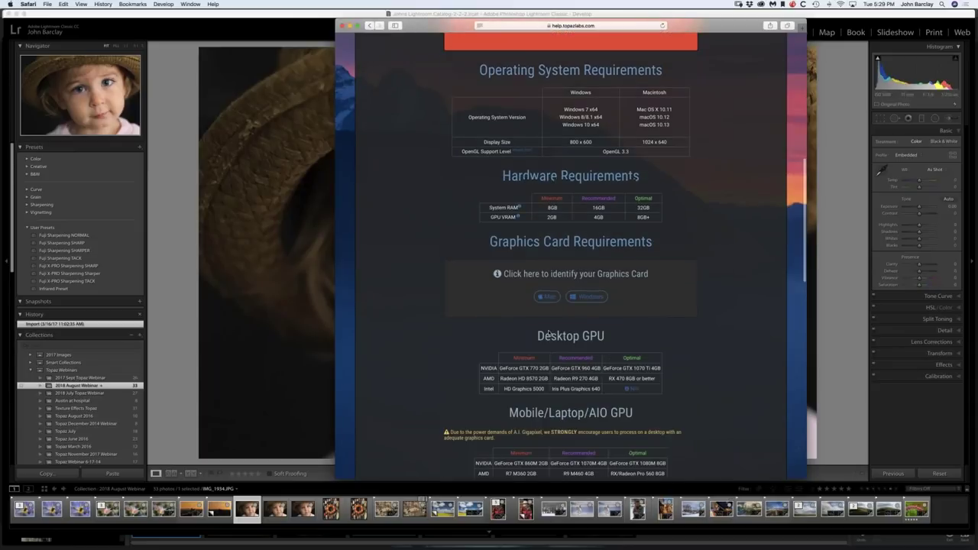
pyautogui.scroll(-5, 547, 334)
pyautogui.scroll(-5, 549, 334)
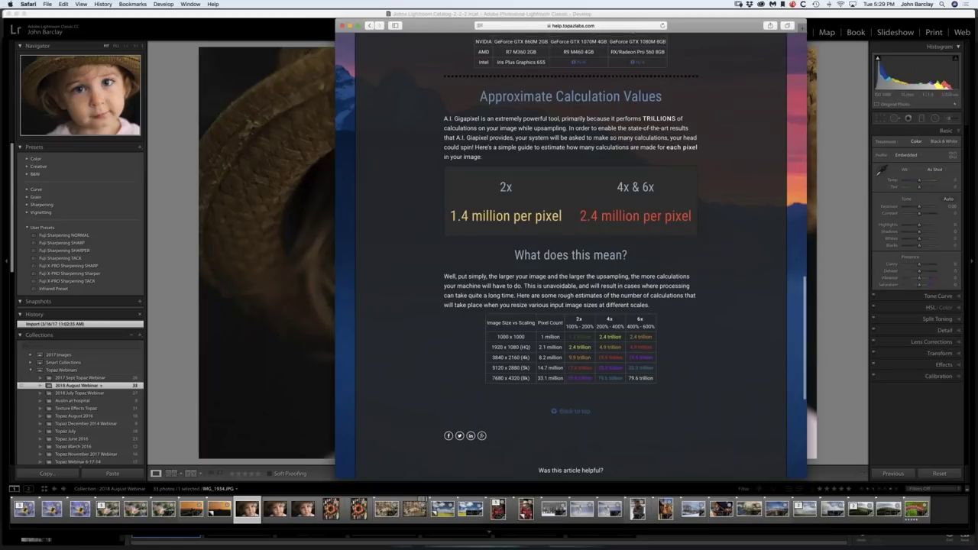
pyautogui.scroll(-1, 549, 334)
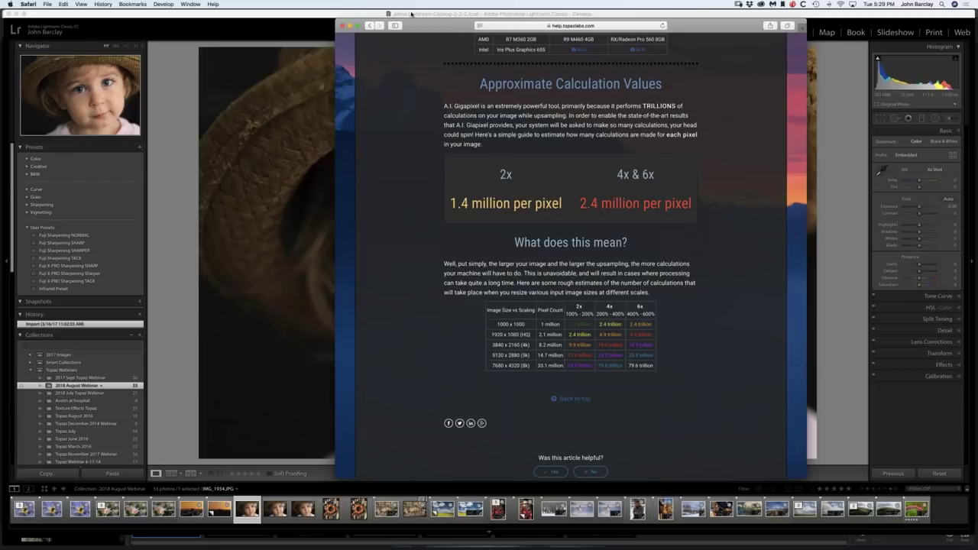
# Hide Safari and load the child's portrait IMG_1934.JPG from Lightroom into Topaz A.I. Gigapixel
pyautogui.moveTo(445, 28); pyautogui.dragTo(446, 27)
pyautogui.press('super+h')
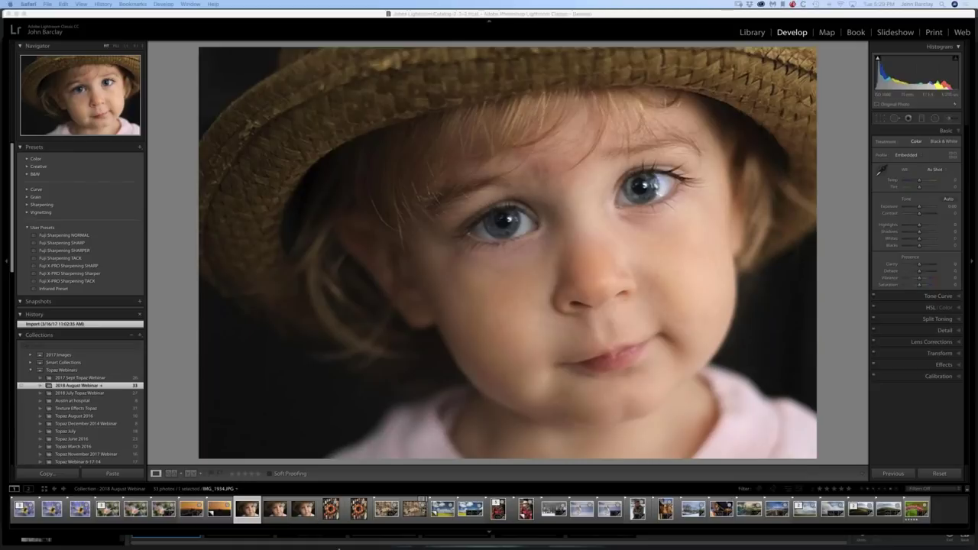
pyautogui.moveTo(340, 547)
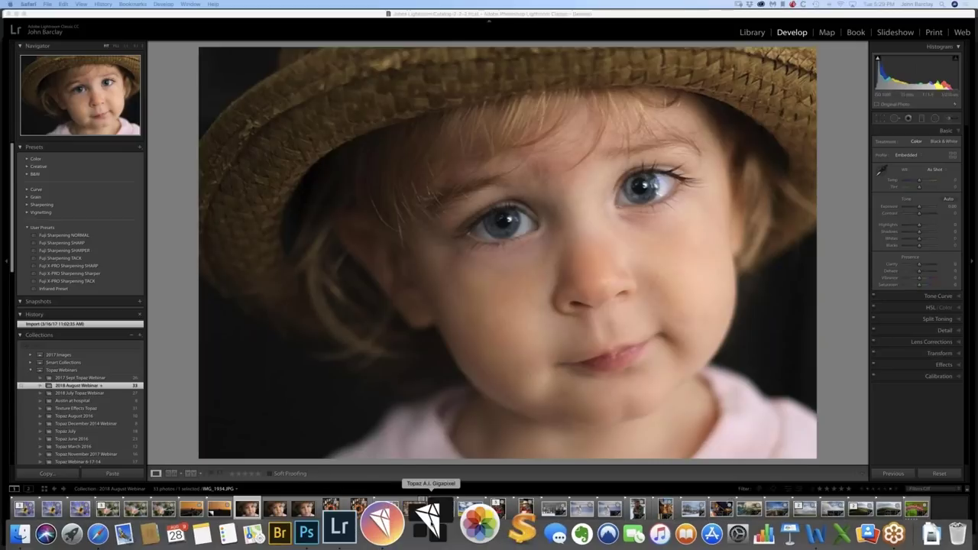
pyautogui.click(428, 518)
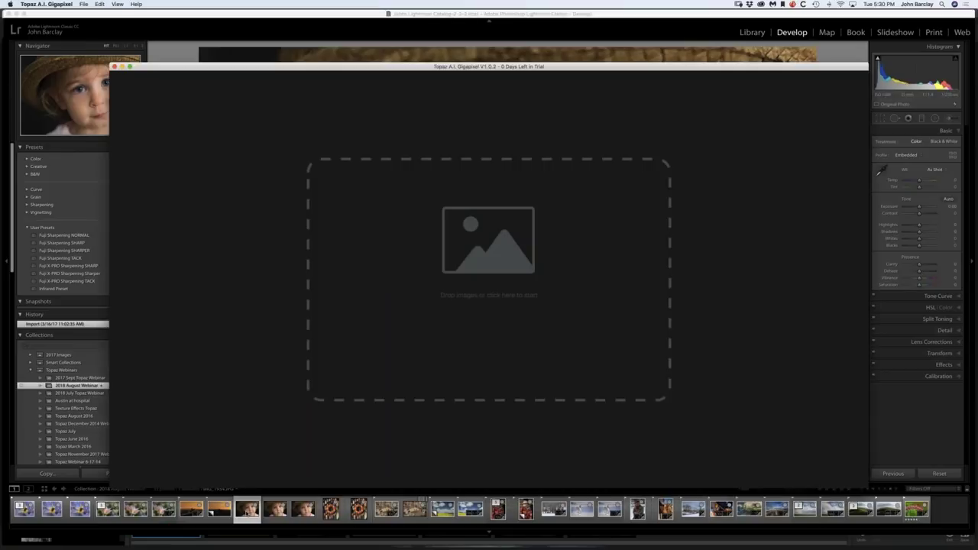
pyautogui.press('super+q')
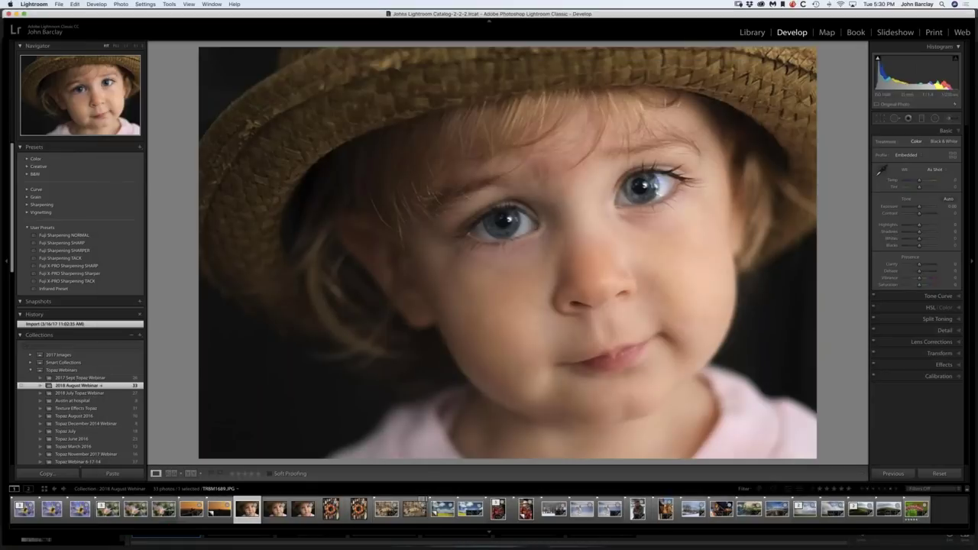
pyautogui.click(429, 522)
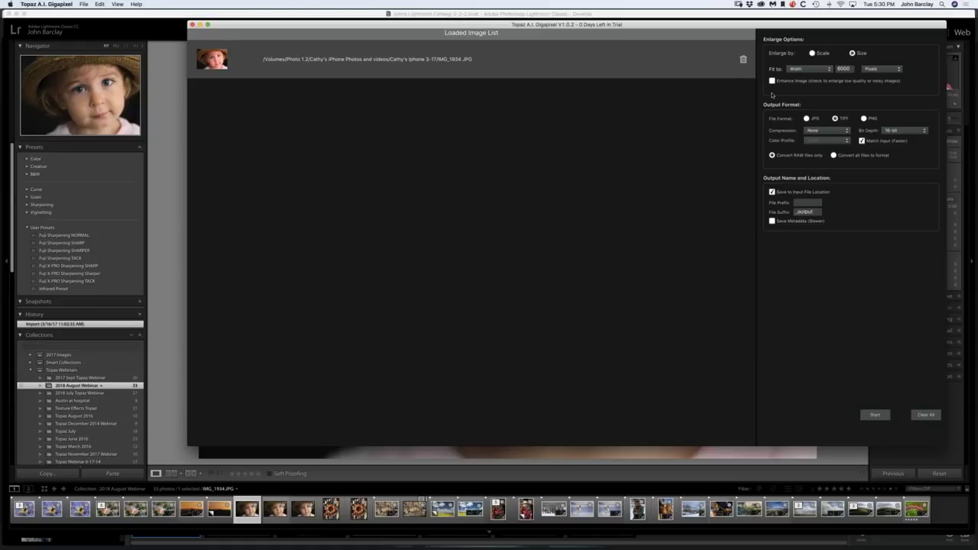
# Set the enlargement by size to fit width and height, choose JPG as the output format, and process the portrait
pyautogui.click(813, 52)
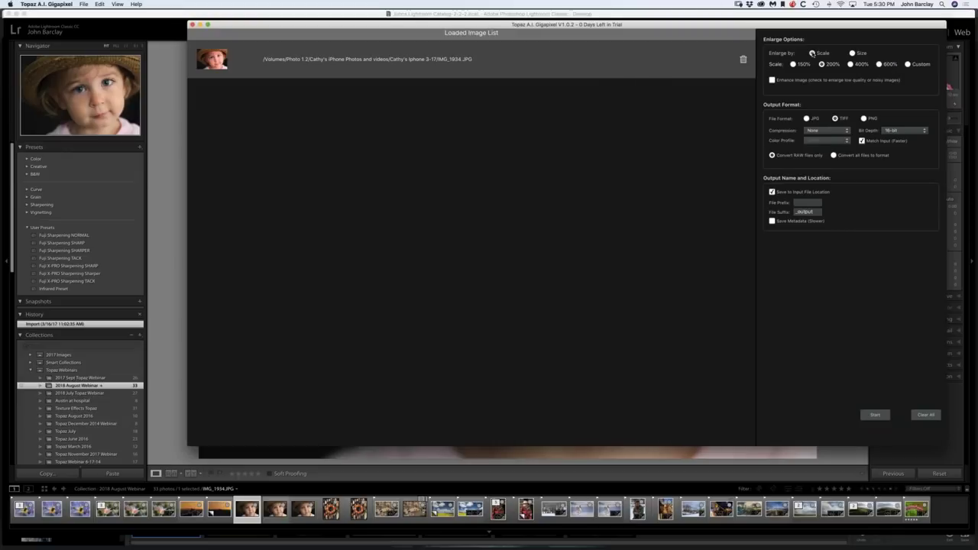
pyautogui.click(852, 52)
pyautogui.click(824, 73)
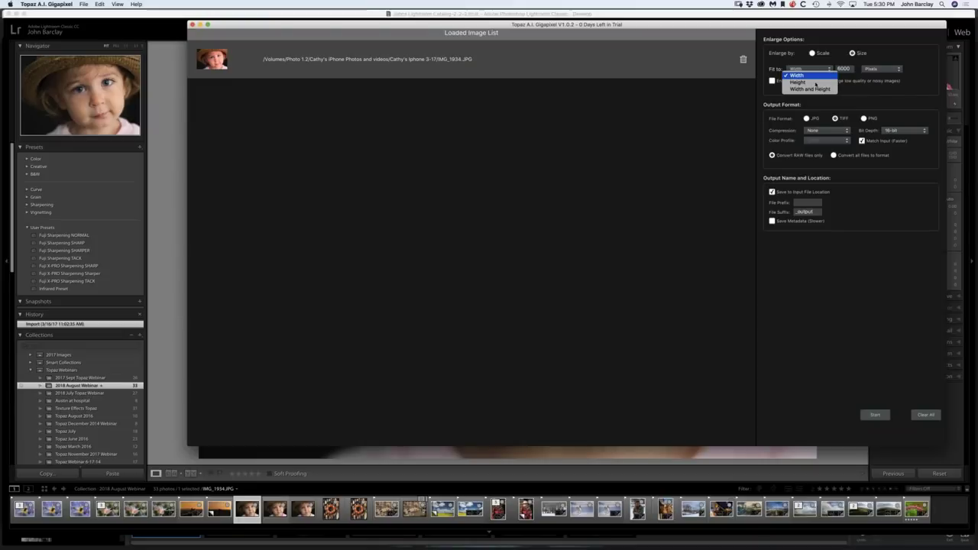
pyautogui.click(813, 89)
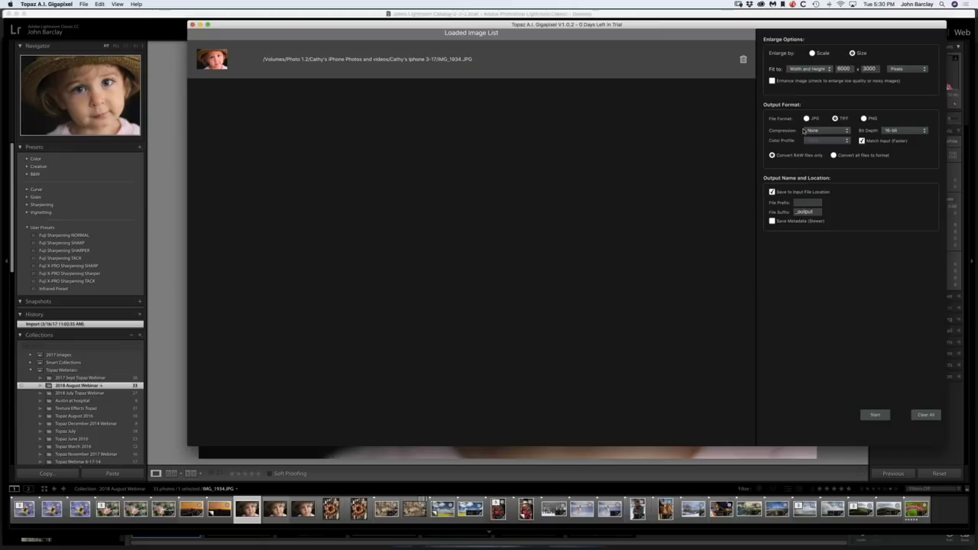
pyautogui.click(808, 120)
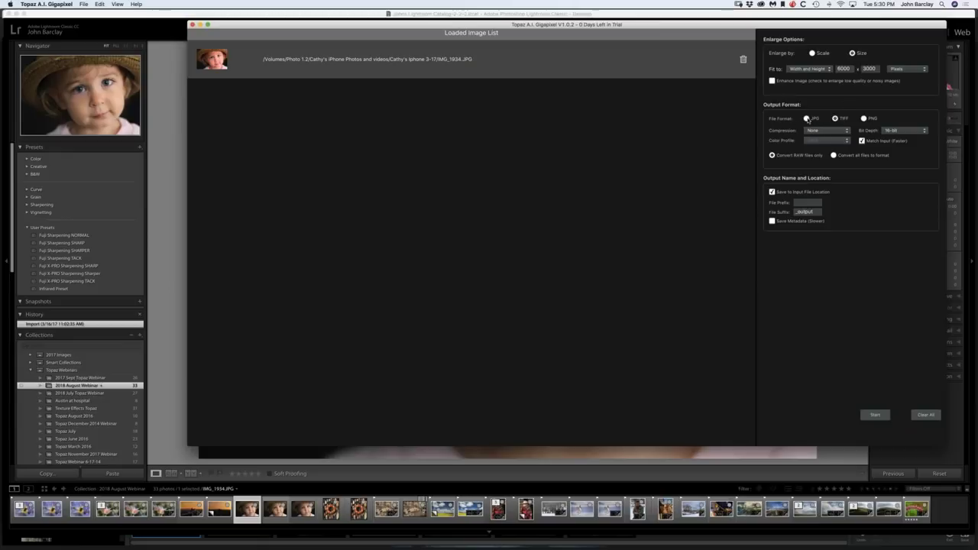
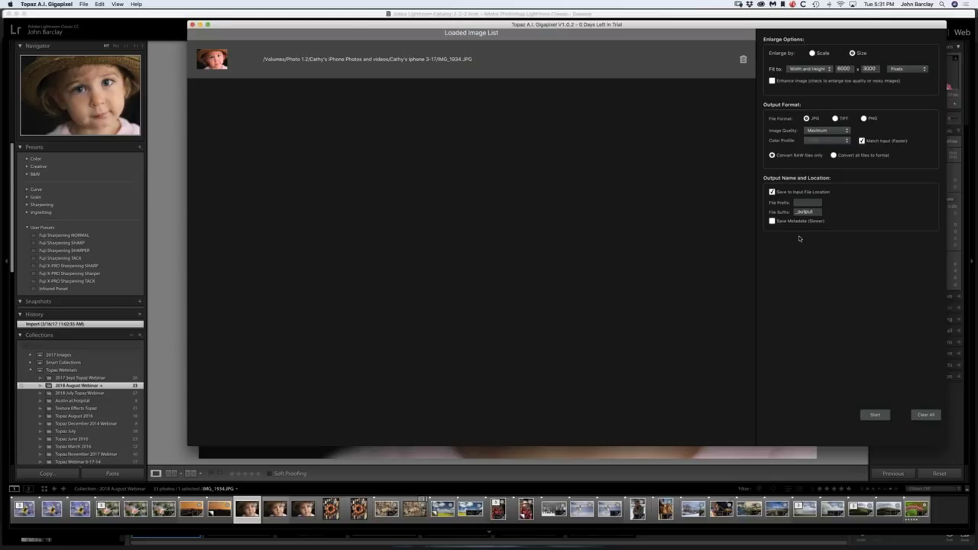
pyautogui.click(876, 415)
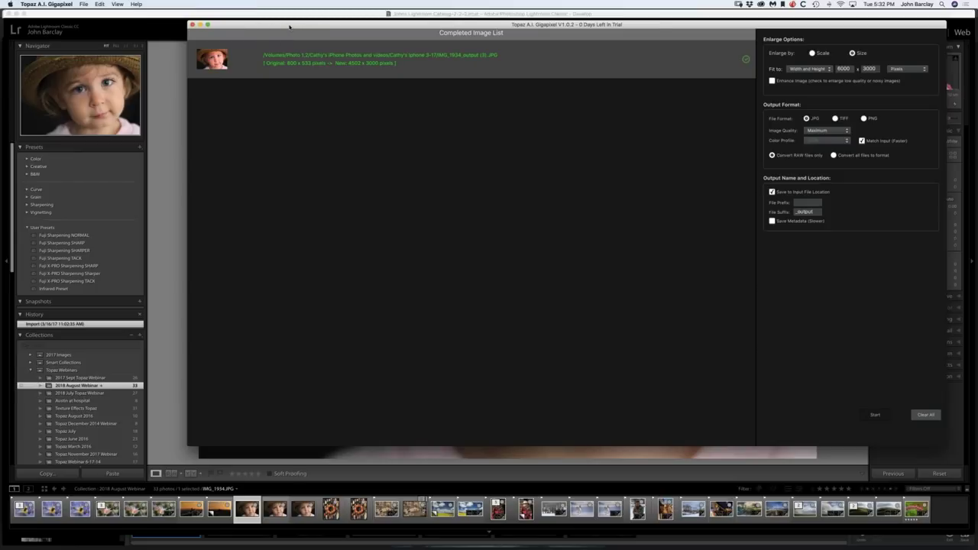
# Close the A.I. Gigapixel window and open the original portrait in the enlarged single-photo view of Lightroom's Library
pyautogui.moveTo(287, 26); pyautogui.dragTo(694, 69)
pyautogui.press('super+w')
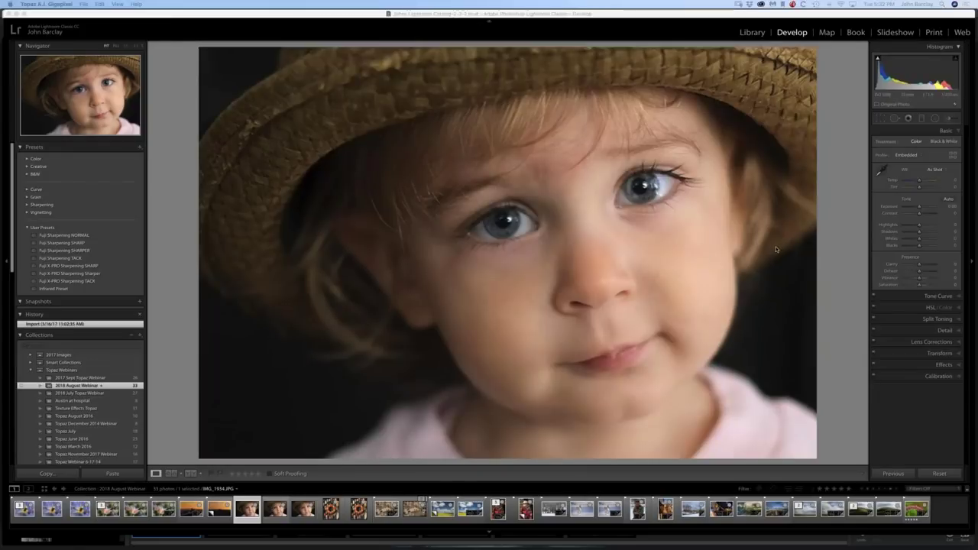
pyautogui.click(409, 321)
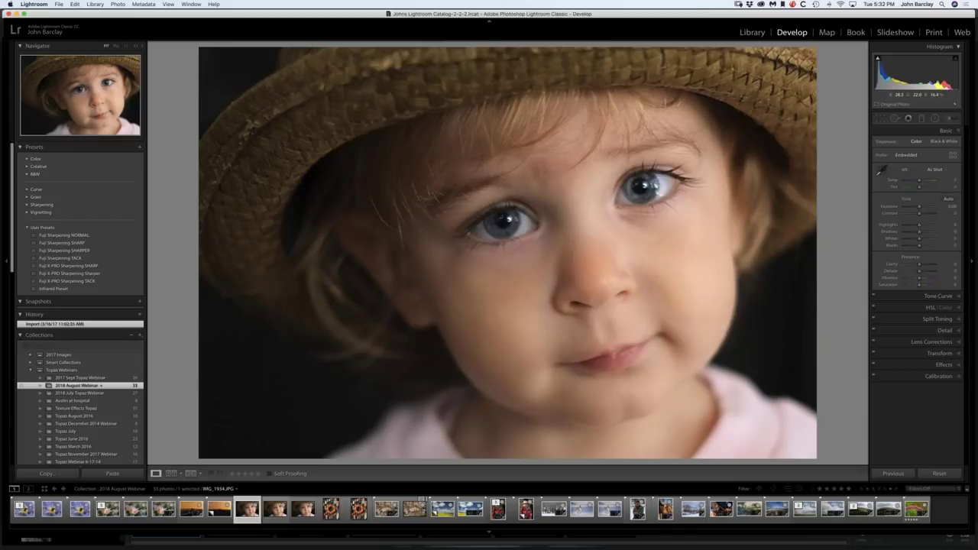
pyautogui.press('g')
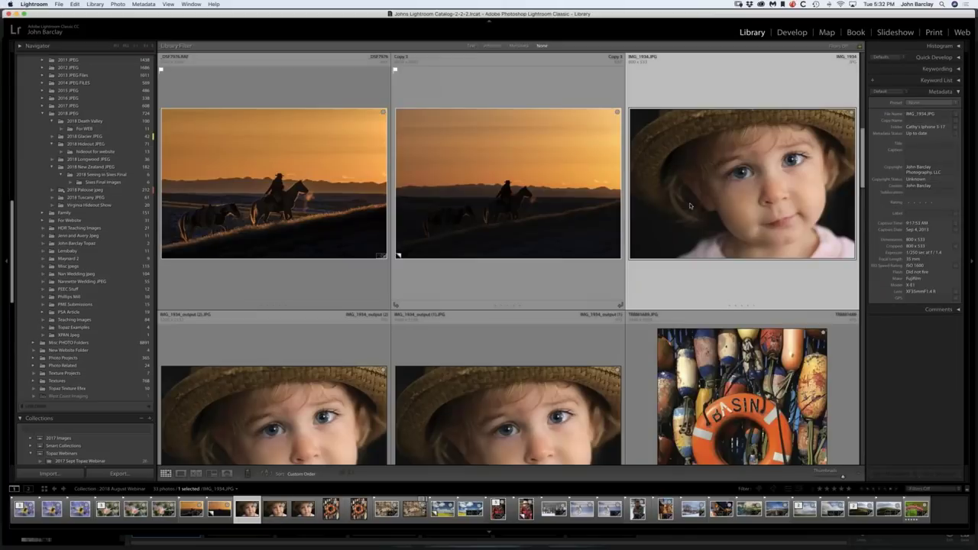
pyautogui.doubleClick(690, 205)
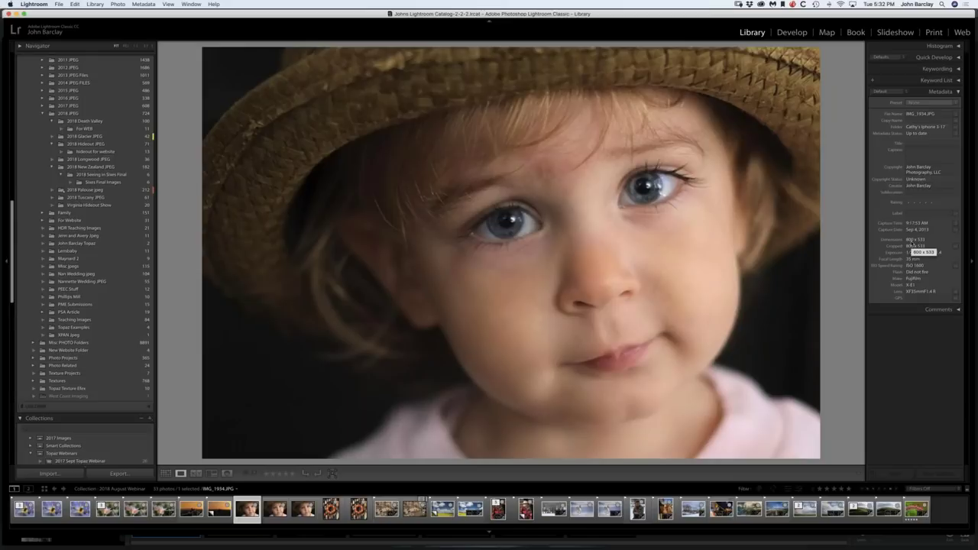
# Compare the original portrait with its two enlarged versions, checking the pixel dimensions of each in the metadata
pyautogui.press('Right')
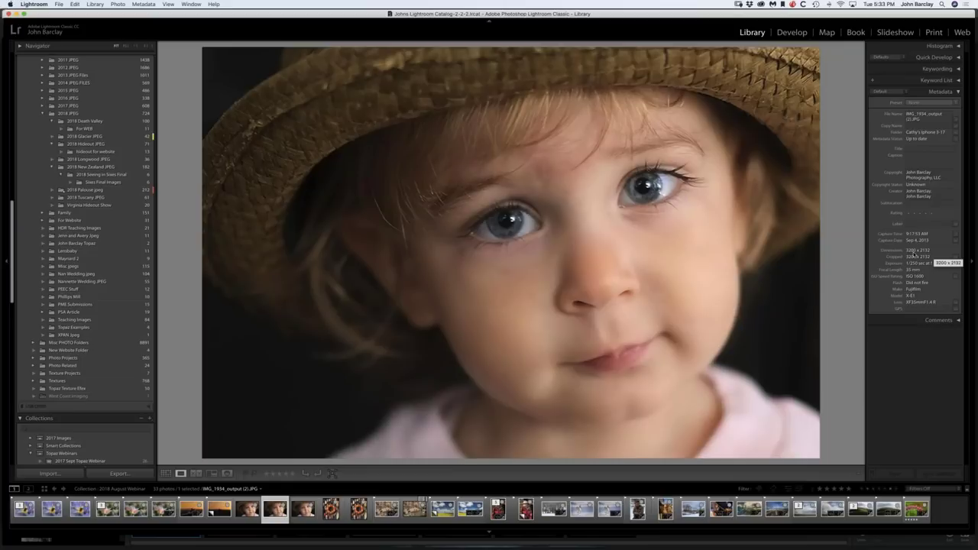
pyautogui.press('Right')
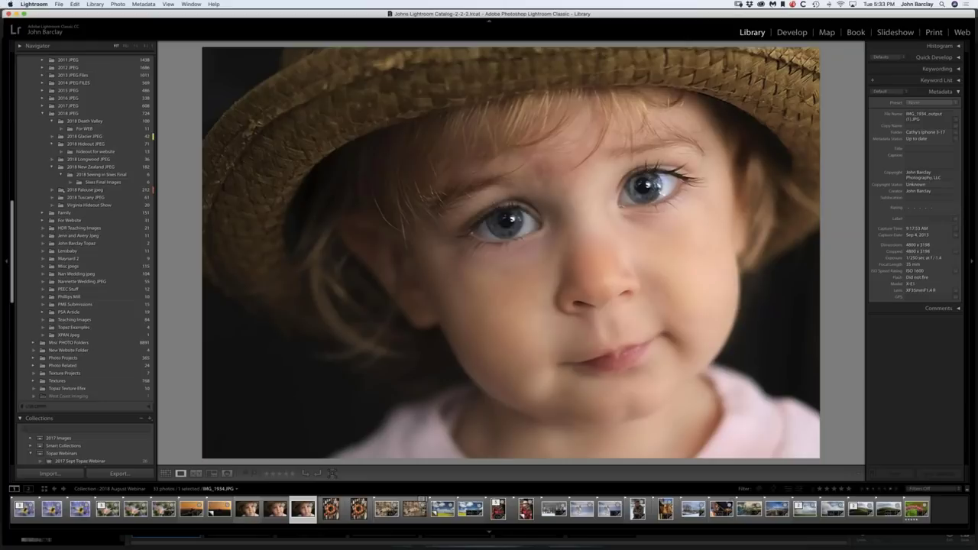
pyautogui.click(247, 509)
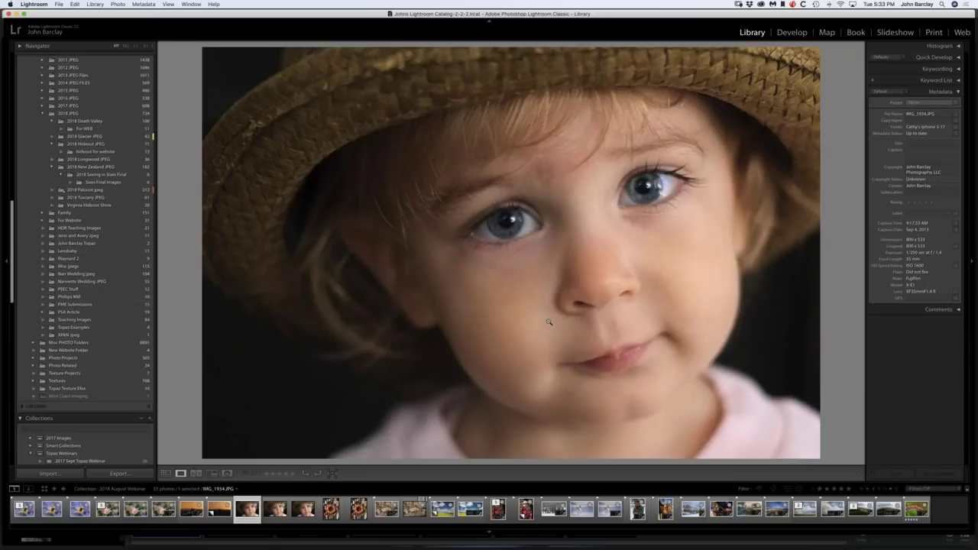
pyautogui.press('Right')
pyautogui.press('Right')
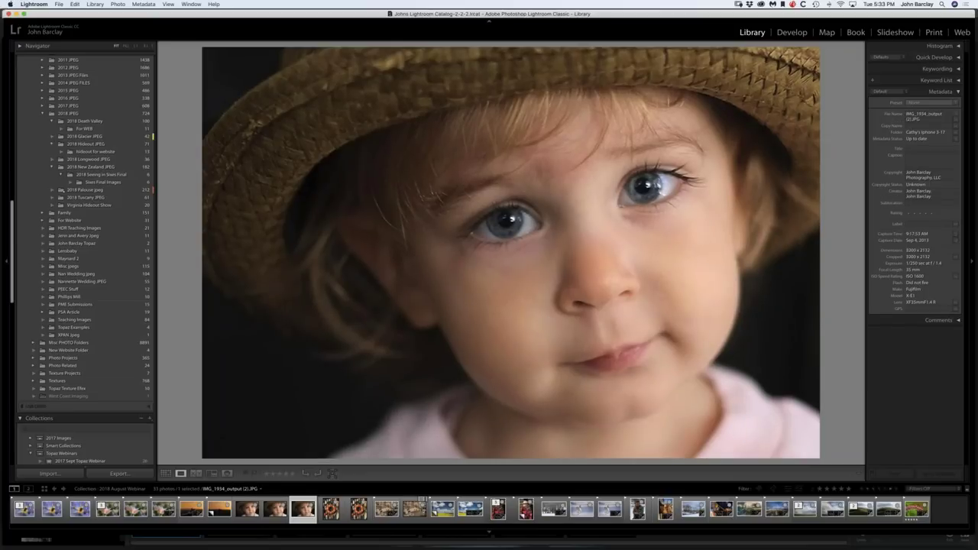
# Open the original portrait together with the enlarged IMG_1934_output (1).JPG in Adobe Photoshop CC 2018
pyautogui.keyDown('super'); pyautogui.click(247, 509); pyautogui.keyUp('super')
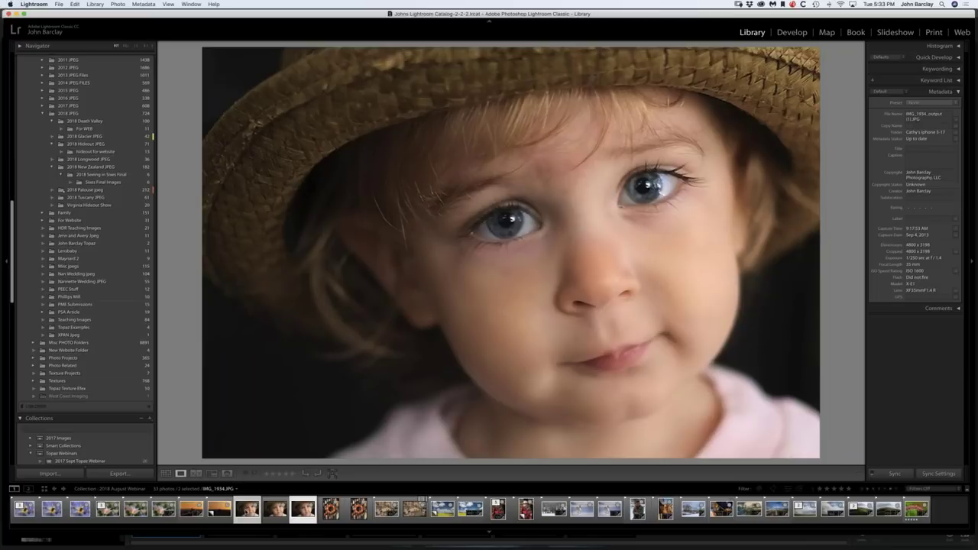
pyautogui.rightClick(247, 509)
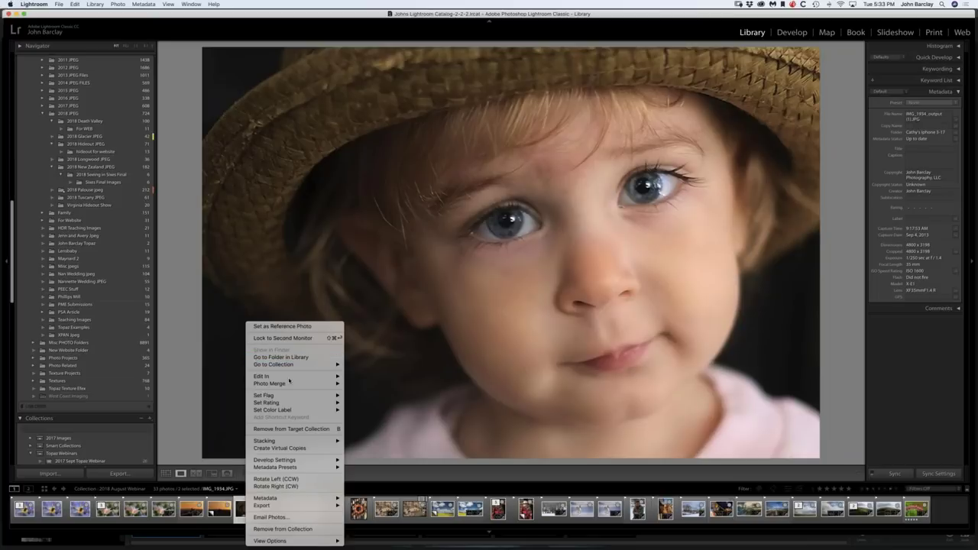
pyautogui.moveTo(283, 376)
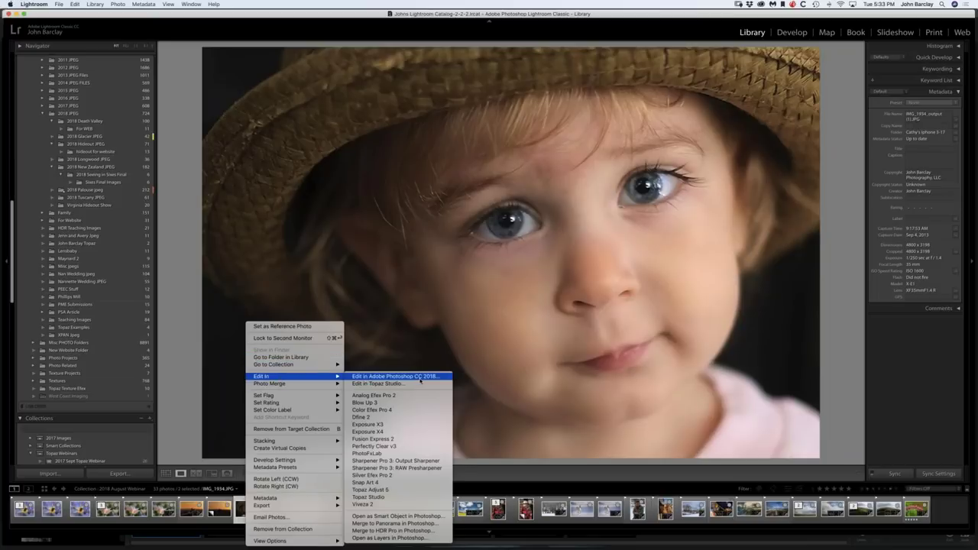
pyautogui.click(420, 378)
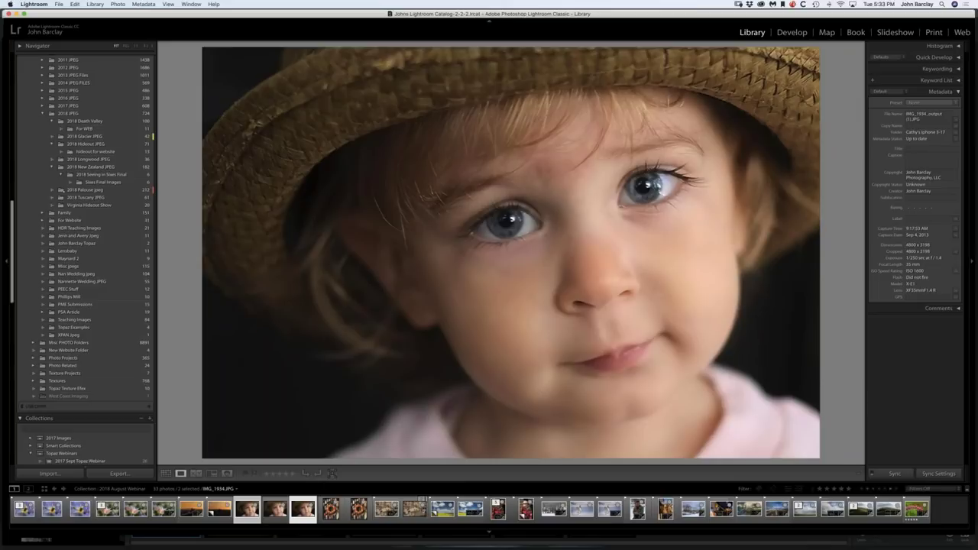
pyautogui.click(542, 282)
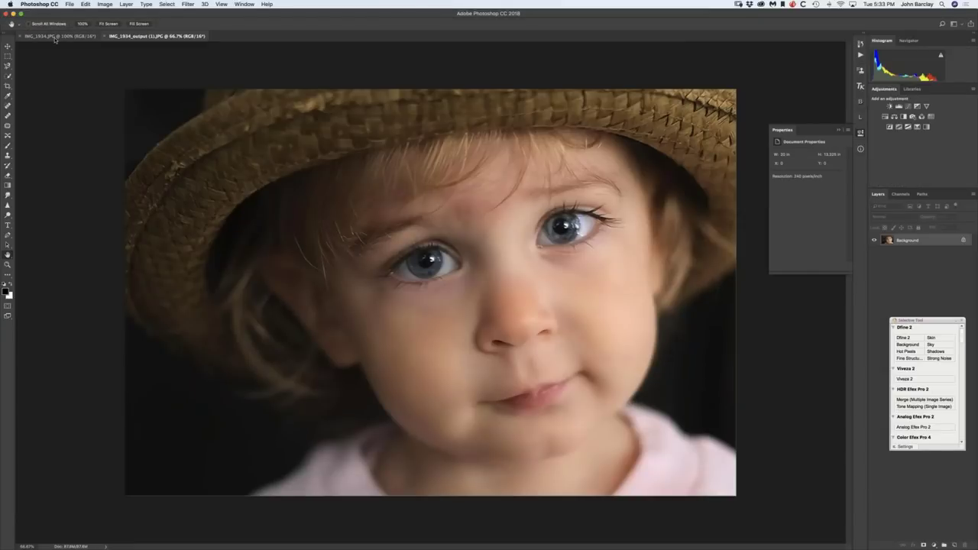
# Compare the original and enlarged portraits by switching between the two documents, viewing both at 100%
pyautogui.click(55, 37)
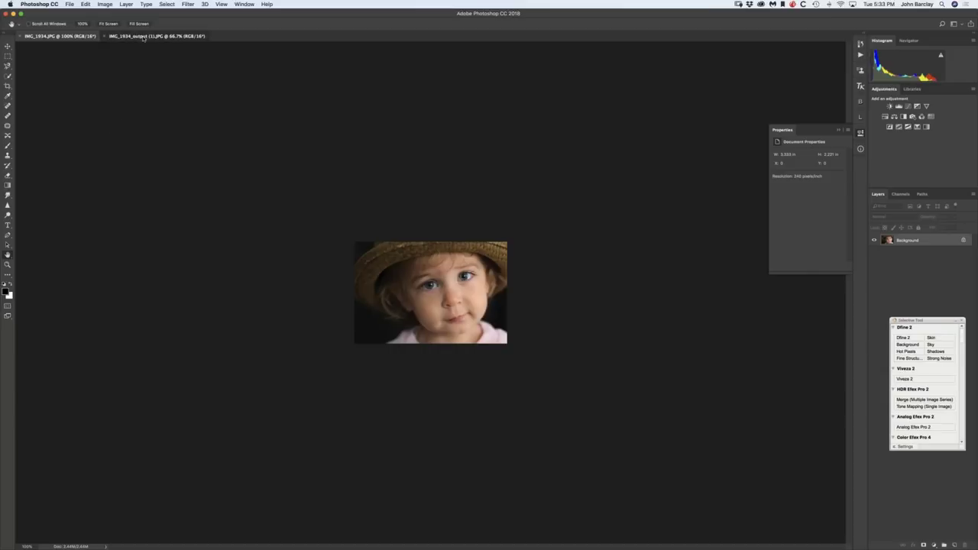
pyautogui.click(143, 37)
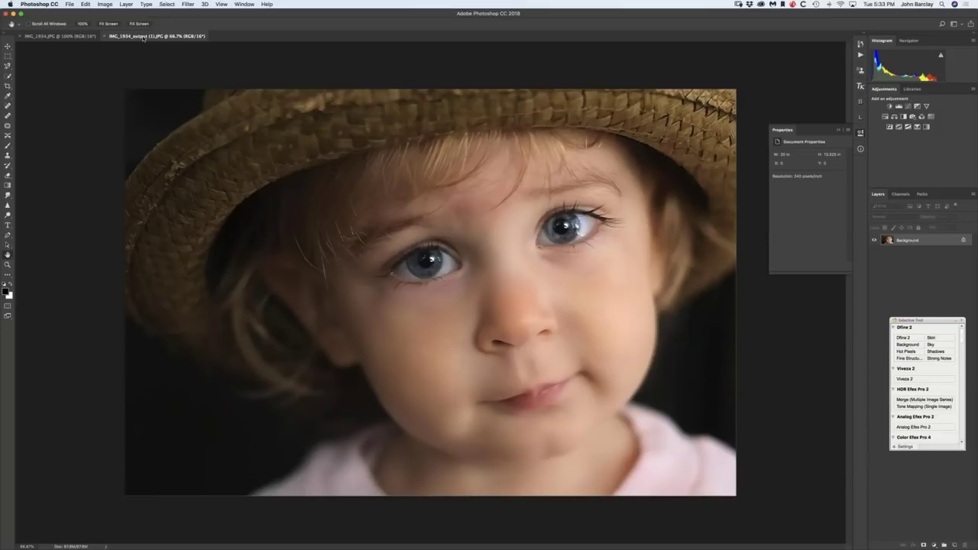
pyautogui.press('super+1')
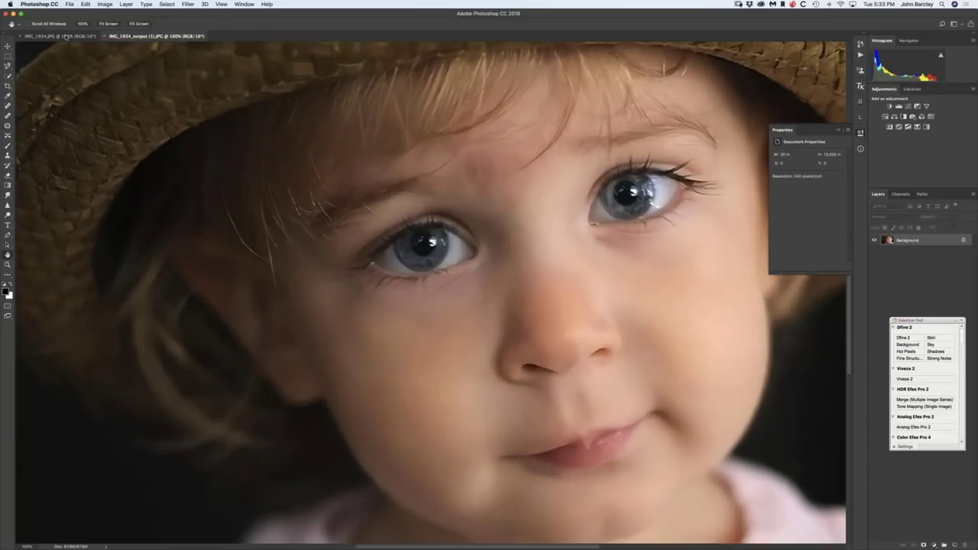
pyautogui.click(67, 36)
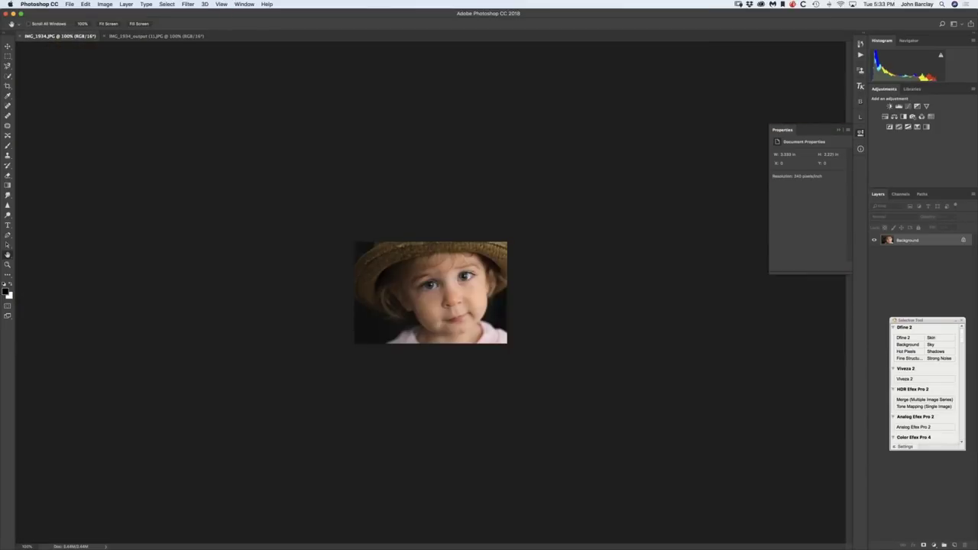
# Check the image size of the original and then the enlarged portrait, cancelling without changing either
pyautogui.press('super+alt+i')
pyautogui.moveTo(421, 205); pyautogui.dragTo(411, 107)
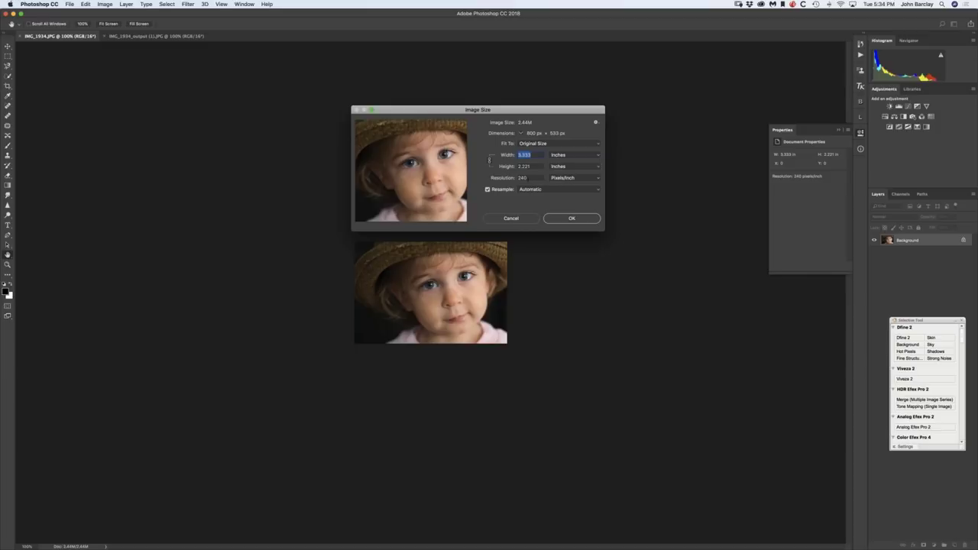
pyautogui.click(511, 219)
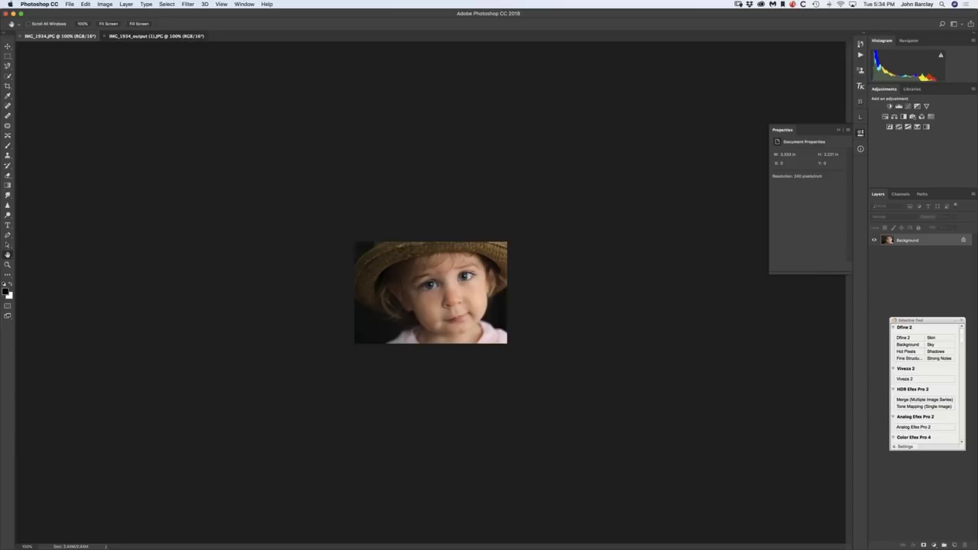
pyautogui.hotkey('ctrl', 'Tab')
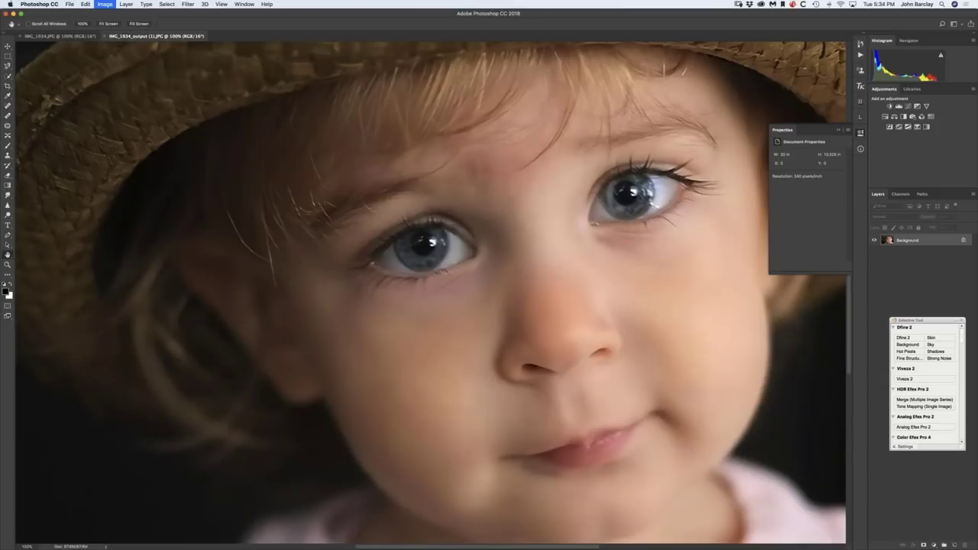
pyautogui.hotkey('ctrl', 'alt', 'i')
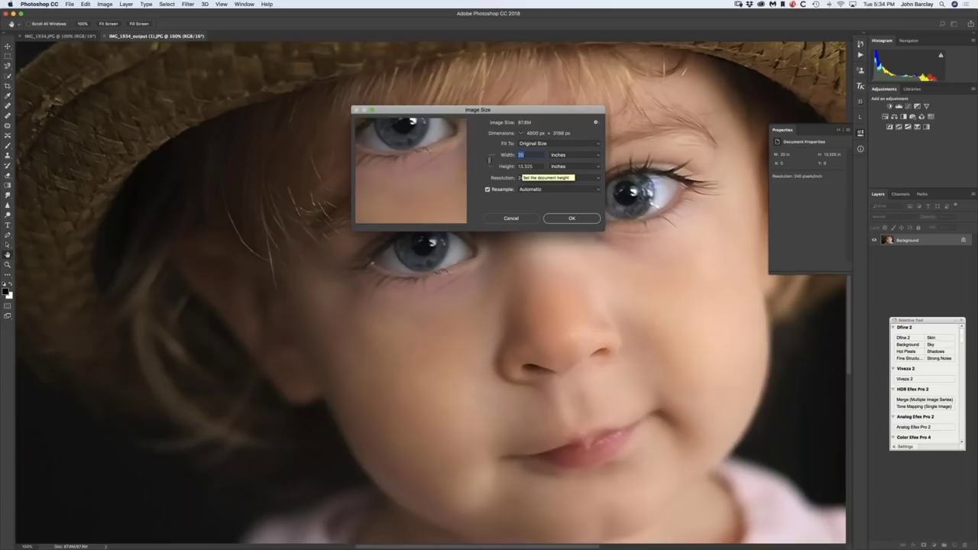
pyautogui.click(513, 219)
# Close the enlarged and the original portrait documents without saving changes
pyautogui.press('super+w')
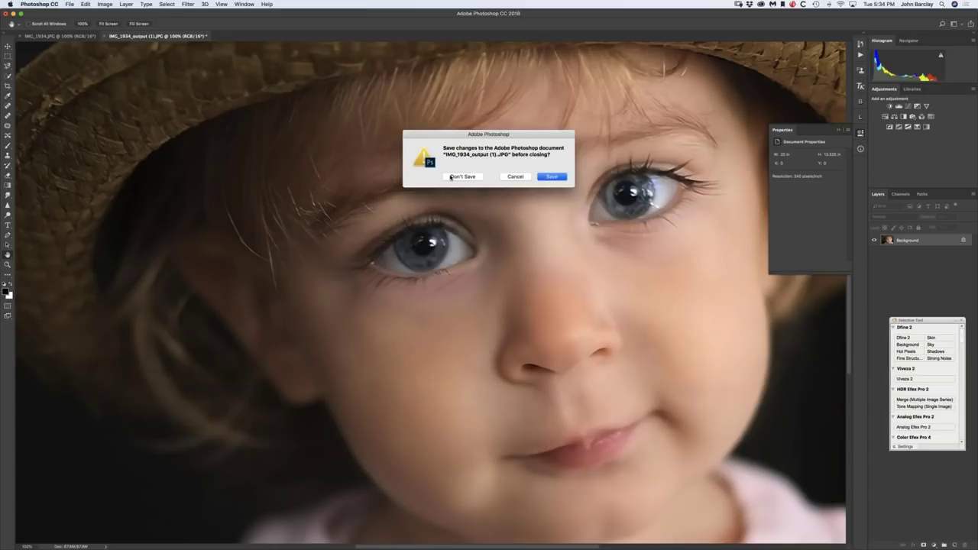
pyautogui.click(462, 176)
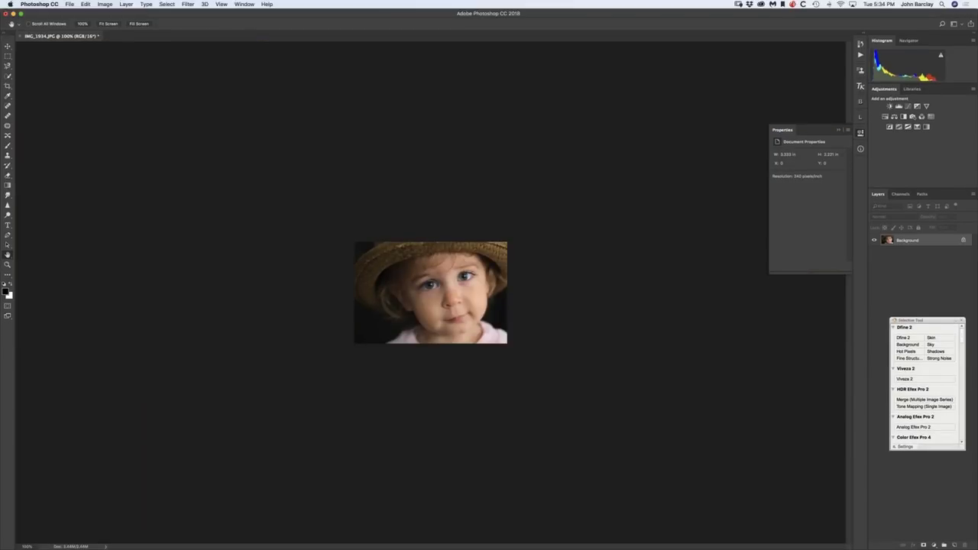
pyautogui.press('super+w')
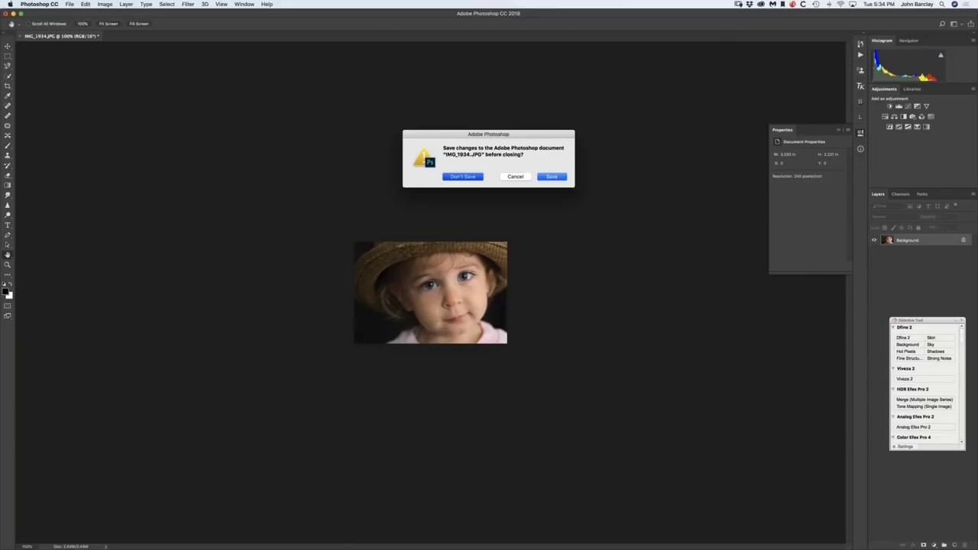
pyautogui.press('super+d')
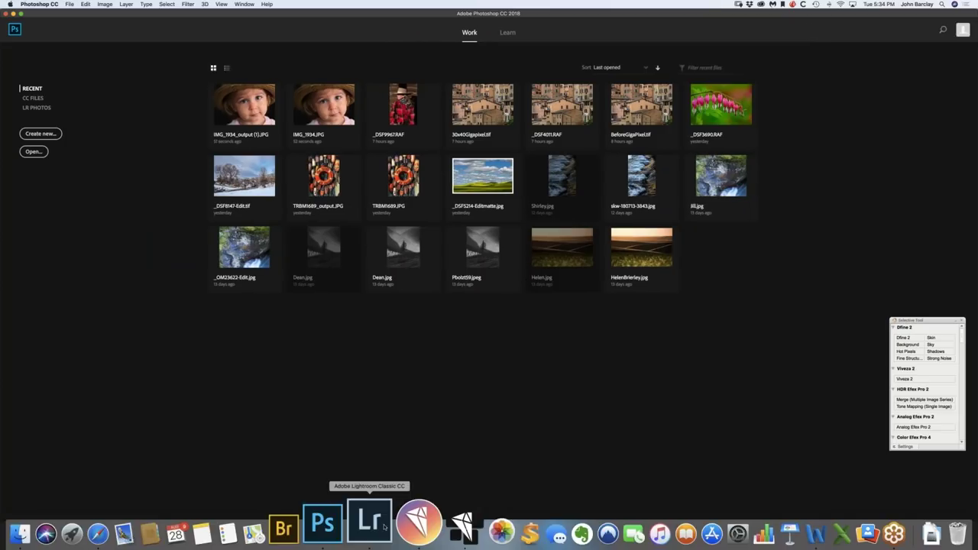
# Switch to Lightroom Classic and open TRBM1689.JPG together with TRBM1689_output.JPG in Adobe Photoshop CC 2018
pyautogui.click(384, 527)
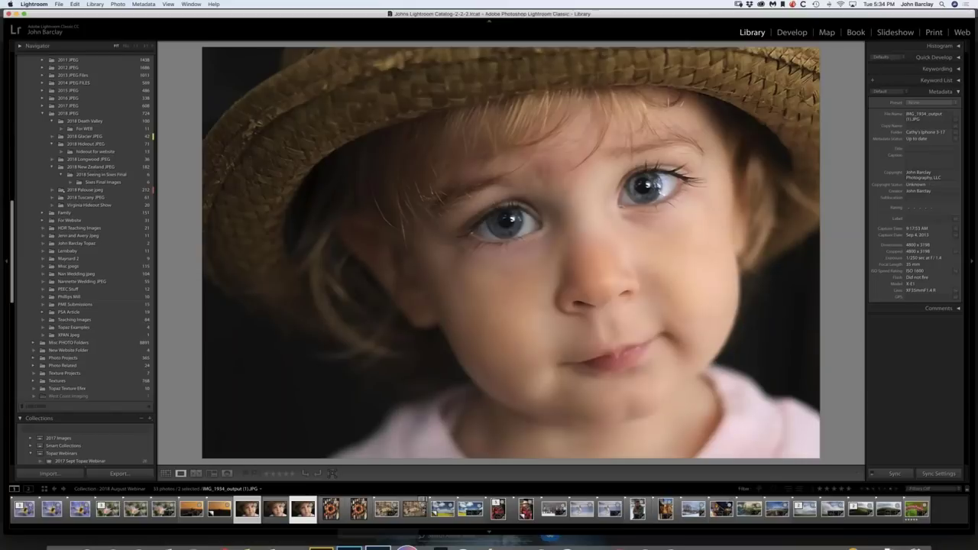
pyautogui.click(331, 508)
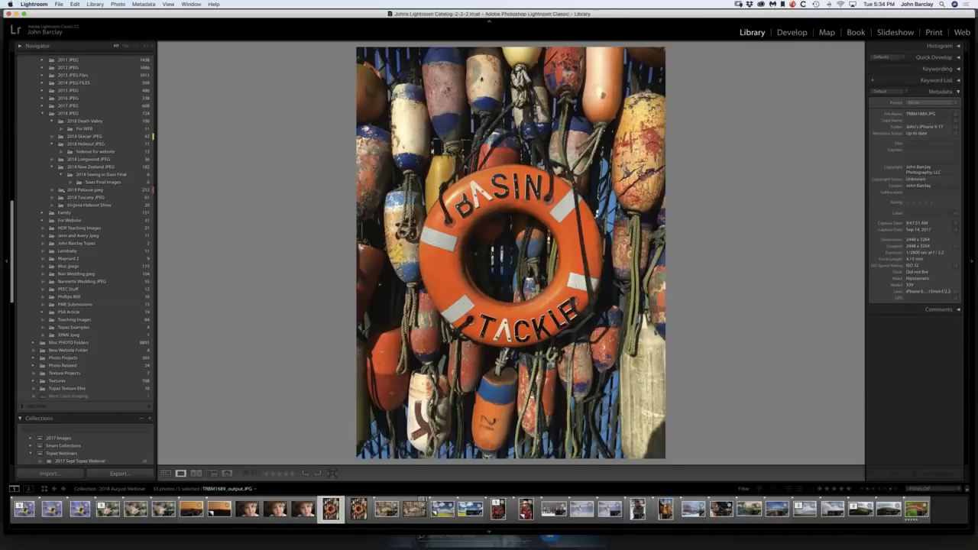
pyautogui.keyDown('super'); pyautogui.click(359, 508); pyautogui.keyUp('super')
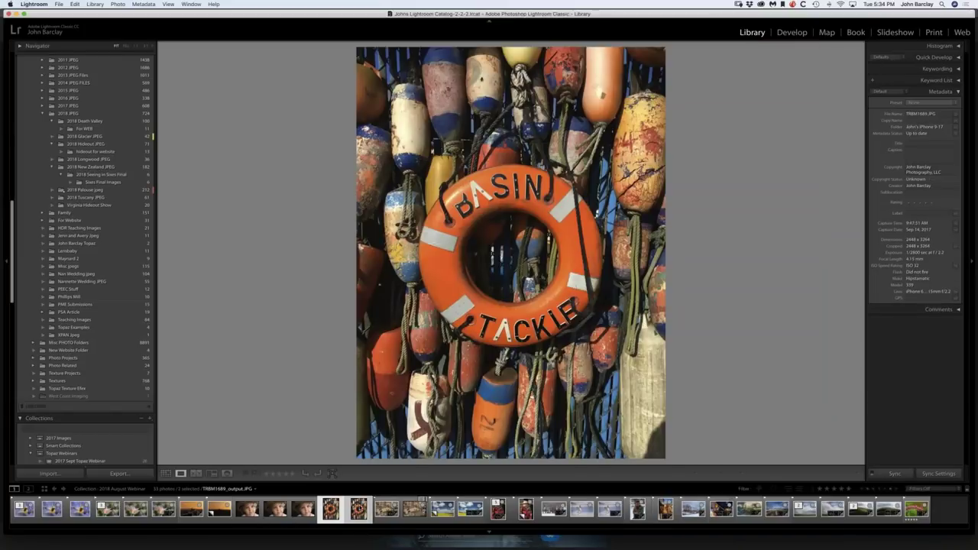
pyautogui.rightClick(359, 508)
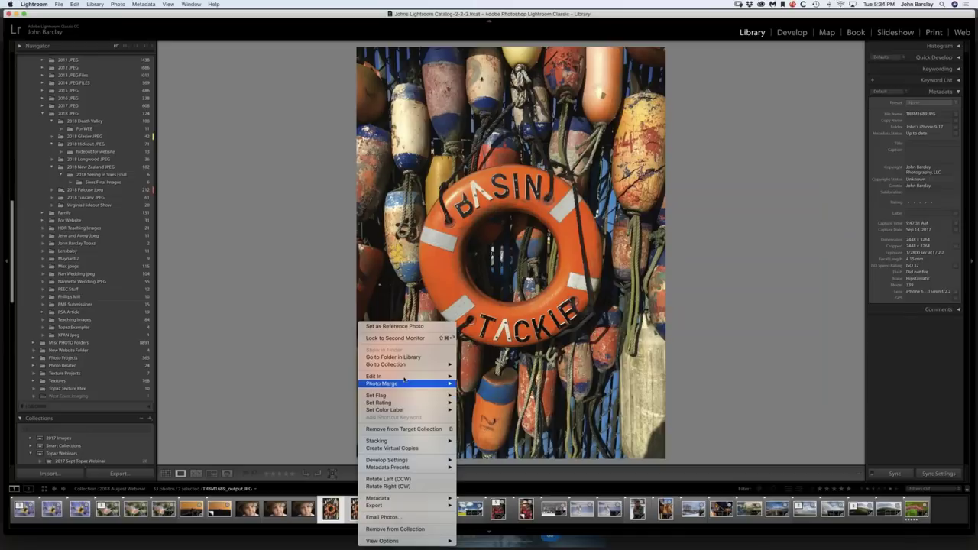
pyautogui.moveTo(405, 376)
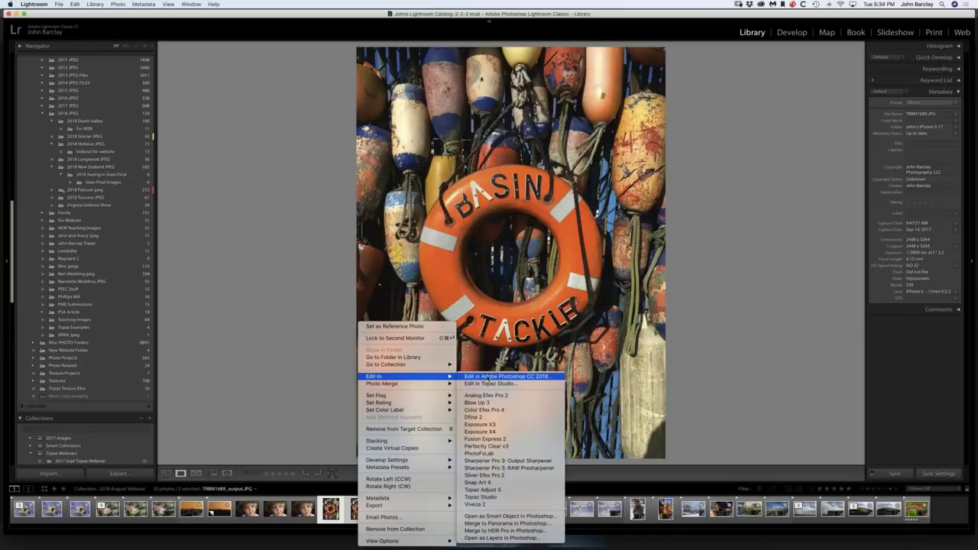
pyautogui.click(486, 377)
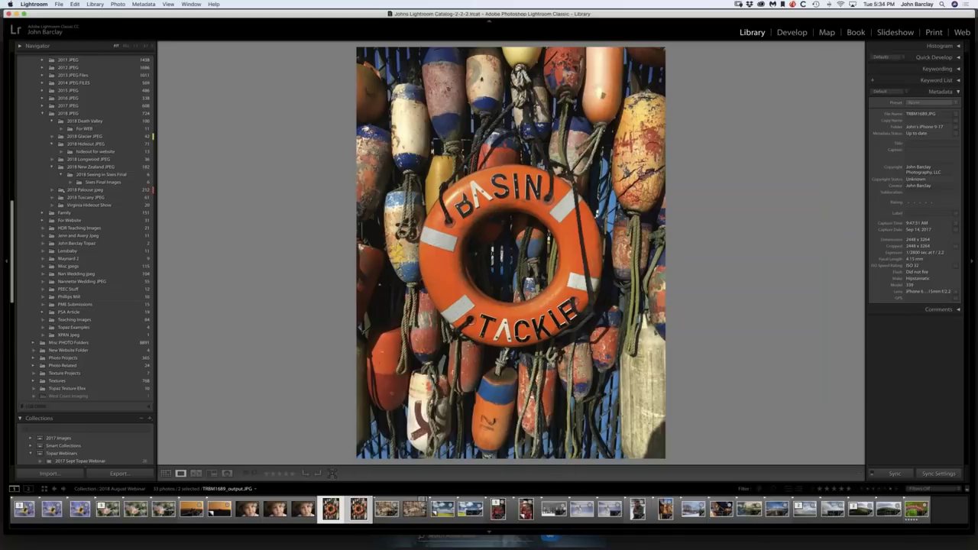
pyautogui.press('Return')
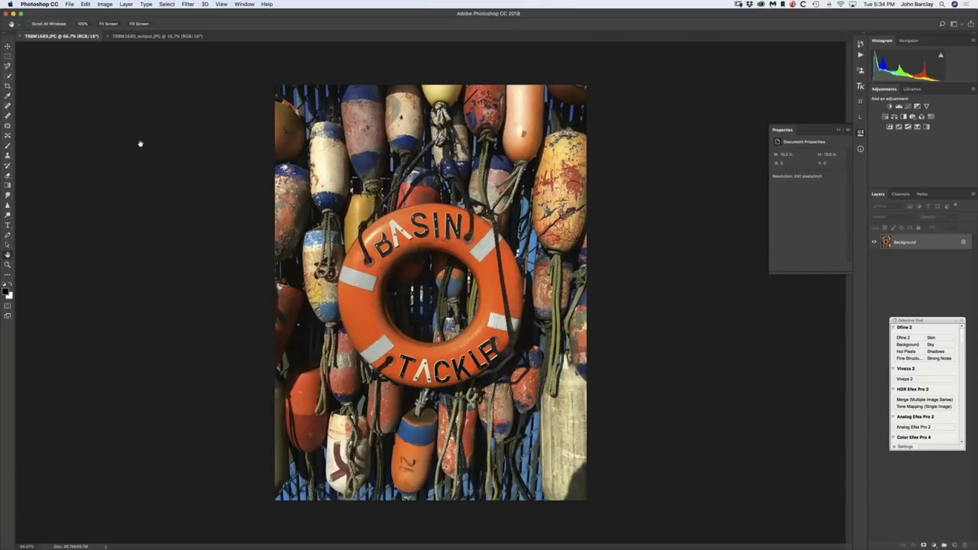
# View the original buoy photo at 100%, and check the image size of the original and the enlarged version
pyautogui.press('super+plus')
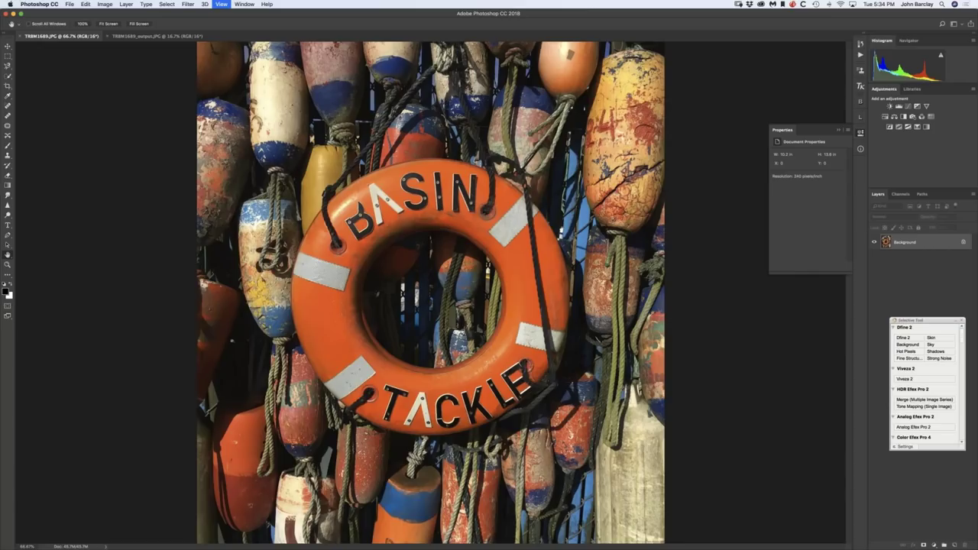
pyautogui.press('super+plus')
pyautogui.press('super+alt+i')
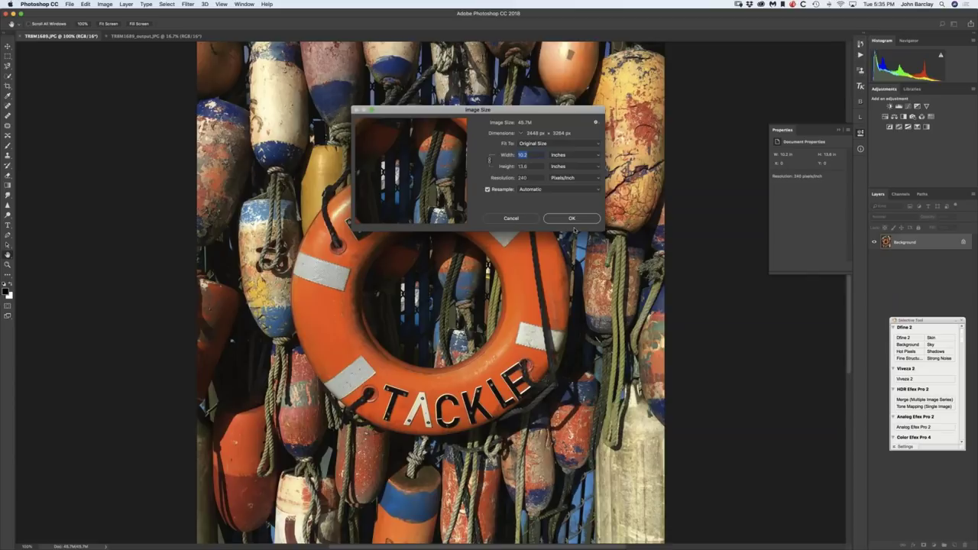
pyautogui.scroll(1, 575, 229)
pyautogui.press('Escape')
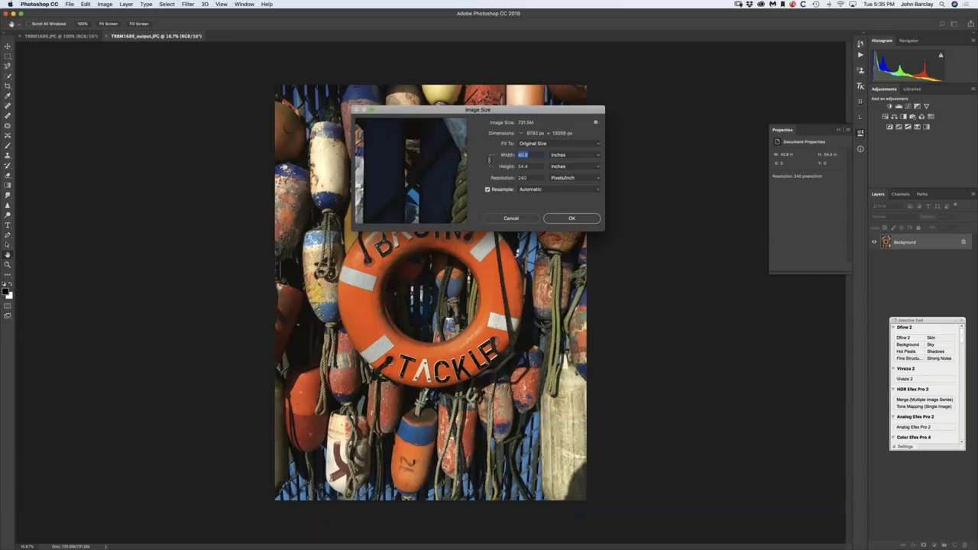
pyautogui.click(581, 218)
# Examine the enlarged buoy photo at 50%, from the life ring down to the TACKLE lettering and the lower buoys
pyautogui.press('super+0')
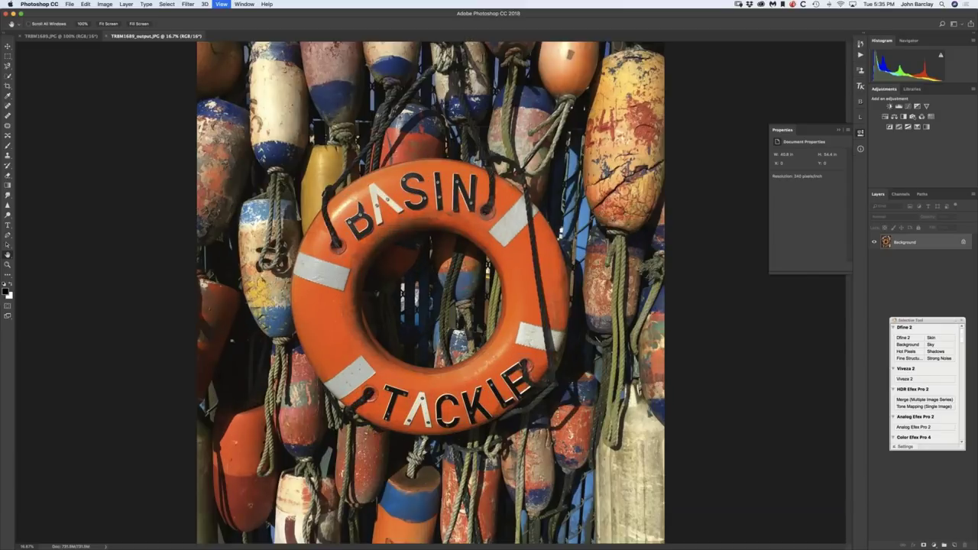
pyautogui.press('super+plus')
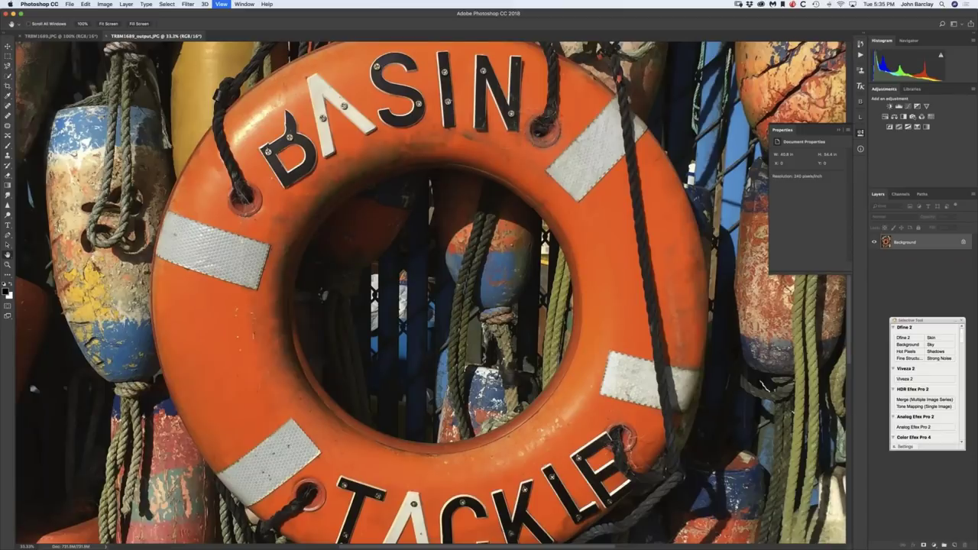
pyautogui.press('super+plus')
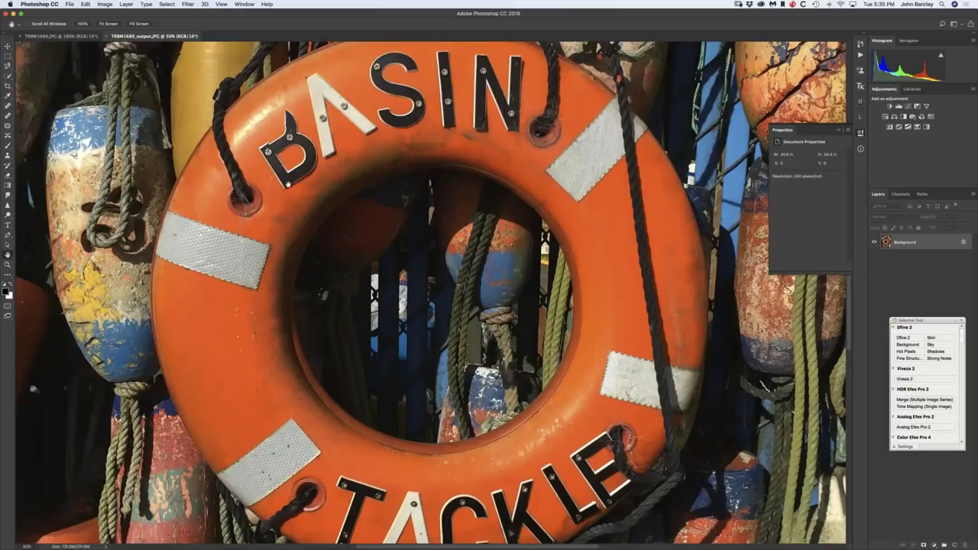
pyautogui.moveTo(283, 389); pyautogui.dragTo(339, 240)
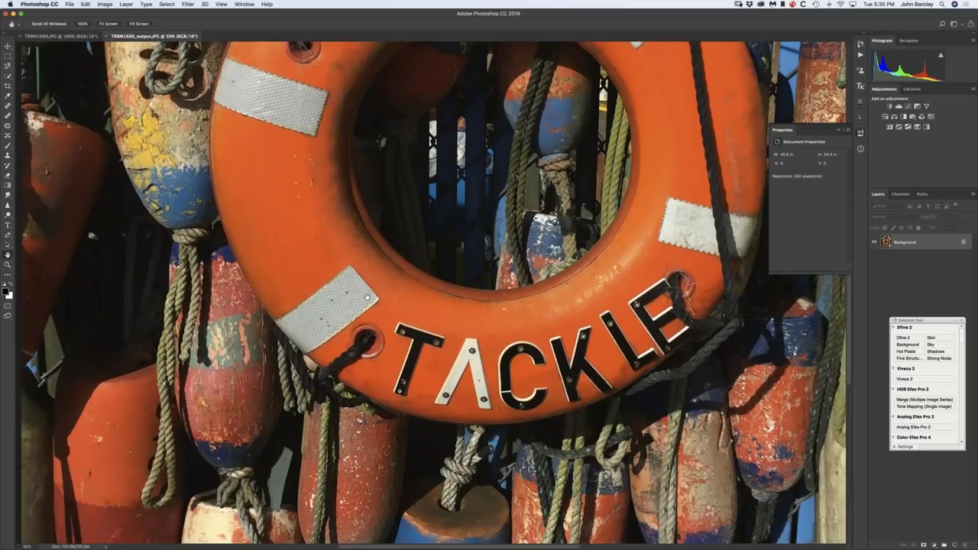
pyautogui.moveTo(367, 297); pyautogui.dragTo(381, 265)
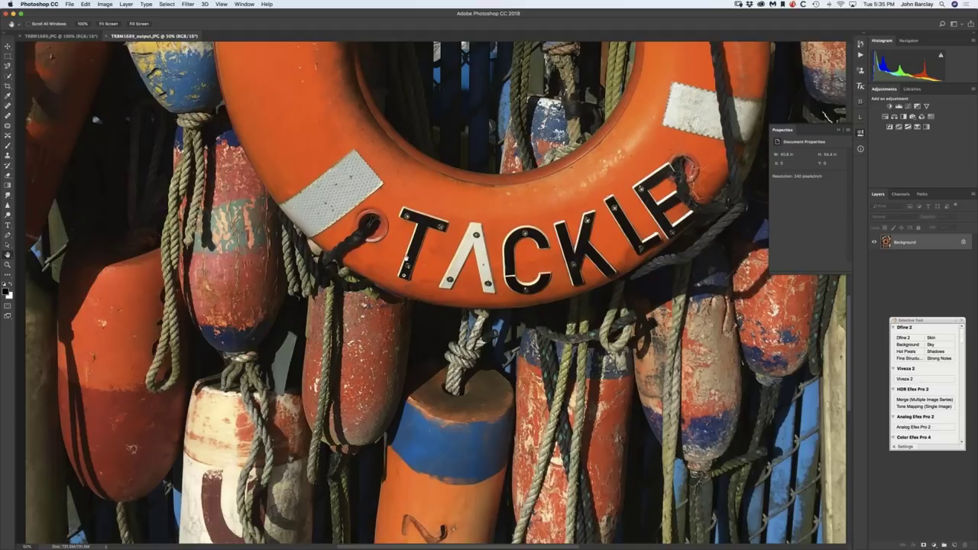
pyautogui.scroll(-2, 436, 293)
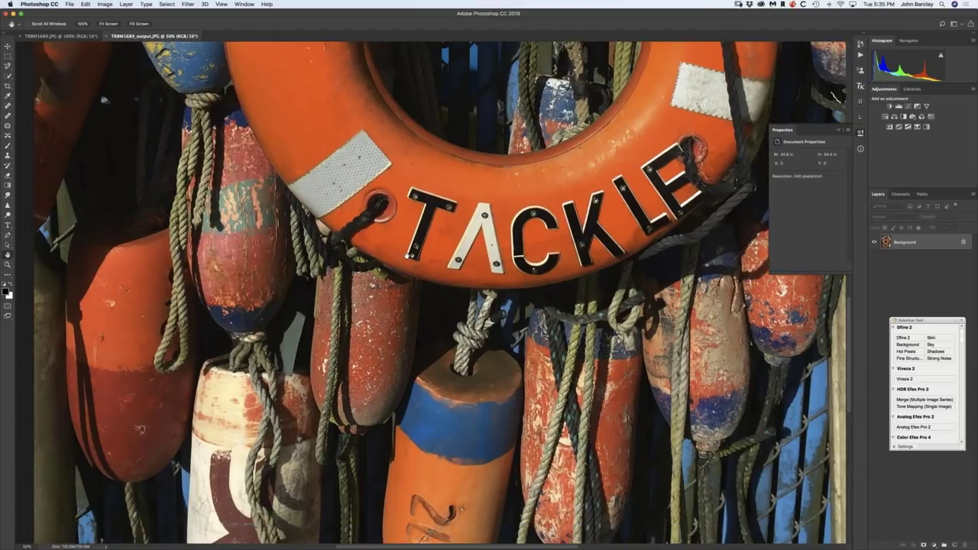
pyautogui.scroll(-5, 442, 295)
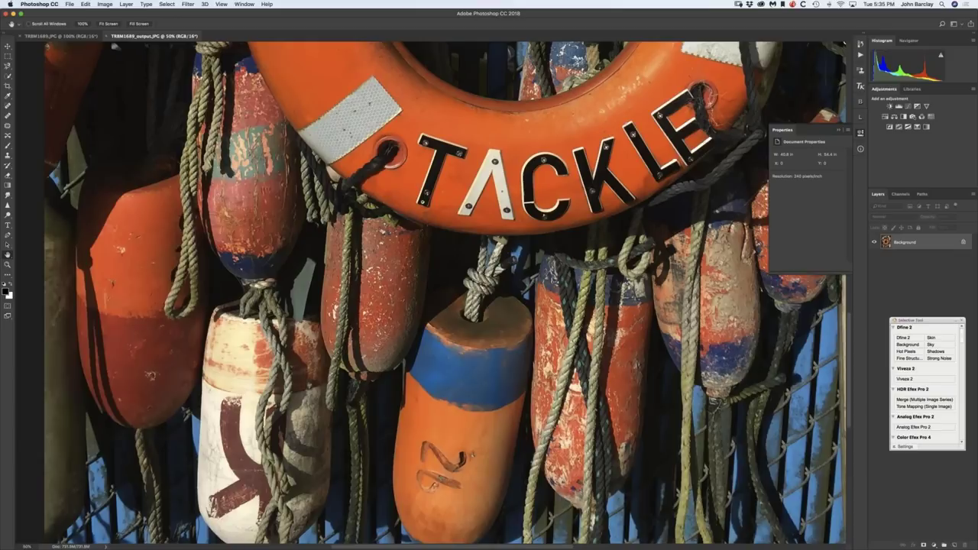
# View the original buoy photo at 200%, framing the same TACKLE lettering and lower buoys
pyautogui.hotkey('ctrl', 'Tab')
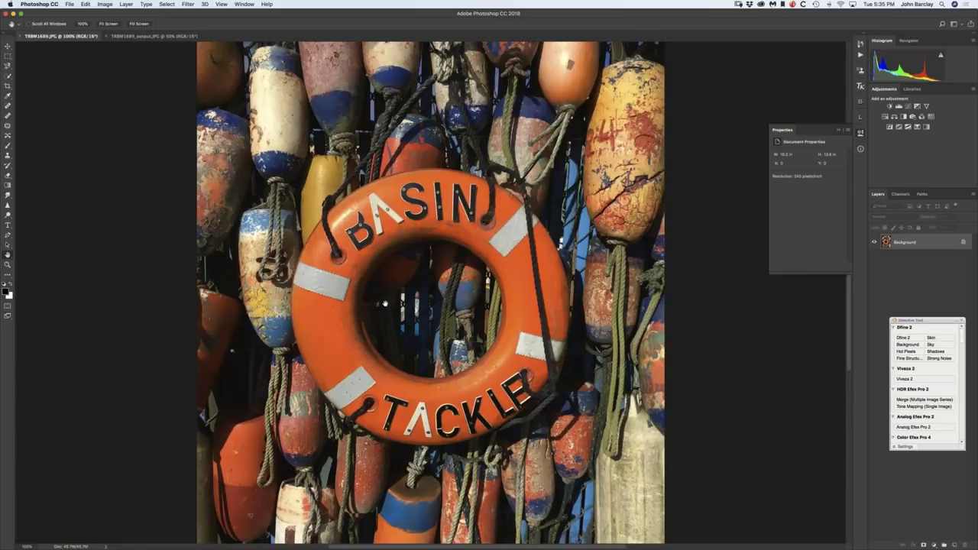
pyautogui.hotkey('ctrl', '=')
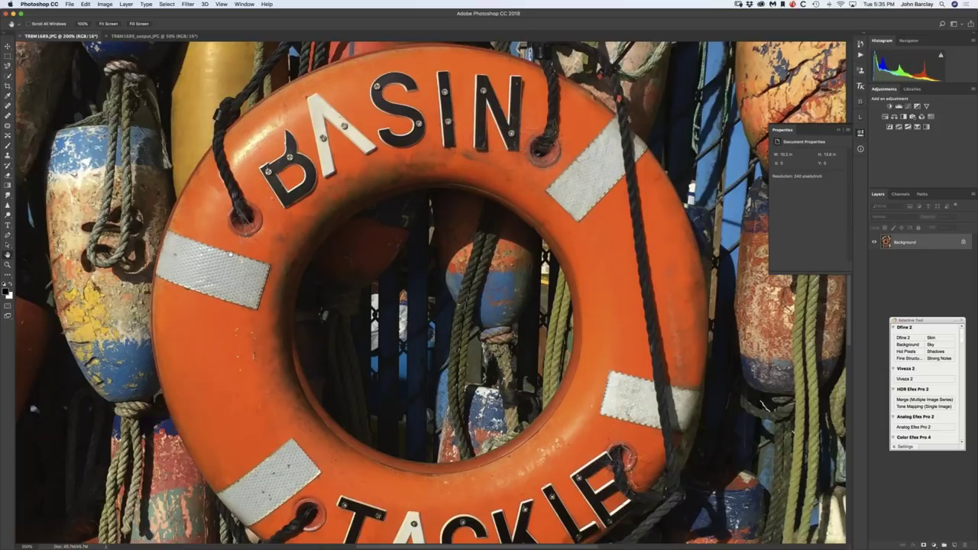
pyautogui.scroll(-5, 229, 254)
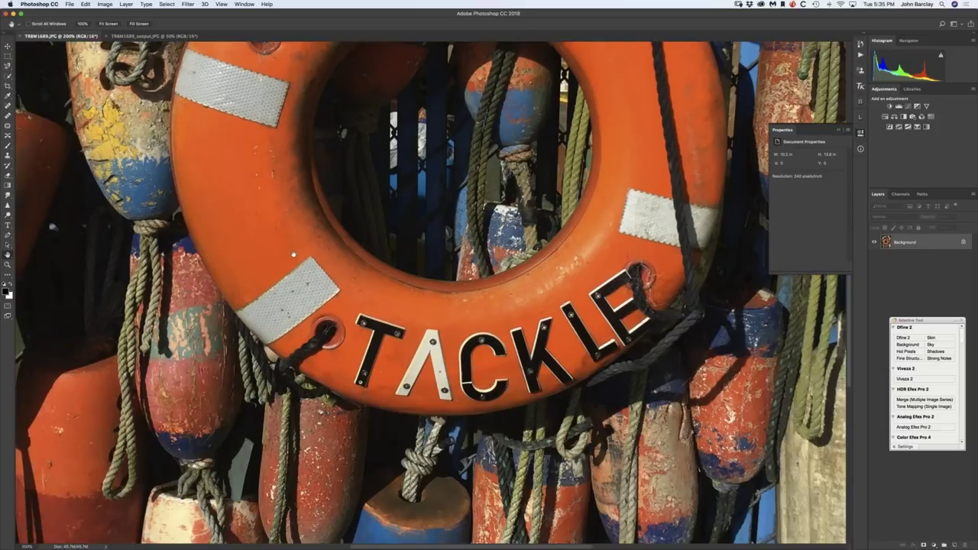
pyautogui.scroll(-4, 293, 255)
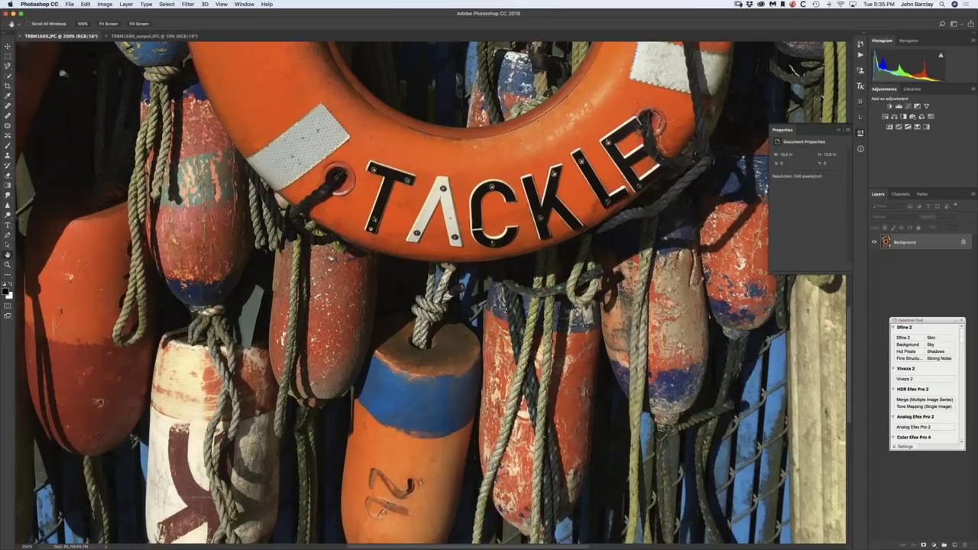
# Compare the detail in the original and enlarged buoy photos by switching between the two documents
pyautogui.press('f')
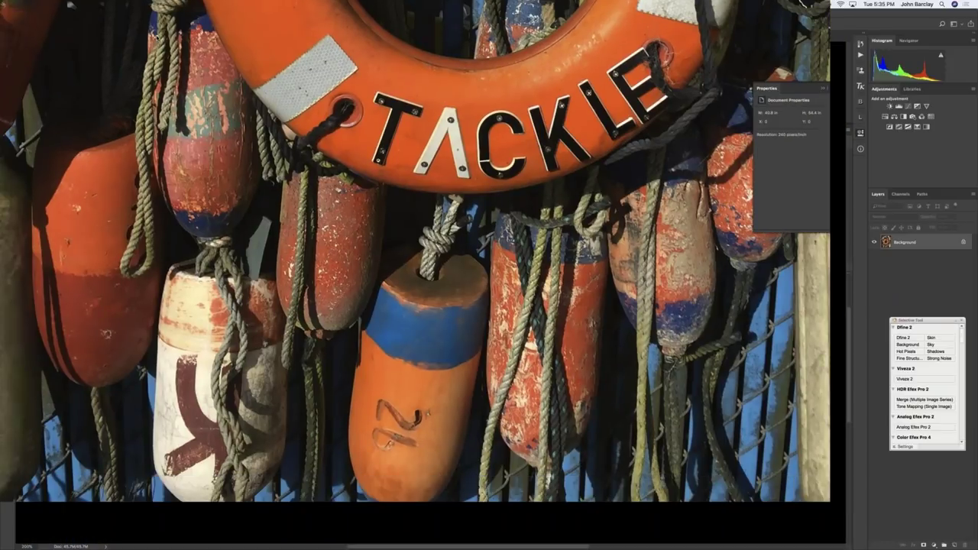
pyautogui.press('f')
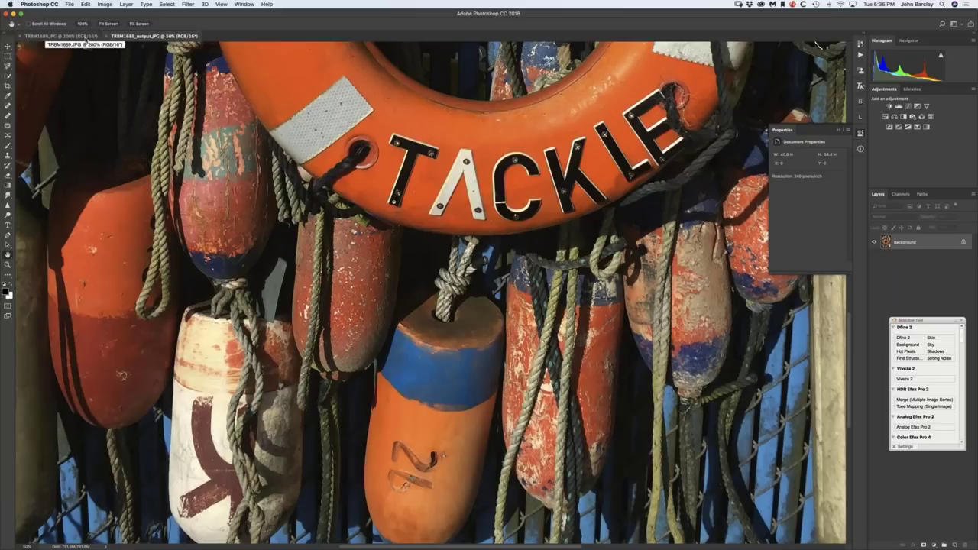
pyautogui.press('f')
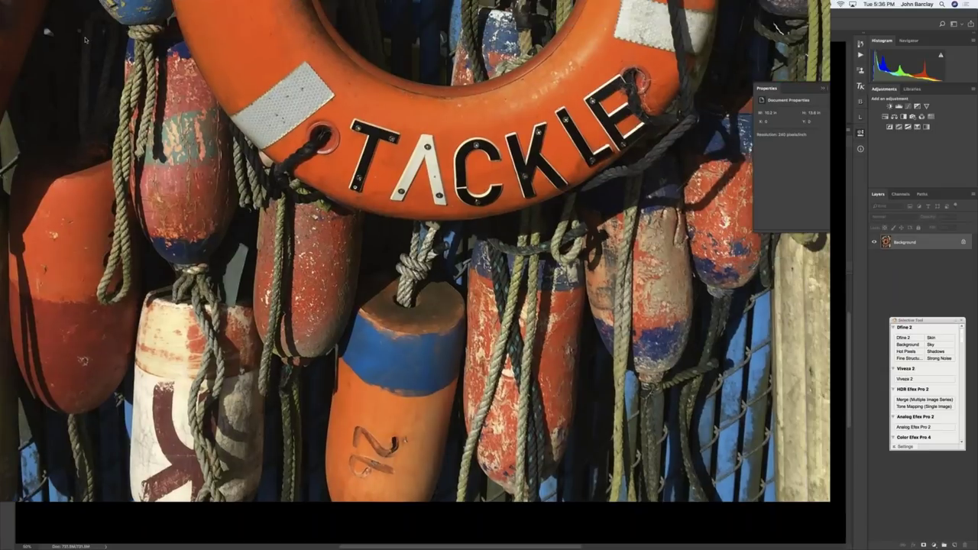
pyautogui.press('f')
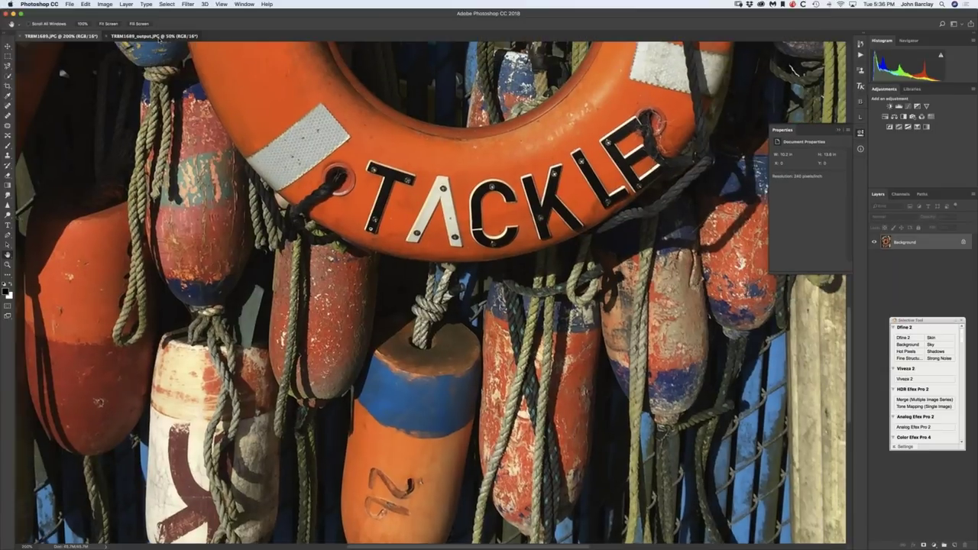
pyautogui.click(159, 37)
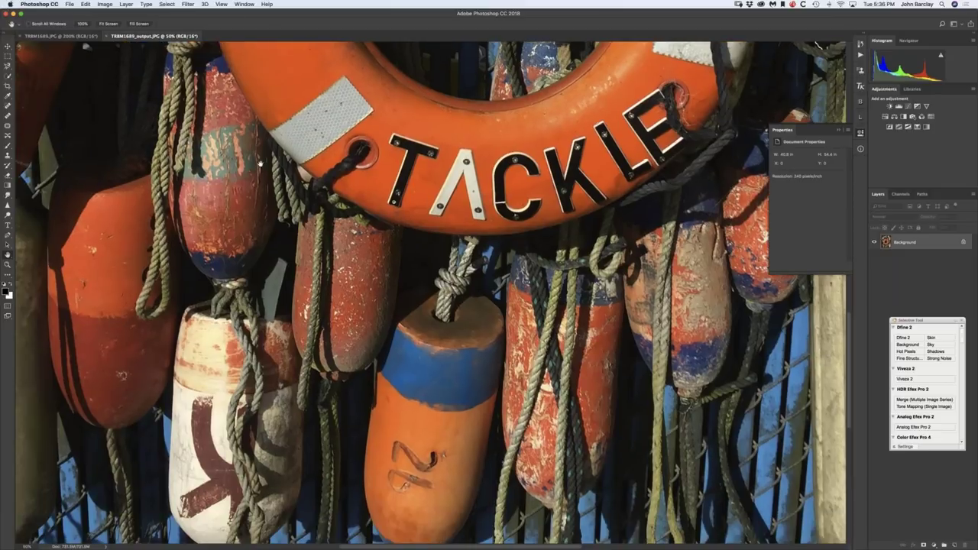
# Check the image size of the enlarged buoy photo again, cancelling without changing it
pyautogui.click(105, 4)
pyautogui.press('super+alt+i')
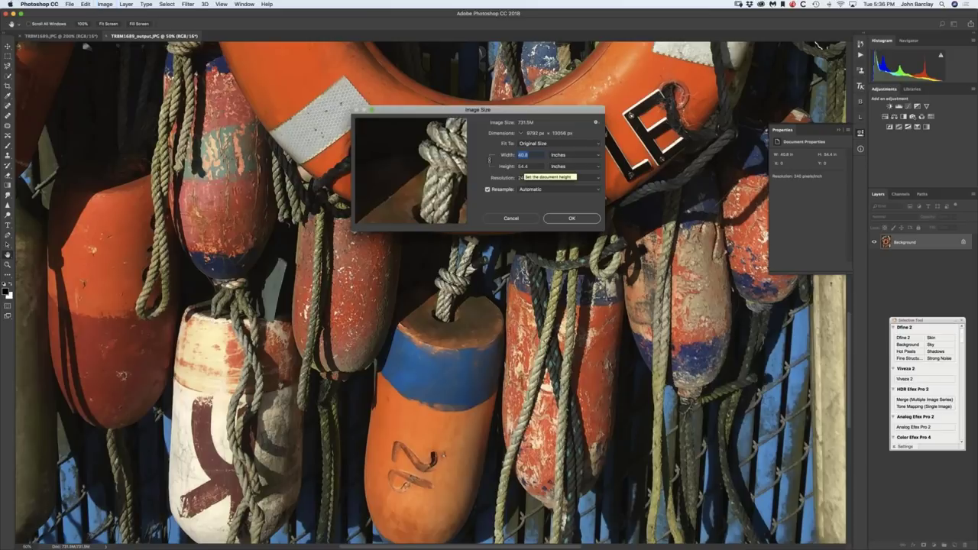
pyautogui.click(512, 218)
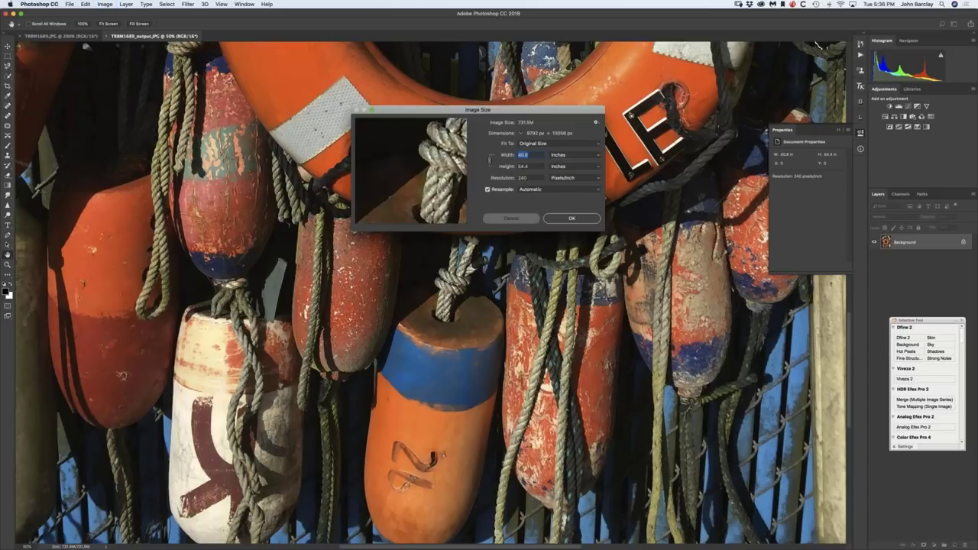
# Close TRBM1689_output.JPG and TRBM1689.JPG without saving changes
pyautogui.press('super+w')
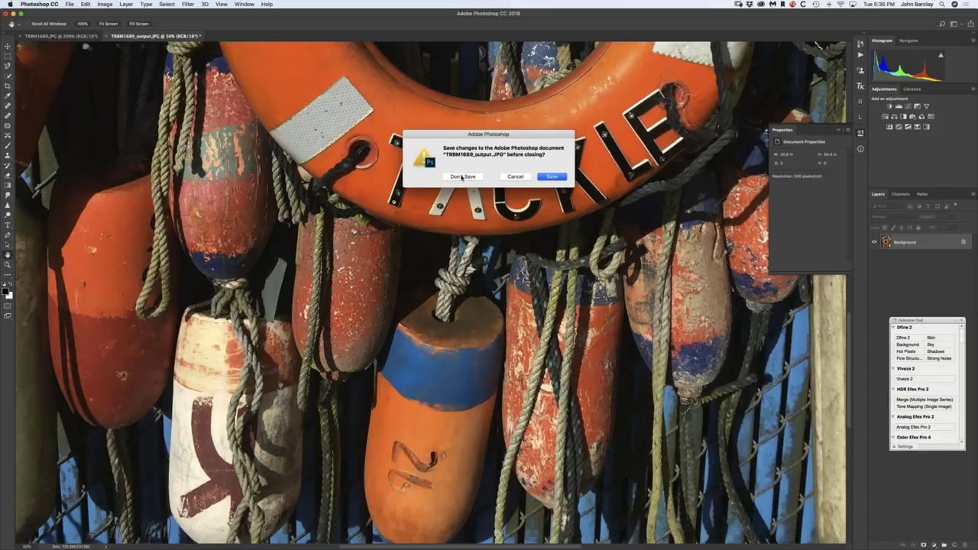
pyautogui.click(462, 176)
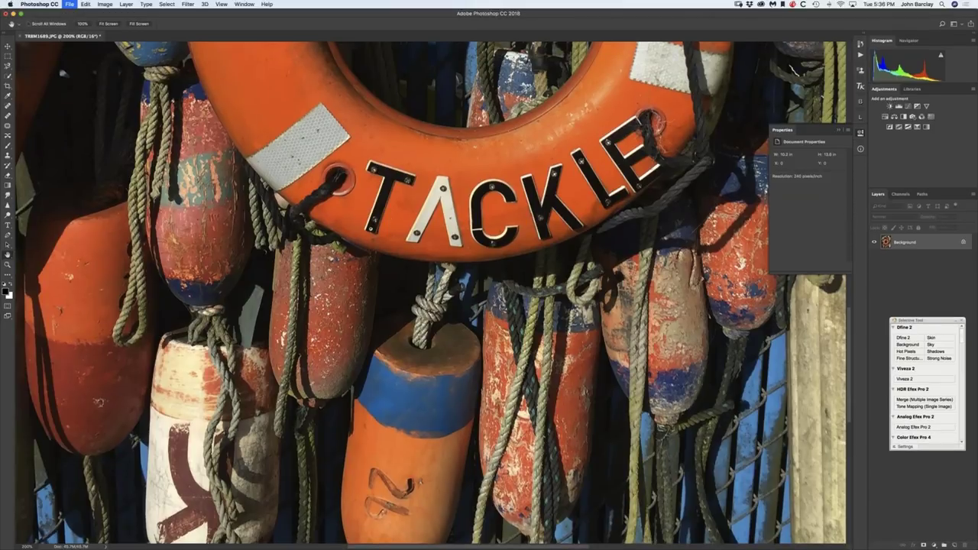
pyautogui.press('super+w')
pyautogui.click(458, 176)
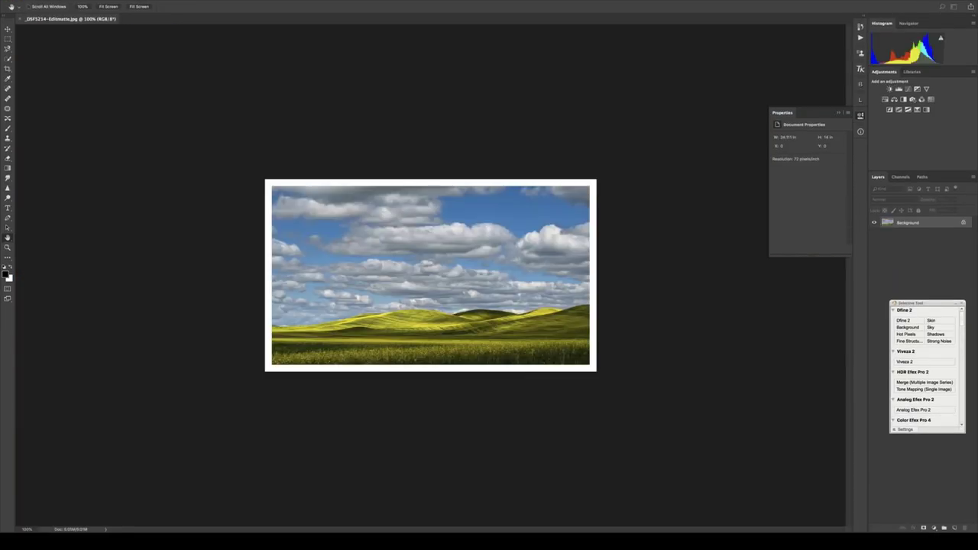
# Switch to Lightroom, select both Tuscan building photos starting with _DSF4011.RAF, and open them in Photoshop as copies with Lightroom adjustments
pyautogui.moveTo(385, 539)
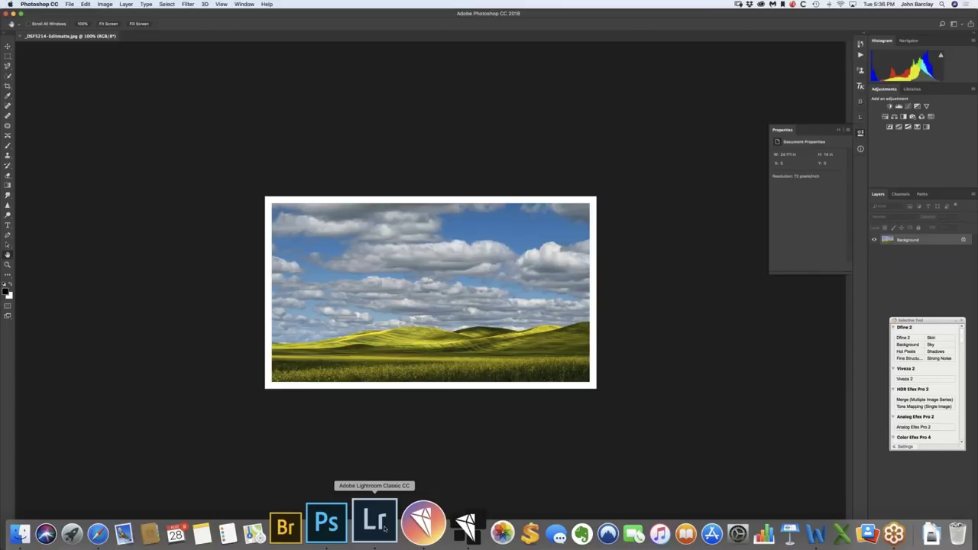
pyautogui.click(385, 539)
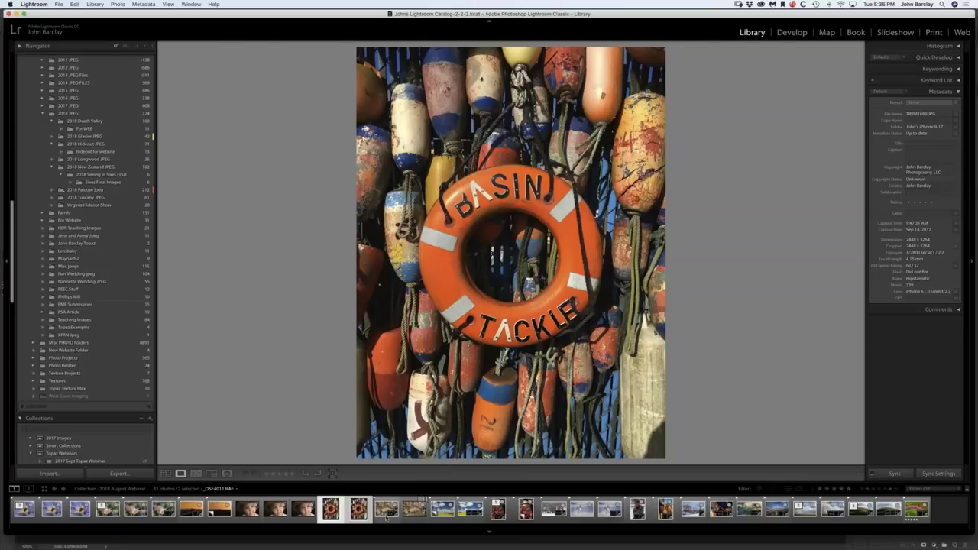
pyautogui.click(386, 510)
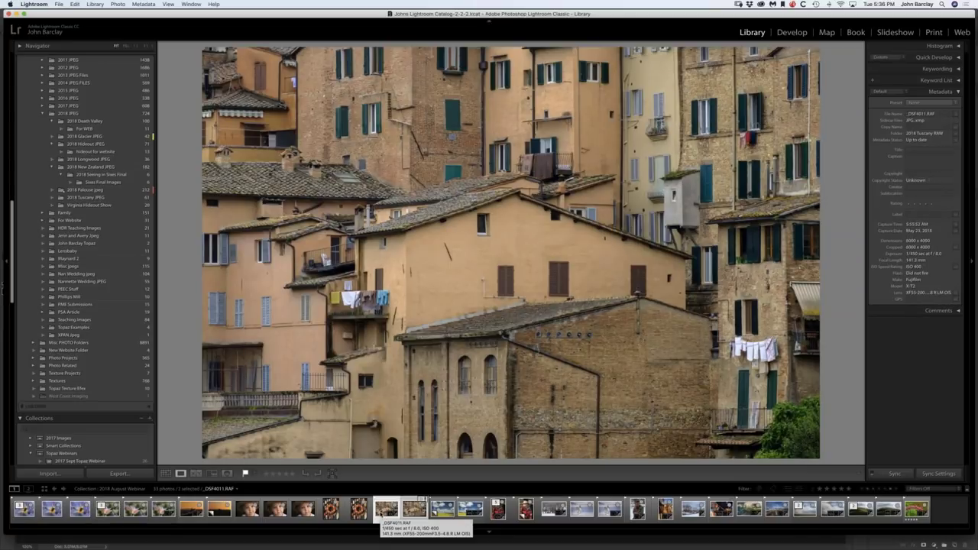
pyautogui.rightClick(387, 509)
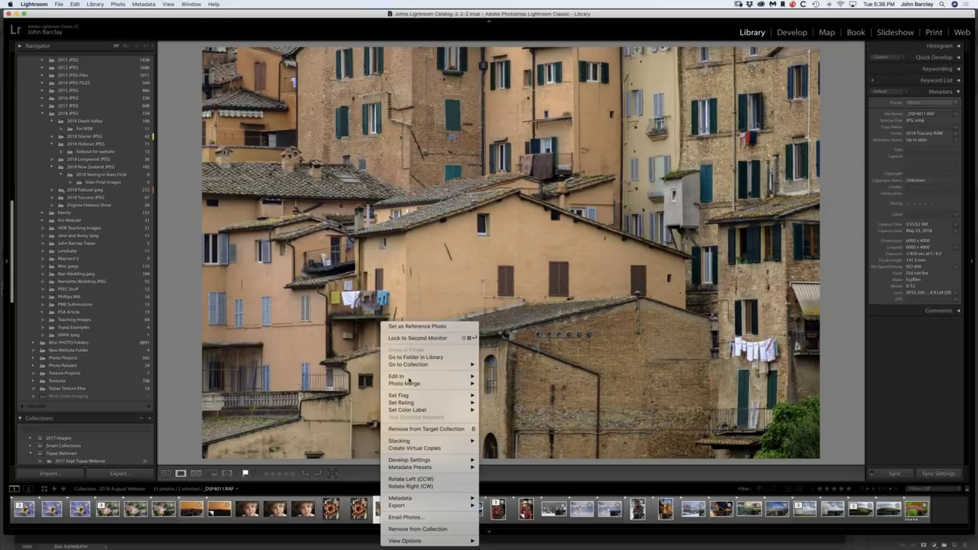
pyautogui.moveTo(413, 376)
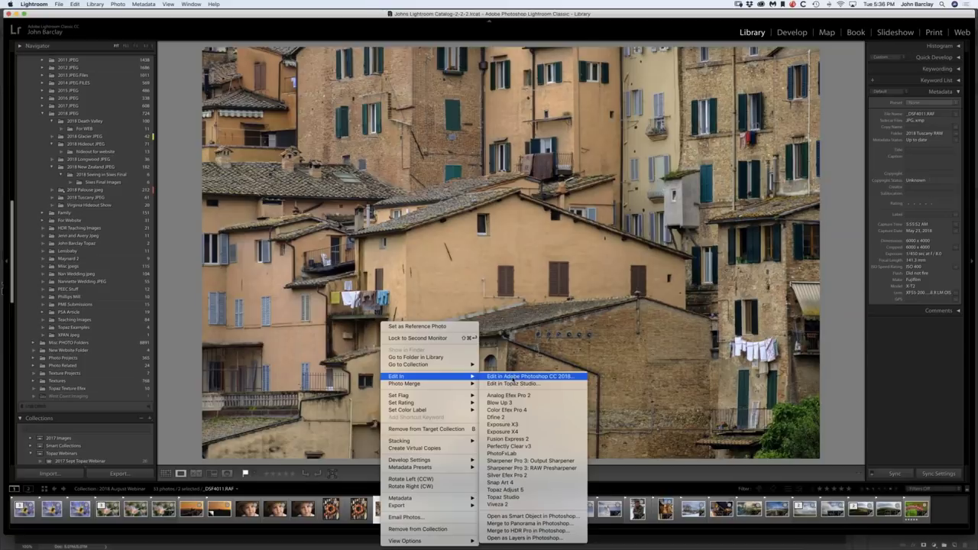
pyautogui.click(513, 377)
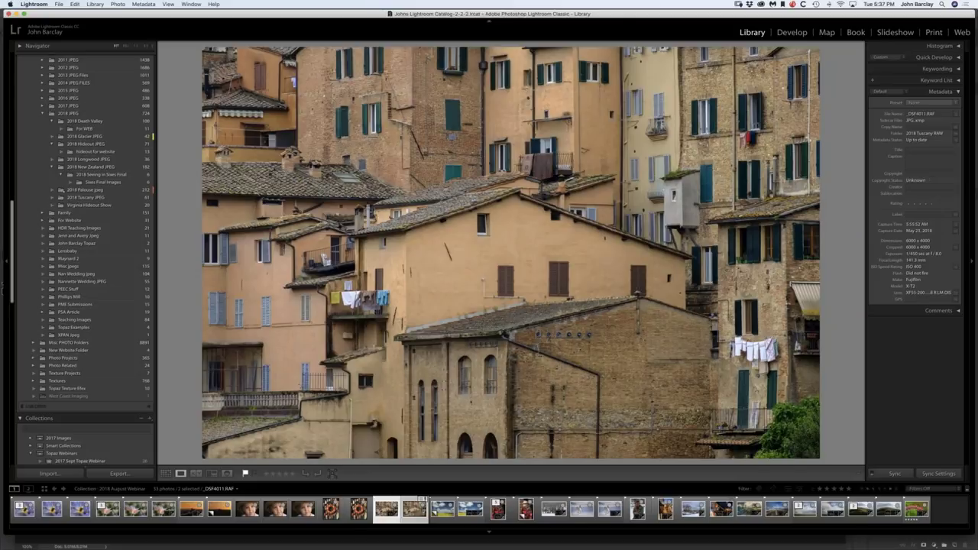
pyautogui.press('super+e')
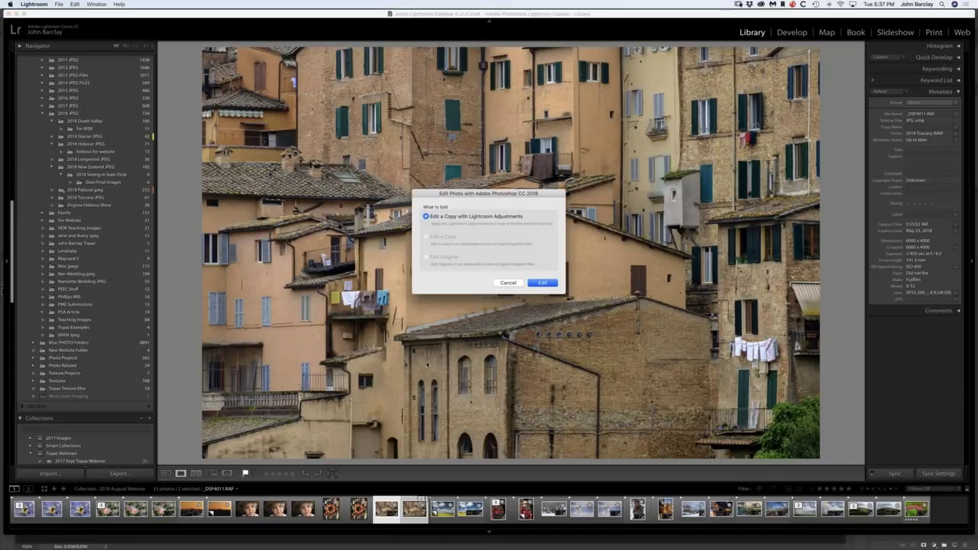
pyautogui.press('Return')
pyautogui.moveTo(358, 530)
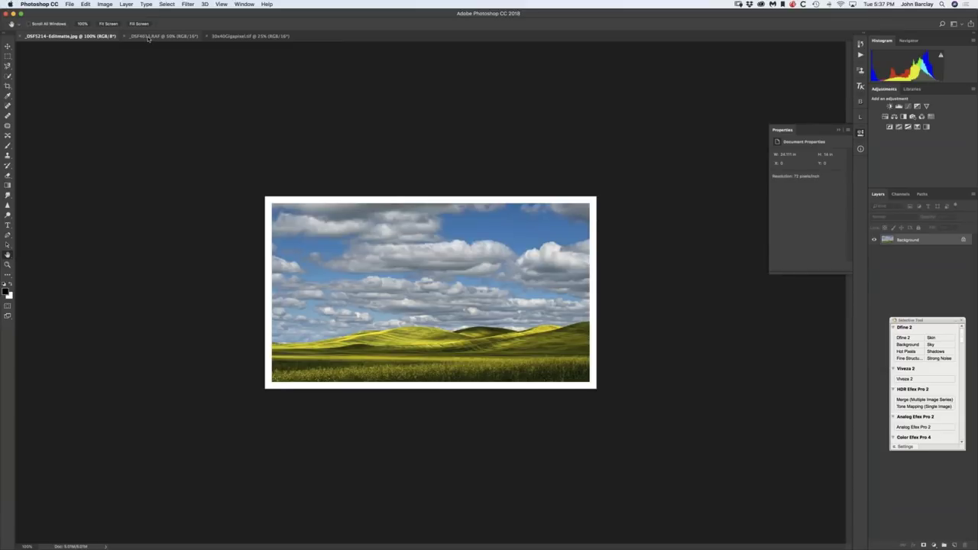
# Check the image sizes of _DSF4011.RAF and 30x40Gigapixel.tif, cancelling each without changes
pyautogui.click(149, 36)
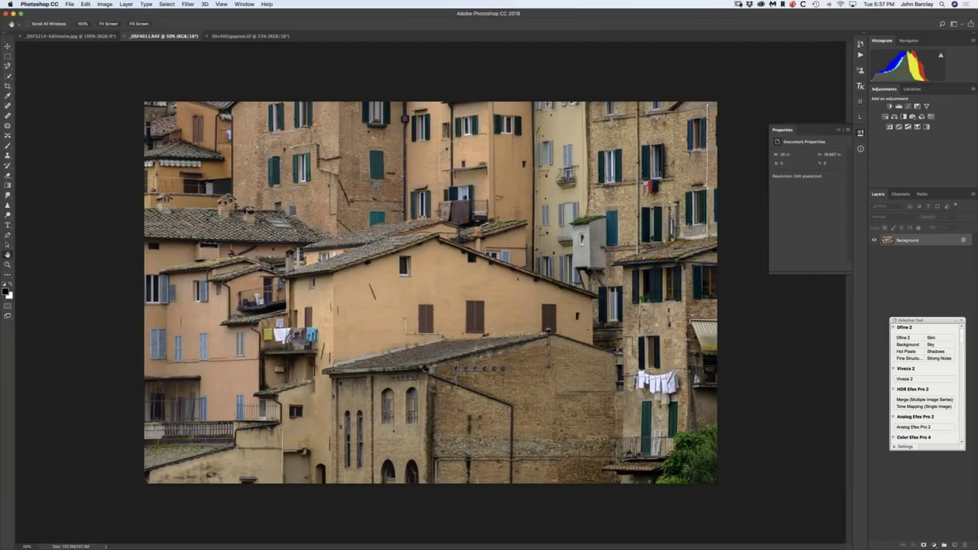
pyautogui.press('super+alt+i')
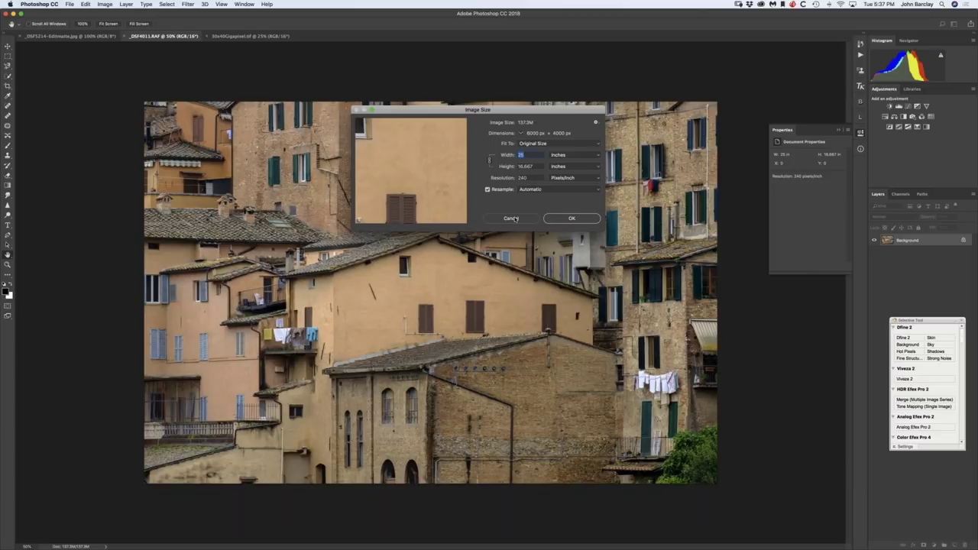
pyautogui.click(512, 218)
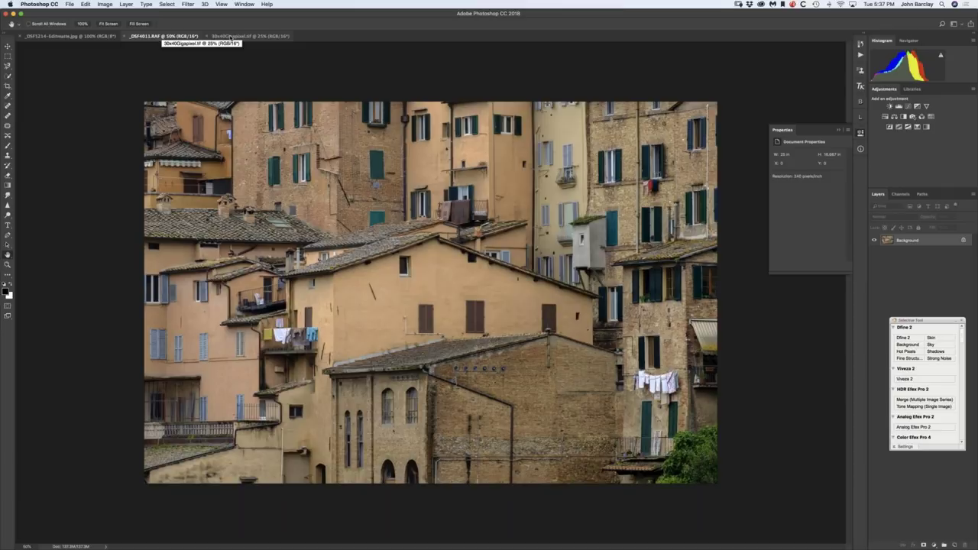
pyautogui.click(231, 37)
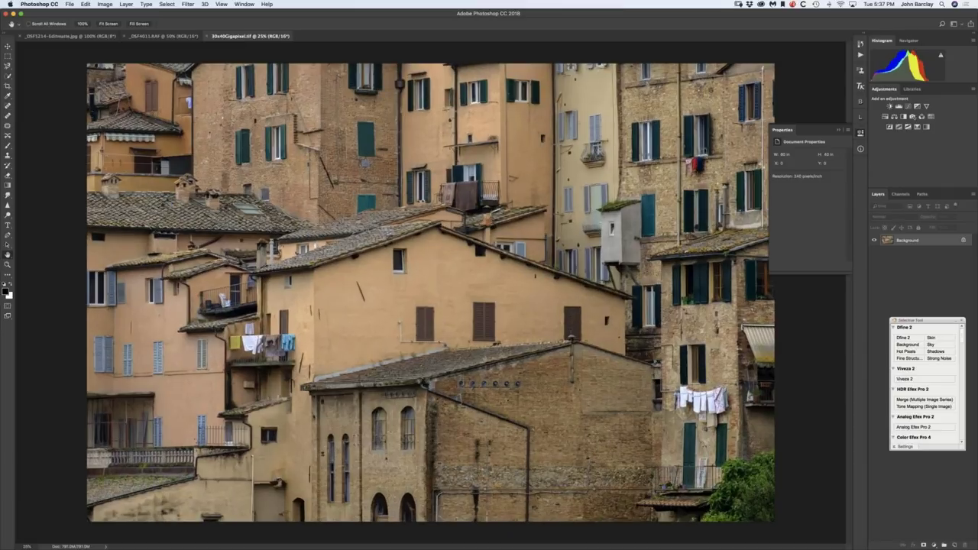
pyautogui.press('super+alt+i')
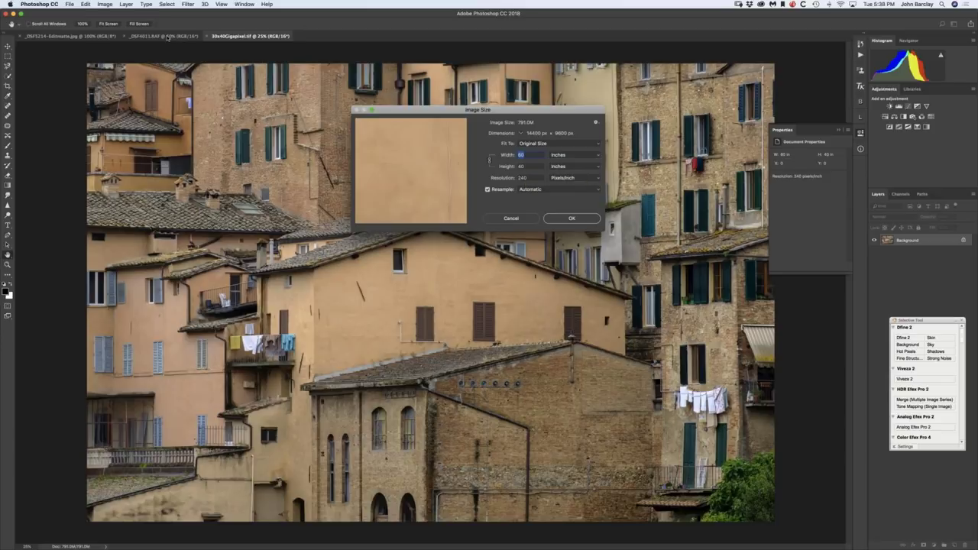
pyautogui.click(519, 219)
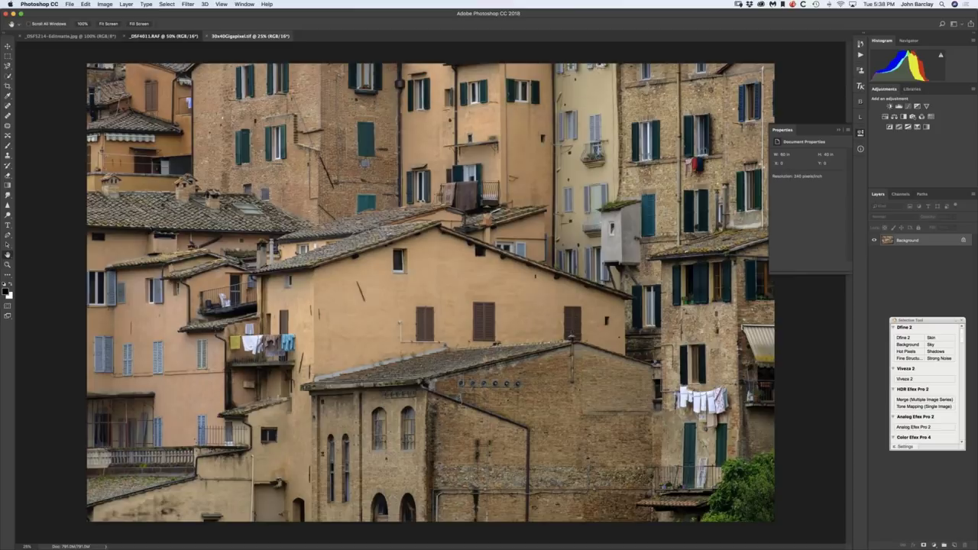
# View the original _DSF4011.RAF at 66.7% and compare it with the enlarged 30x40Gigapixel.tif
pyautogui.hotkey('ctrl', 'shift', 'Tab')
pyautogui.click(221, 3)
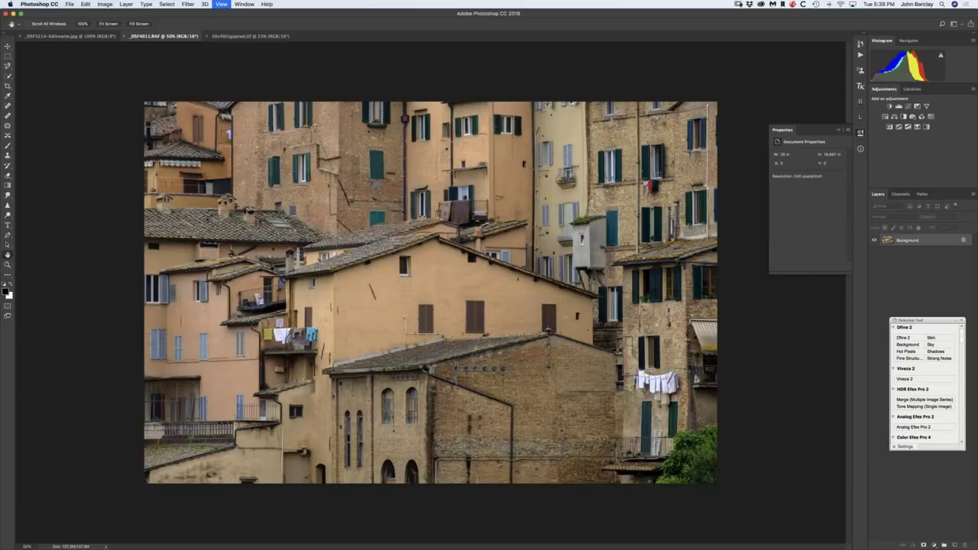
pyautogui.hotkey('ctrl', '+')
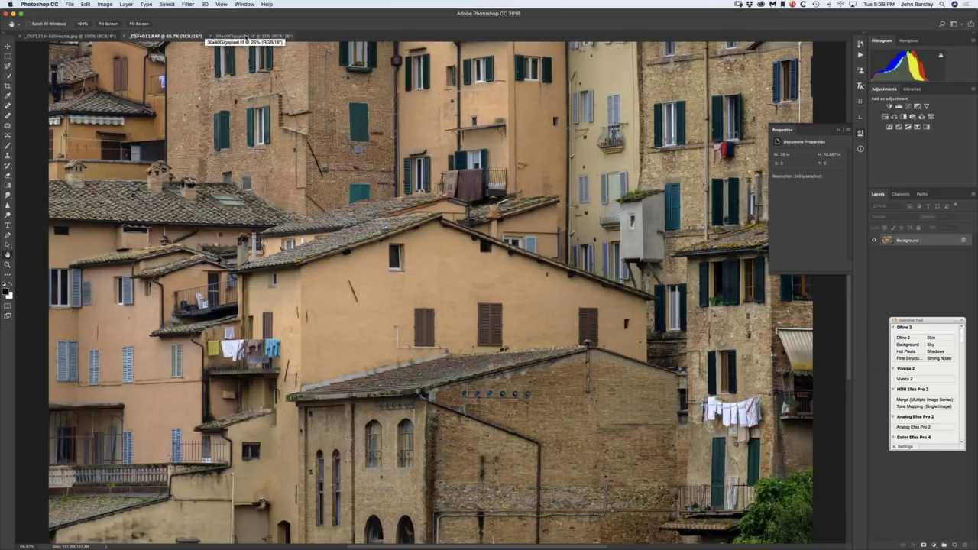
pyautogui.click(246, 36)
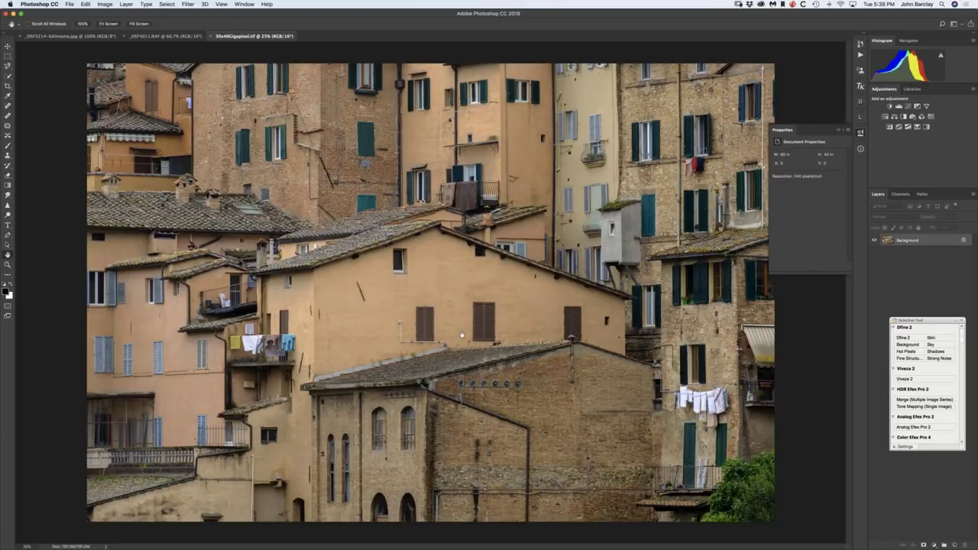
# Close 30x40Gigapixel.tif and _DSF4011.RAF without saving changes
pyautogui.press('super+w')
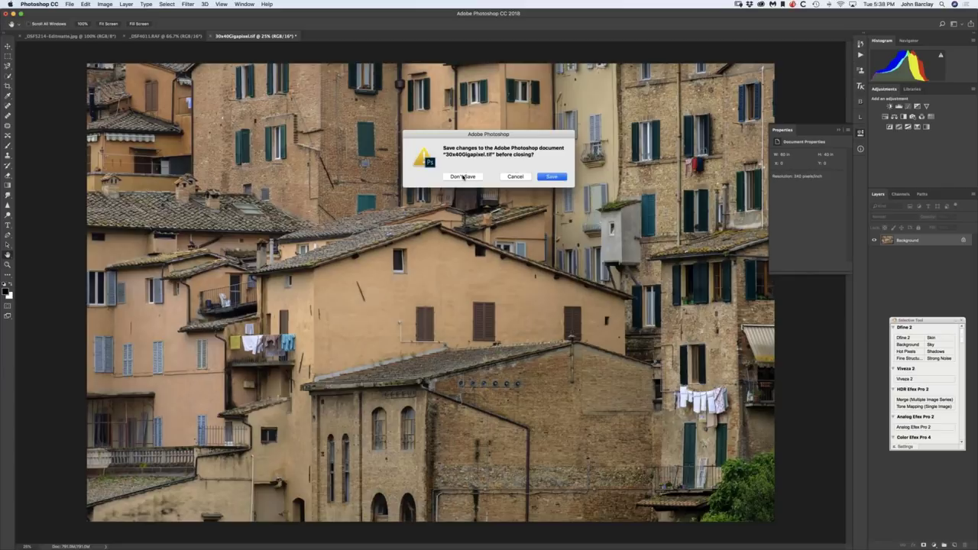
pyautogui.click(463, 177)
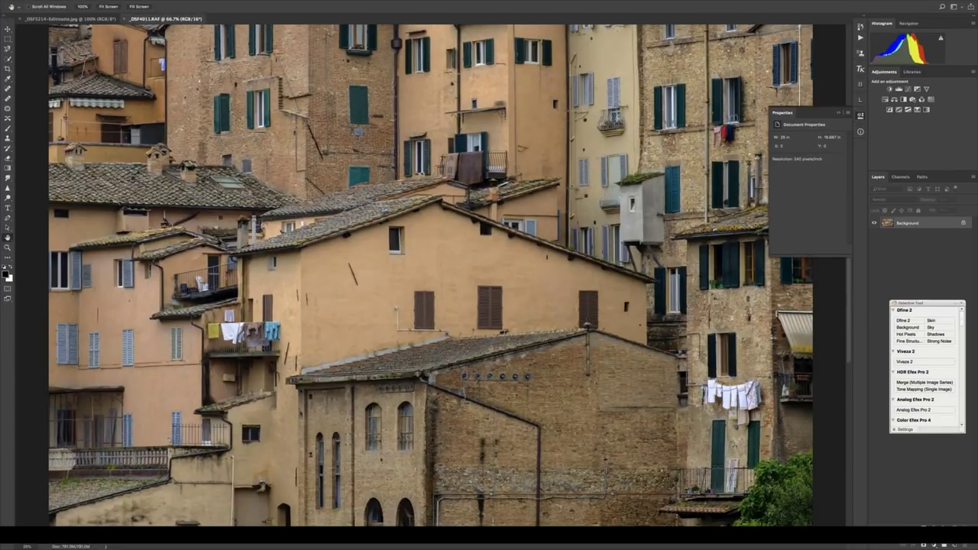
pyautogui.press('super+w')
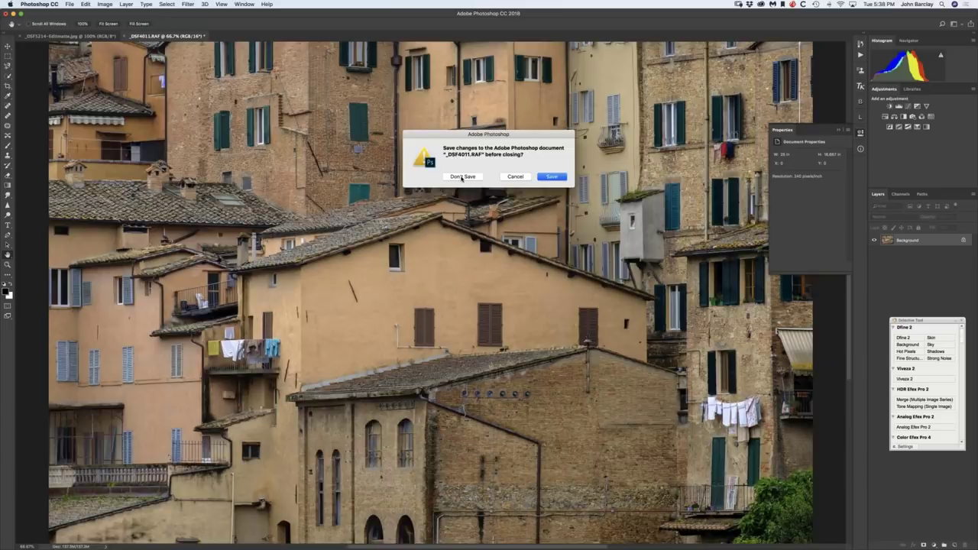
pyautogui.click(463, 184)
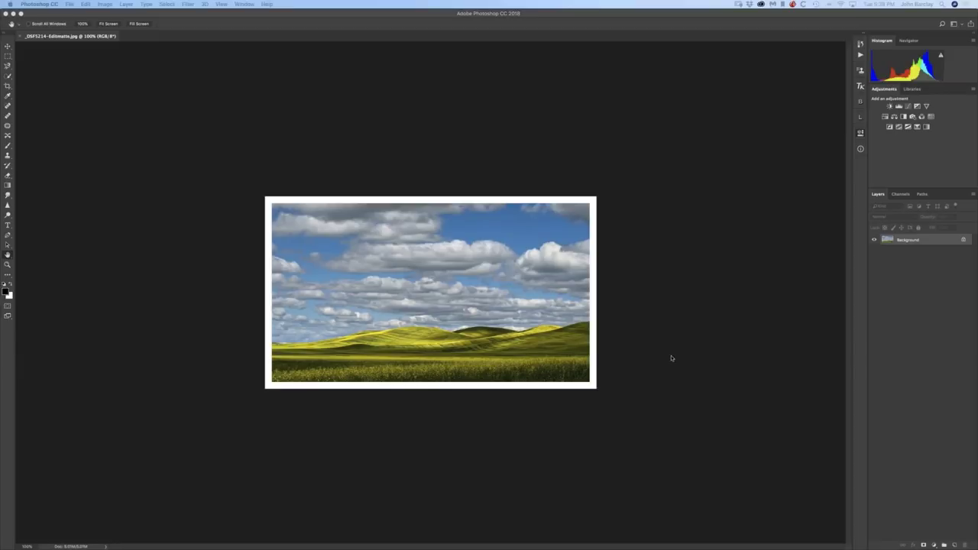
# Switch to Lightroom and show the Detail settings of the yellow field photo in the Develop module
pyautogui.moveTo(408, 547)
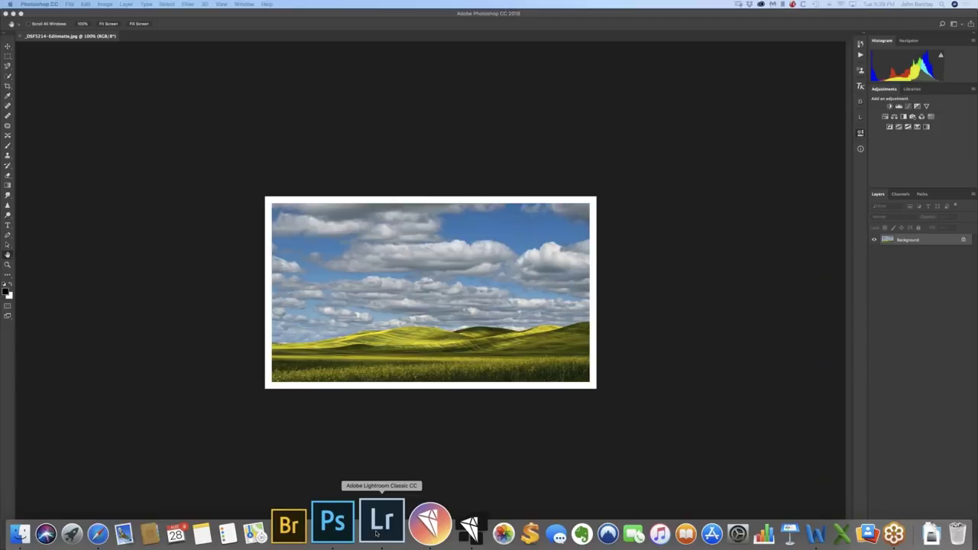
pyautogui.click(376, 534)
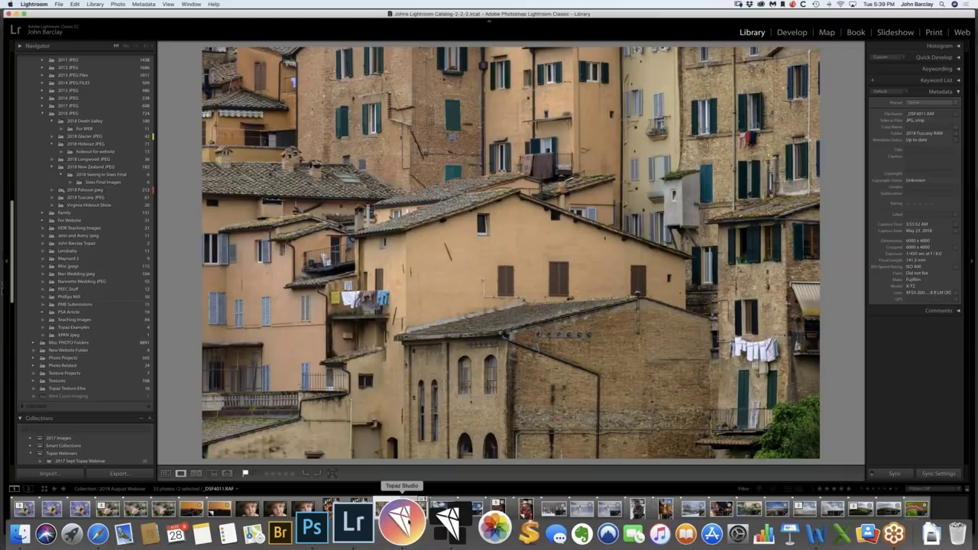
pyautogui.click(406, 523)
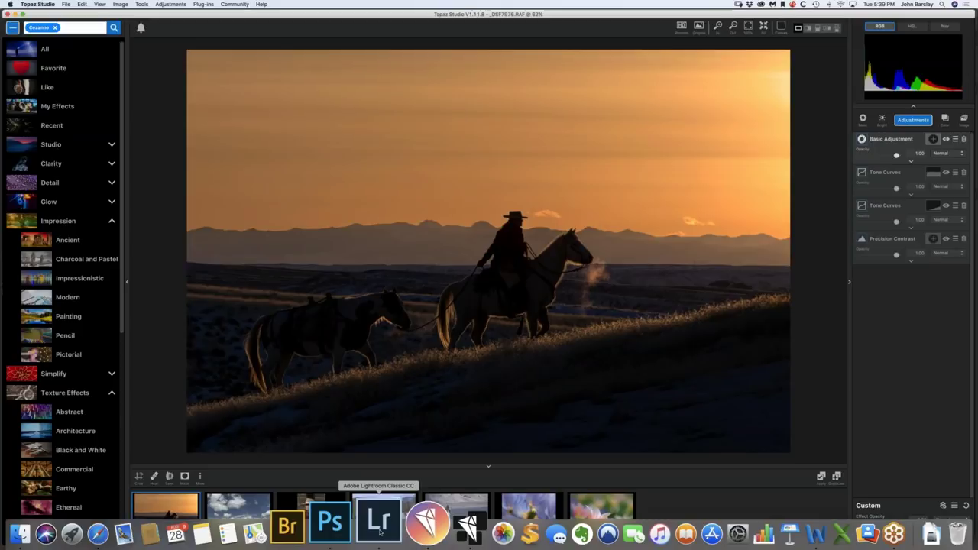
pyautogui.click(380, 522)
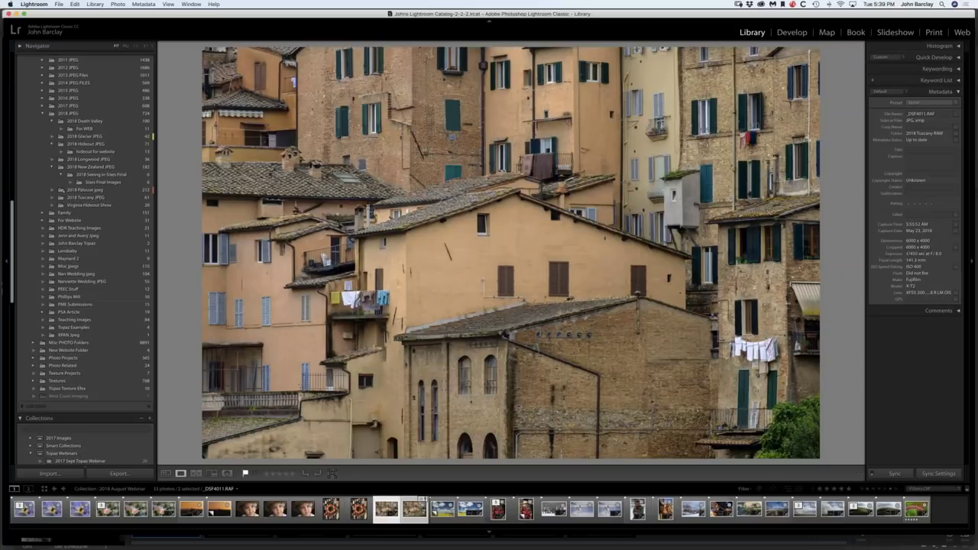
pyautogui.press('d')
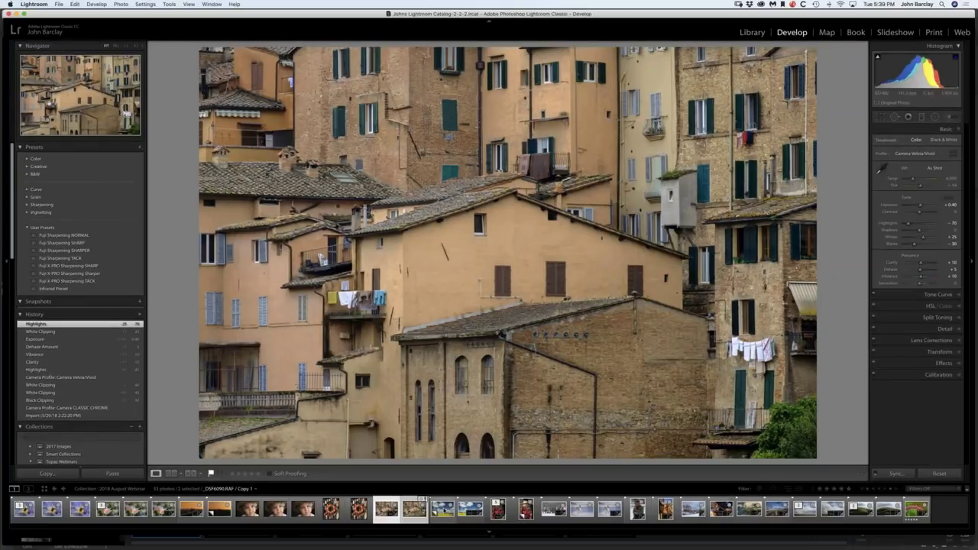
pyautogui.press('Right')
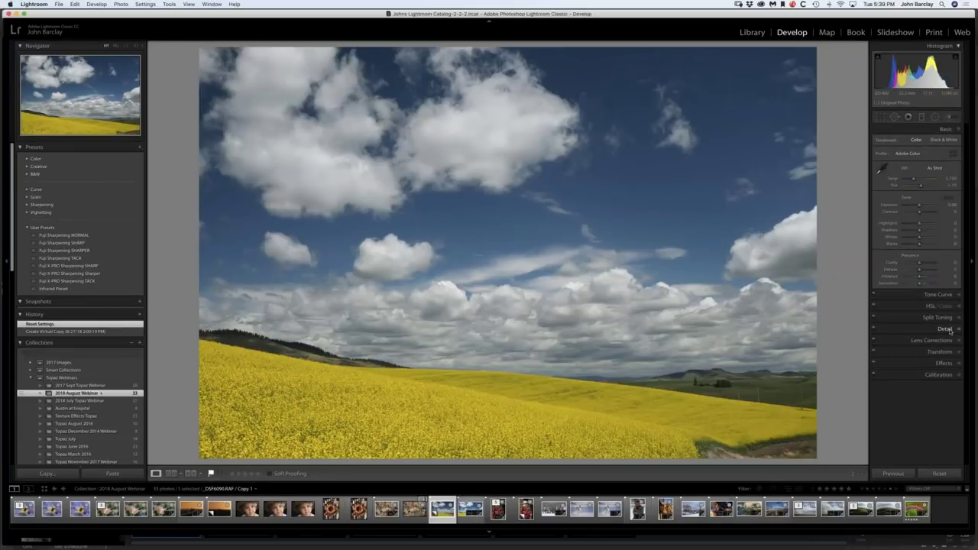
pyautogui.click(948, 330)
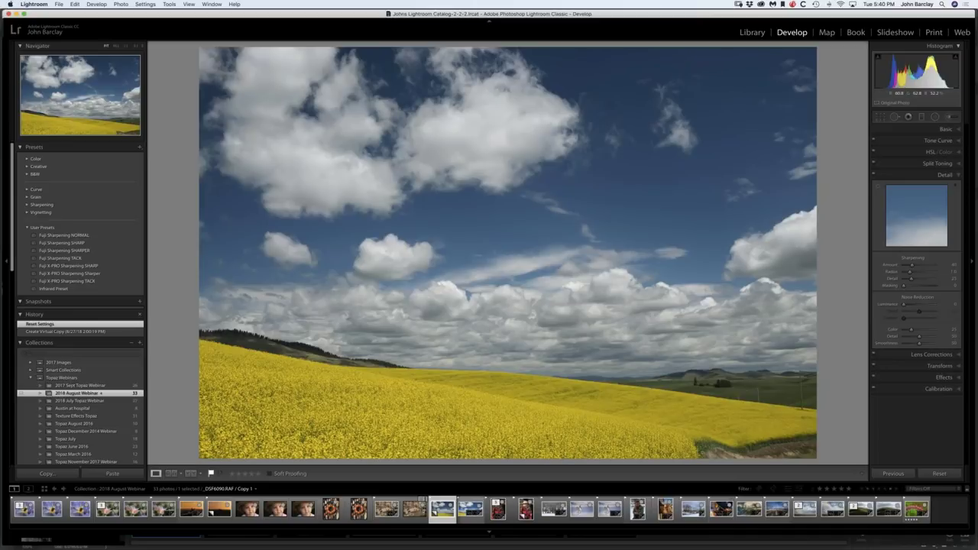
# Switch to Topaz Studio and display the yellow field photo _DSF6090.RAF
pyautogui.moveTo(387, 527)
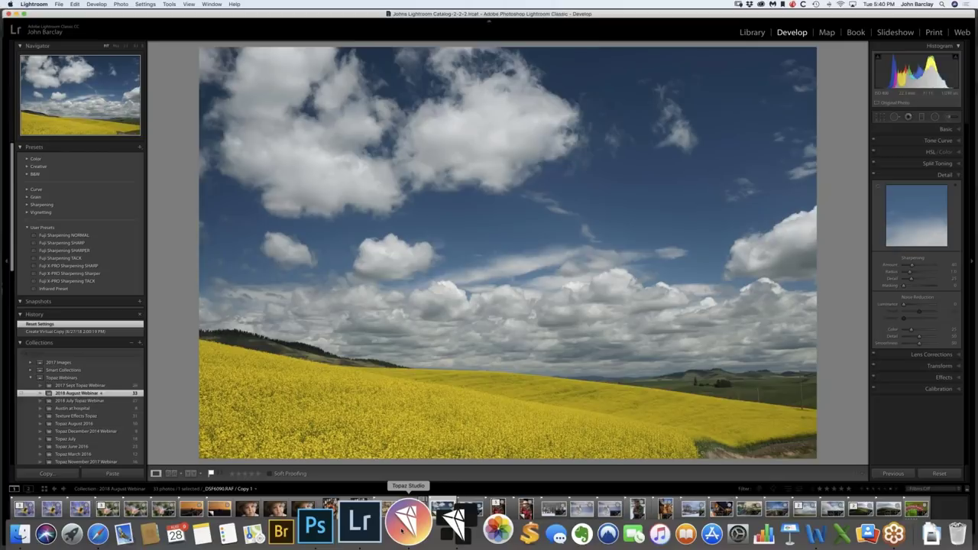
pyautogui.click(403, 528)
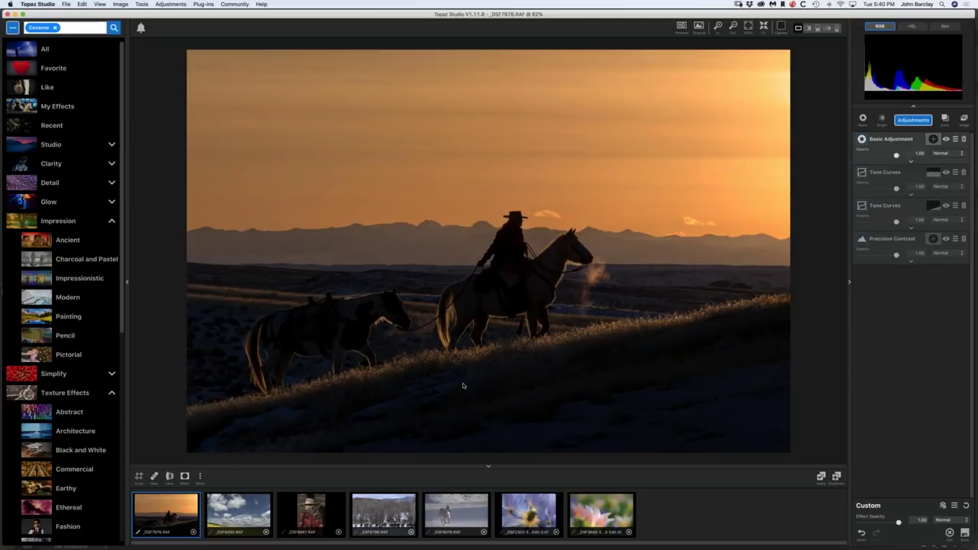
pyautogui.click(250, 511)
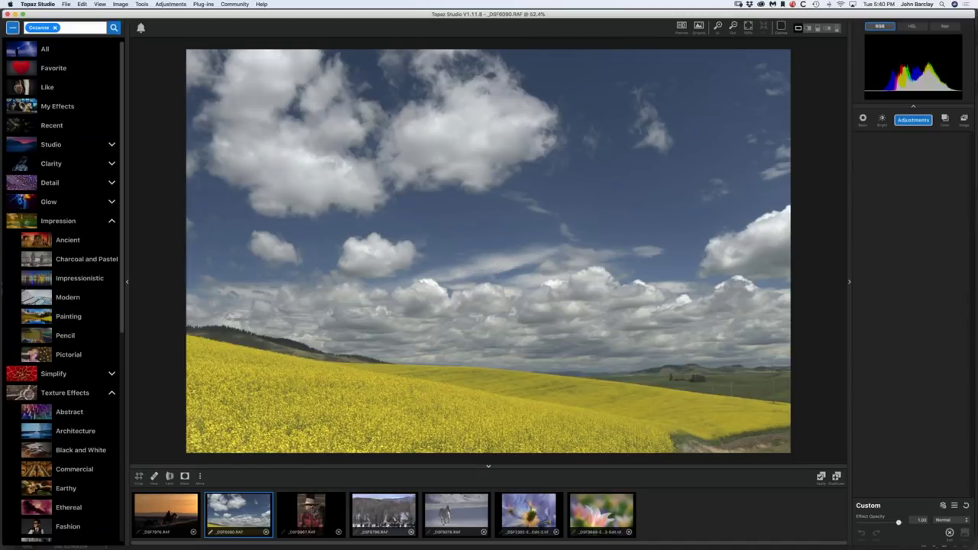
# Reduce the Healing Brush size and heal a short vertical stroke in the blue sky beside the large cloud
pyautogui.click(153, 477)
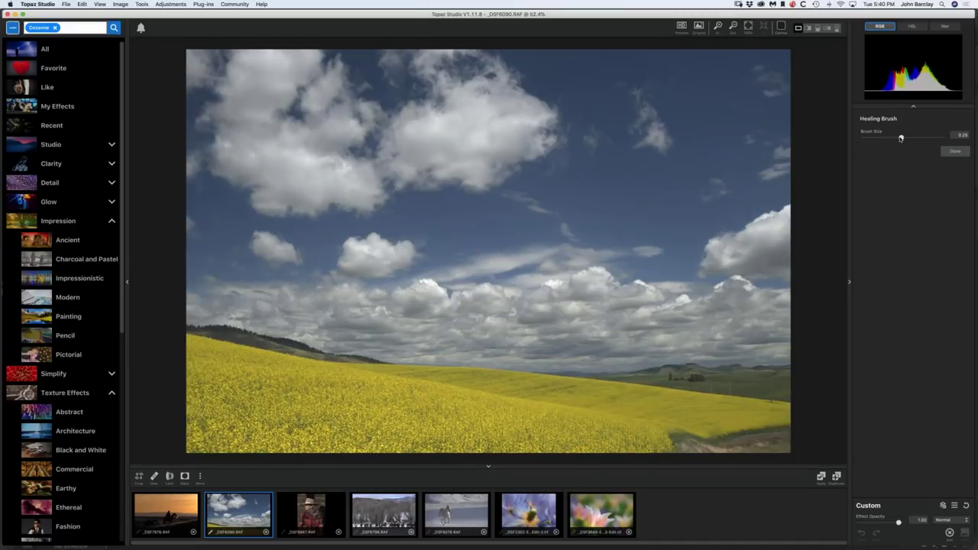
pyautogui.moveTo(901, 138); pyautogui.dragTo(887, 138)
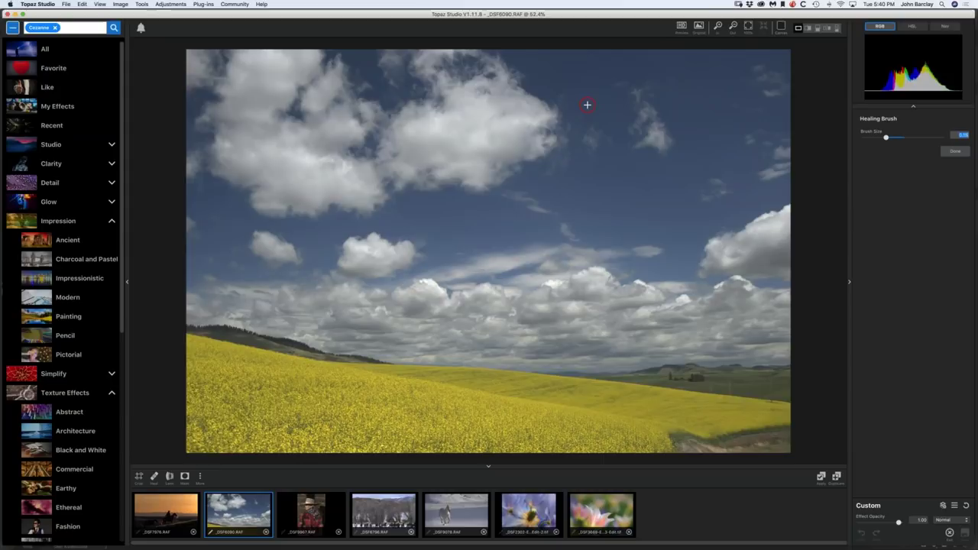
pyautogui.moveTo(587, 104); pyautogui.dragTo(590, 137)
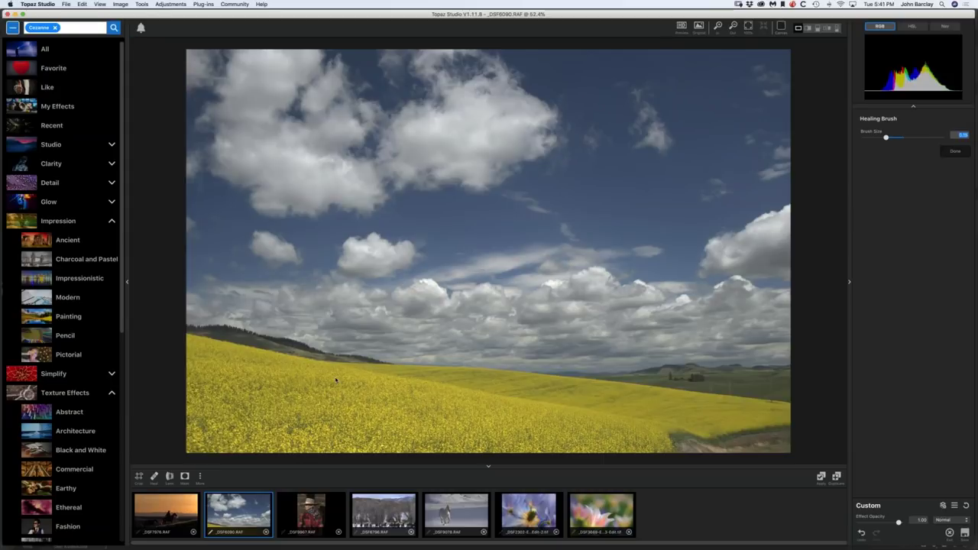
# Crop the yellow field photo with an unconstrained aspect ratio, trimming a strip off its bottom edge
pyautogui.press('c')
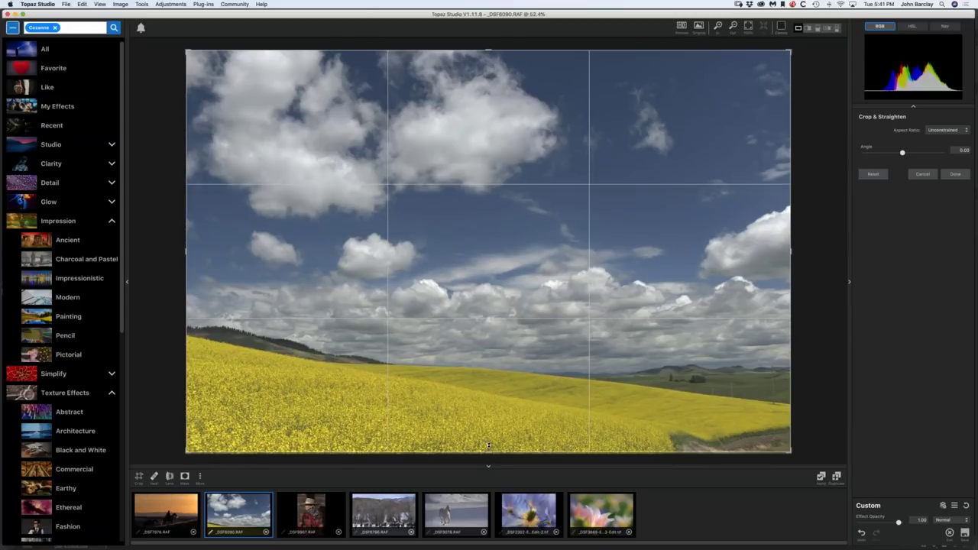
pyautogui.moveTo(489, 446); pyautogui.dragTo(488, 437)
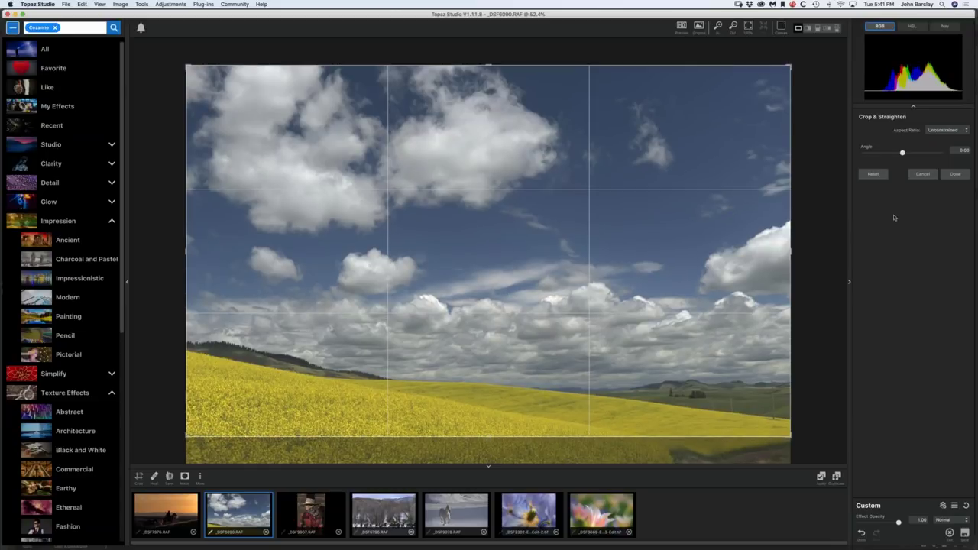
pyautogui.click(955, 174)
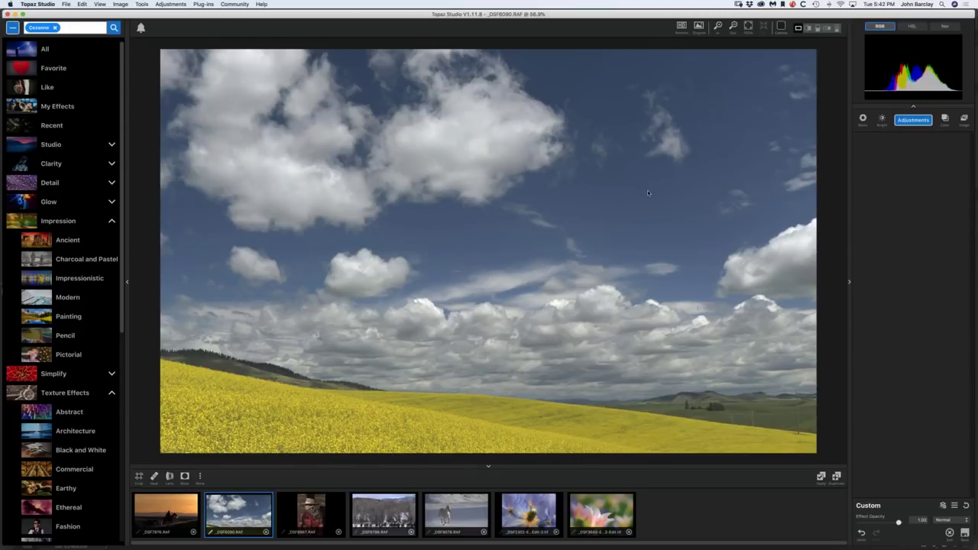
# Add a Basic Adjustment to the photo, set Black Level to -0.46 and raise White Level slightly
pyautogui.click(914, 120)
pyautogui.click(864, 123)
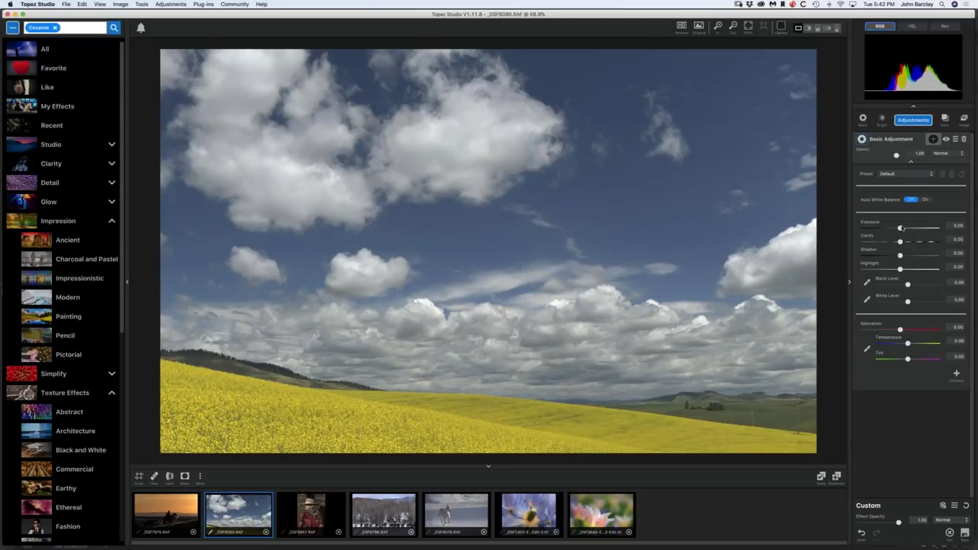
pyautogui.click(907, 227)
pyautogui.moveTo(908, 285)
pyautogui.mouseDown()
pyautogui.moveTo(895, 284)
pyautogui.moveTo(910, 302)
pyautogui.mouseUp()
# Try brighter and darker exposures in the Basic Adjustment and set Exposure to 0.36
pyautogui.click(898, 228)
pyautogui.click(919, 230)
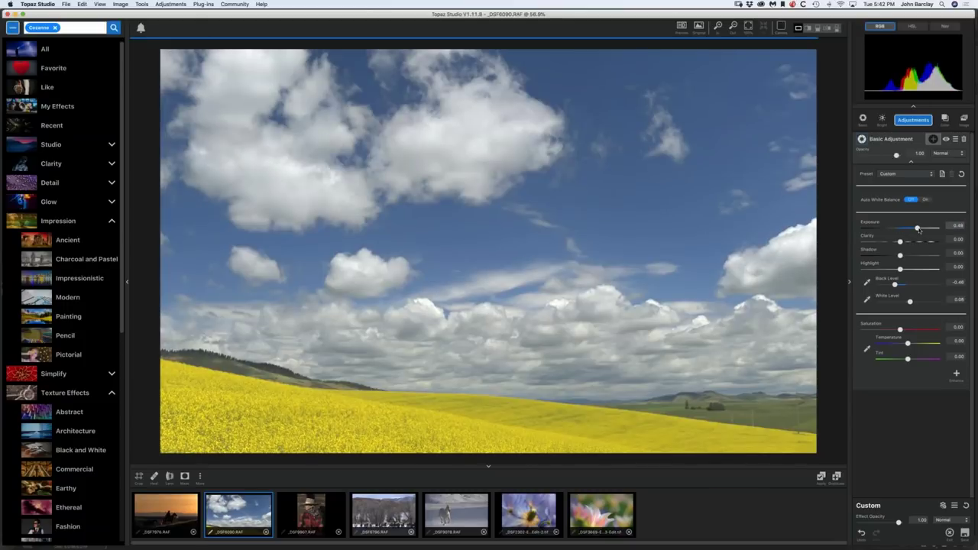
pyautogui.click(921, 229)
pyautogui.click(912, 228)
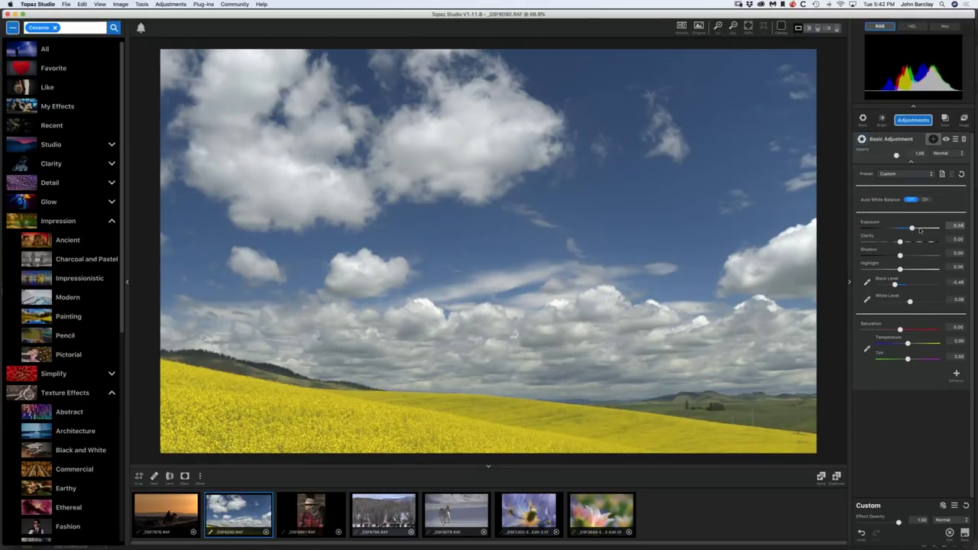
pyautogui.click(920, 230)
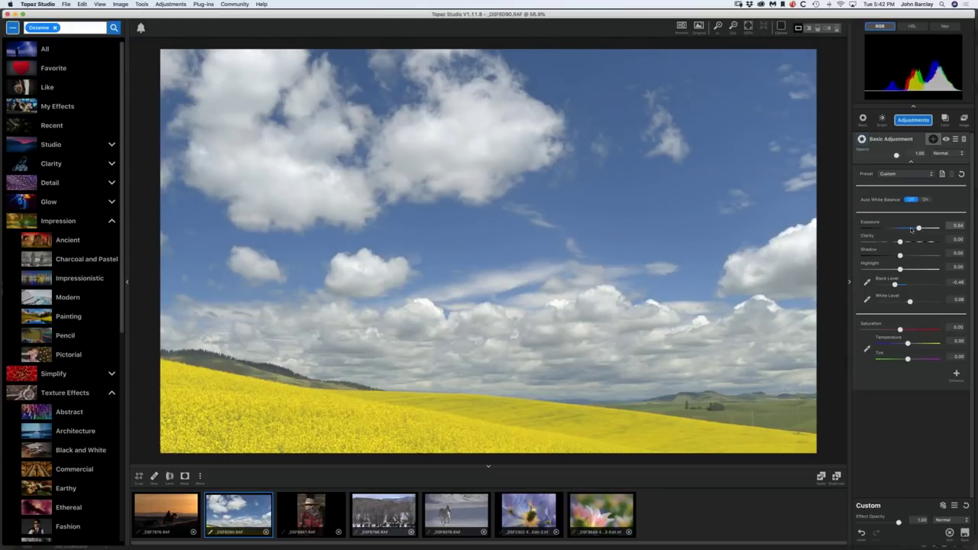
pyautogui.click(911, 229)
pyautogui.moveTo(911, 229); pyautogui.dragTo(913, 228)
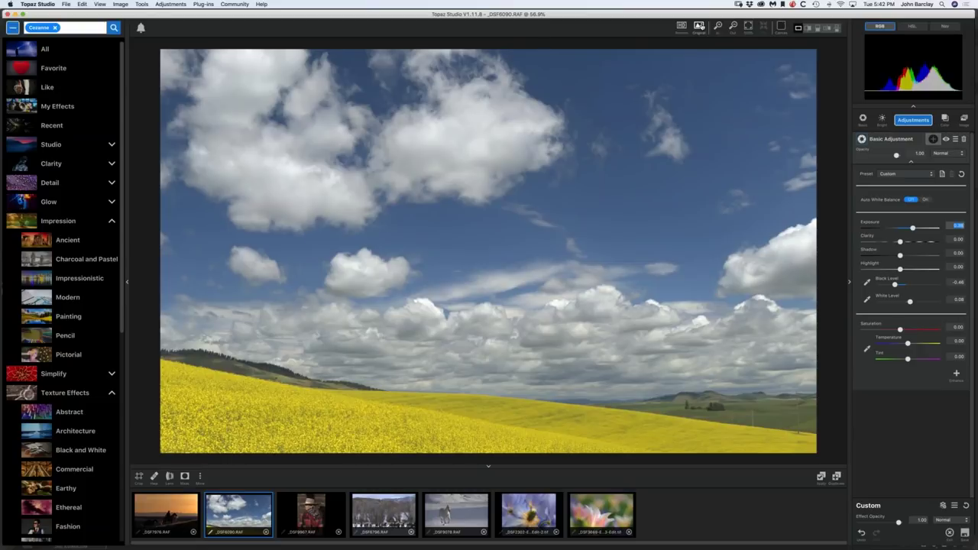
# Compare the adjusted photo with its original and raise Saturation slightly in the Basic Adjustment
pyautogui.click(699, 26)
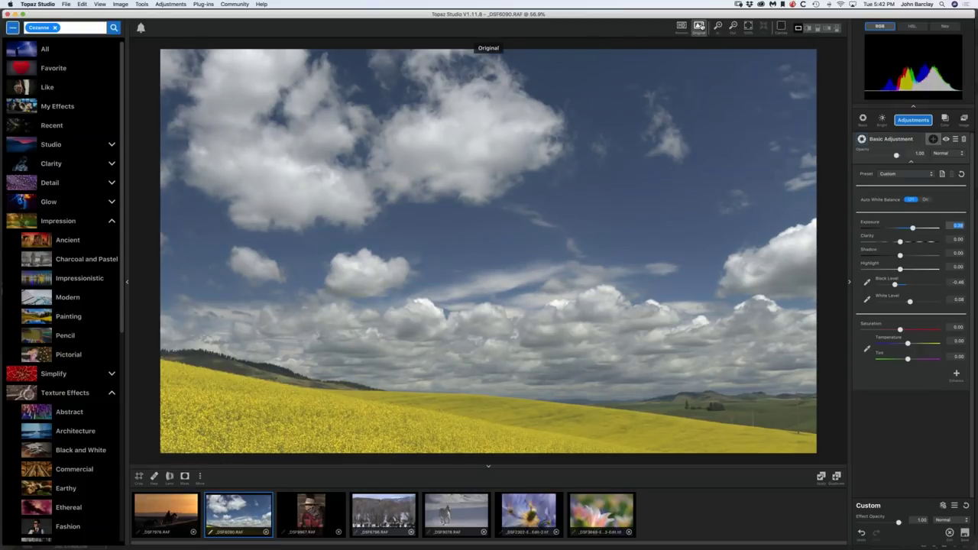
pyautogui.click(700, 28)
pyautogui.click(900, 330)
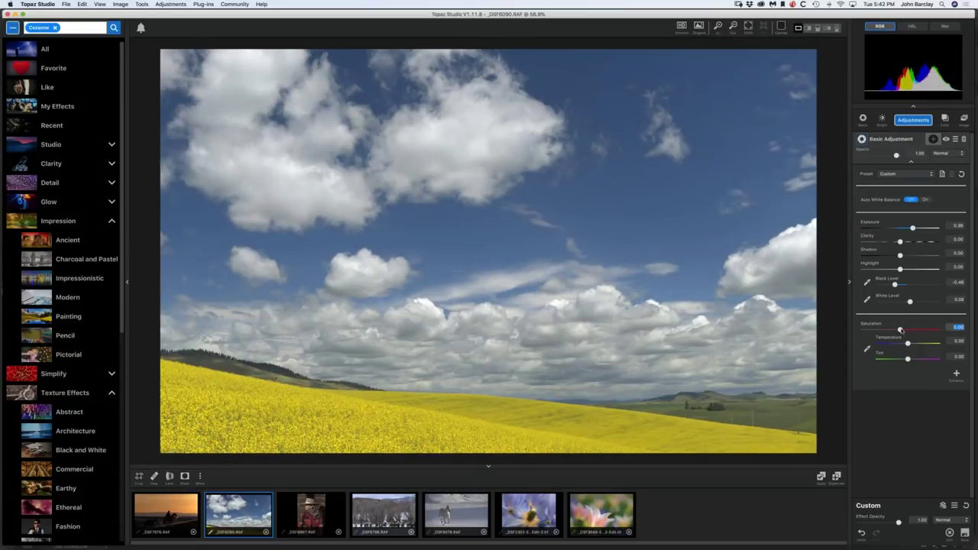
pyautogui.moveTo(901, 331); pyautogui.dragTo(903, 330)
# Mask the Basic Adjustment with a color selection sampled from the yellow field, and invert the mask
pyautogui.click(934, 140)
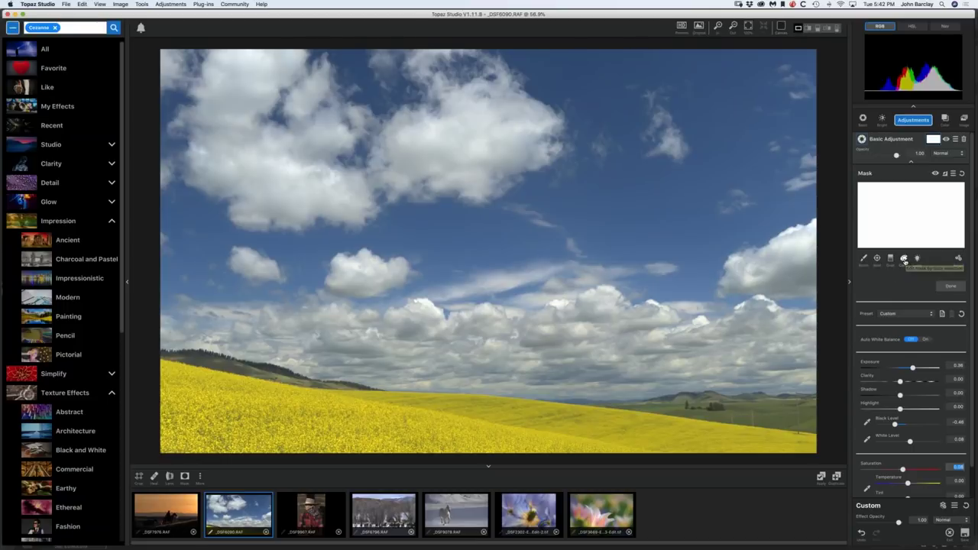
pyautogui.click(904, 259)
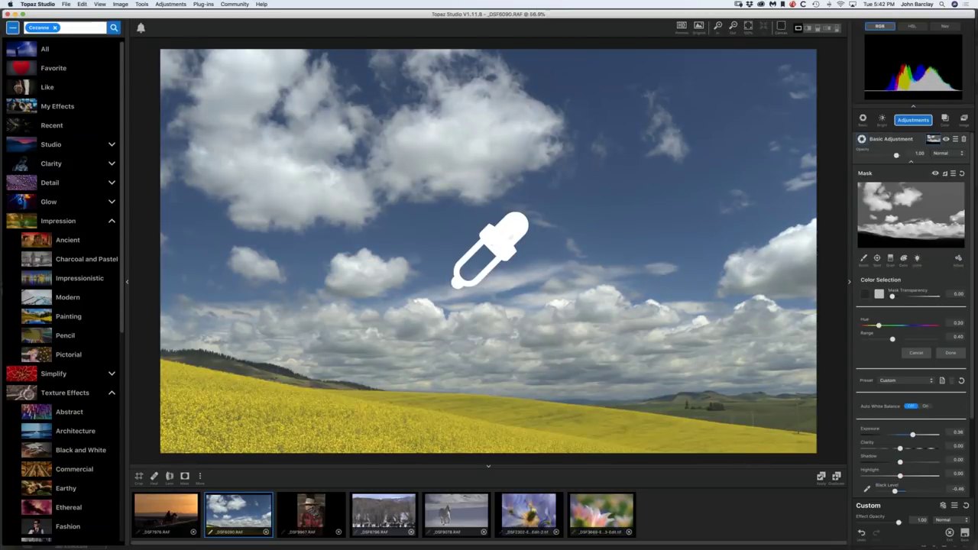
pyautogui.click(463, 425)
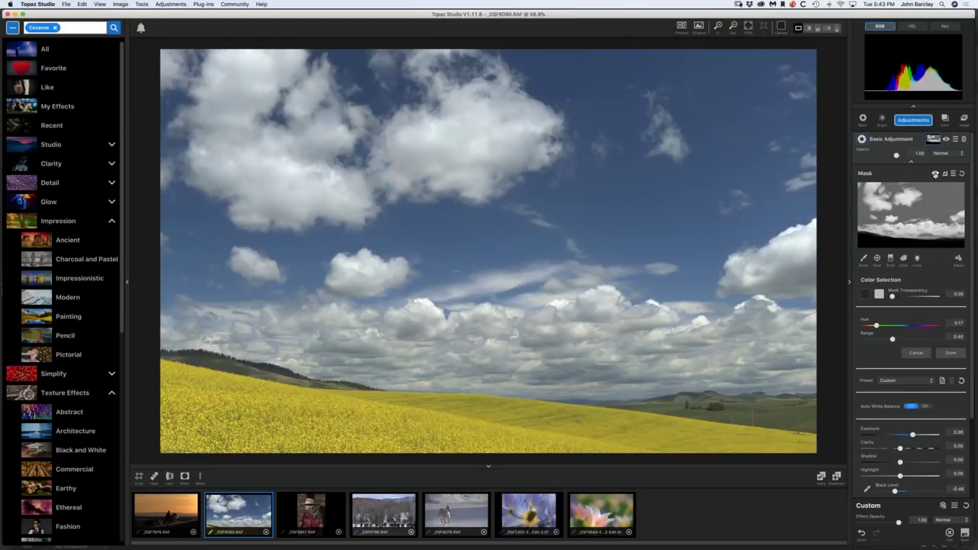
pyautogui.click(936, 174)
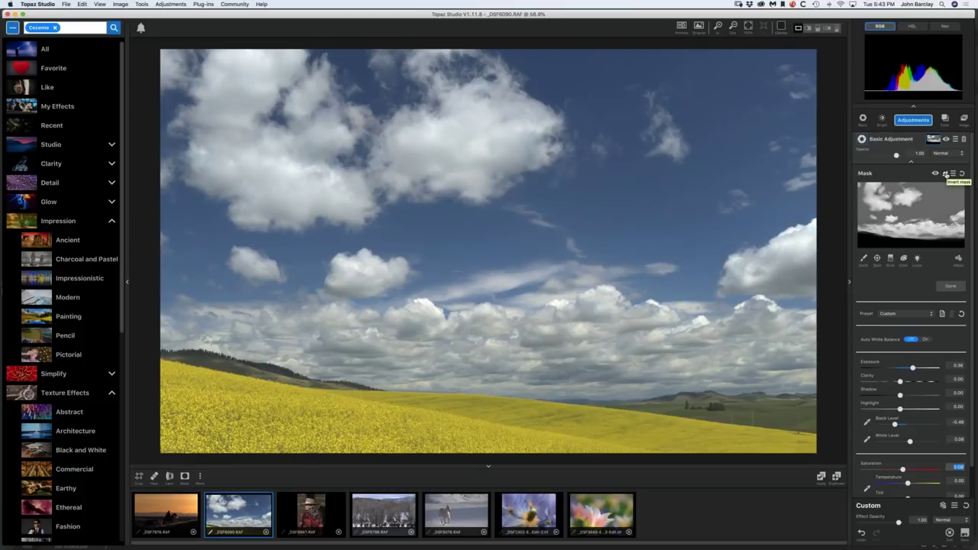
pyautogui.click(946, 174)
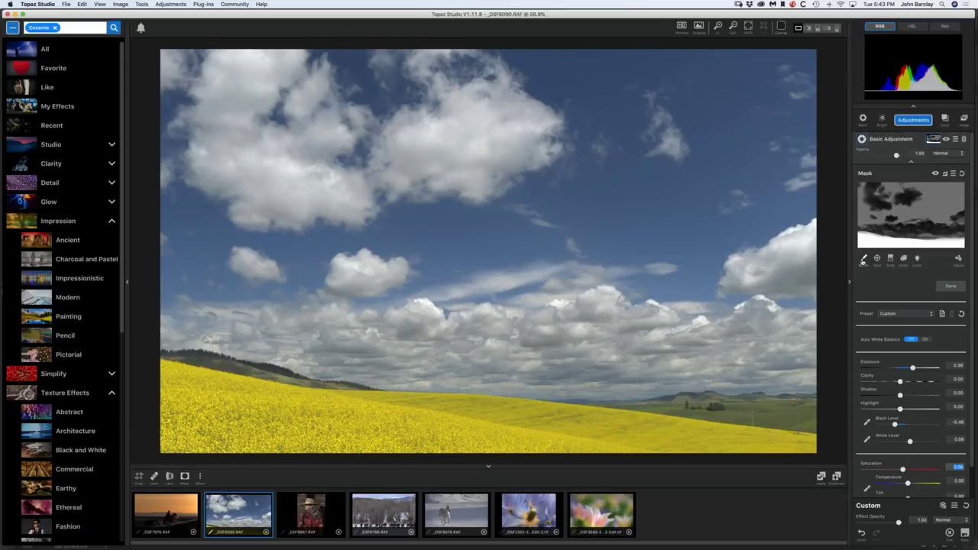
# Try adding a color selection sampled from the blue sky to the mask, then cancel it and reset the mask
pyautogui.click(864, 260)
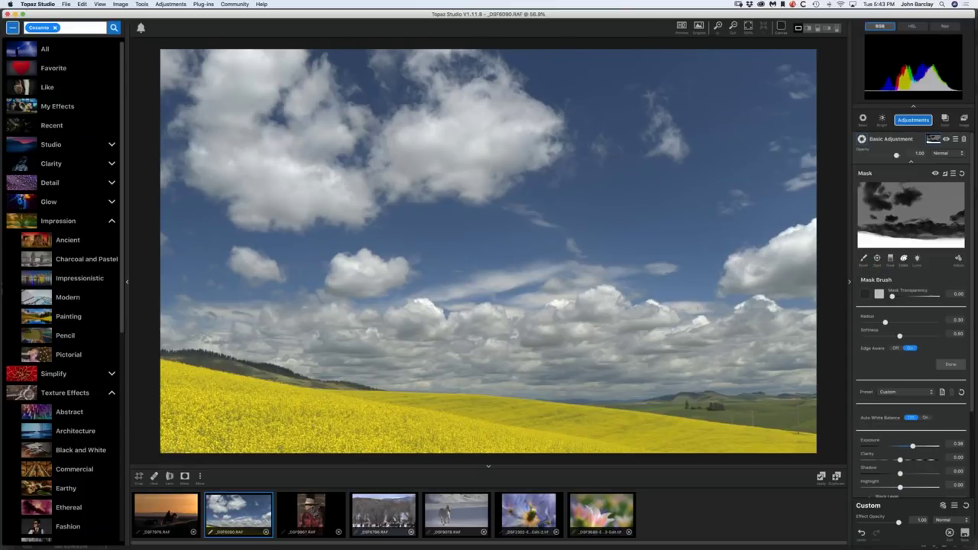
pyautogui.click(905, 259)
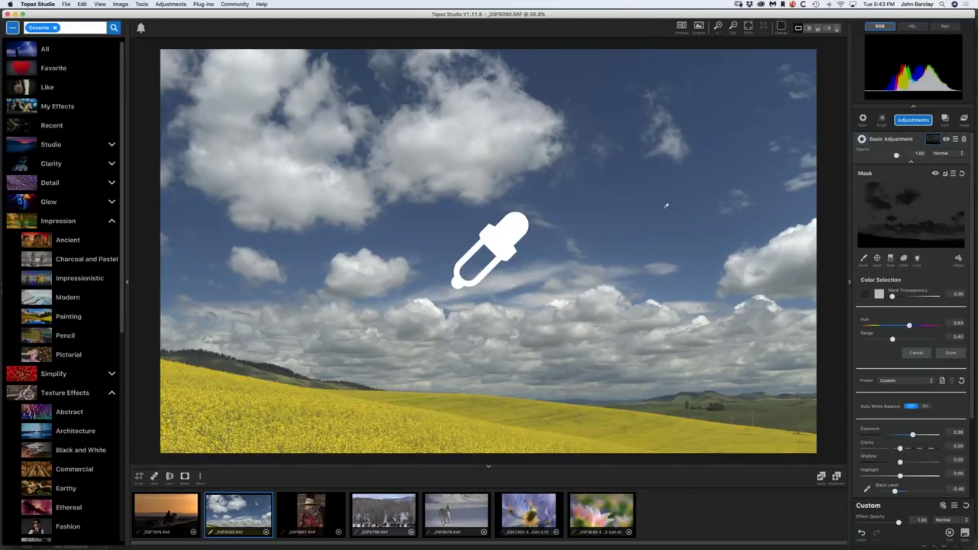
pyautogui.click(658, 199)
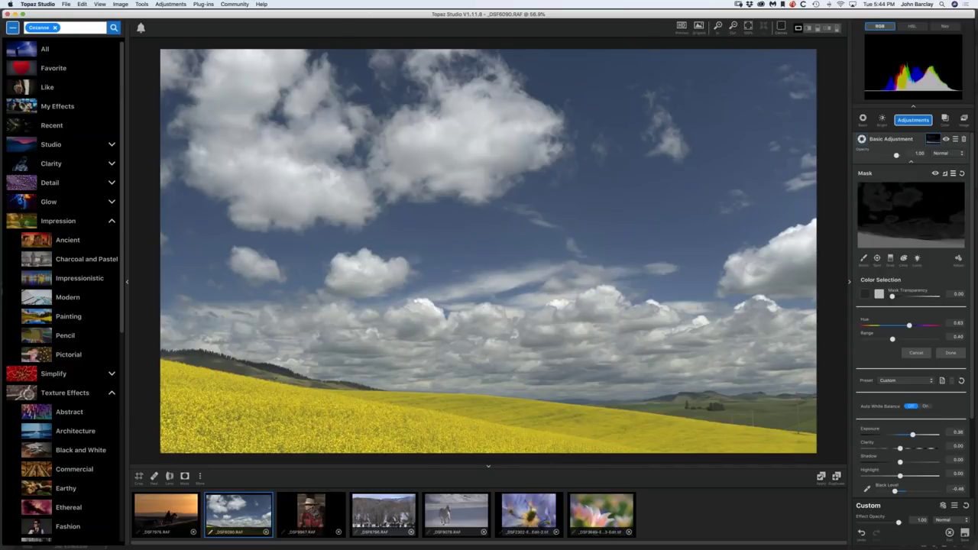
pyautogui.click(953, 175)
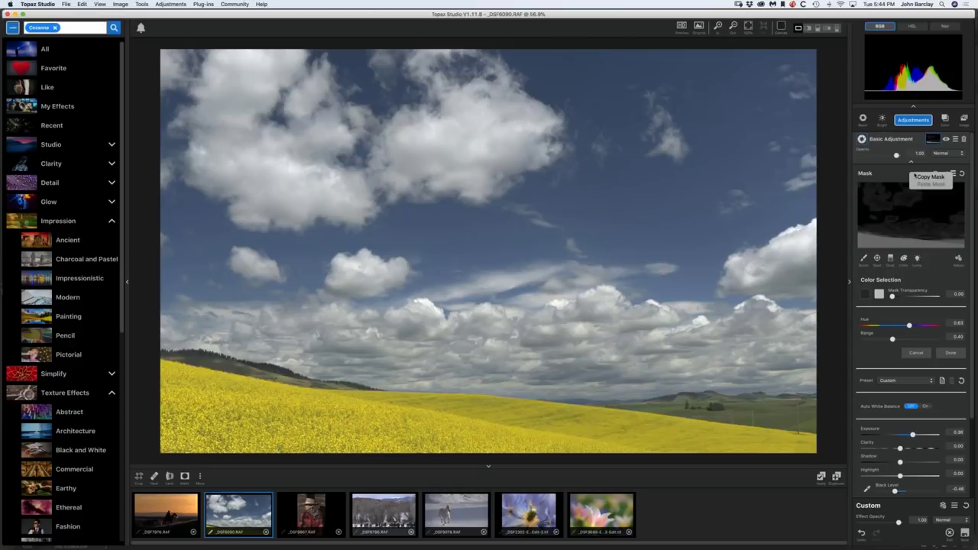
pyautogui.click(888, 175)
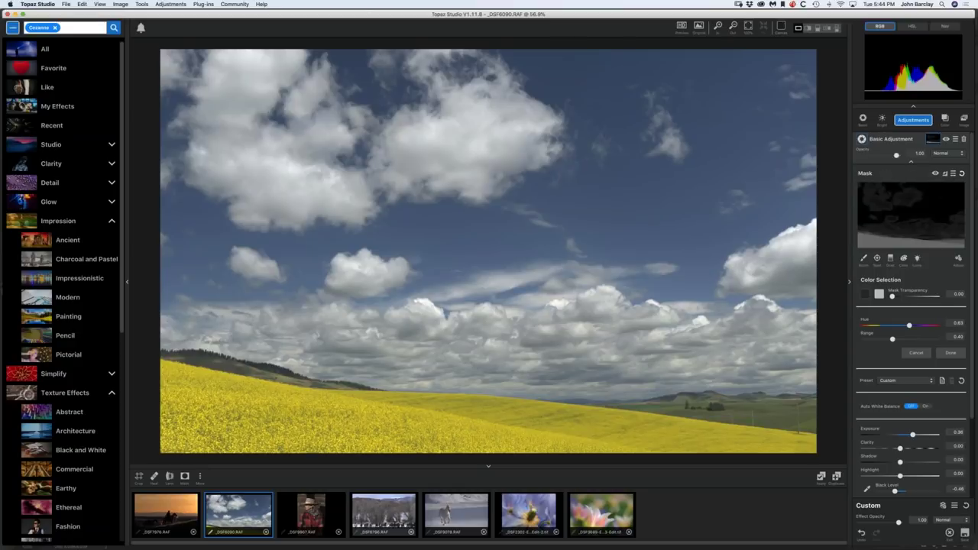
pyautogui.click(916, 353)
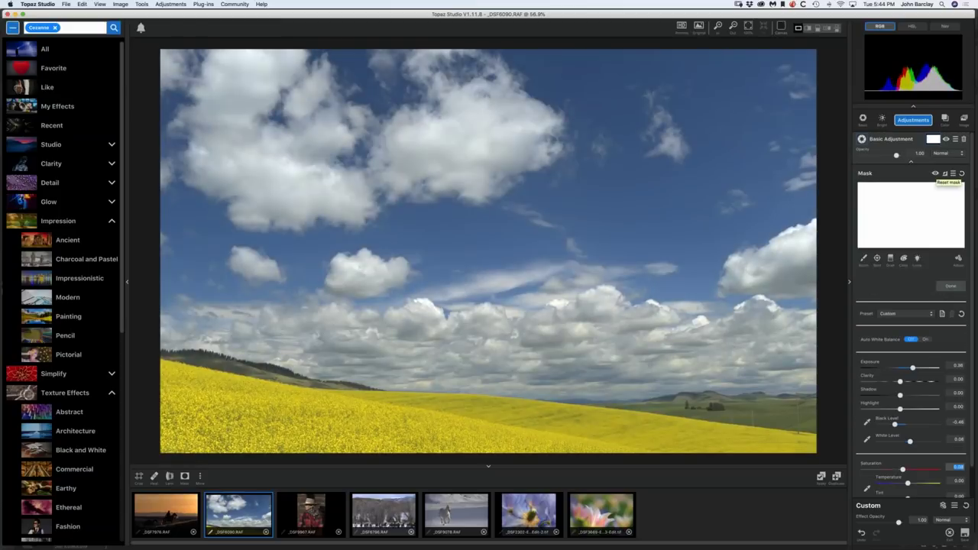
# Paint the foreground field out of the Basic Adjustment mask with the edge-aware Mask Brush, and collapse the adjustment
pyautogui.click(864, 259)
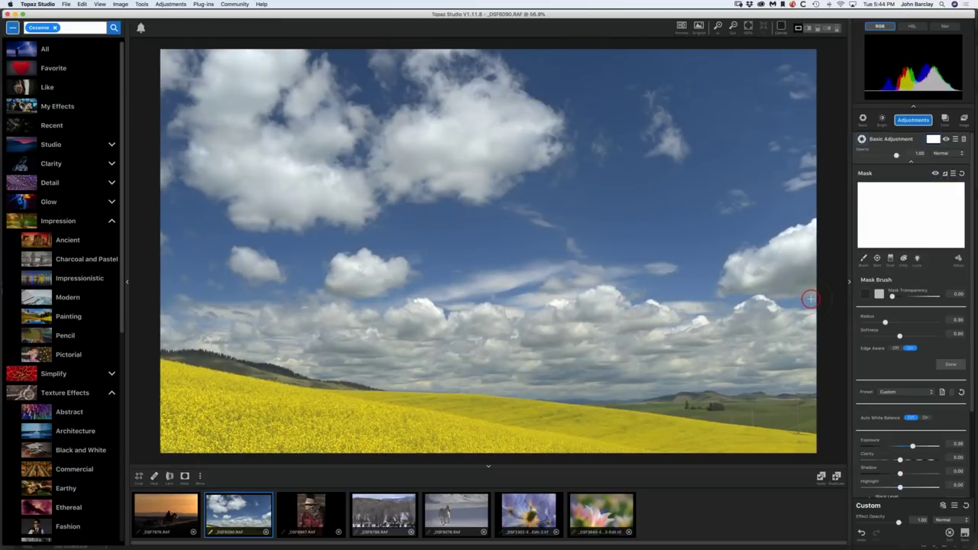
pyautogui.moveTo(704, 444)
pyautogui.mouseDown()
pyautogui.moveTo(729, 442)
pyautogui.moveTo(256, 407)
pyautogui.moveTo(166, 449)
pyautogui.moveTo(203, 437)
pyautogui.moveTo(238, 437)
pyautogui.moveTo(168, 439)
pyautogui.moveTo(380, 438)
pyautogui.moveTo(255, 405)
pyautogui.moveTo(263, 400)
pyautogui.moveTo(423, 410)
pyautogui.moveTo(610, 439)
pyautogui.moveTo(516, 443)
pyautogui.moveTo(551, 441)
pyautogui.mouseUp()
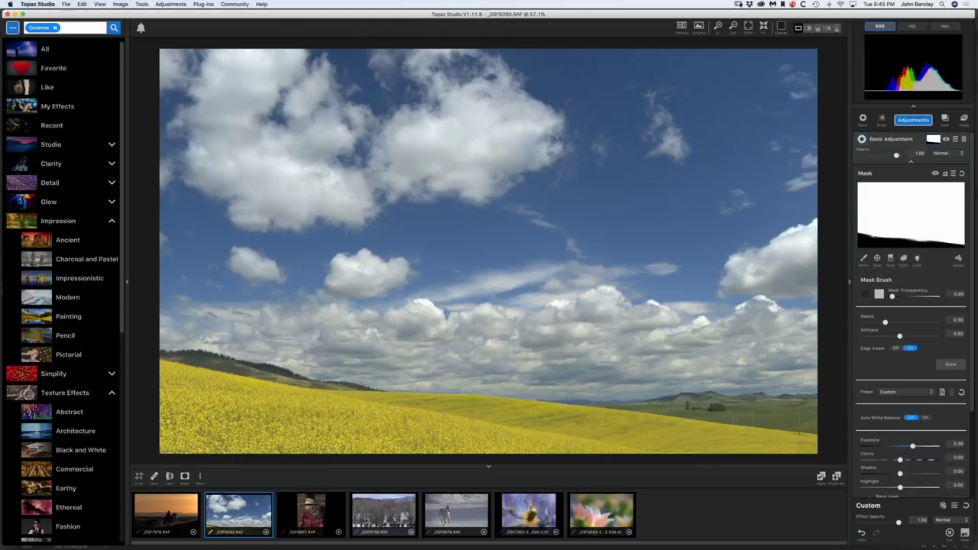
pyautogui.click(911, 161)
# Add a Precision Contrast adjustment and apply its Details preset
pyautogui.click(913, 120)
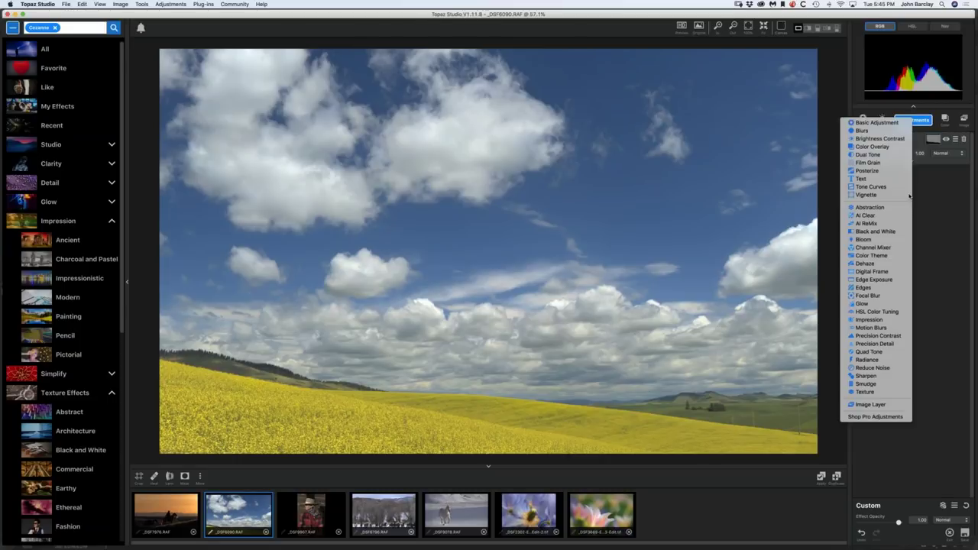
pyautogui.click(878, 337)
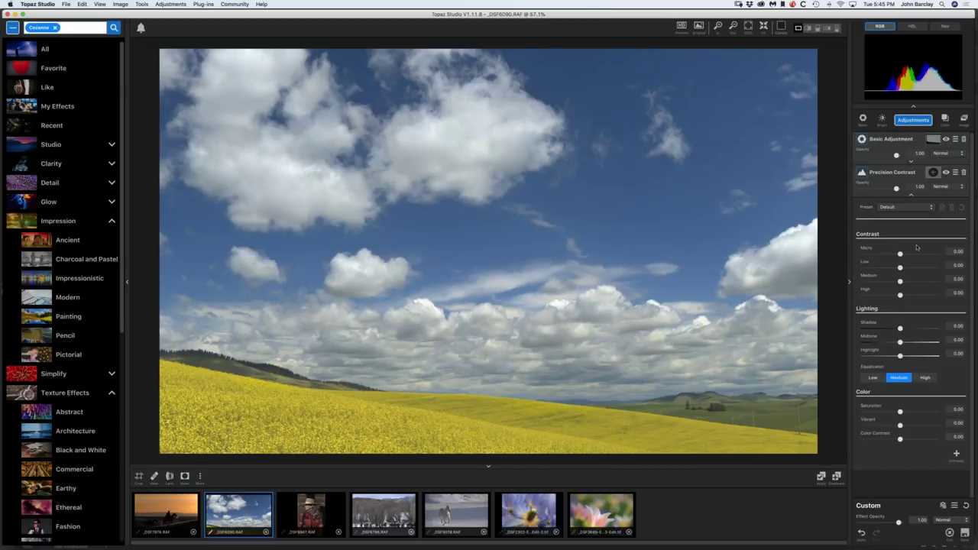
pyautogui.rightClick(917, 247)
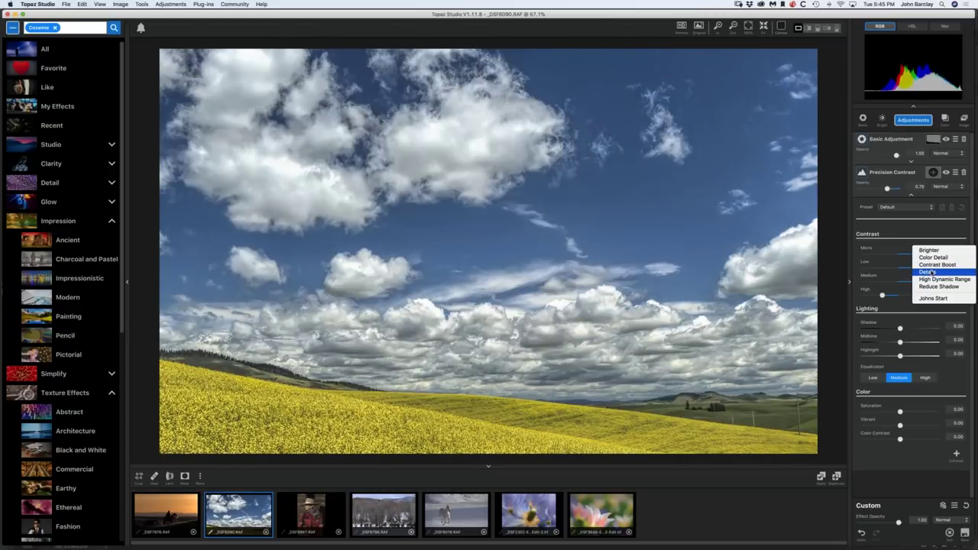
pyautogui.click(928, 272)
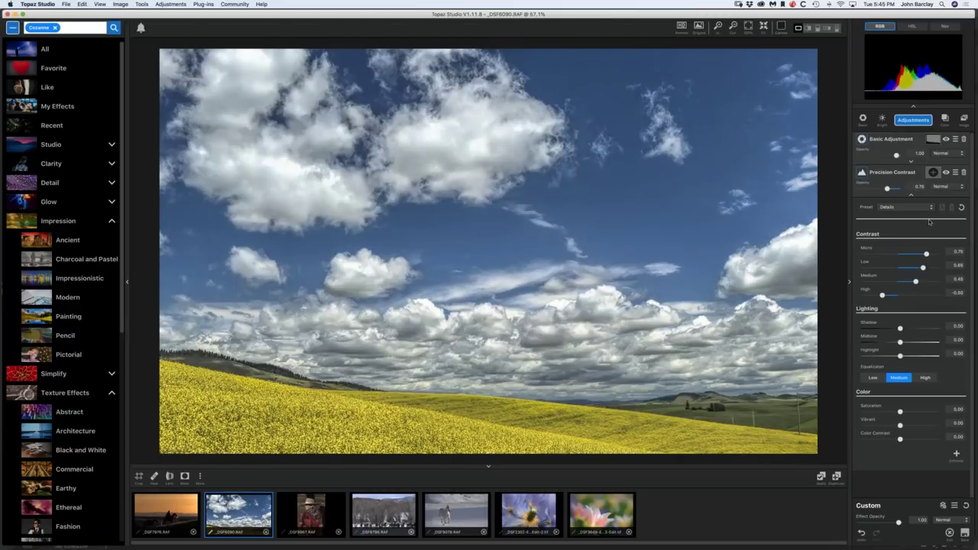
# Paste the Basic Adjustment's field mask into the Precision Contrast mask
pyautogui.click(933, 173)
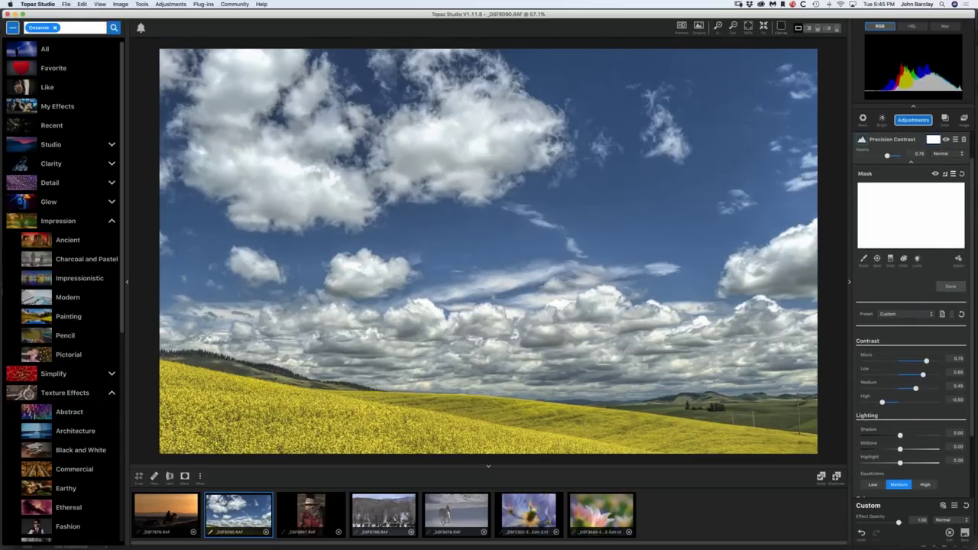
pyautogui.click(953, 175)
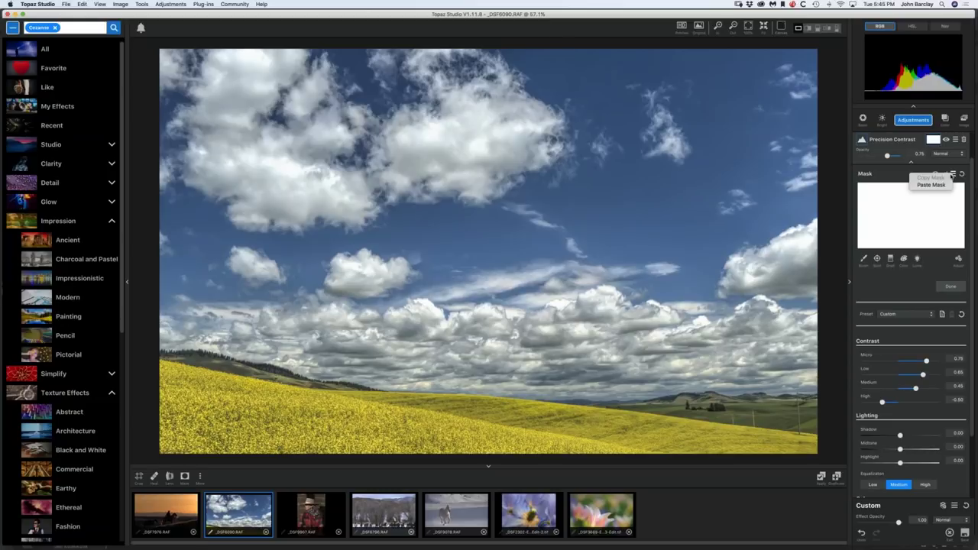
pyautogui.click(936, 184)
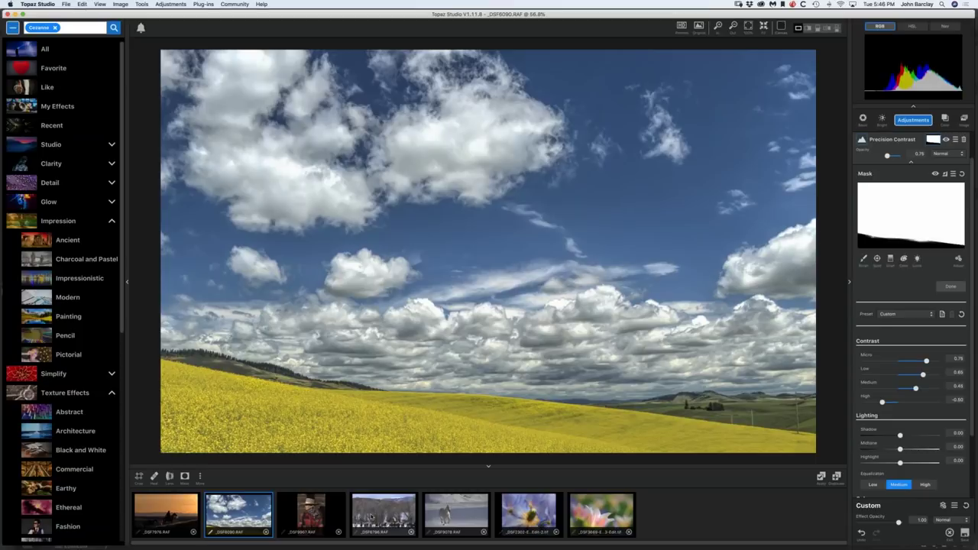
# Show the horse herd photo _DSF6796.RAF and add a Basic Adjustment with slightly lowered Exposure and White Level and Black Level -0.47
pyautogui.click(383, 513)
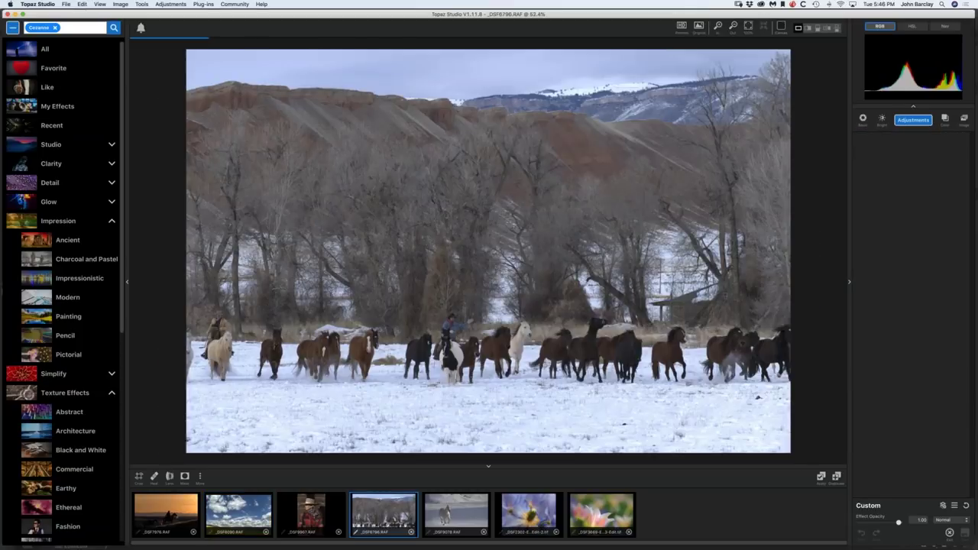
pyautogui.click(913, 120)
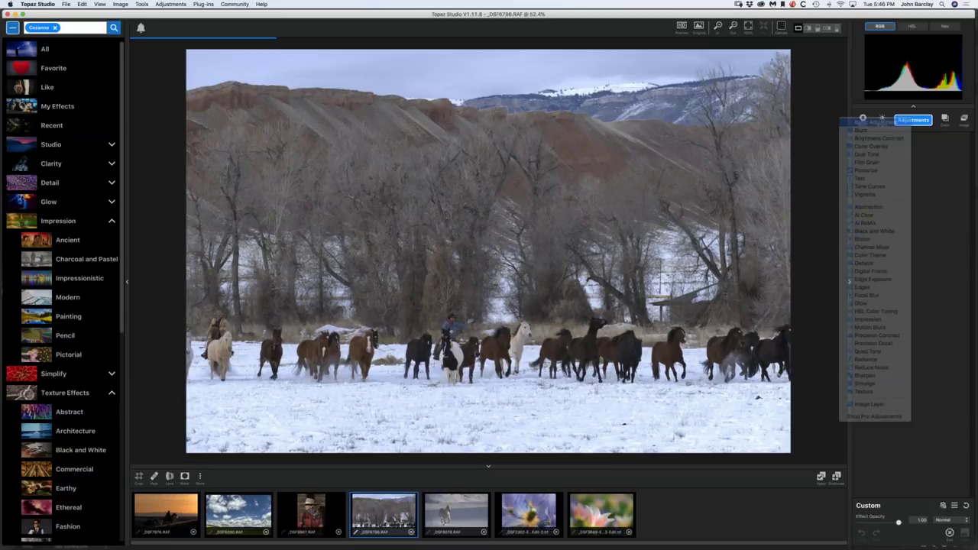
pyautogui.click(876, 123)
pyautogui.moveTo(900, 228); pyautogui.dragTo(898, 228)
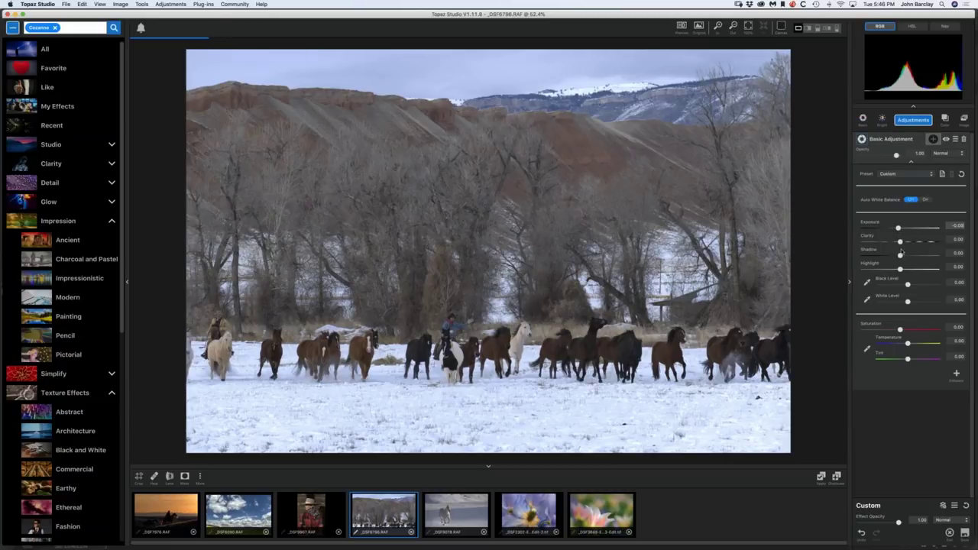
pyautogui.moveTo(907, 283); pyautogui.dragTo(896, 287)
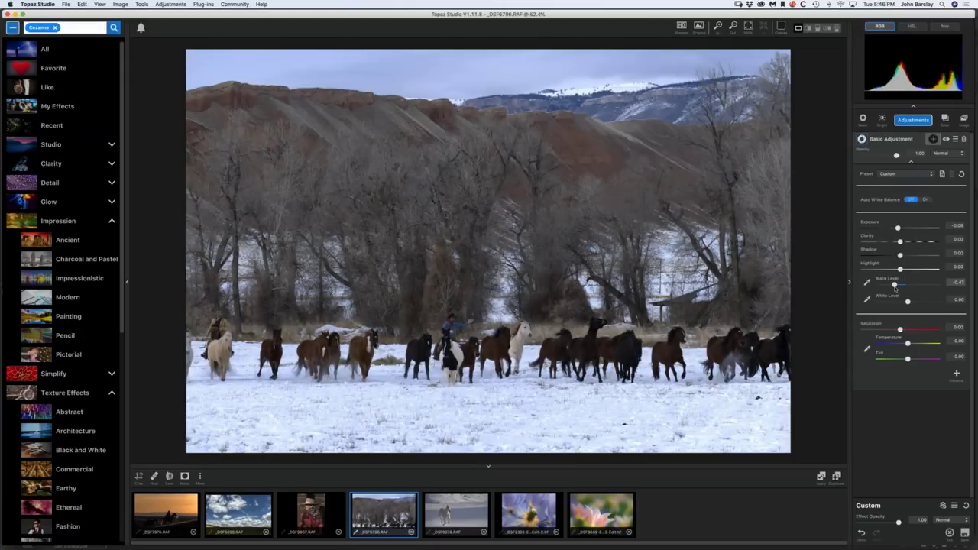
pyautogui.moveTo(908, 302); pyautogui.dragTo(906, 302)
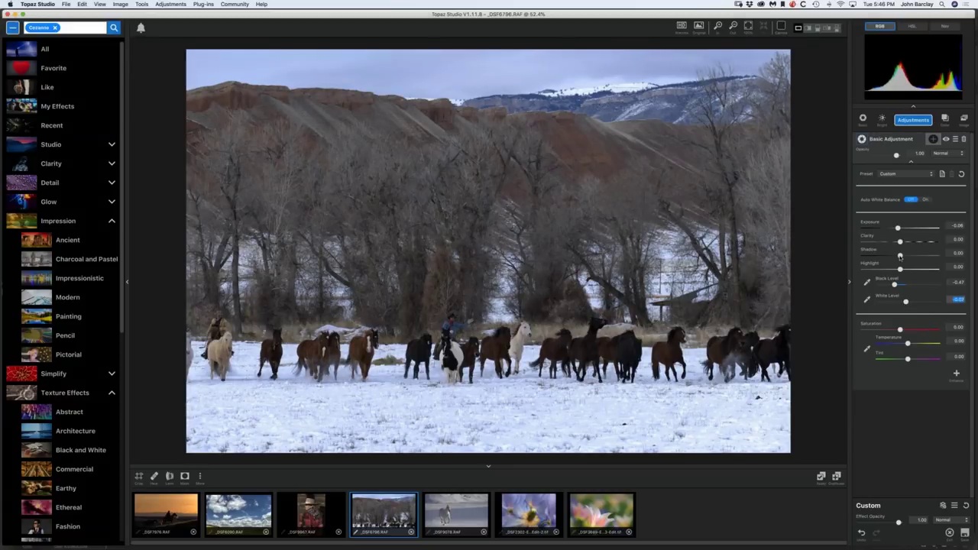
# Raise the Basic Adjustment's Shadow and crop away the sky and lower snow, leaving a full-width panorama of the horse herd
pyautogui.moveTo(900, 256); pyautogui.dragTo(919, 256)
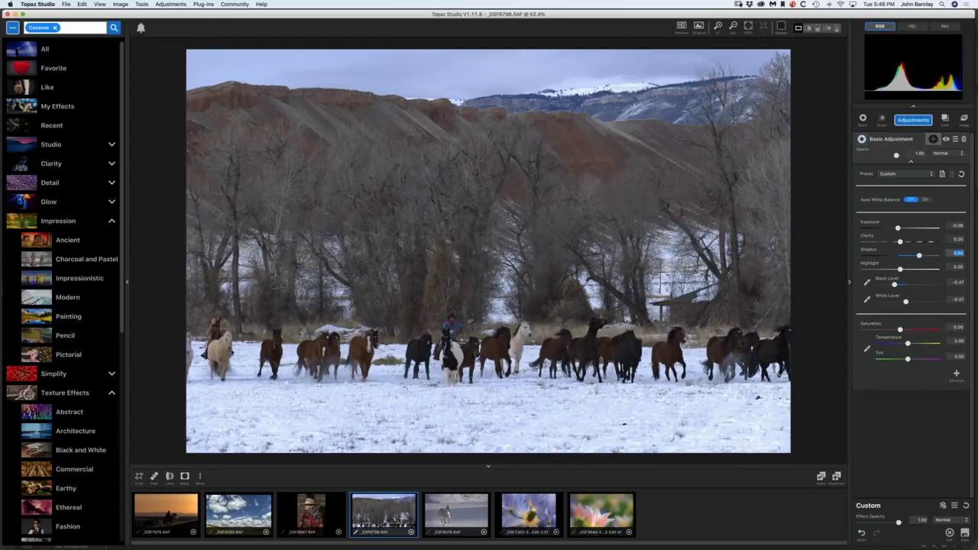
pyautogui.click(139, 476)
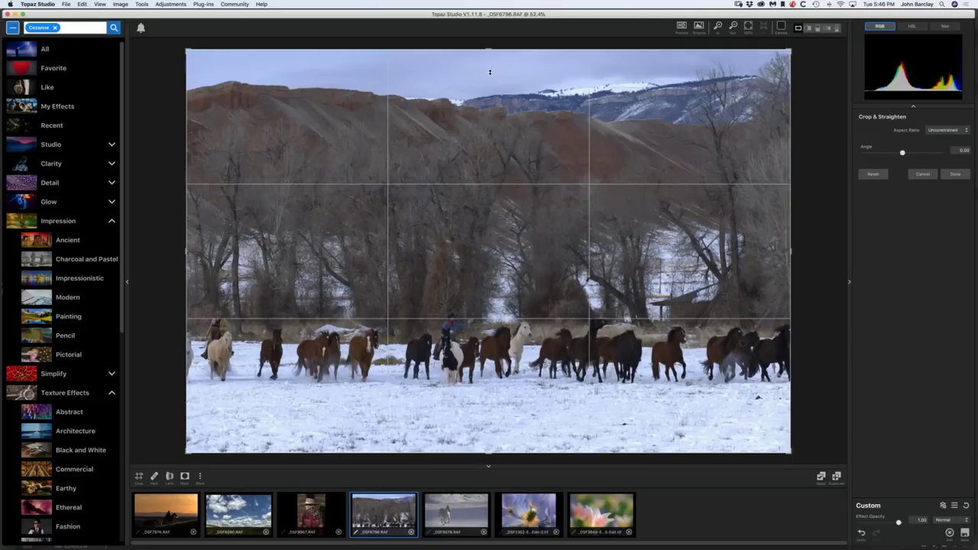
pyautogui.moveTo(490, 72); pyautogui.dragTo(490, 87)
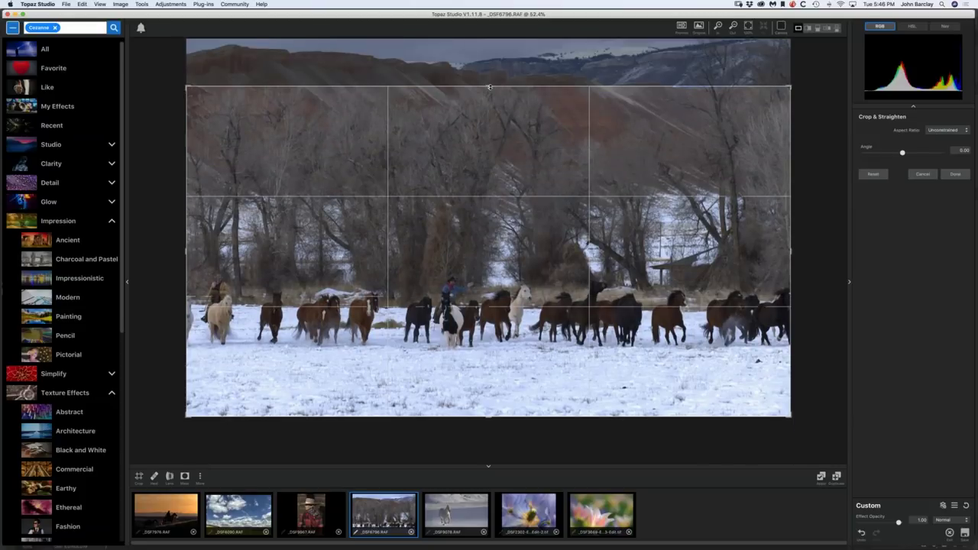
pyautogui.moveTo(488, 417); pyautogui.dragTo(487, 391)
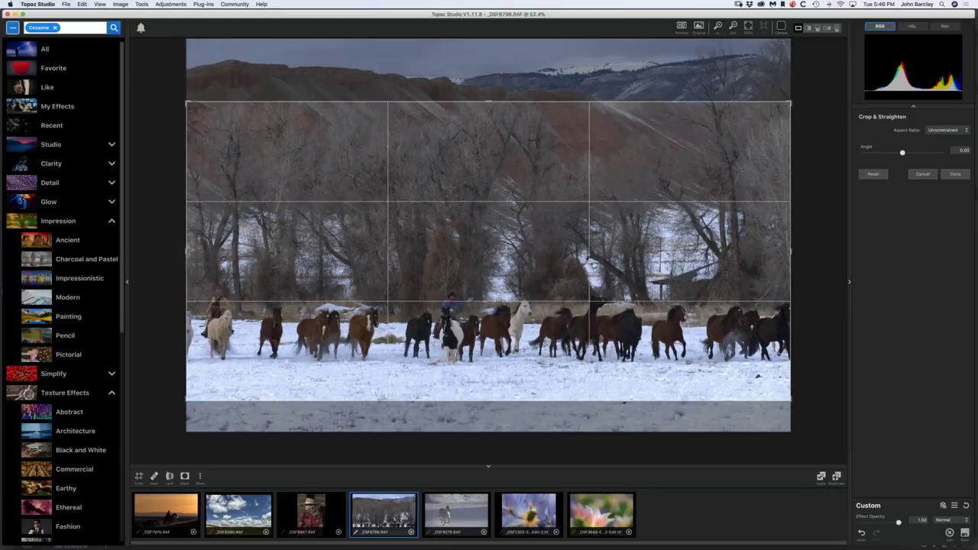
pyautogui.click(954, 173)
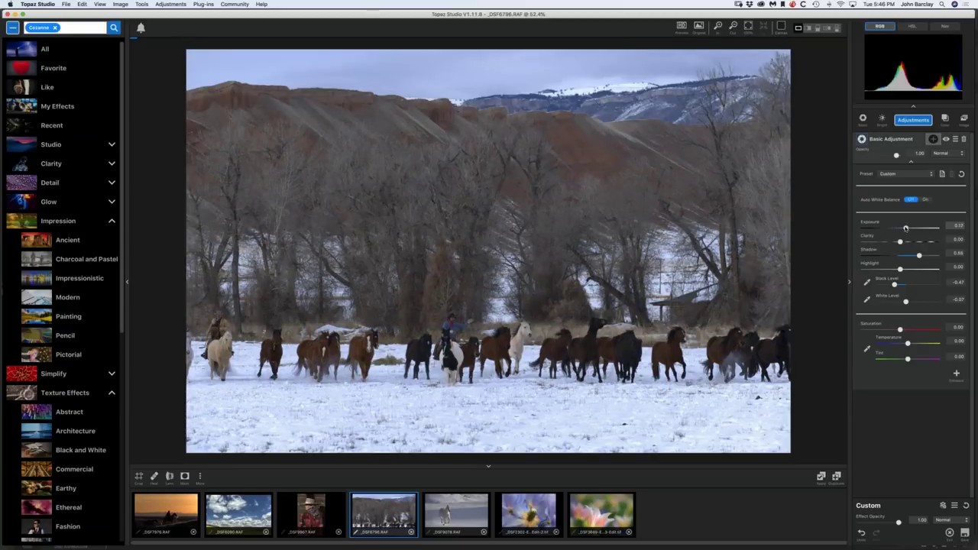
# Set the Basic Adjustment's Exposure to 0.31, Highlight to -0.06, Black Level to -0.34 and White Level to 0.02
pyautogui.moveTo(906, 228); pyautogui.dragTo(908, 228)
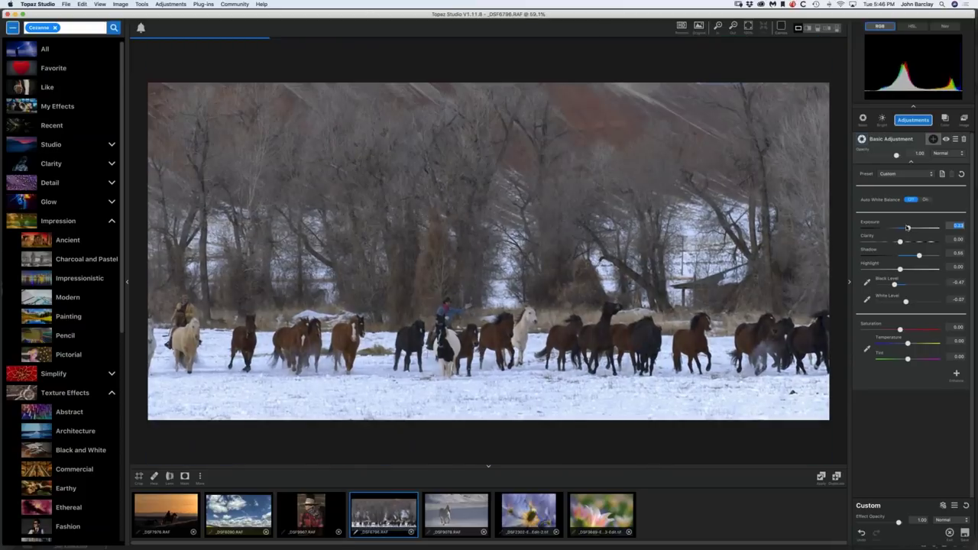
pyautogui.moveTo(908, 228); pyautogui.dragTo(917, 228)
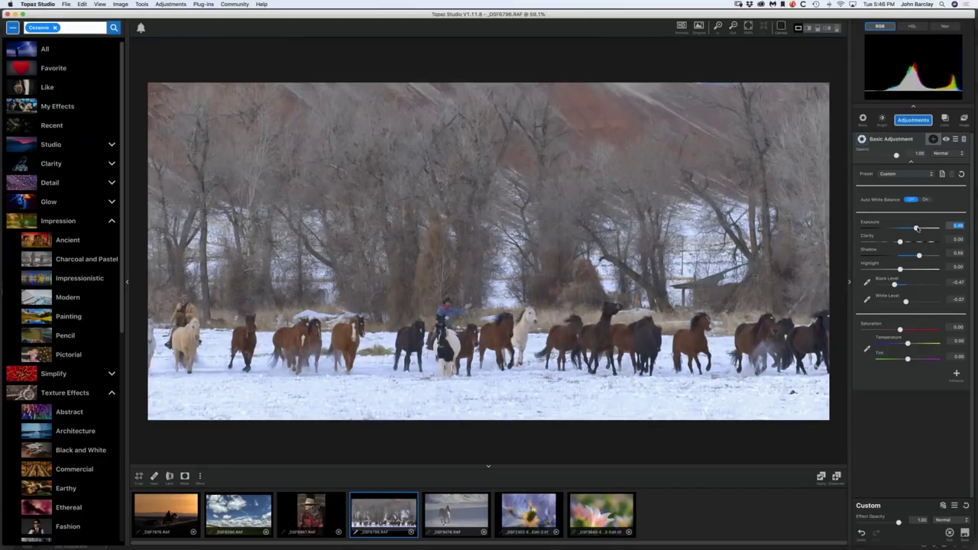
pyautogui.moveTo(916, 228); pyautogui.dragTo(911, 228)
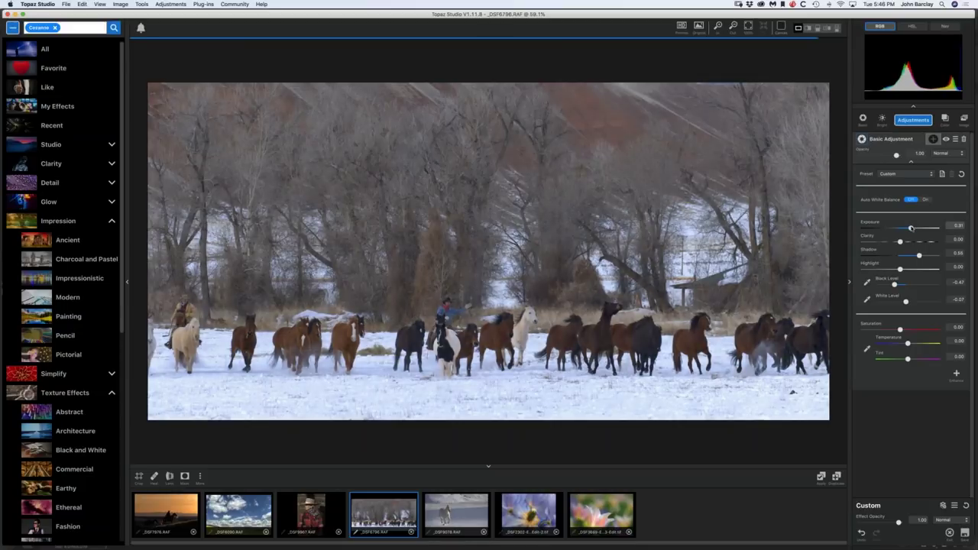
pyautogui.click(900, 270)
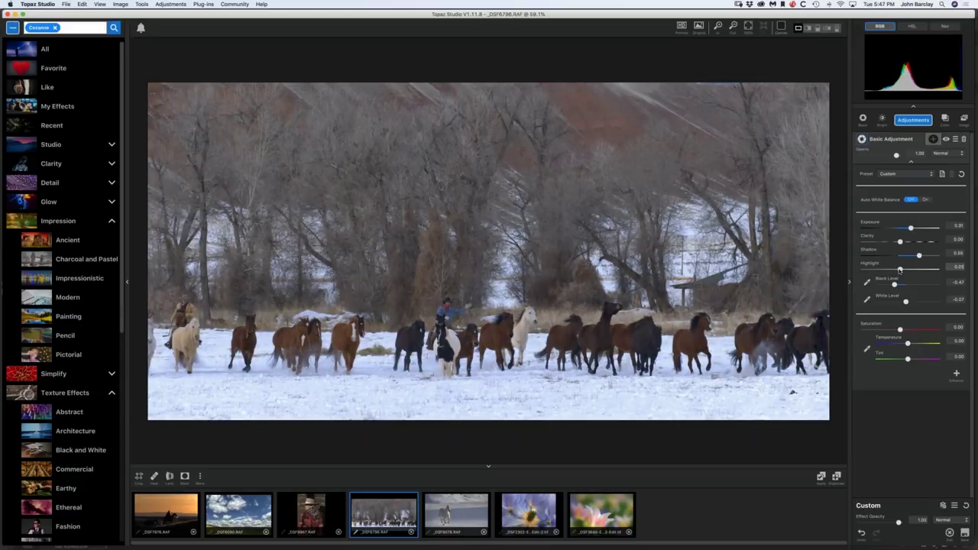
pyautogui.moveTo(901, 270); pyautogui.dragTo(898, 270)
pyautogui.click(896, 284)
pyautogui.click(907, 302)
pyautogui.moveTo(896, 285); pyautogui.dragTo(909, 302)
# Set the Basic Adjustment's Clarity to 0.30
pyautogui.moveTo(900, 242); pyautogui.dragTo(908, 243)
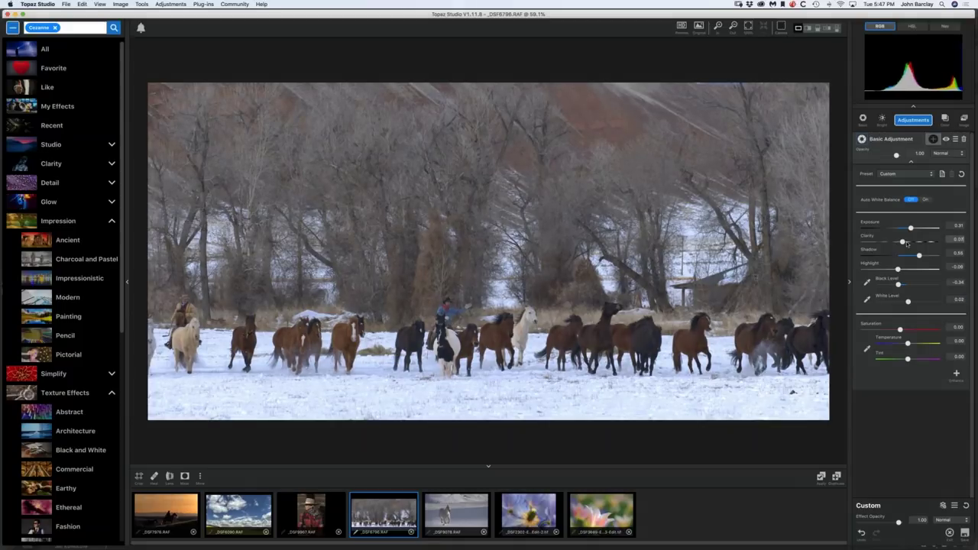
pyautogui.moveTo(907, 243); pyautogui.dragTo(912, 244)
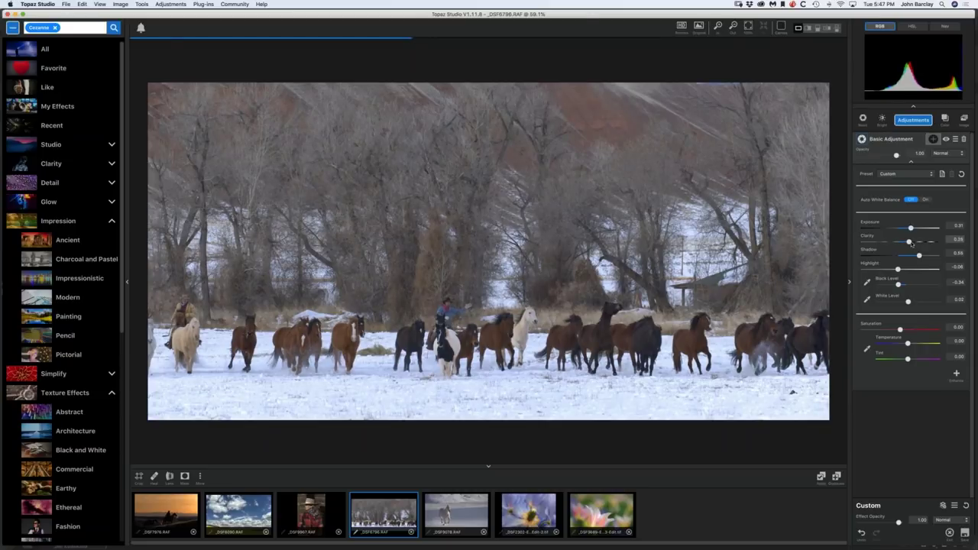
pyautogui.moveTo(911, 244); pyautogui.dragTo(912, 243)
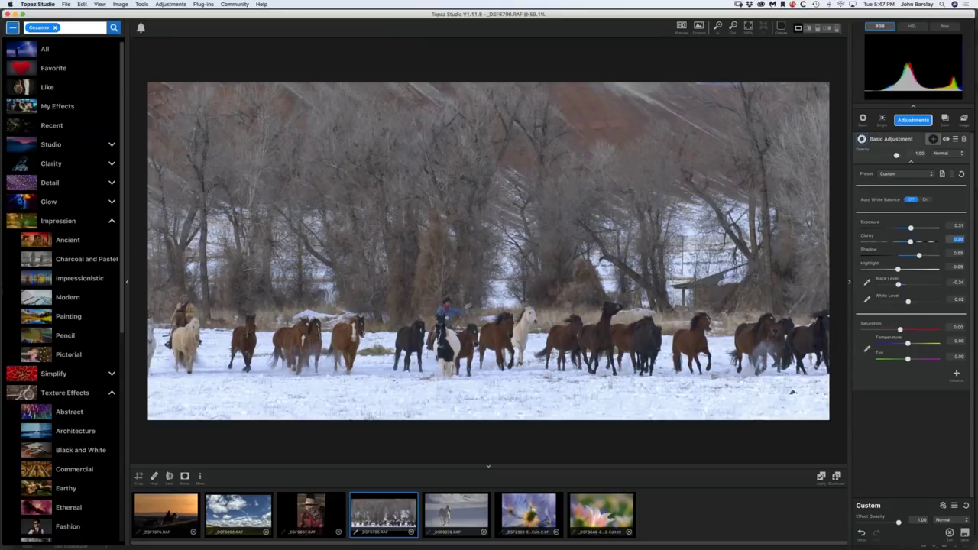
# Add a Tilt & Shift Focal Blur that keeps the horses sharp, with Size 0.41, Position 0.37 and Blur about 0.17
pyautogui.click(914, 120)
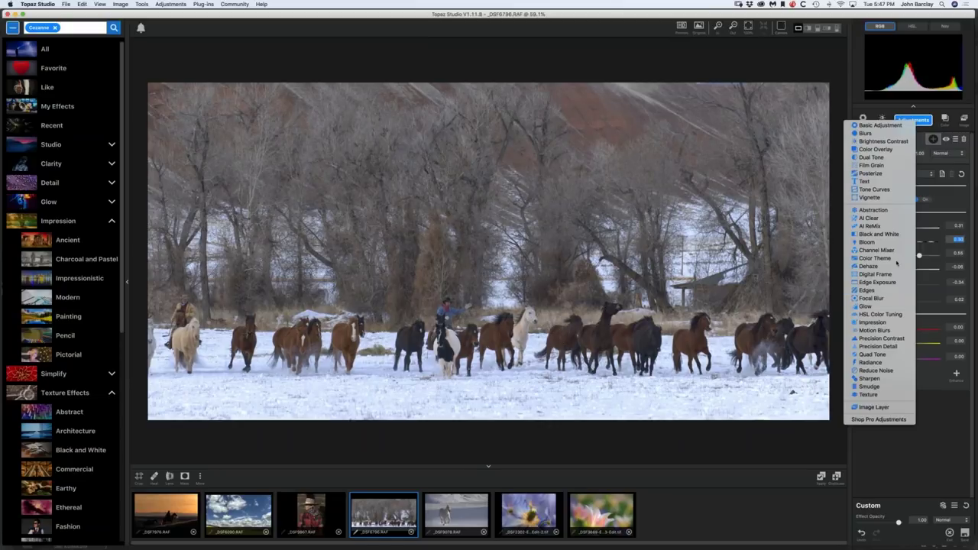
pyautogui.click(872, 298)
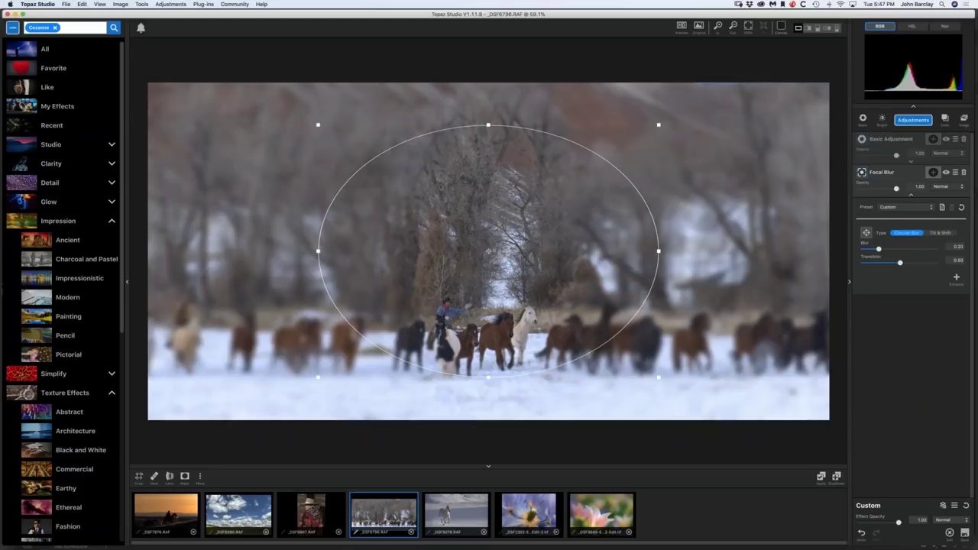
pyautogui.click(939, 234)
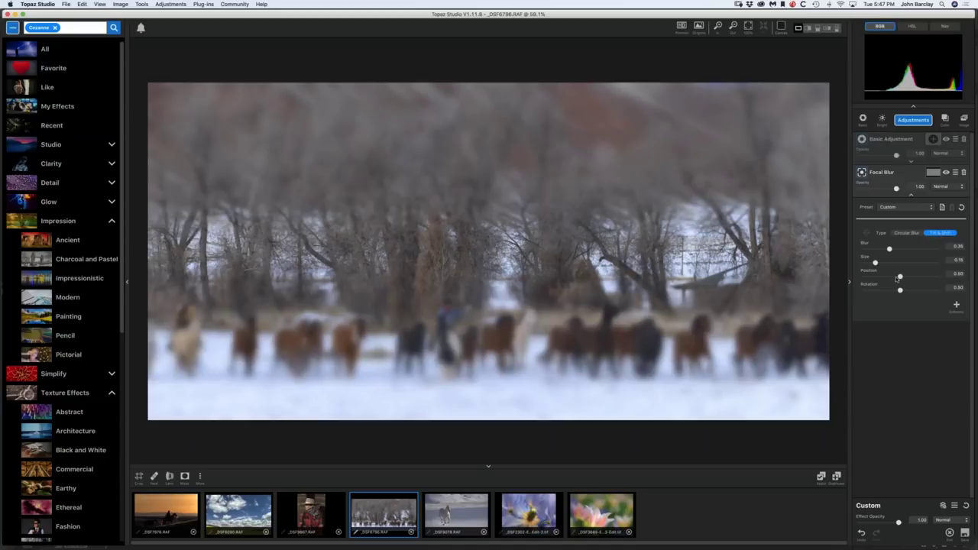
pyautogui.moveTo(899, 279)
pyautogui.mouseDown()
pyautogui.moveTo(884, 264)
pyautogui.moveTo(896, 263)
pyautogui.moveTo(892, 277)
pyautogui.mouseUp()
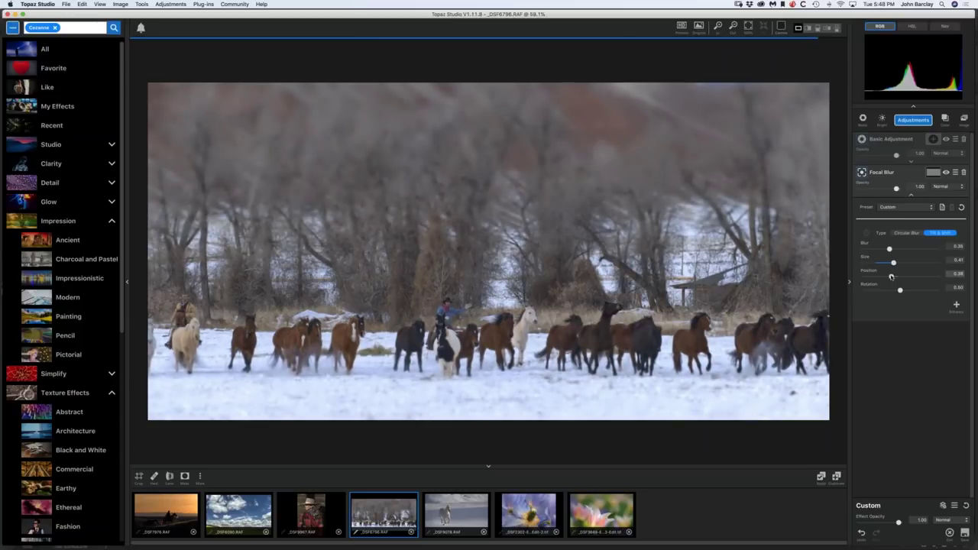
pyautogui.click(892, 277)
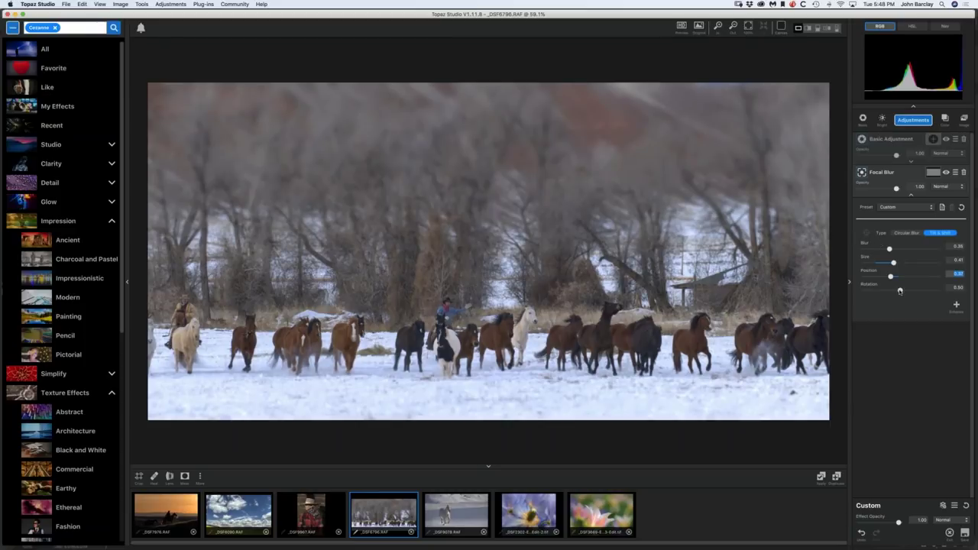
pyautogui.moveTo(890, 250); pyautogui.dragTo(879, 248)
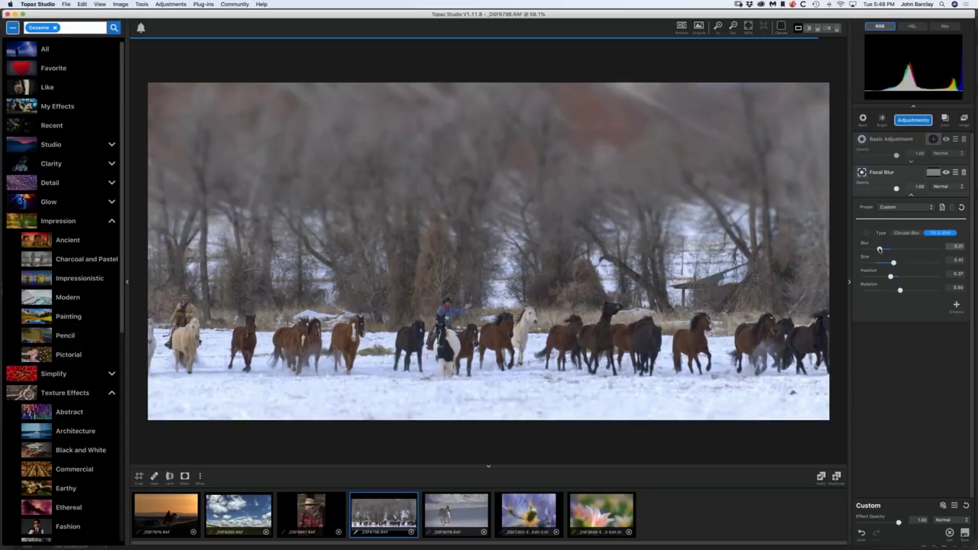
pyautogui.moveTo(880, 250)
pyautogui.mouseDown()
pyautogui.moveTo(867, 250)
pyautogui.moveTo(877, 250)
pyautogui.mouseUp()
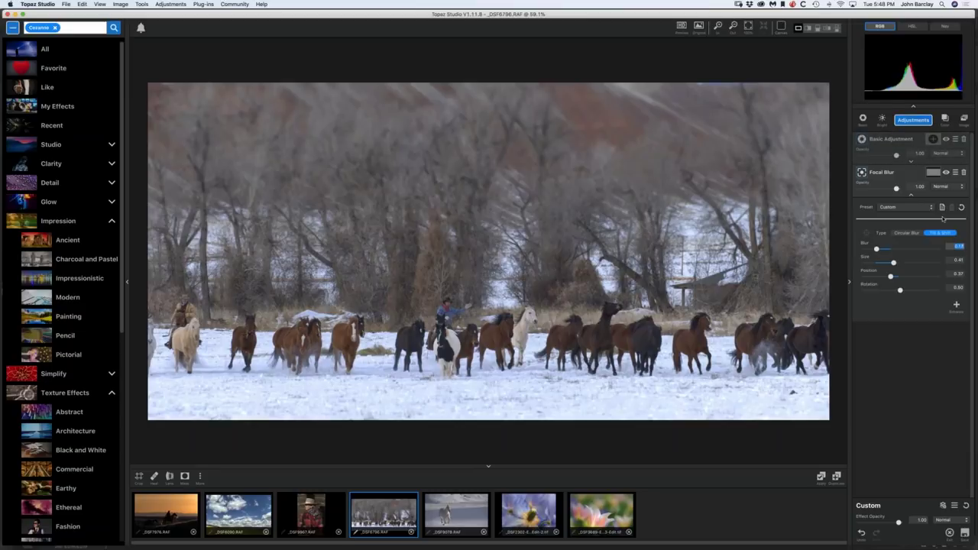
# Reopen the Basic Adjustment and lower its Shadow to -0.01
pyautogui.click(910, 161)
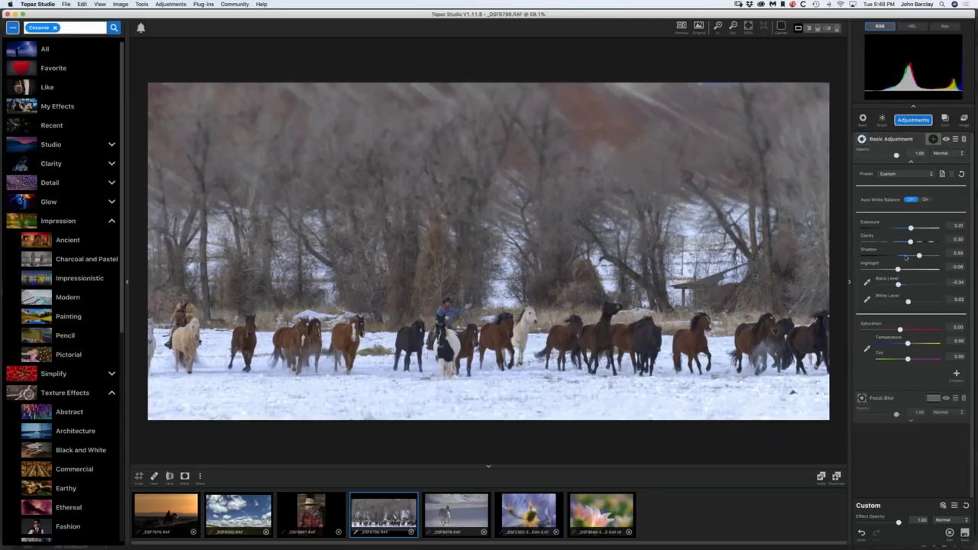
pyautogui.click(907, 259)
pyautogui.click(909, 259)
pyautogui.click(904, 259)
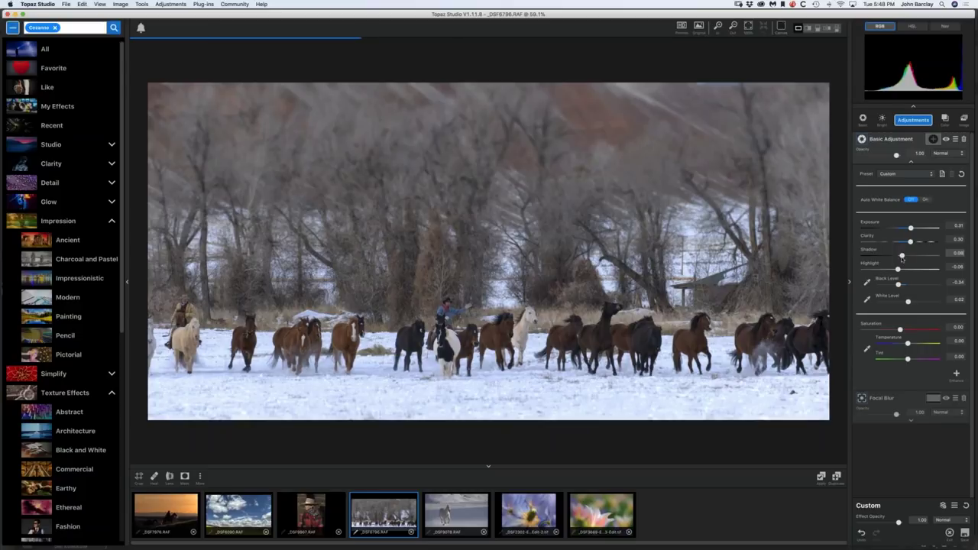
pyautogui.click(900, 257)
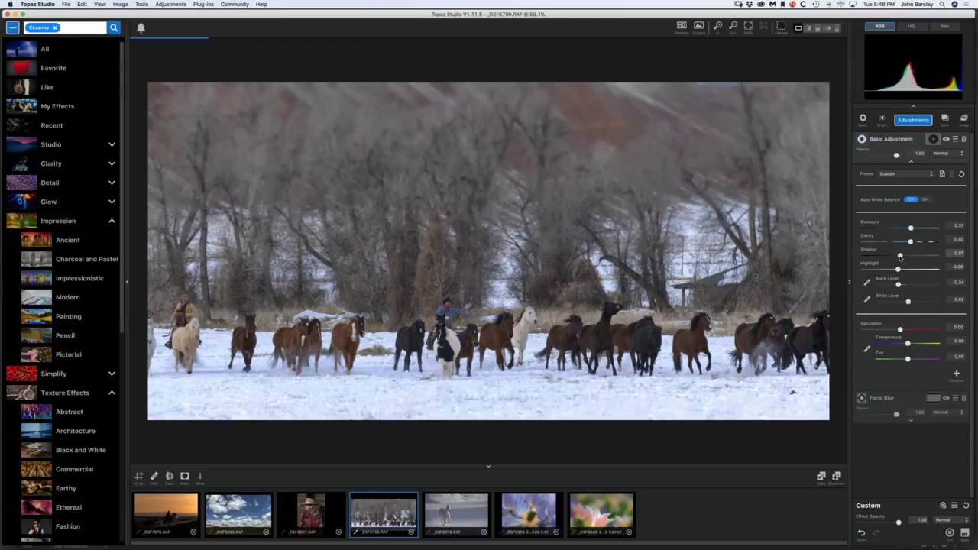
pyautogui.click(901, 257)
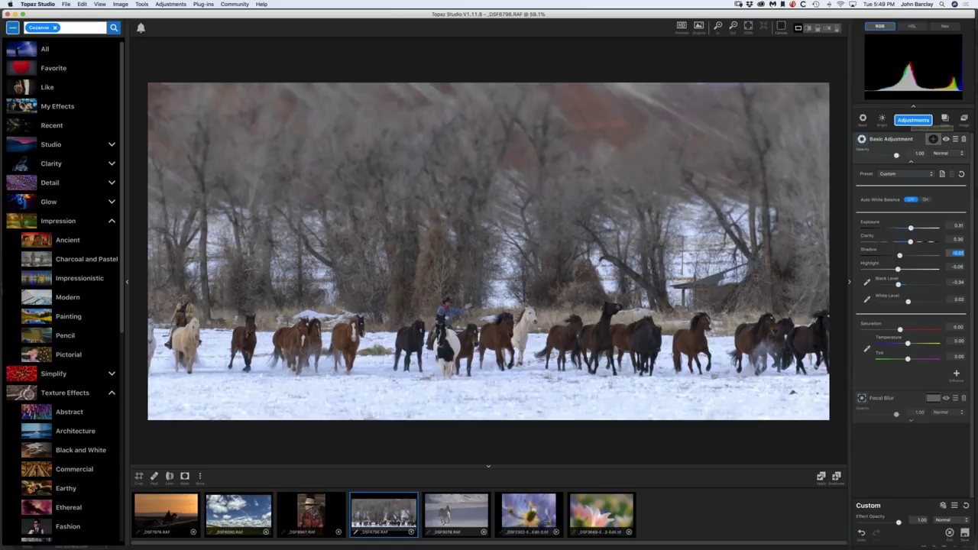
# Add a Precision Contrast adjustment and apply the saved custom starting preset
pyautogui.click(933, 140)
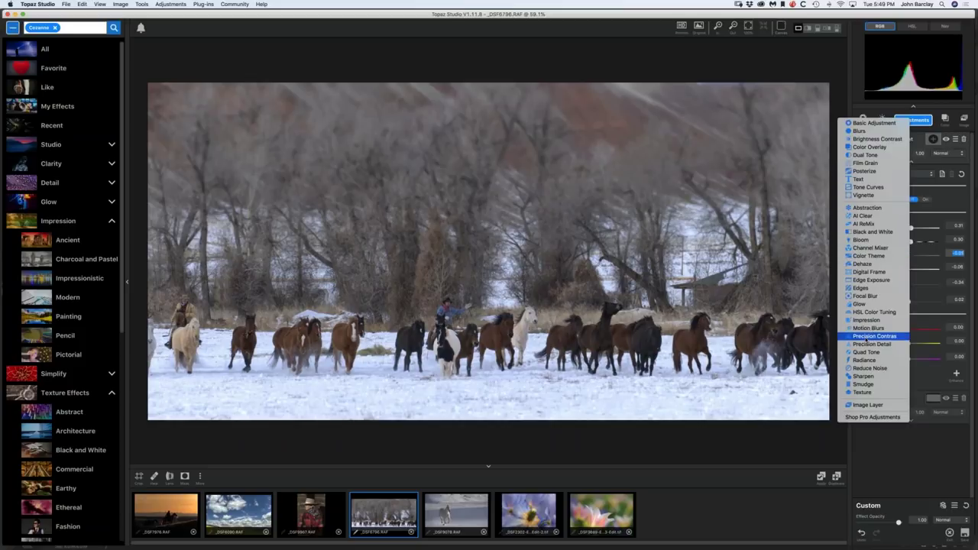
pyautogui.click(867, 337)
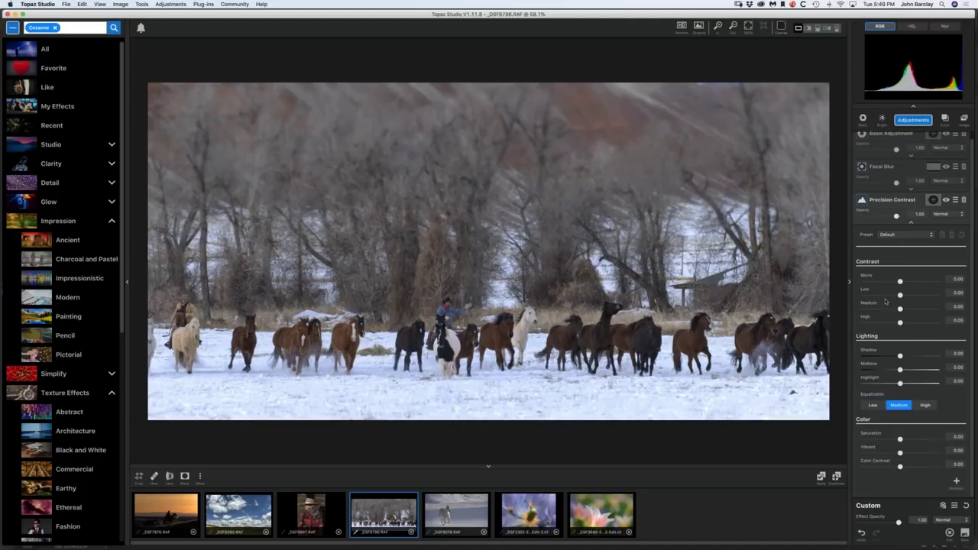
pyautogui.click(929, 235)
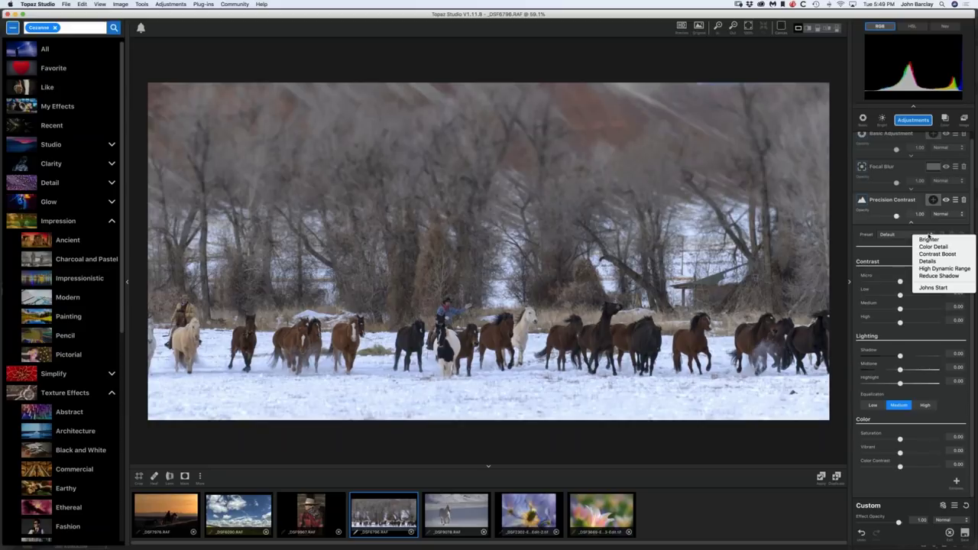
pyautogui.click(929, 268)
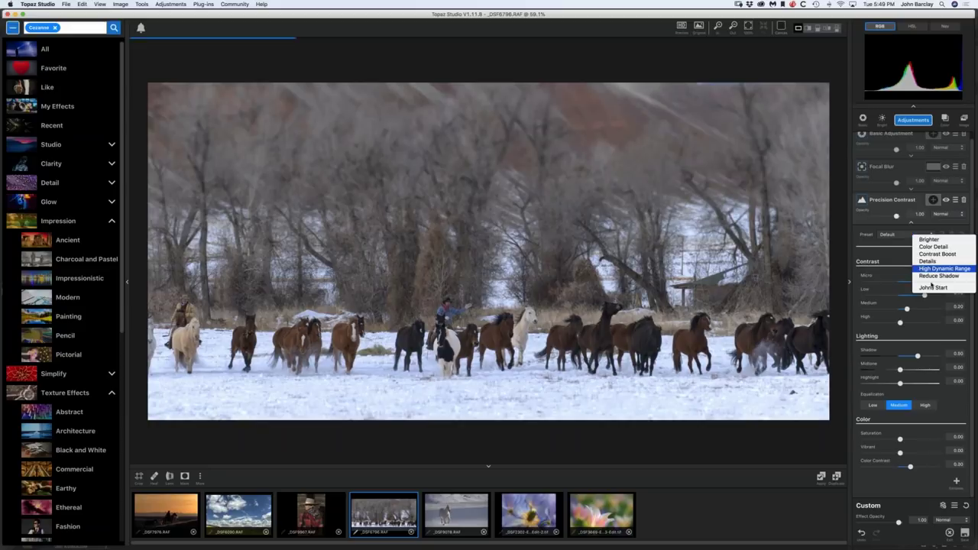
pyautogui.click(932, 287)
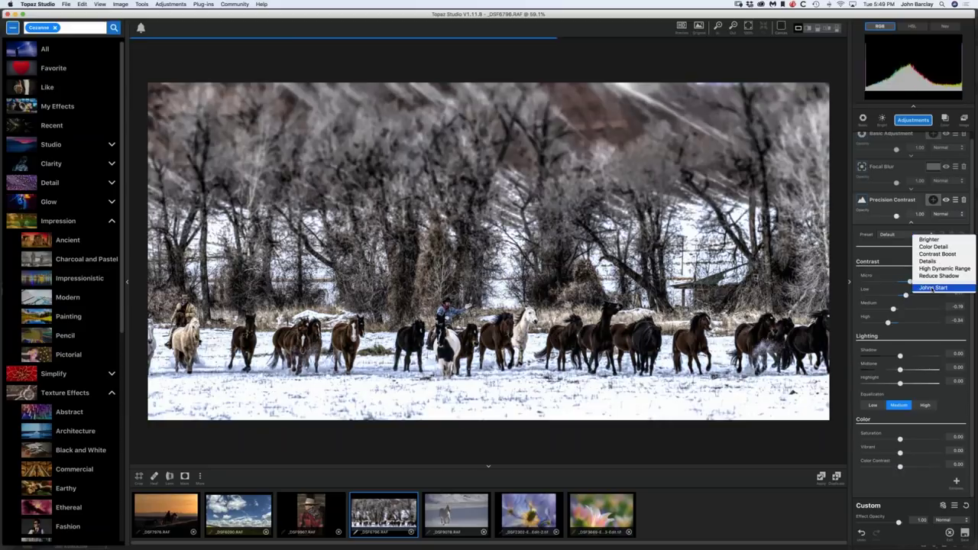
pyautogui.click(932, 287)
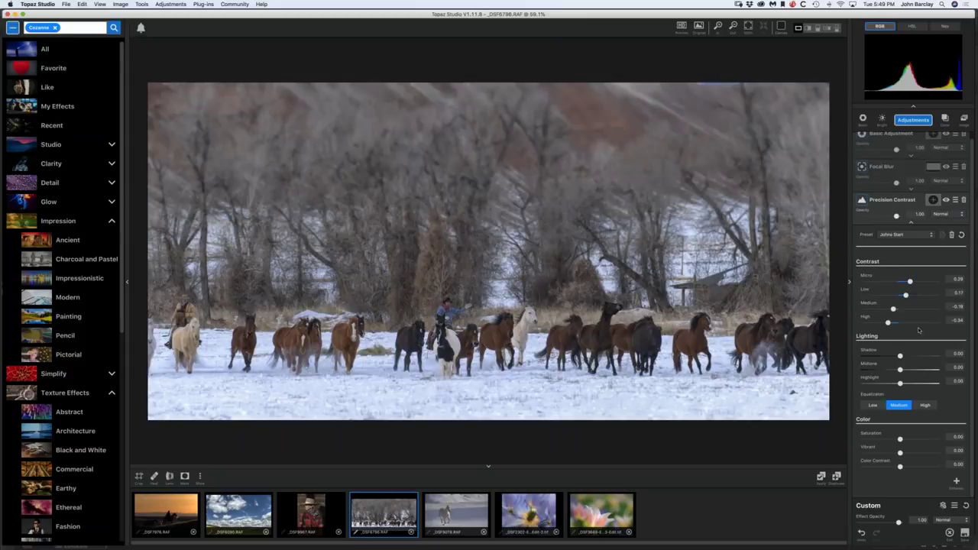
# Set Precision Contrast to Micro 0.43, Low 0.25, Medium about -0.38 and High about -0.5, and view the original image for comparison
pyautogui.click(910, 282)
pyautogui.moveTo(910, 282); pyautogui.dragTo(907, 311)
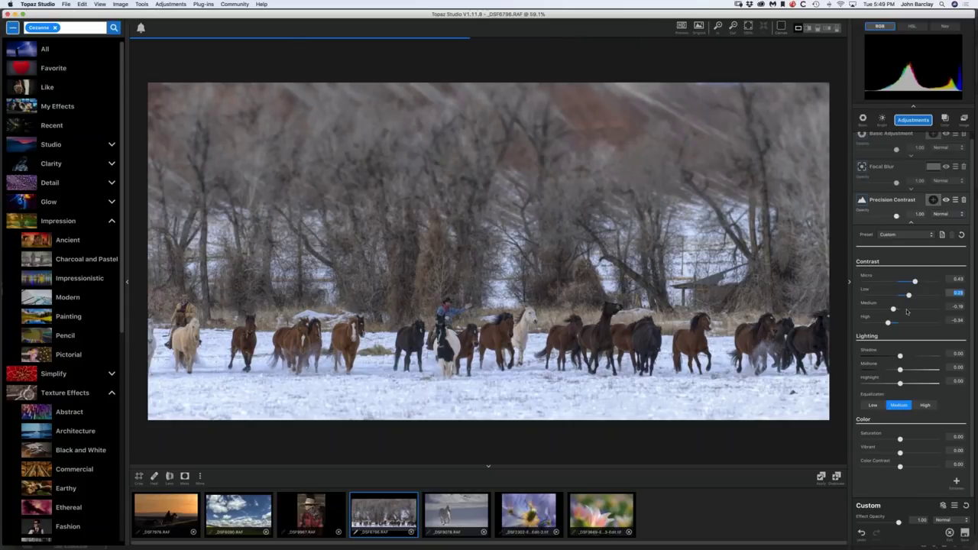
pyautogui.click(907, 310)
pyautogui.click(908, 323)
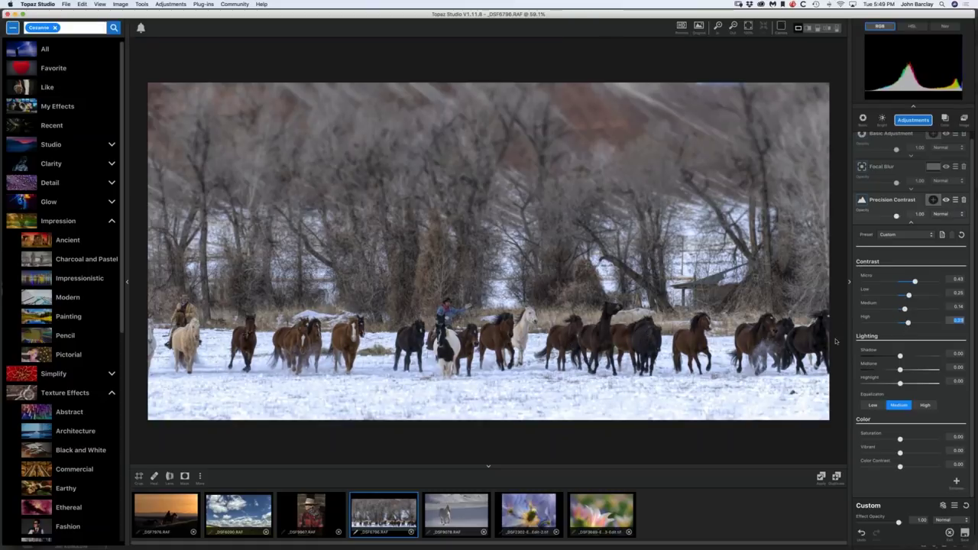
pyautogui.click(891, 324)
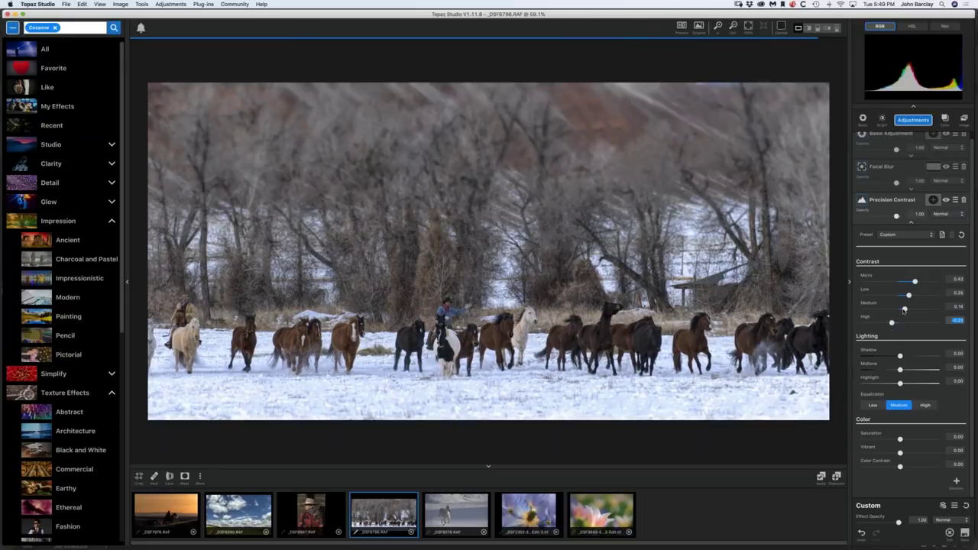
pyautogui.moveTo(904, 310); pyautogui.dragTo(892, 310)
pyautogui.click(890, 322)
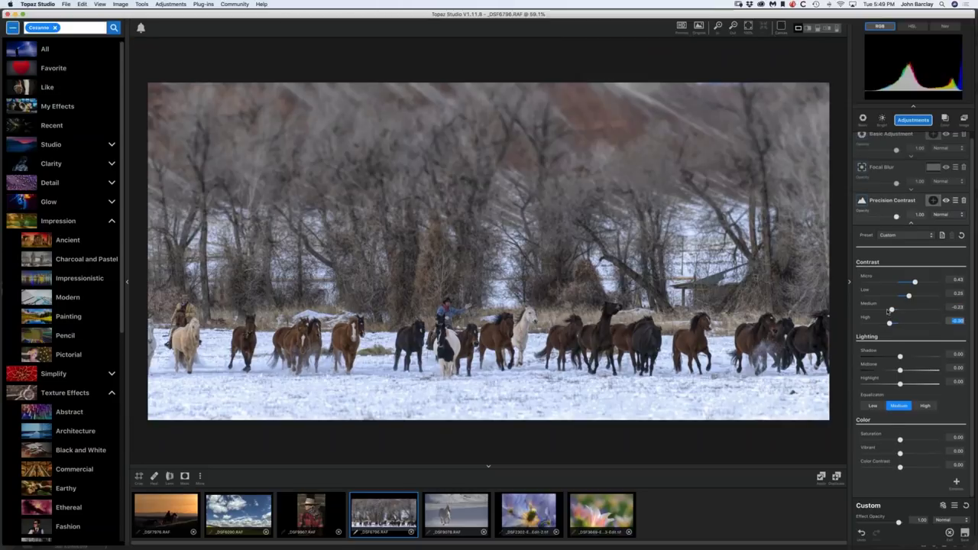
pyautogui.moveTo(890, 309); pyautogui.dragTo(887, 309)
pyautogui.click(884, 323)
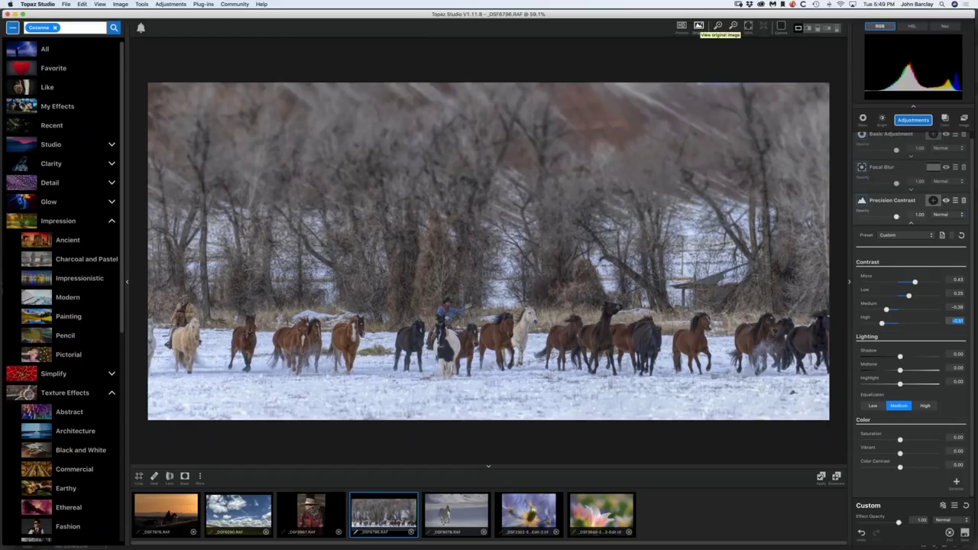
pyautogui.click(698, 26)
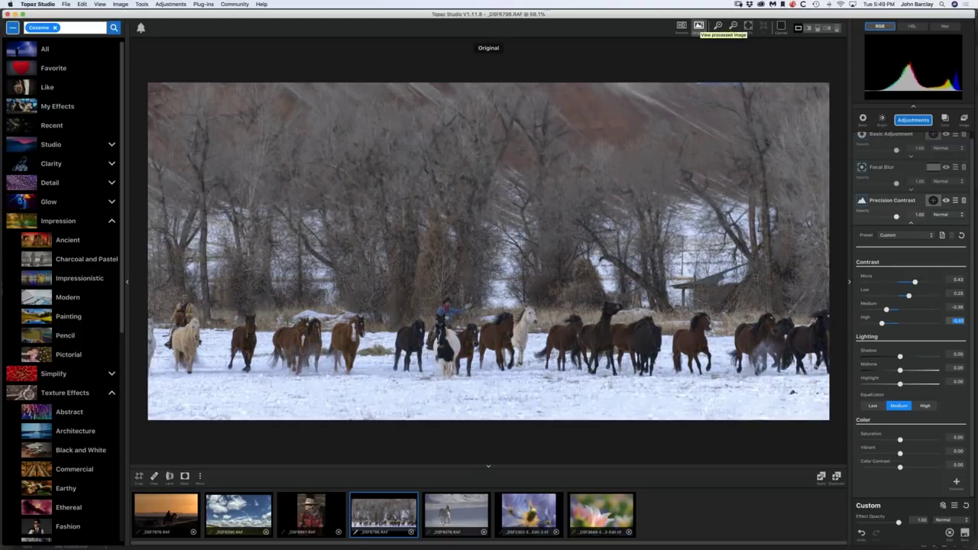
# Return to the processed horse-herd image and compare it with Precision Contrast hidden and shown
pyautogui.click(699, 26)
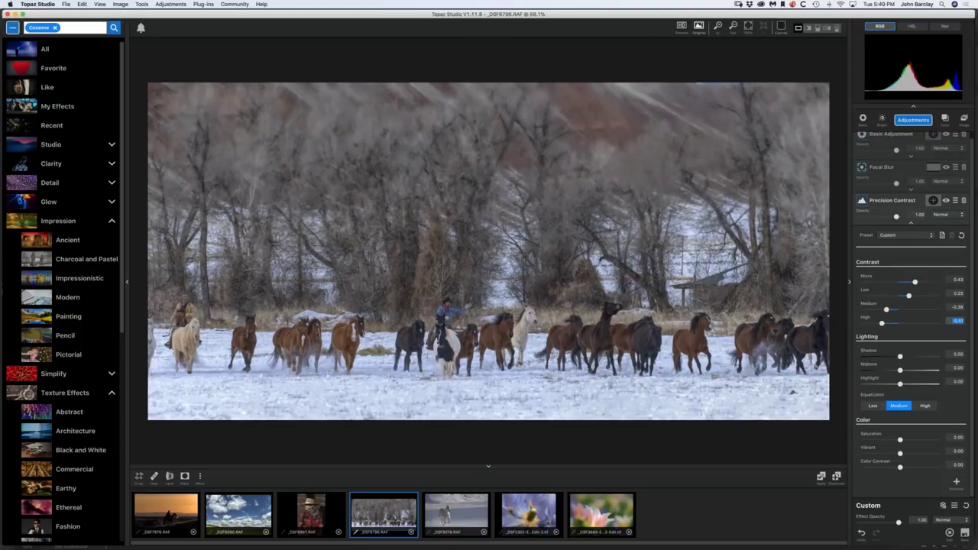
pyautogui.click(947, 200)
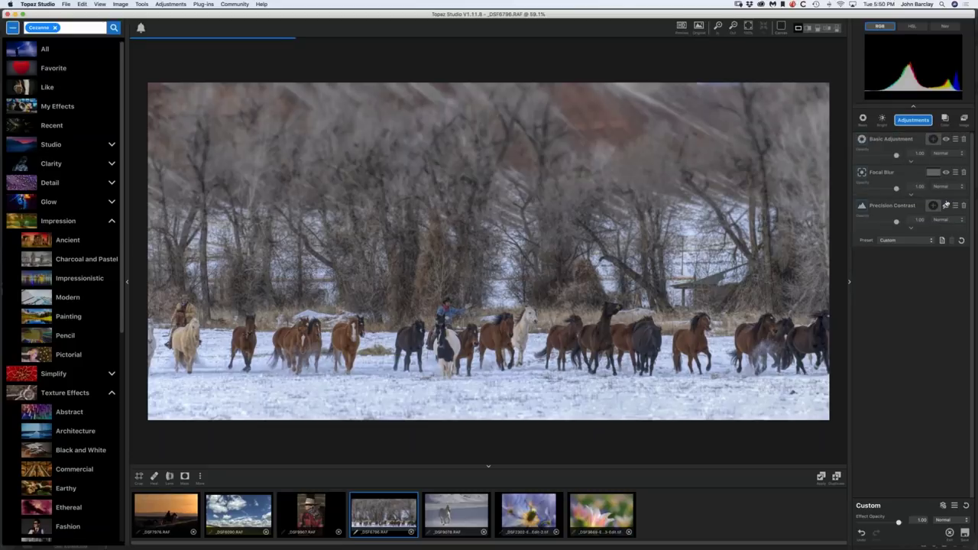
pyautogui.click(946, 206)
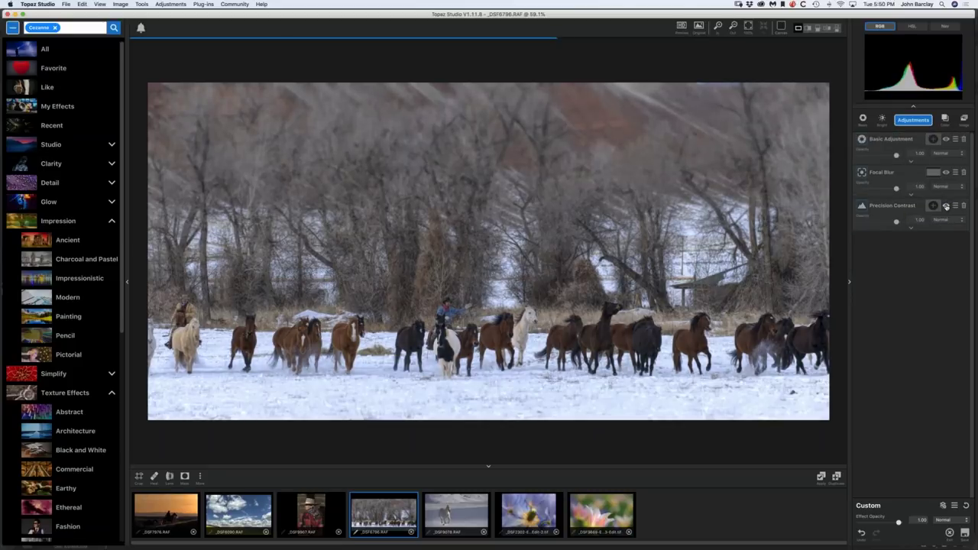
# Soften the Precision Contrast adjustment to Micro 0.20, Low 0.16, Medium -0.21 and High about -0.28
pyautogui.click(892, 206)
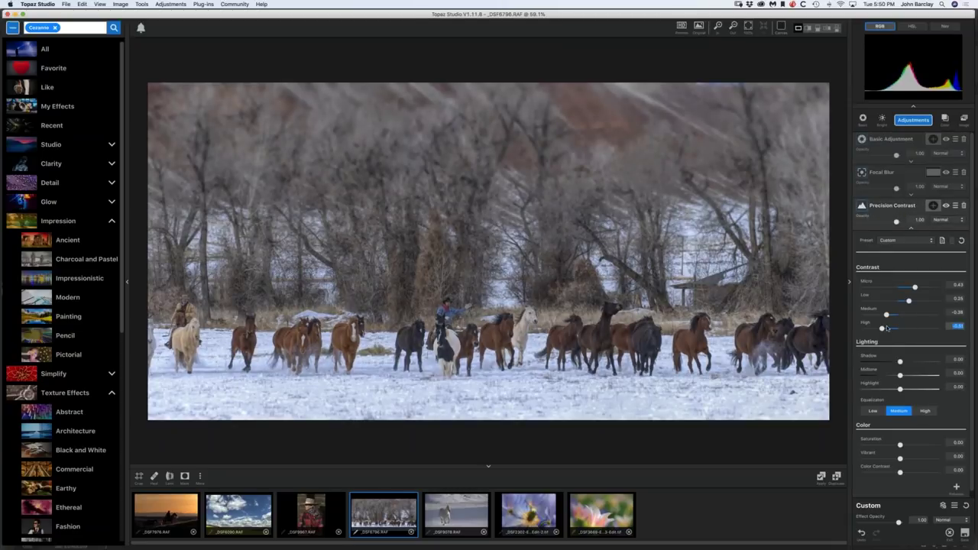
pyautogui.moveTo(882, 329); pyautogui.dragTo(883, 328)
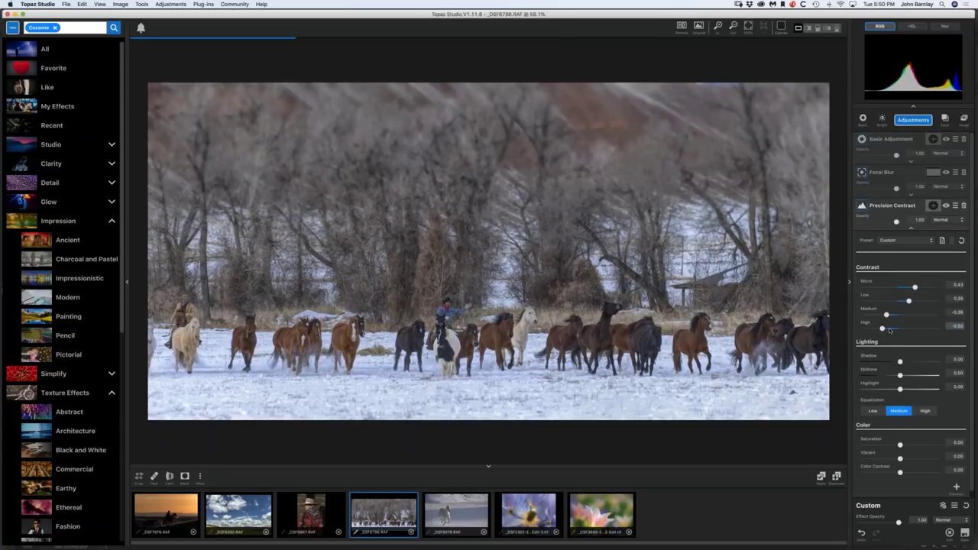
pyautogui.click(890, 329)
pyautogui.moveTo(887, 315); pyautogui.dragTo(893, 315)
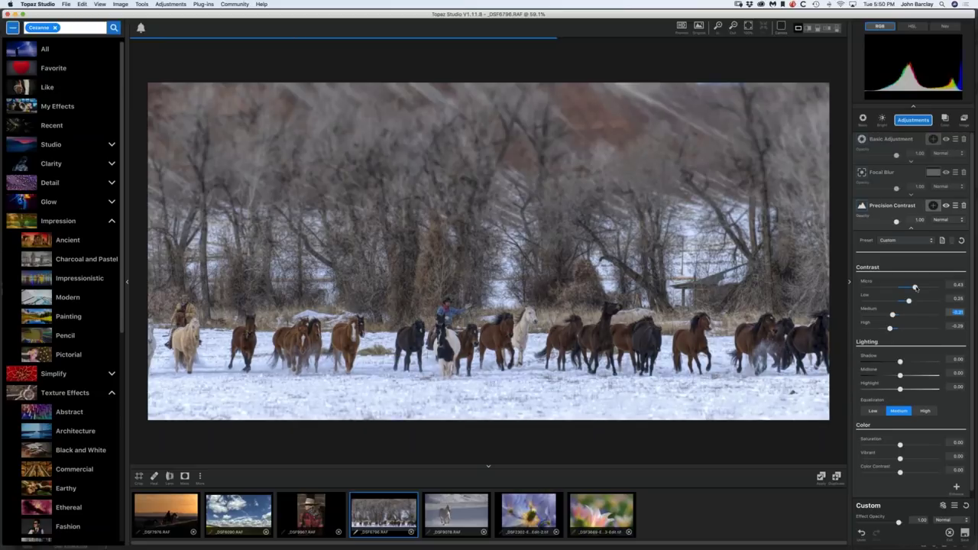
pyautogui.moveTo(916, 288)
pyautogui.mouseDown()
pyautogui.moveTo(905, 301)
pyautogui.moveTo(907, 288)
pyautogui.mouseUp()
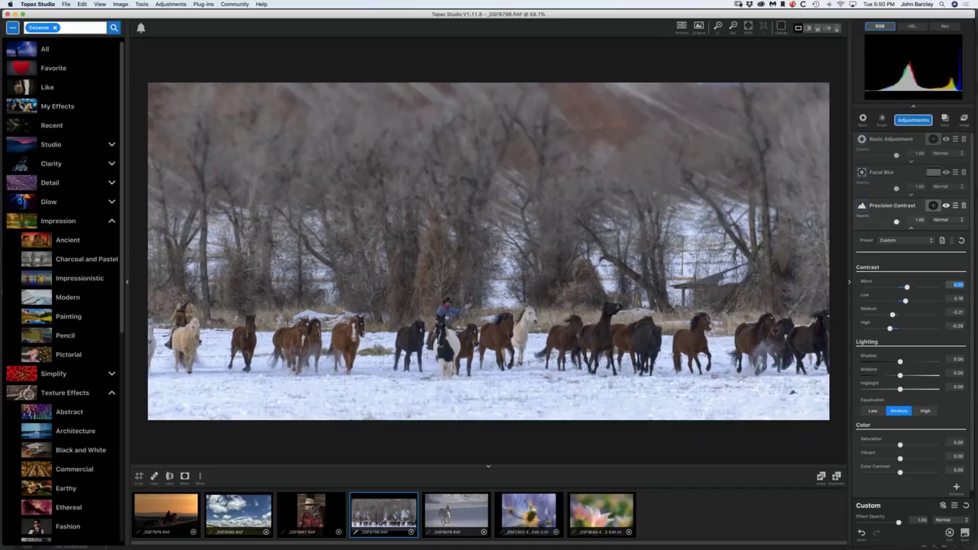
# Compare the herd photo without Precision Contrast and set its High to -0.34 and Medium to about -0.3
pyautogui.click(947, 206)
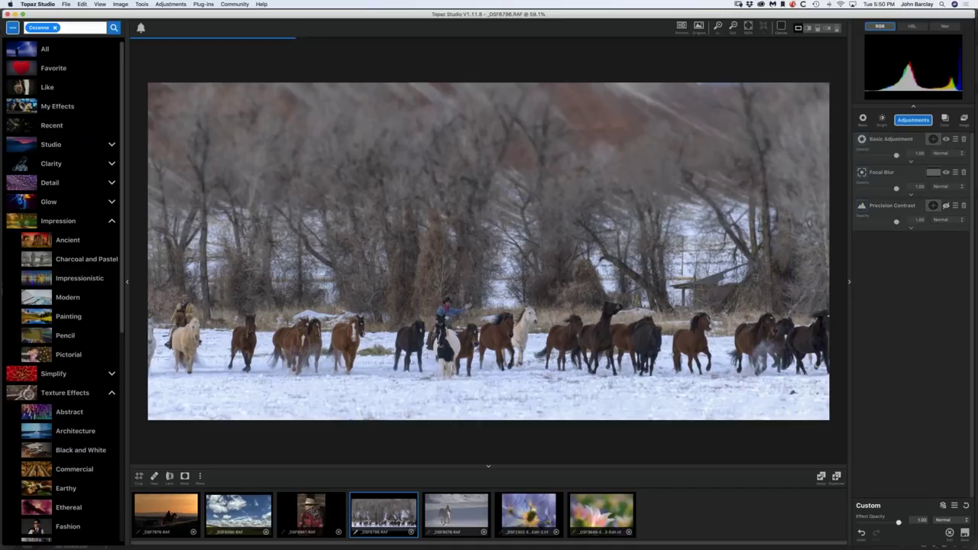
pyautogui.click(946, 207)
pyautogui.click(890, 328)
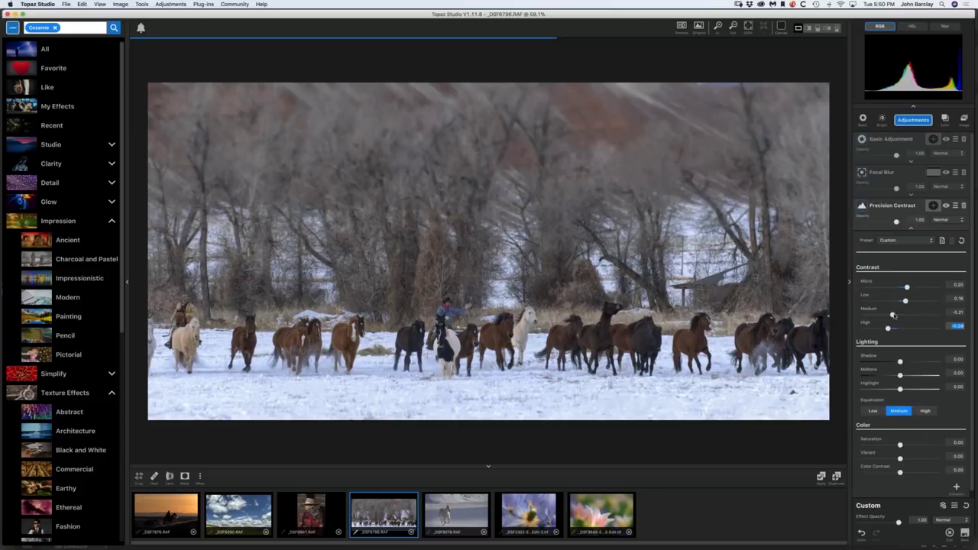
pyautogui.moveTo(892, 315); pyautogui.dragTo(889, 314)
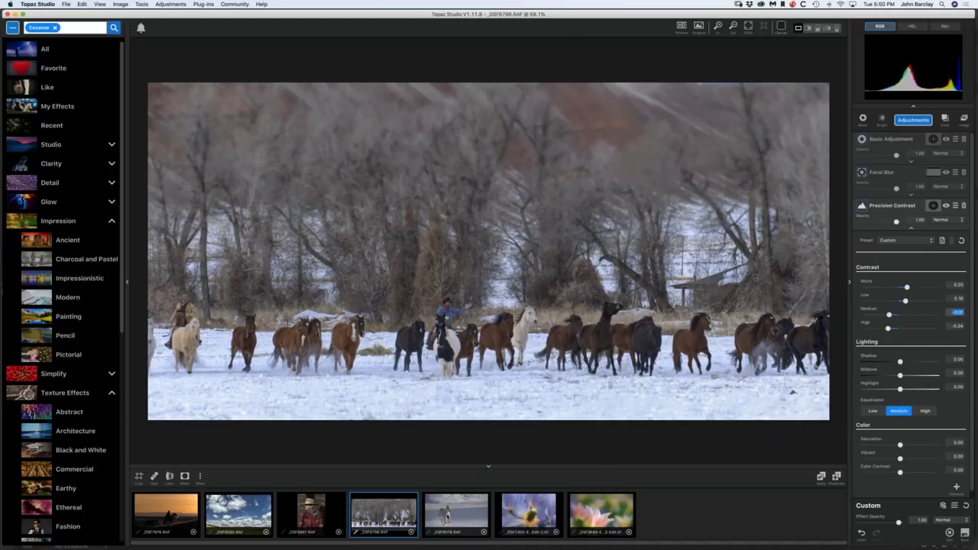
# Open the running white horse photo and crop it with an unconstrained ratio, trimming its bottom, top and right edges
pyautogui.press('Right')
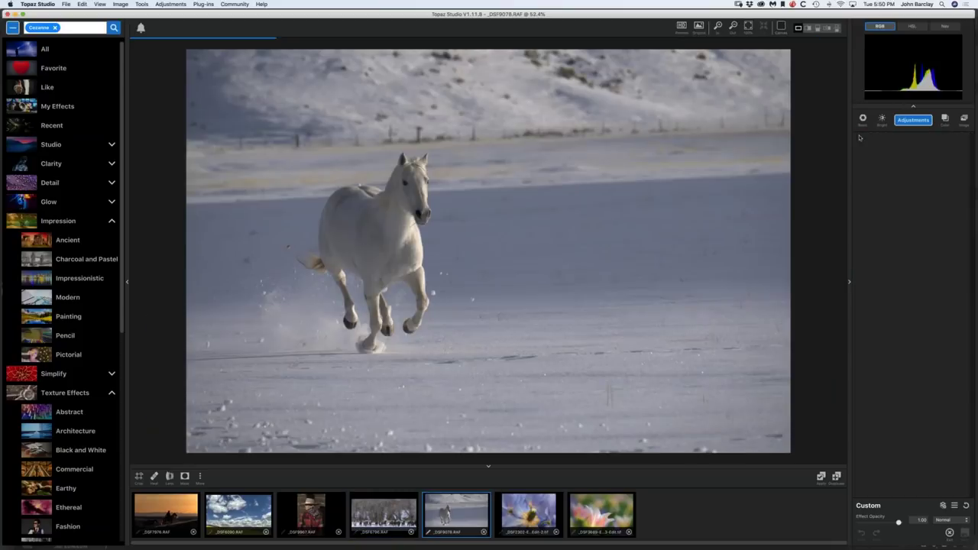
pyautogui.click(915, 120)
pyautogui.click(921, 145)
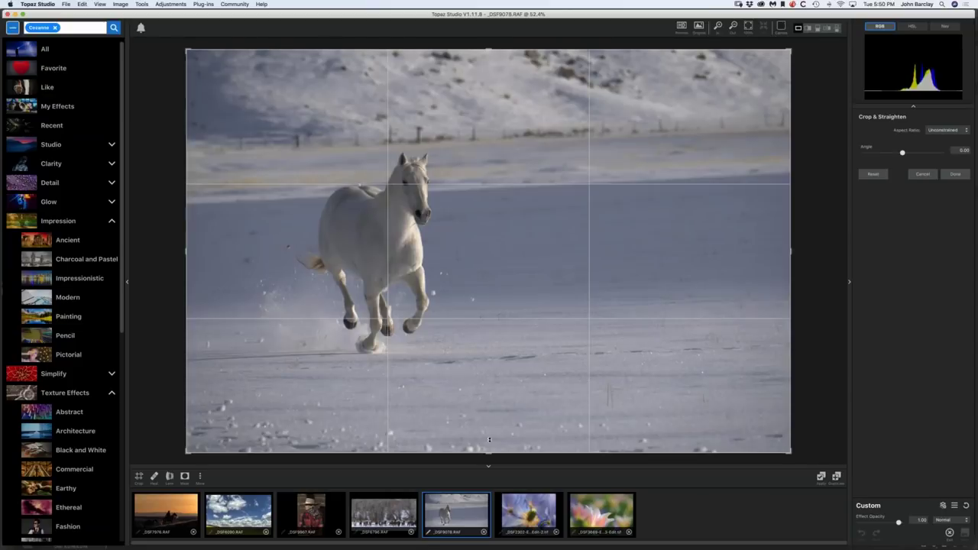
pyautogui.moveTo(490, 439); pyautogui.dragTo(489, 425)
pyautogui.moveTo(489, 49); pyautogui.dragTo(491, 78)
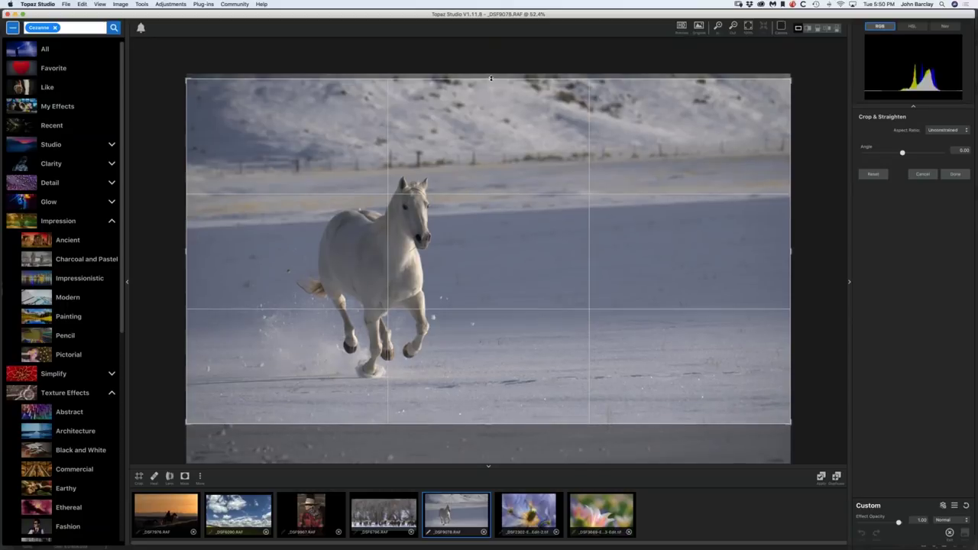
pyautogui.moveTo(789, 251); pyautogui.dragTo(763, 238)
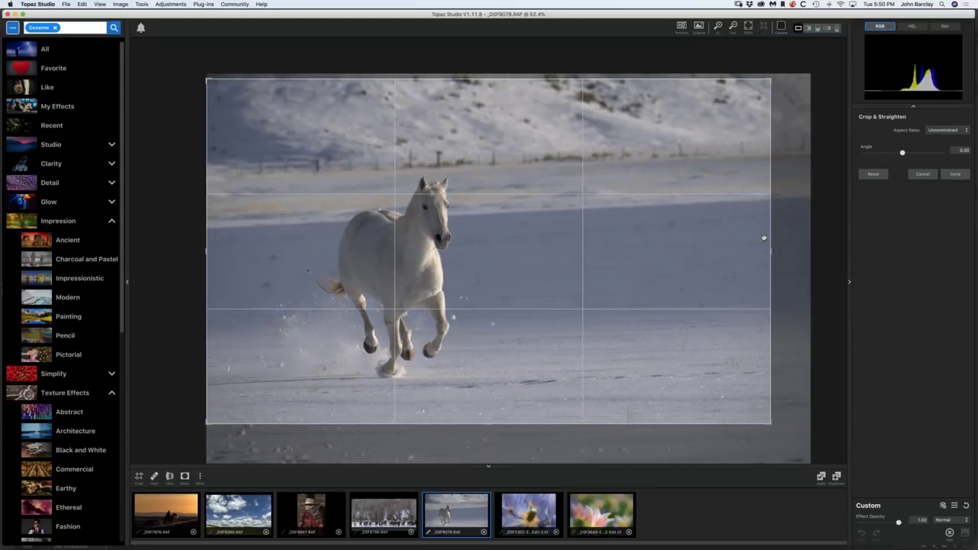
pyautogui.click(947, 176)
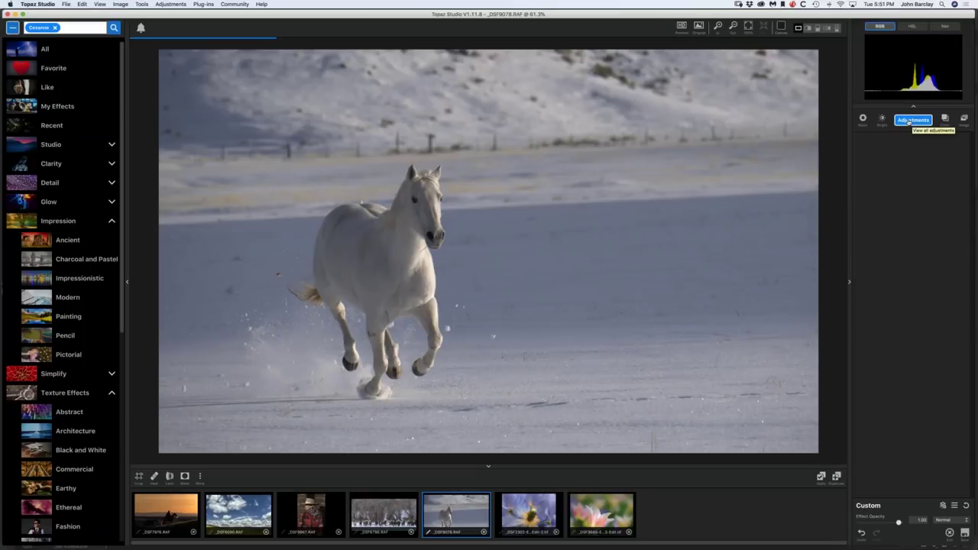
# Add a Basic Adjustment with White Level 0.41, Black Level -0.35, Clarity 0.21, Highlight -0.36 and Exposure about 0.16
pyautogui.click(909, 121)
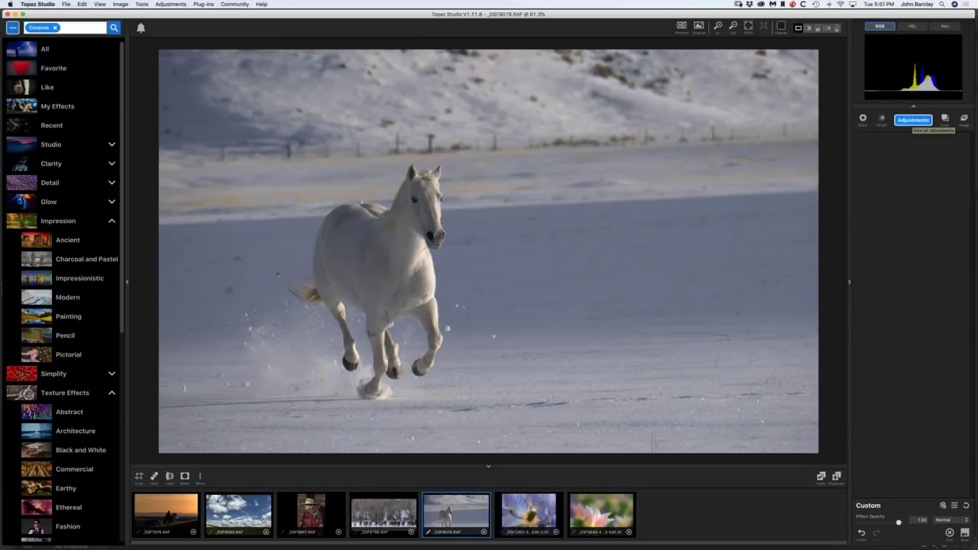
pyautogui.click(879, 124)
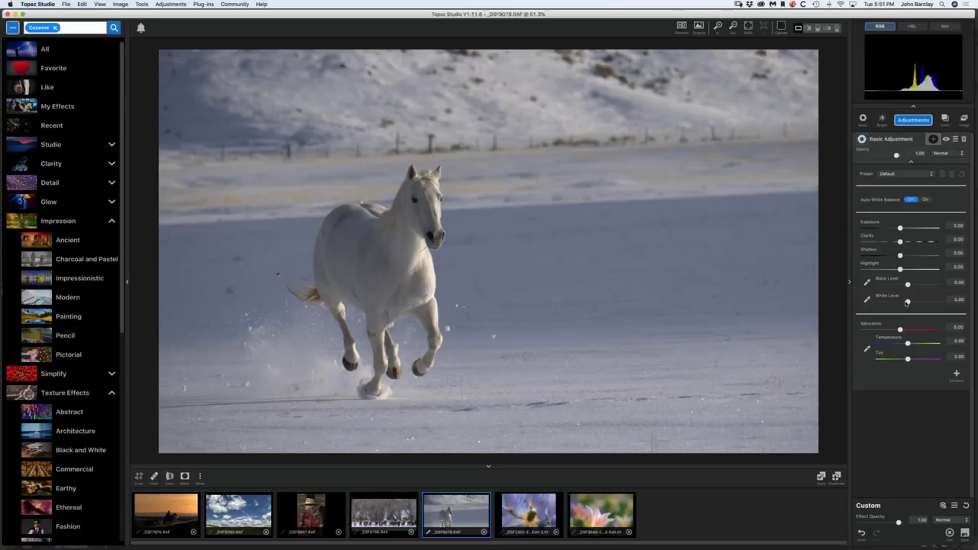
pyautogui.moveTo(908, 302)
pyautogui.mouseDown()
pyautogui.moveTo(917, 303)
pyautogui.moveTo(898, 285)
pyautogui.moveTo(920, 302)
pyautogui.mouseUp()
pyautogui.click(902, 286)
pyautogui.moveTo(901, 241); pyautogui.dragTo(907, 241)
pyautogui.moveTo(900, 269); pyautogui.dragTo(886, 271)
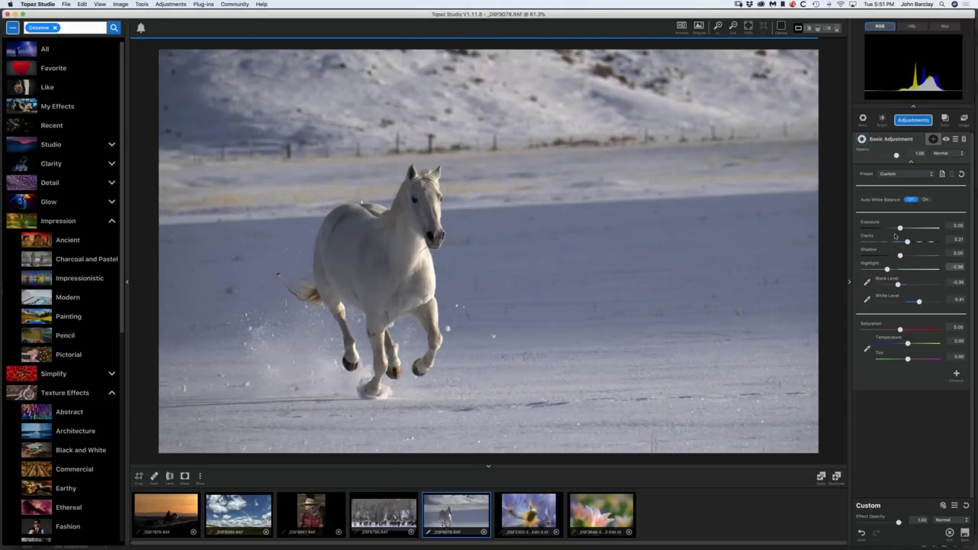
pyautogui.click(906, 228)
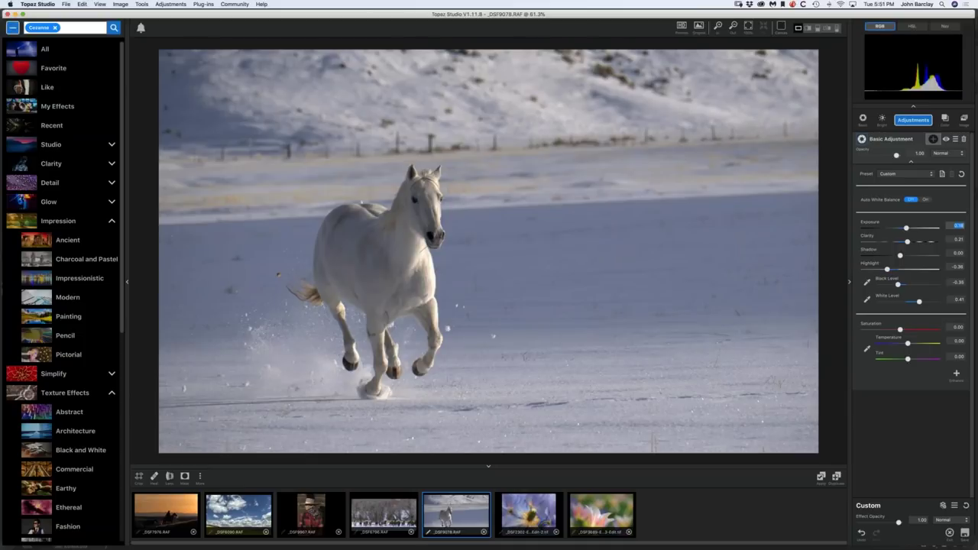
# Add a Vignette adjustment and centre it on the white horse's body
pyautogui.click(914, 120)
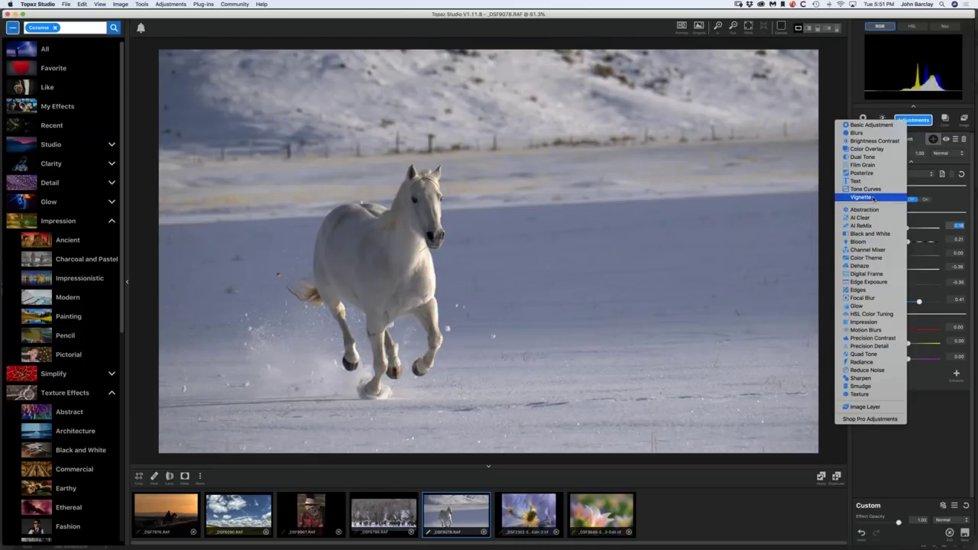
pyautogui.click(871, 200)
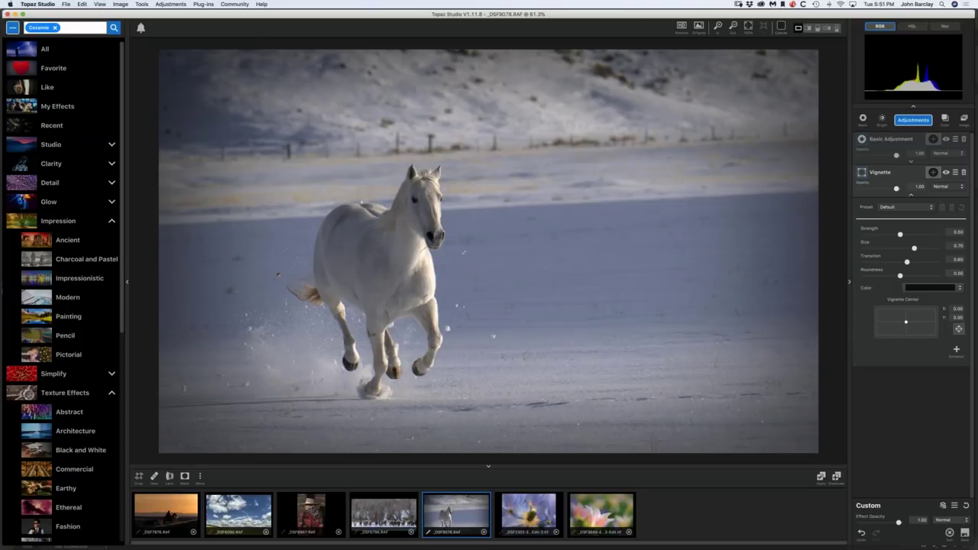
pyautogui.click(395, 247)
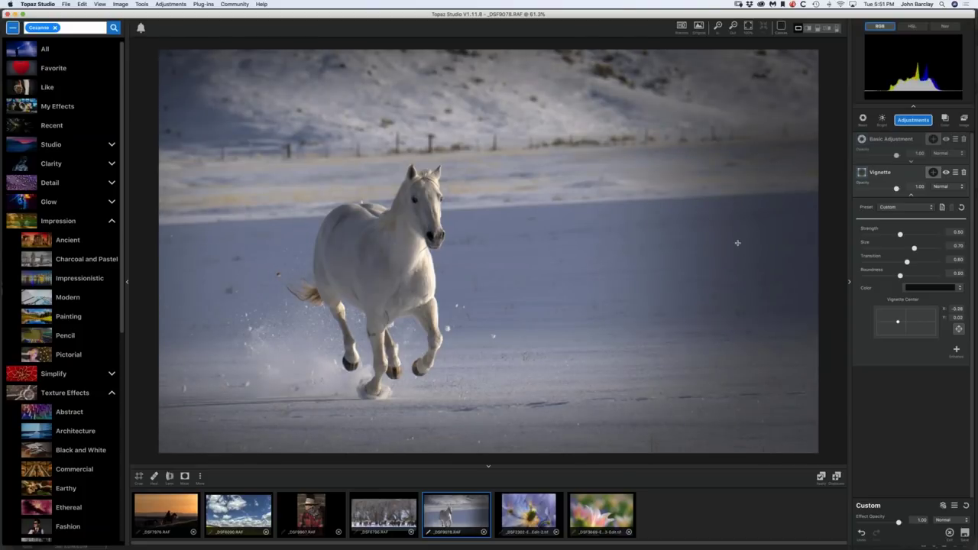
# Reduce the Vignette's Strength to 0.13
pyautogui.click(889, 236)
pyautogui.click(888, 236)
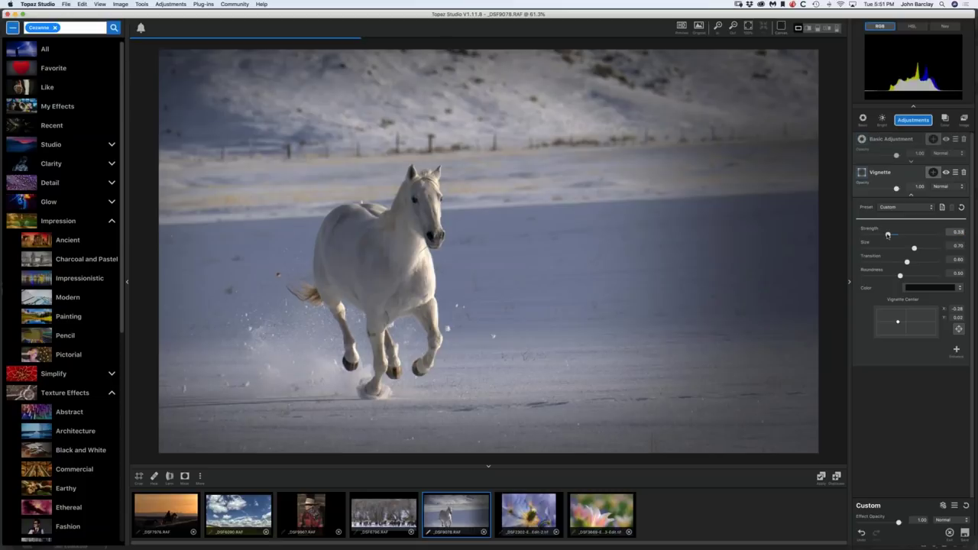
pyautogui.moveTo(889, 235); pyautogui.dragTo(864, 235)
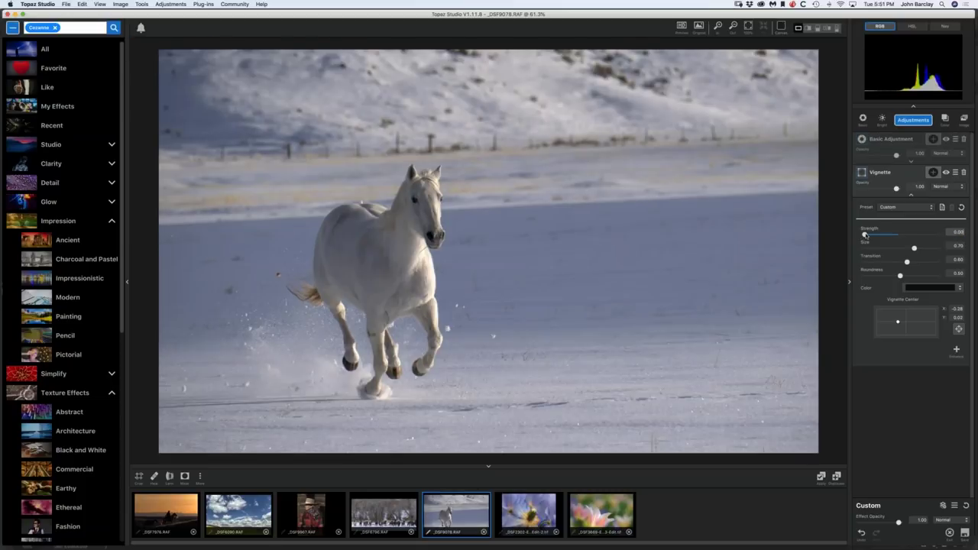
pyautogui.click(870, 236)
pyautogui.moveTo(872, 235); pyautogui.dragTo(875, 235)
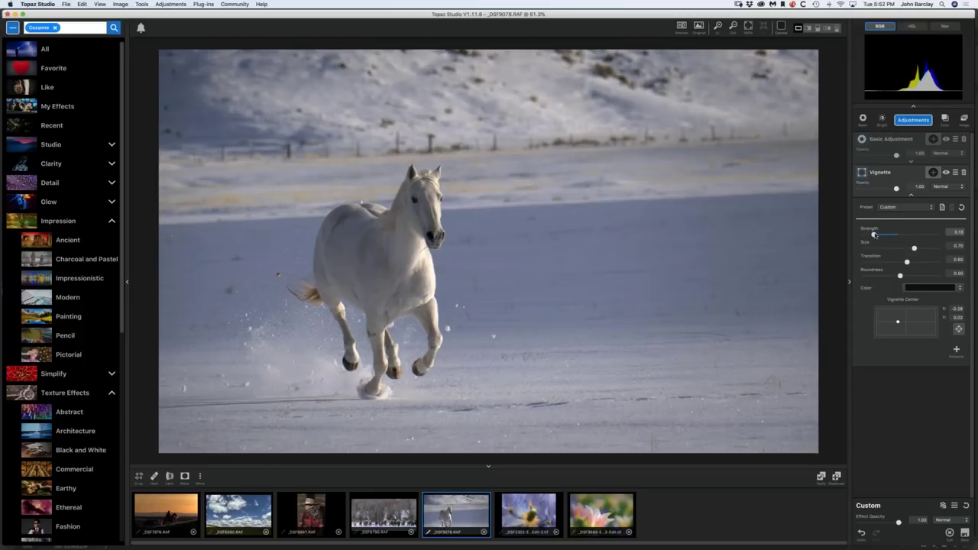
pyautogui.click(875, 235)
# Add a Texture adjustment with the first texture, Multiply blend mode and an opacity of about 0.68
pyautogui.click(914, 120)
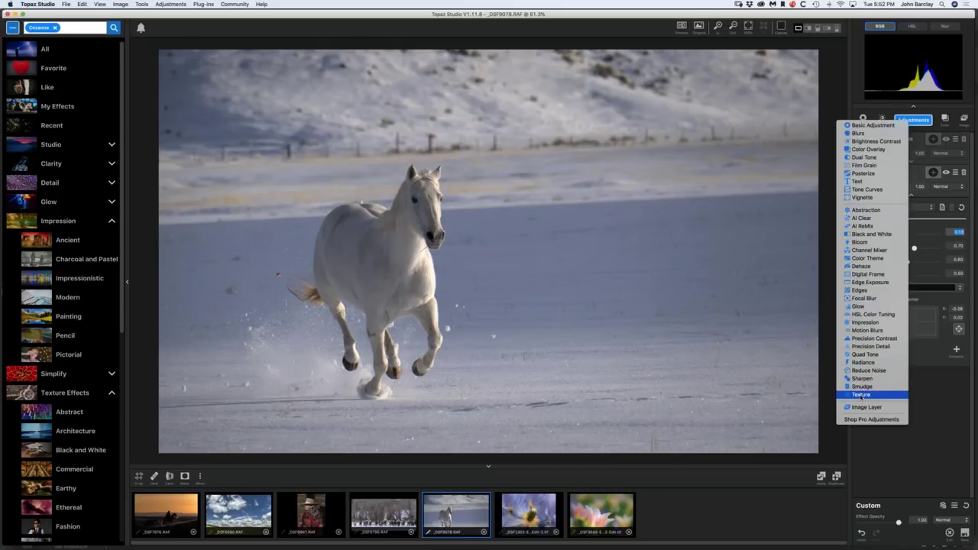
pyautogui.click(803, 348)
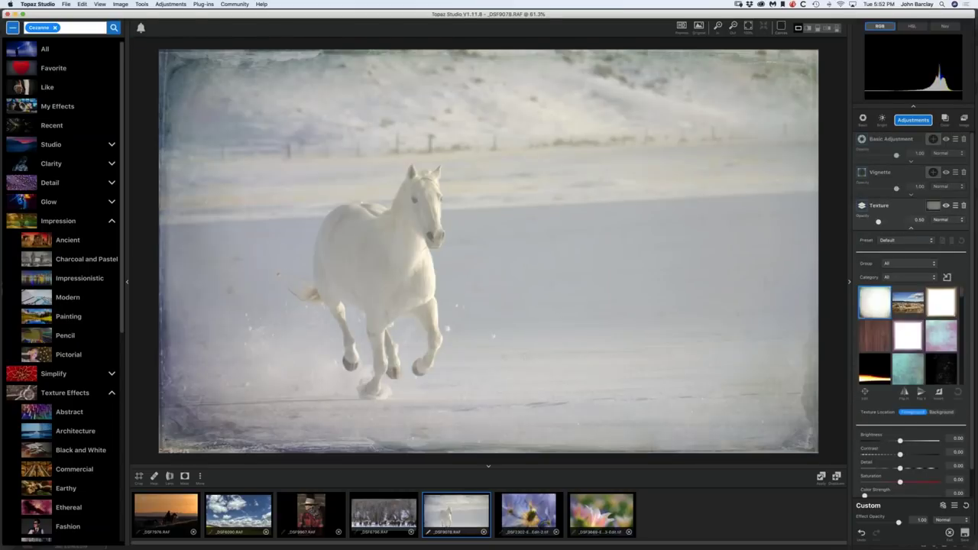
pyautogui.scroll(-1, 899, 257)
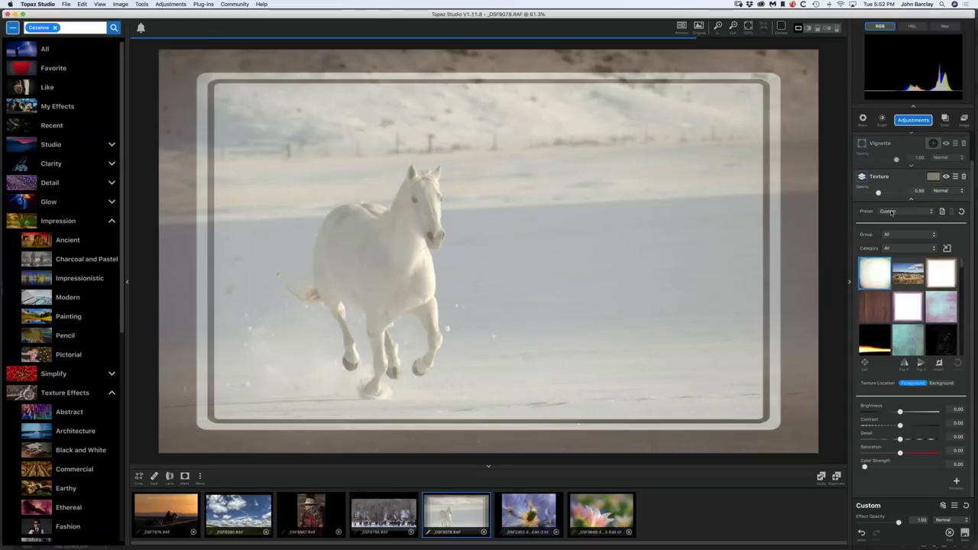
pyautogui.click(941, 190)
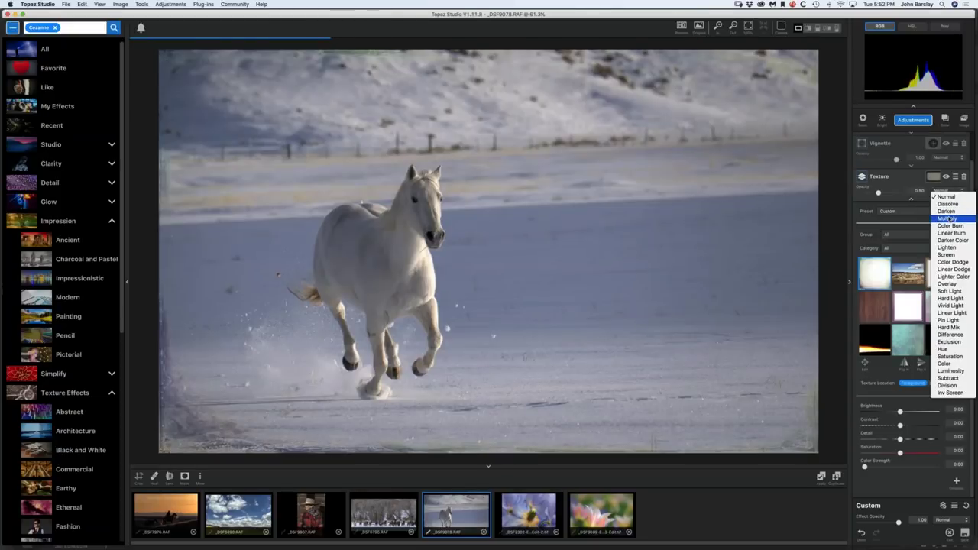
pyautogui.click(949, 220)
pyautogui.moveTo(879, 192); pyautogui.dragTo(885, 193)
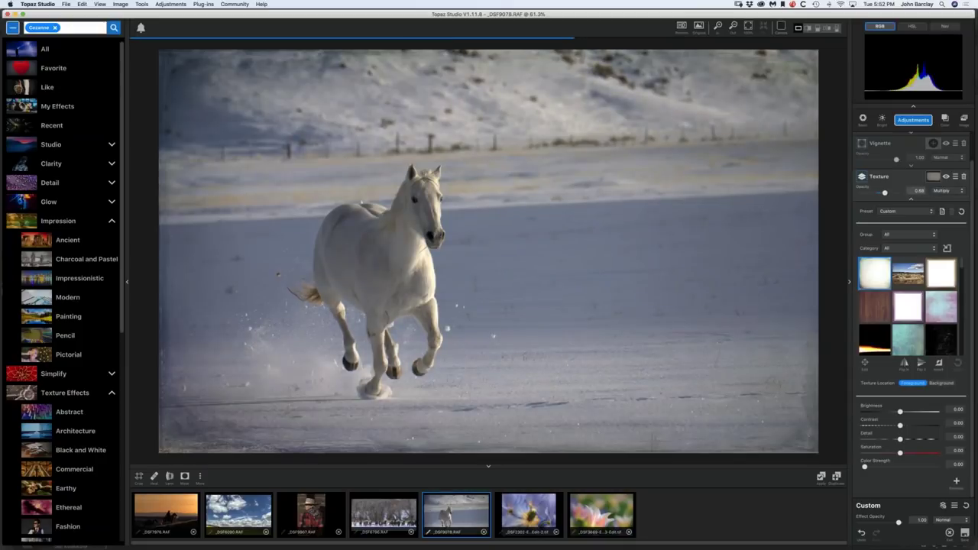
# Preview the framed white texture on the horse photo and limit the textures to the FlyPaper Painterly category
pyautogui.click(934, 248)
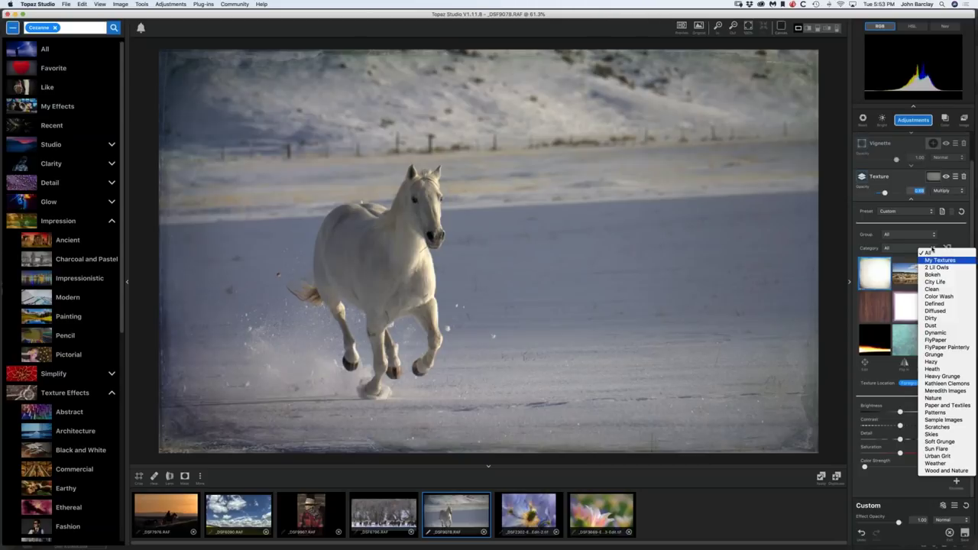
pyautogui.click(956, 238)
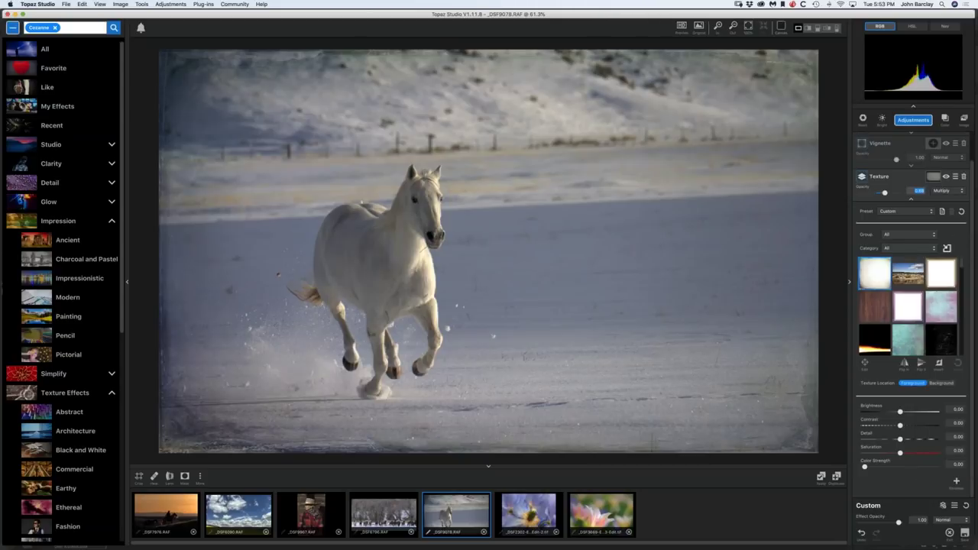
pyautogui.click(941, 274)
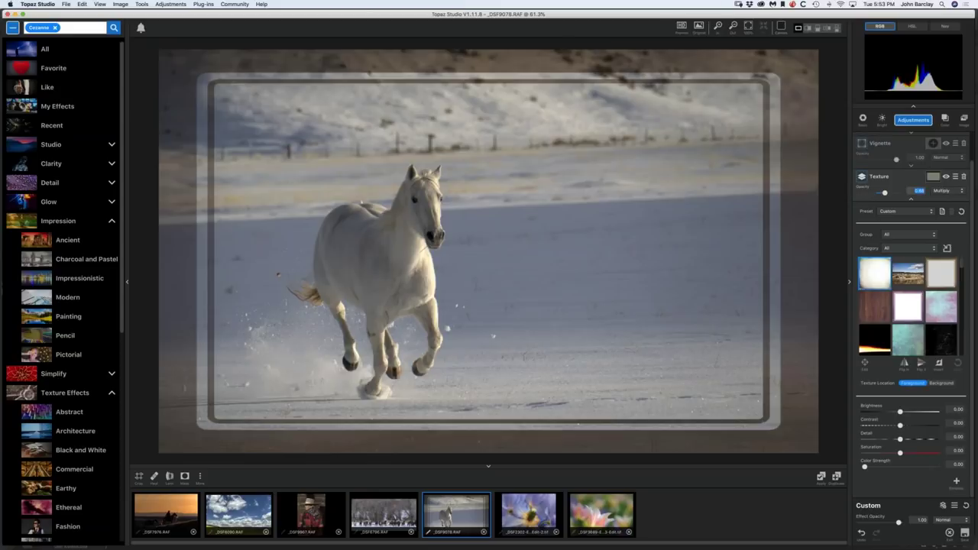
pyautogui.click(917, 248)
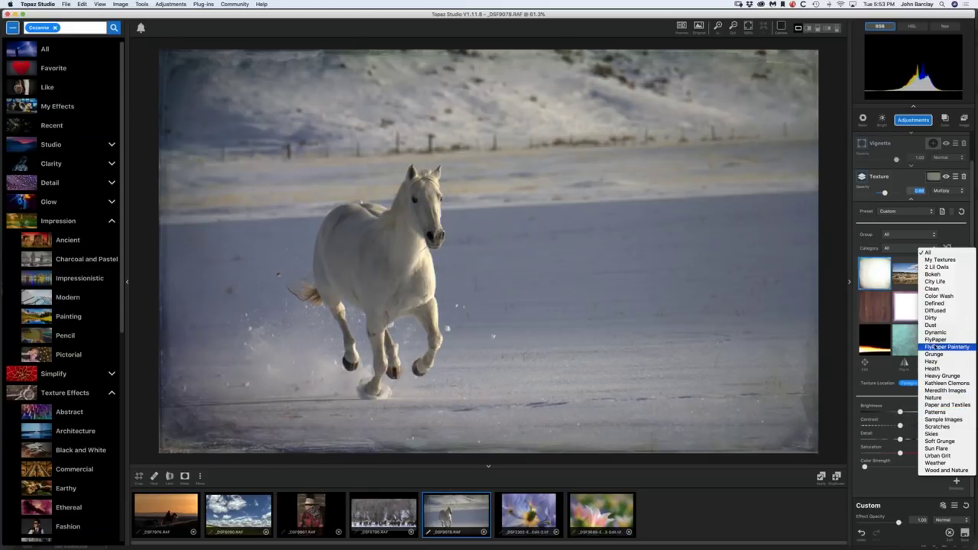
pyautogui.click(934, 348)
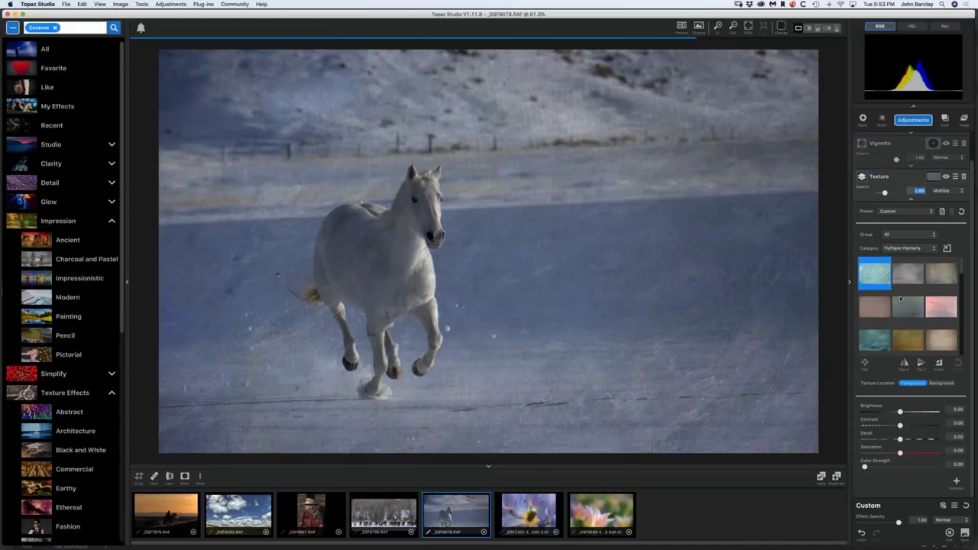
# Select the brownish texture in the middle of the last full row of FlyPaper Painterly and lower the Texture opacity to about 0.56
pyautogui.click(901, 299)
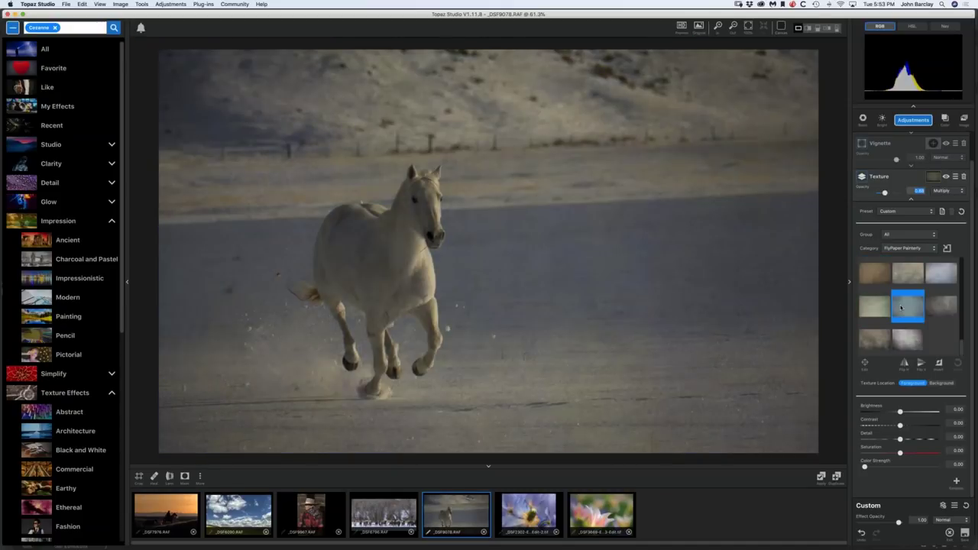
pyautogui.click(910, 304)
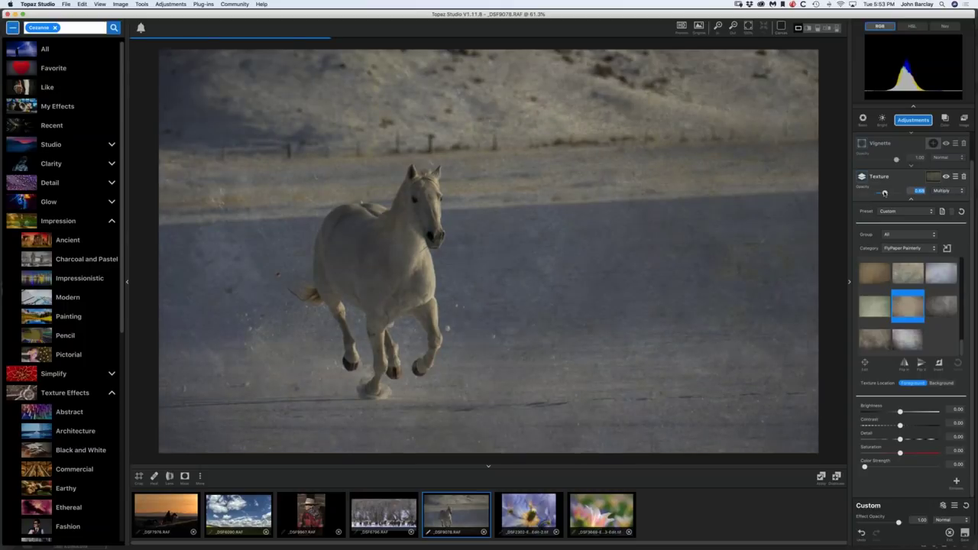
pyautogui.moveTo(885, 193); pyautogui.dragTo(880, 193)
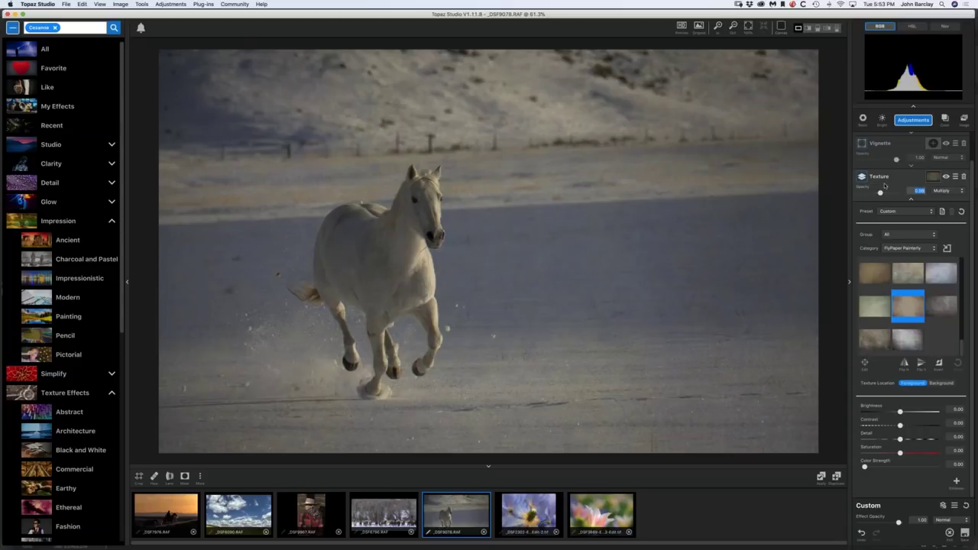
pyautogui.click(938, 364)
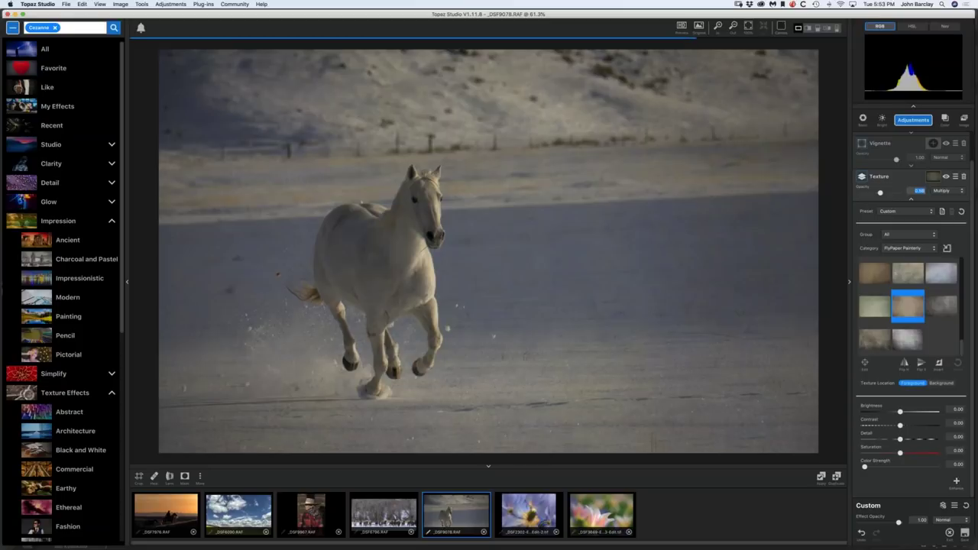
# Add a Basic Adjustment as an enhancement inside the Texture adjustment, raise its Exposure to about 0.5 and collapse the Texture settings
pyautogui.click(879, 176)
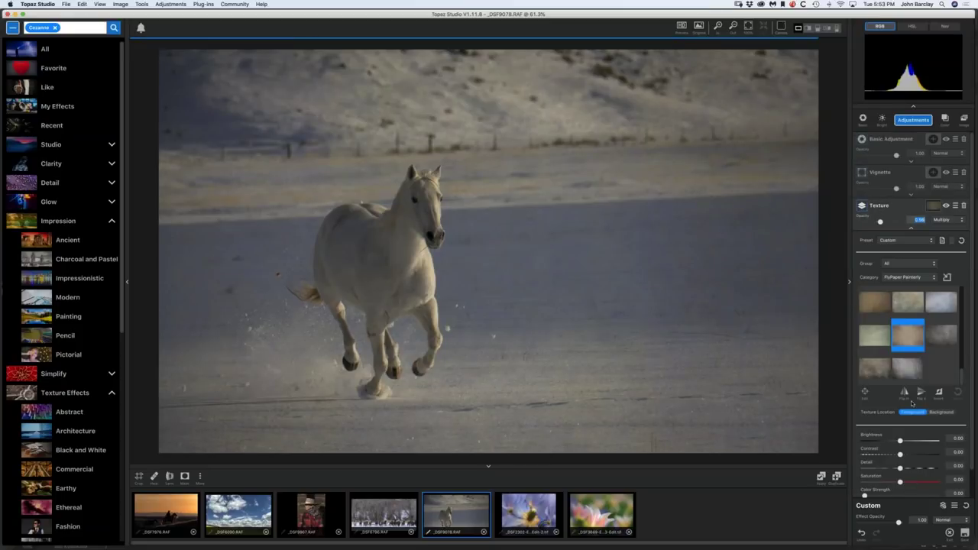
pyautogui.scroll(-1, 912, 403)
pyautogui.click(909, 277)
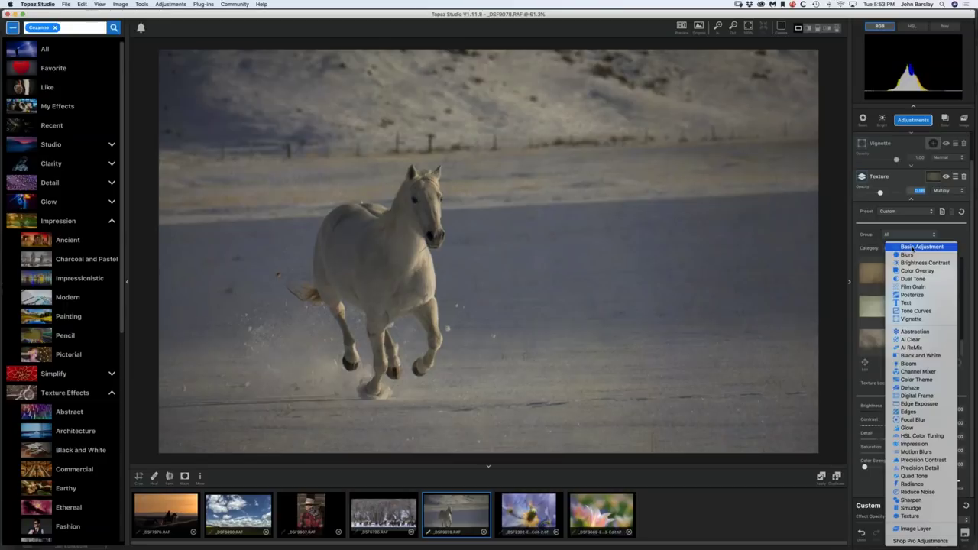
pyautogui.click(914, 247)
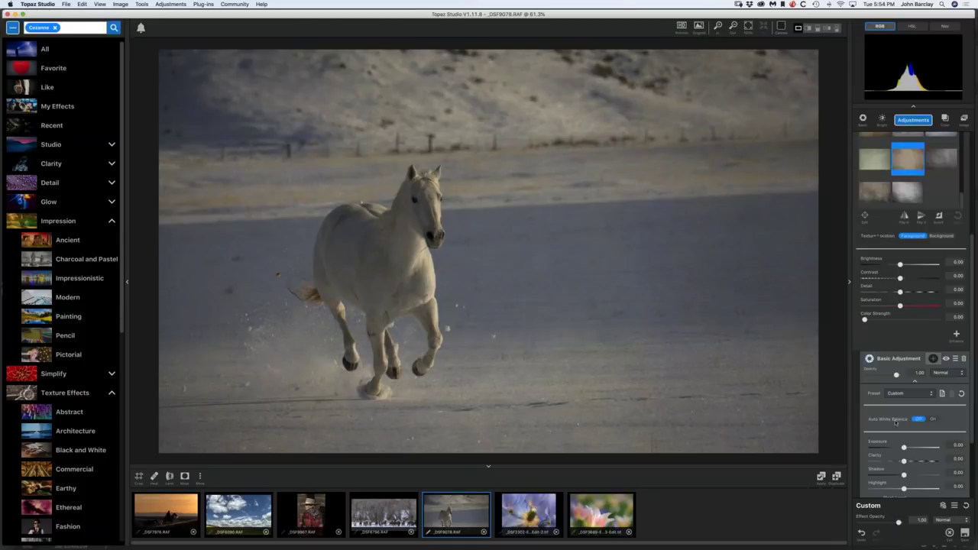
pyautogui.moveTo(905, 447); pyautogui.dragTo(926, 448)
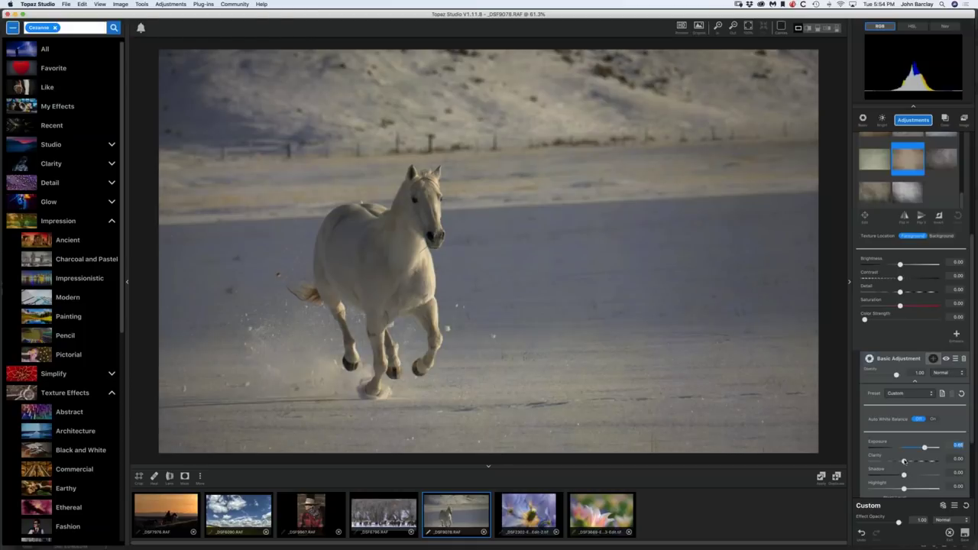
pyautogui.moveTo(925, 448); pyautogui.dragTo(922, 448)
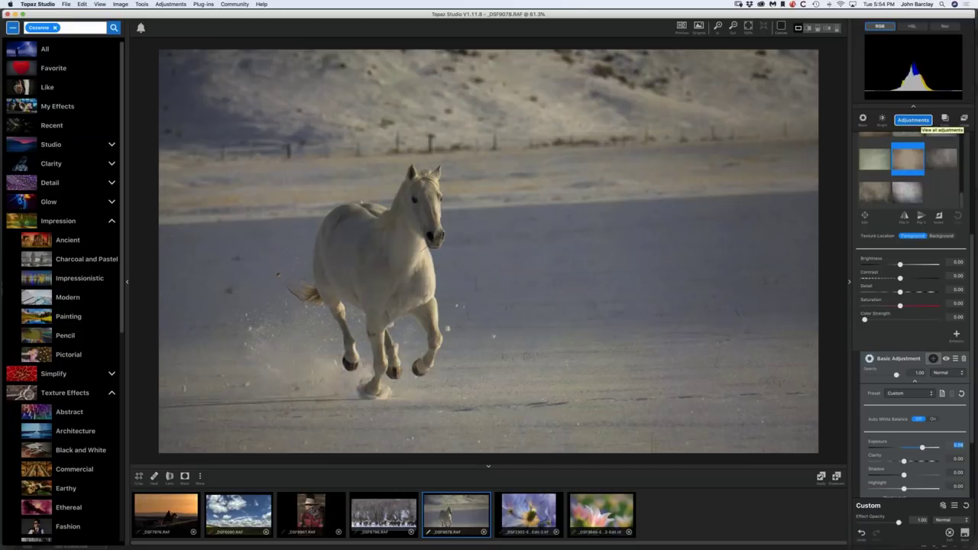
pyautogui.click(911, 192)
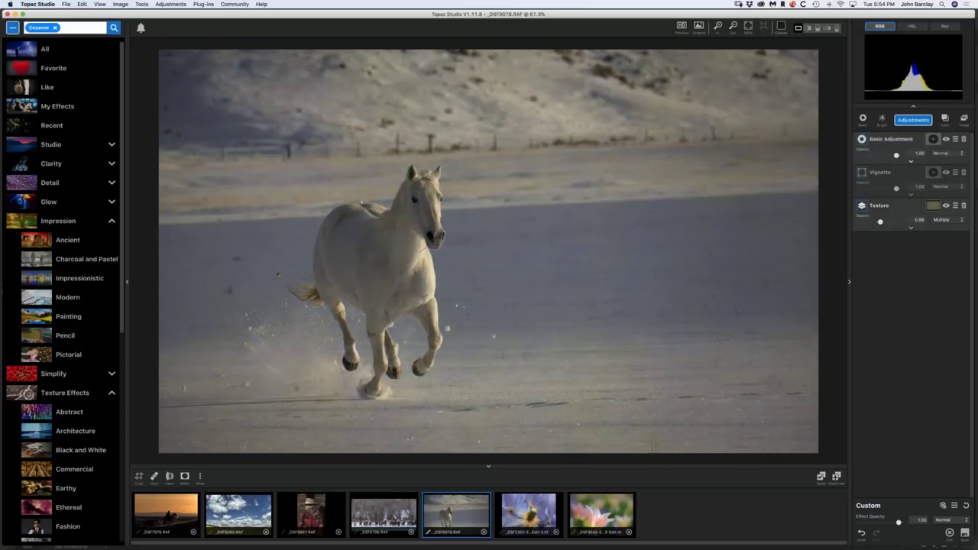
# Try brightening the whole photo with a separate Basic Adjustment's Exposure, and delete that adjustment
pyautogui.click(910, 120)
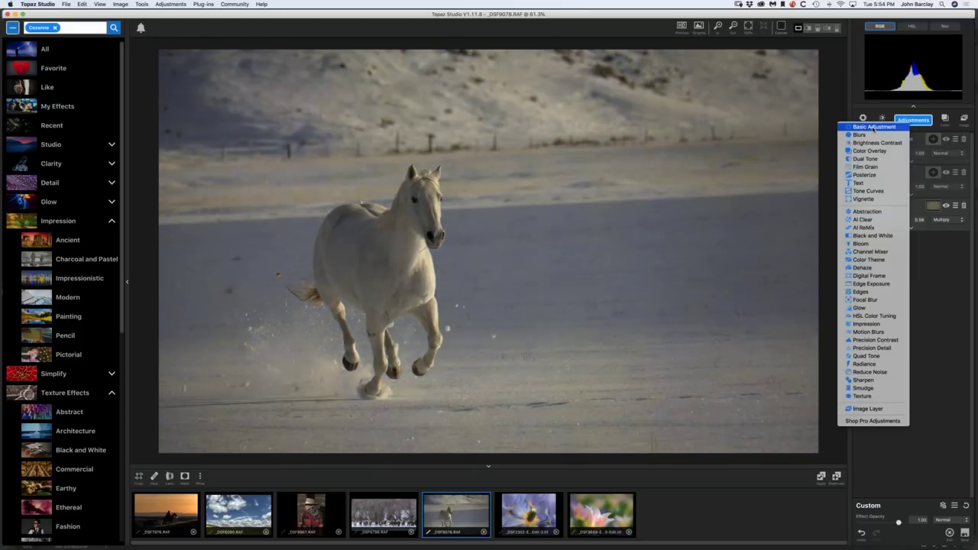
pyautogui.click(873, 127)
pyautogui.moveTo(911, 327); pyautogui.dragTo(928, 327)
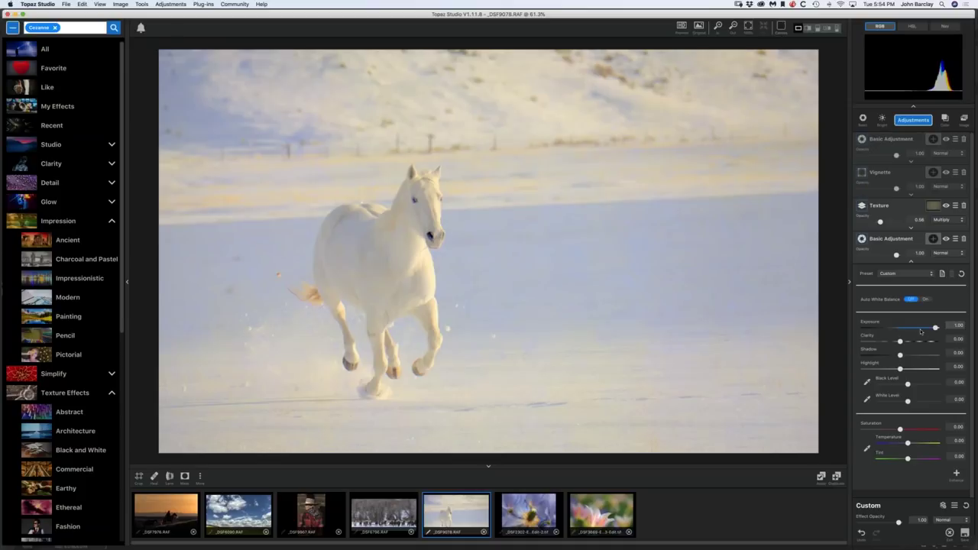
pyautogui.moveTo(922, 331); pyautogui.dragTo(914, 327)
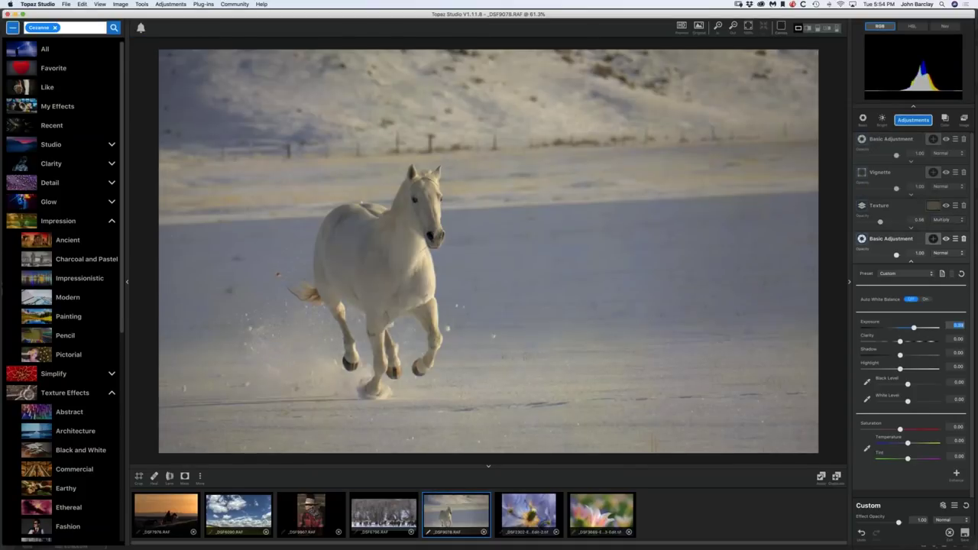
pyautogui.press('Delete')
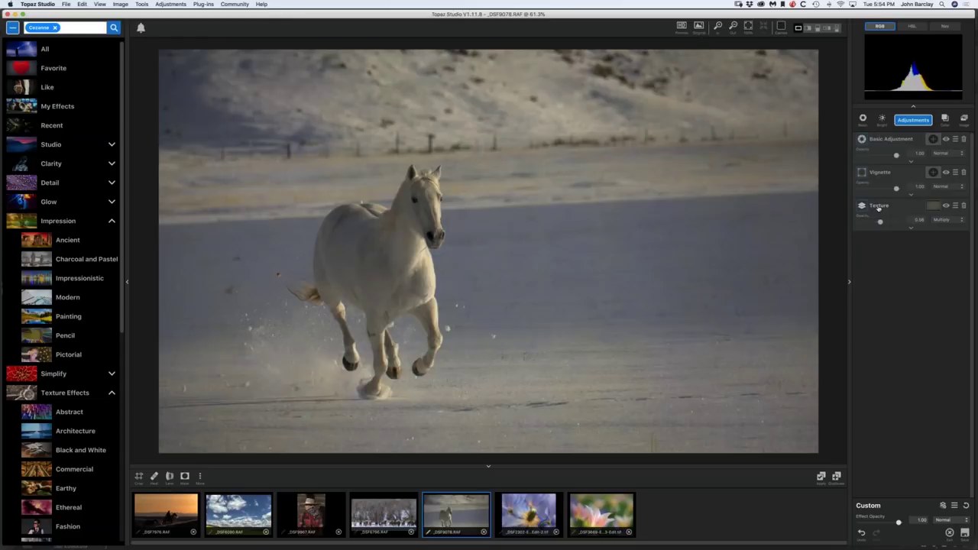
# Mask the Texture adjustment with an oval spot selection stretched over the whole horse and a Mask Transparency of 0.50
pyautogui.click(879, 206)
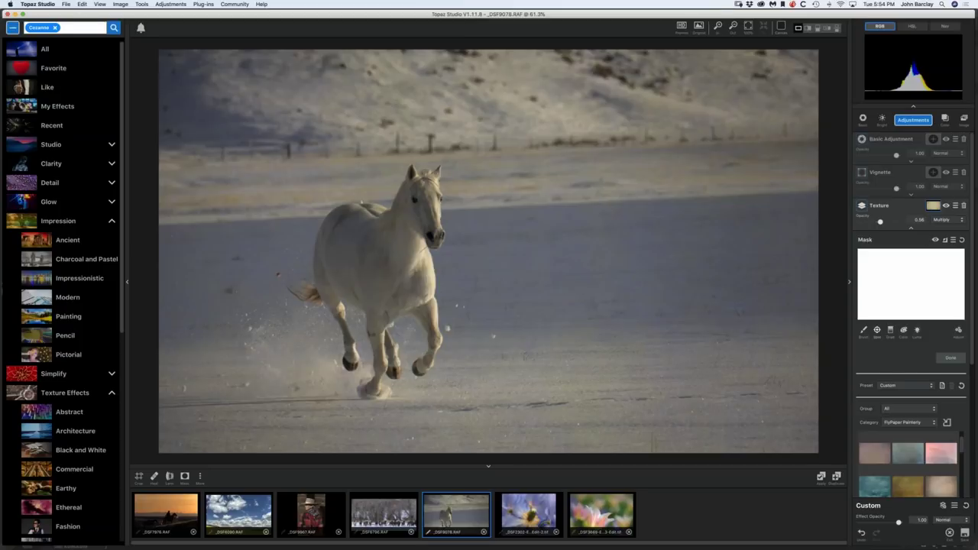
pyautogui.click(877, 330)
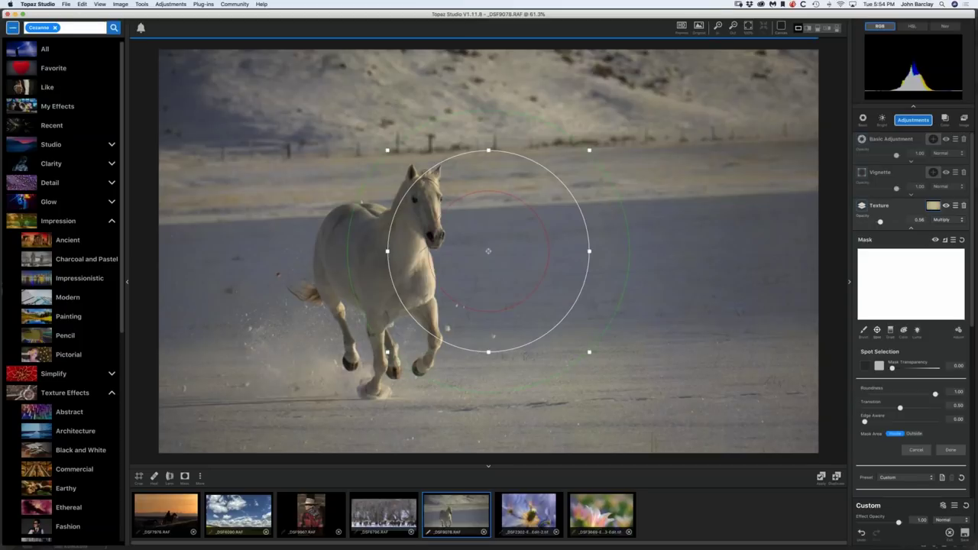
pyautogui.moveTo(493, 336); pyautogui.dragTo(391, 345)
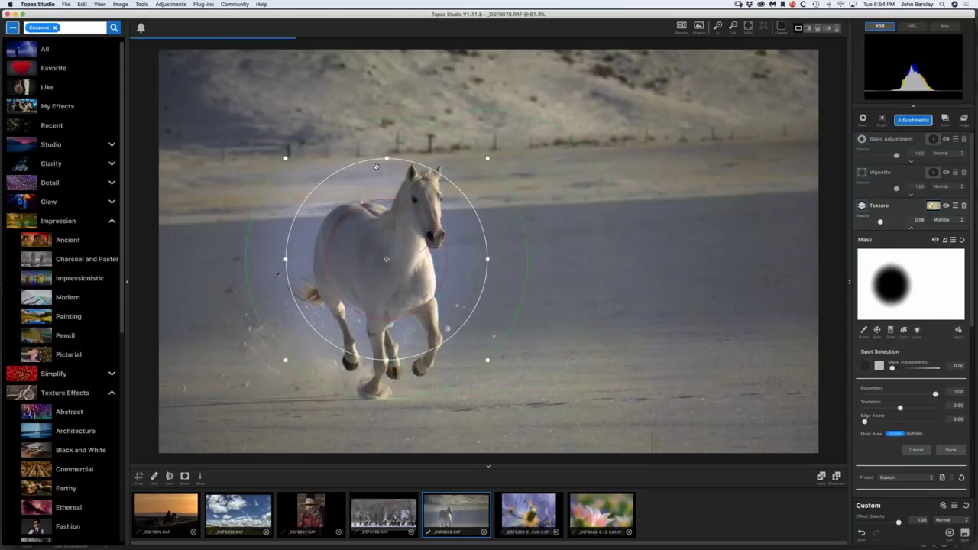
pyautogui.moveTo(387, 159); pyautogui.dragTo(387, 141)
pyautogui.moveTo(387, 360); pyautogui.dragTo(386, 397)
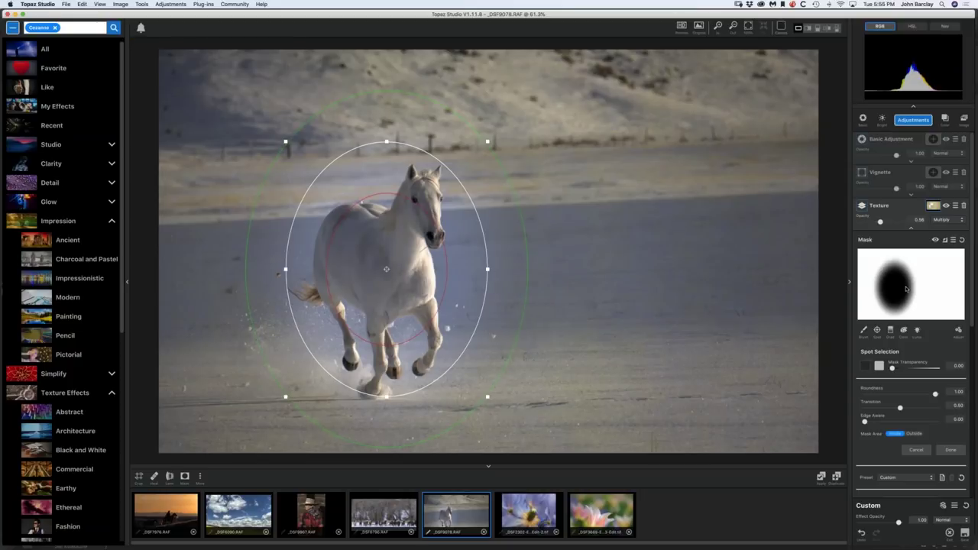
pyautogui.moveTo(891, 374); pyautogui.dragTo(918, 370)
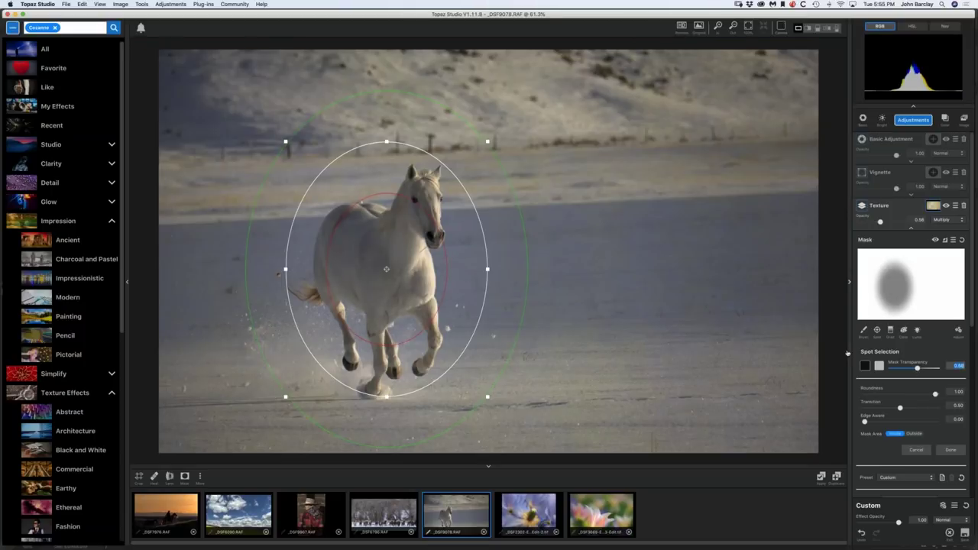